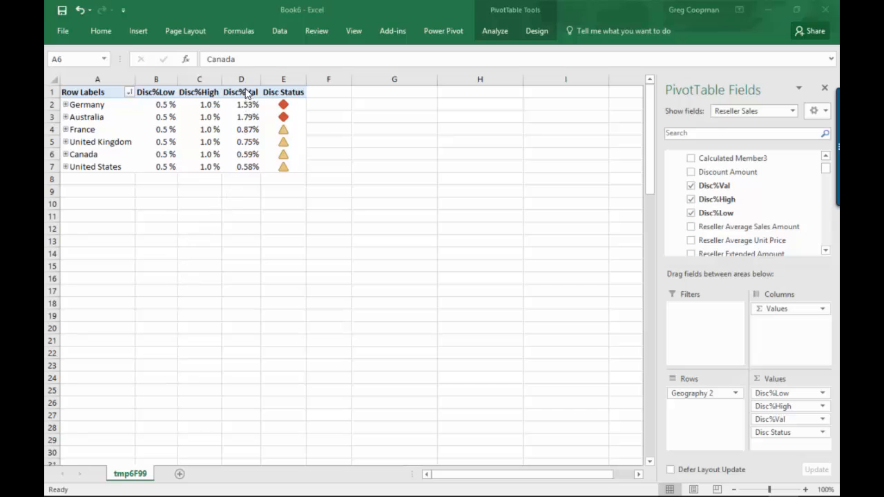
Examine the Disc%Val figure of each country in the PivotTable, from Germany through to the United States
left_click(244, 117)
left_click(240, 130)
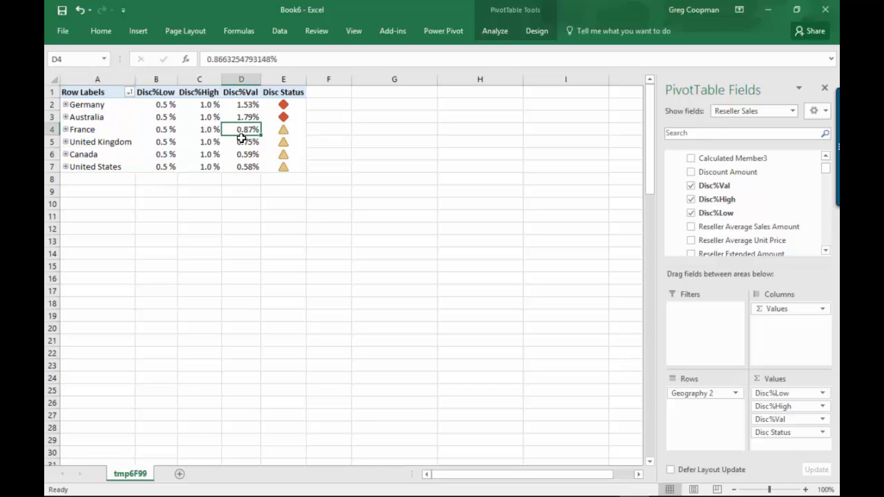
left_click(241, 143)
left_click(242, 154)
left_click(241, 179)
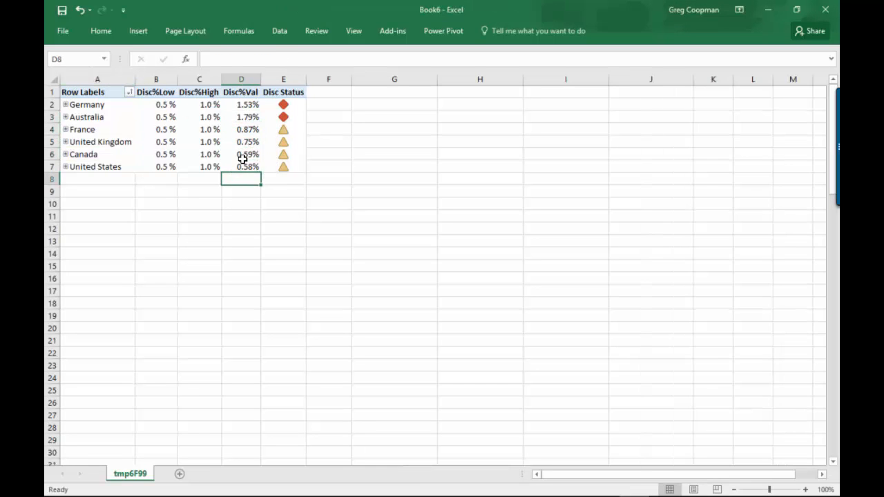
left_click(245, 152)
left_click(243, 141)
left_click(243, 129)
left_click(245, 117)
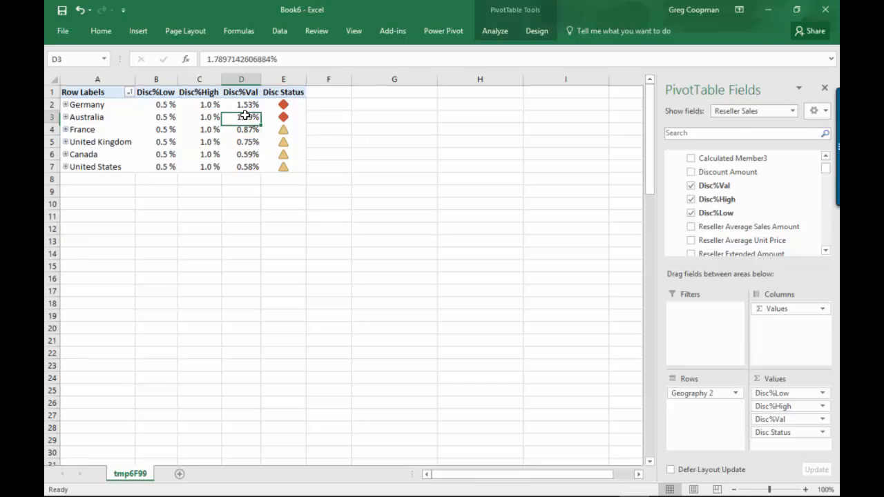
left_click(248, 104)
mouse_move(248, 102)
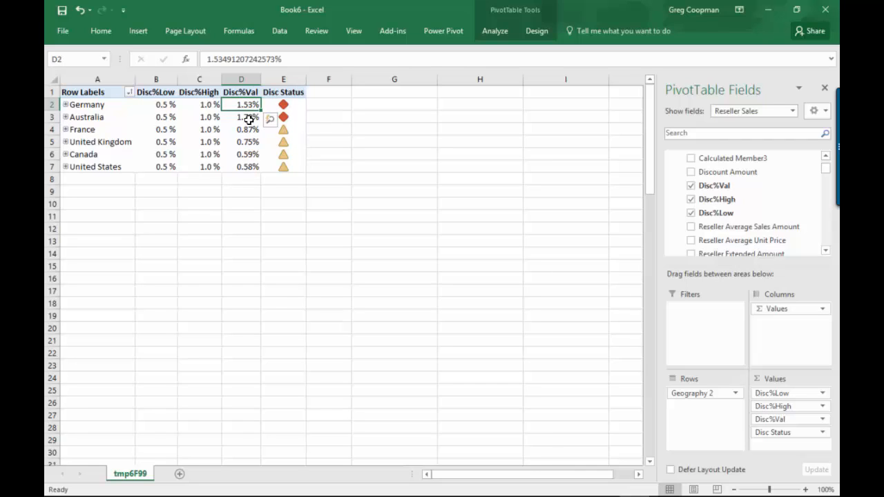
mouse_move(249, 119)
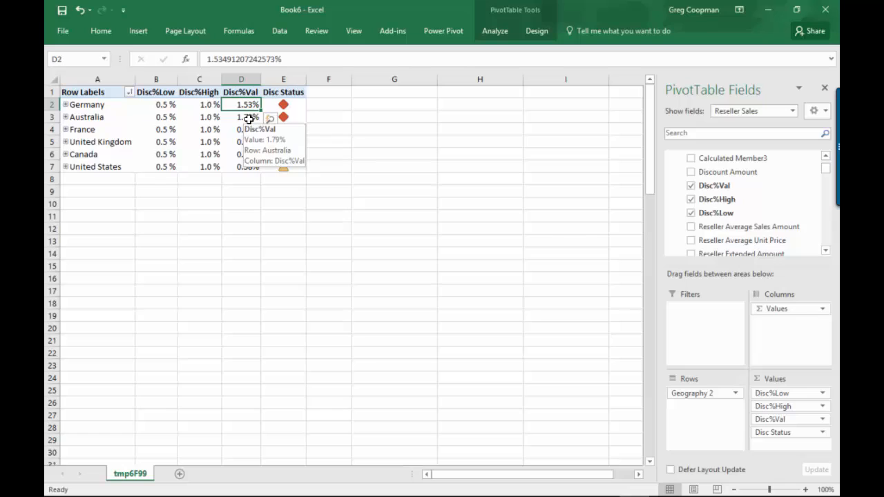
mouse_move(235, 145)
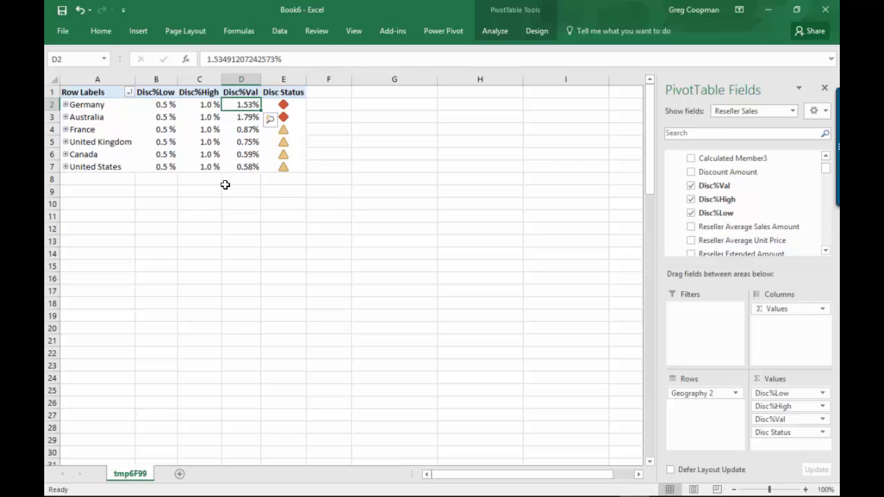
Examine the Disc Status column and compare Germany's Disc%Val with its Disc%Low and Disc%High thresholds
left_click(283, 94)
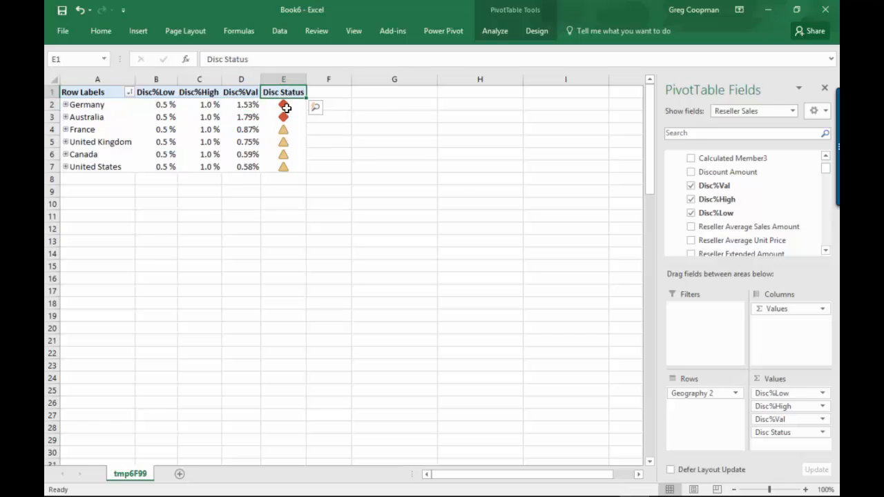
mouse_move(286, 108)
left_click(214, 105)
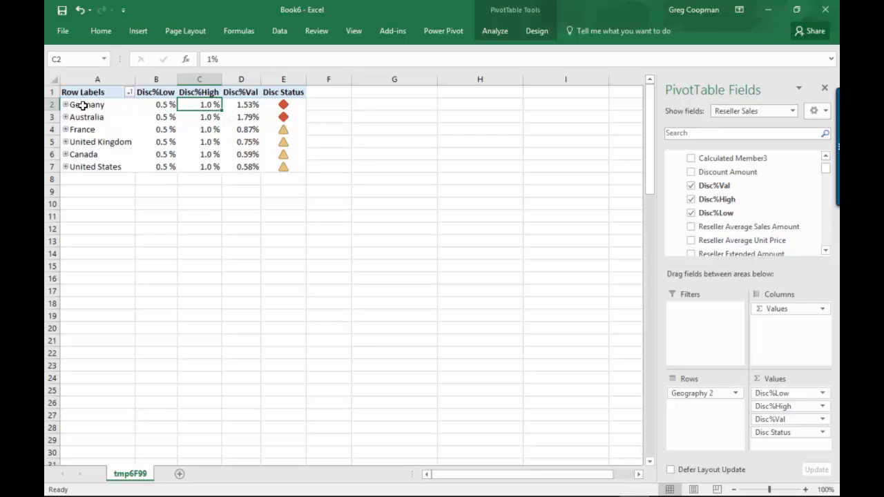
mouse_move(82, 106)
mouse_move(250, 105)
mouse_move(161, 104)
mouse_move(277, 151)
Expand France to its regions and collapse the city details under Seine (Paris) and Val d'Oise
left_click(65, 130)
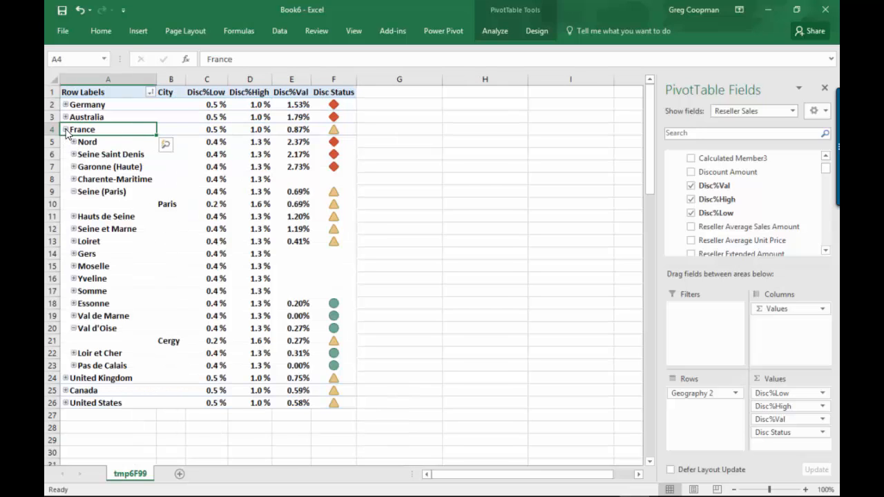
left_click(73, 191)
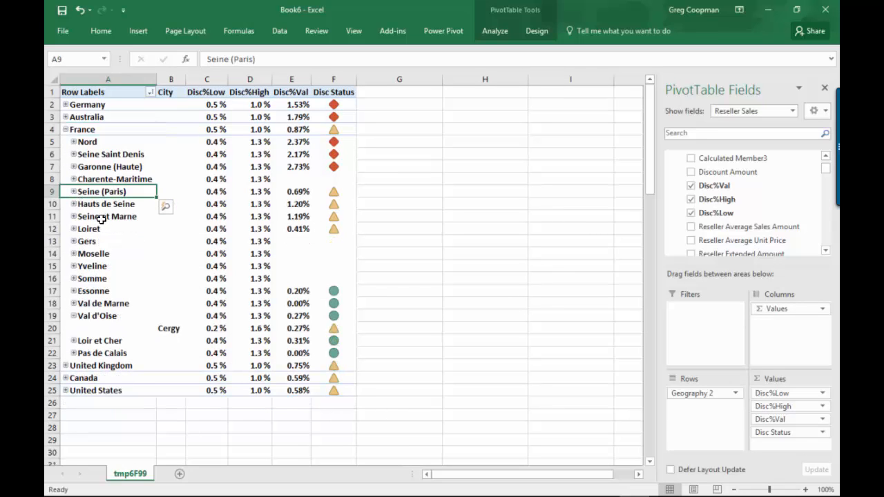
left_click(73, 316)
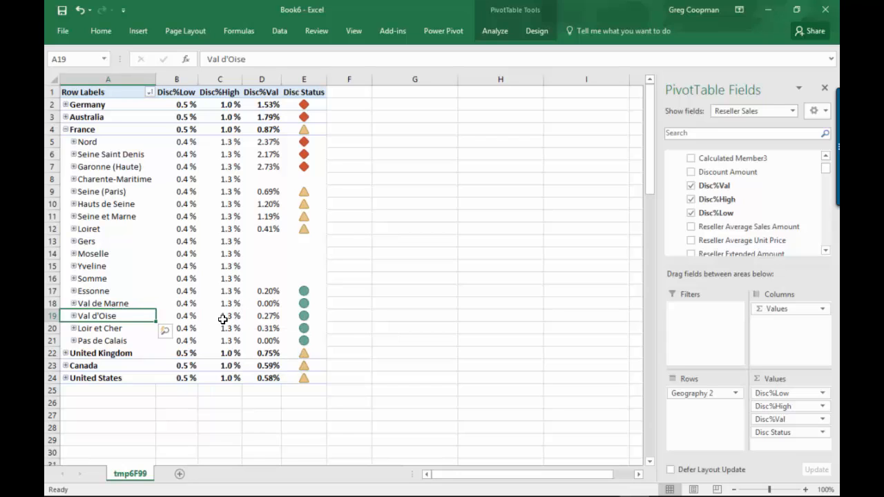
mouse_move(267, 306)
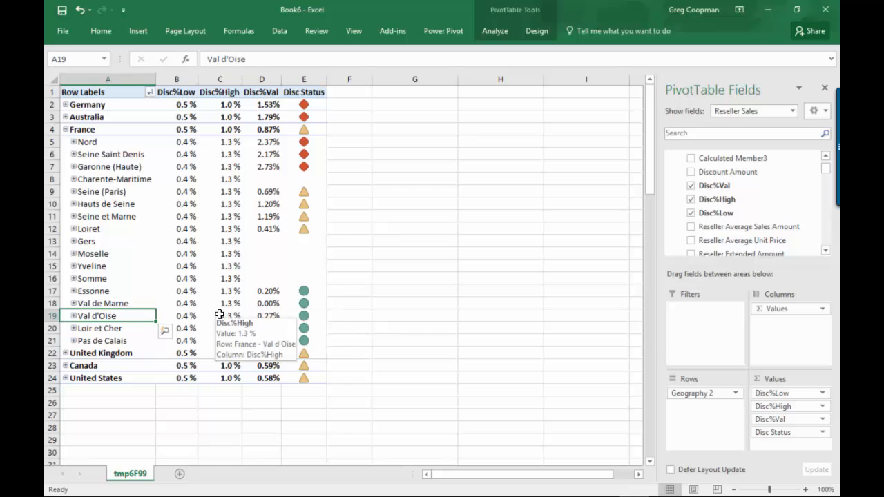
mouse_move(188, 311)
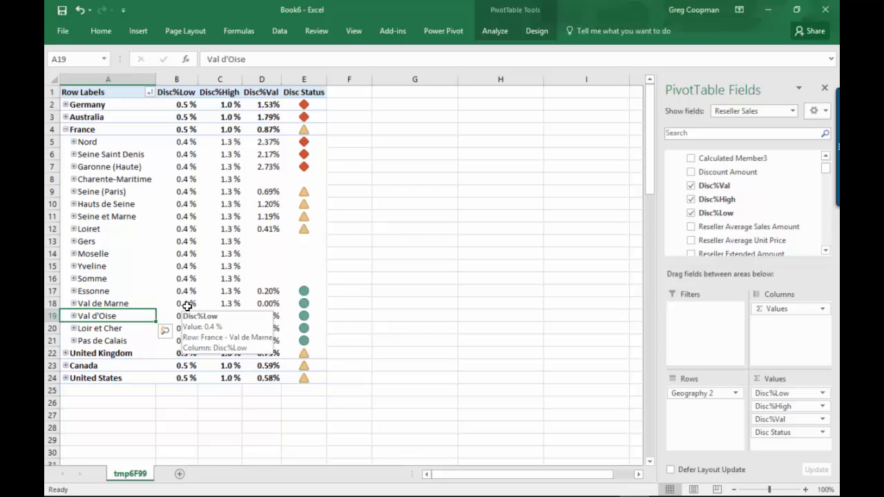
mouse_move(299, 309)
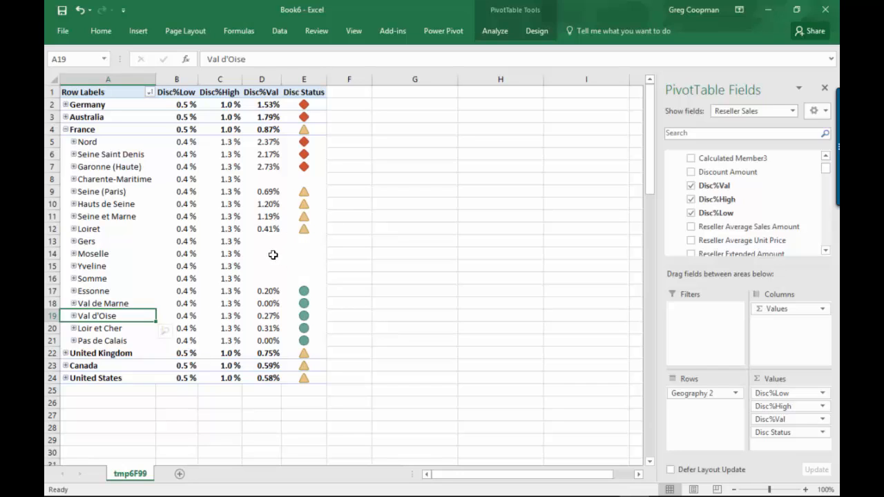
mouse_move(265, 247)
Expand Nord and Seine (Paris) in turn to view their cities' thresholds and status, collapsing each one again
left_click(73, 142)
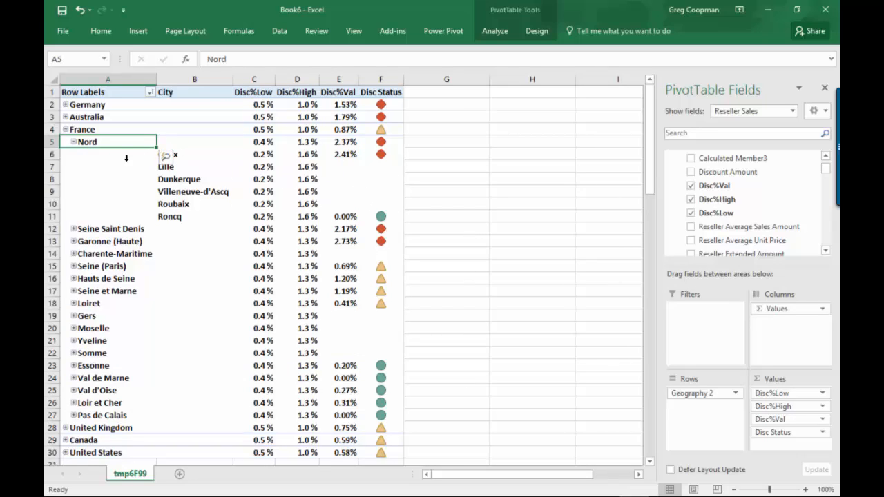
left_click(73, 142)
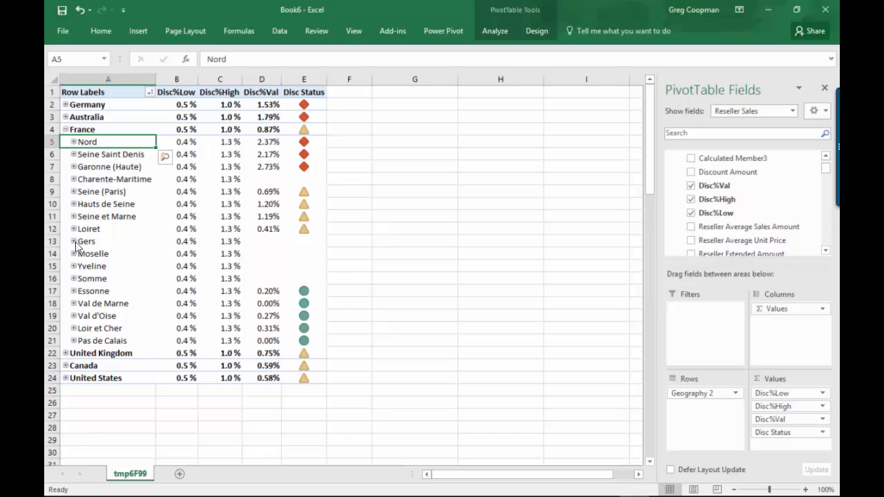
left_click(73, 192)
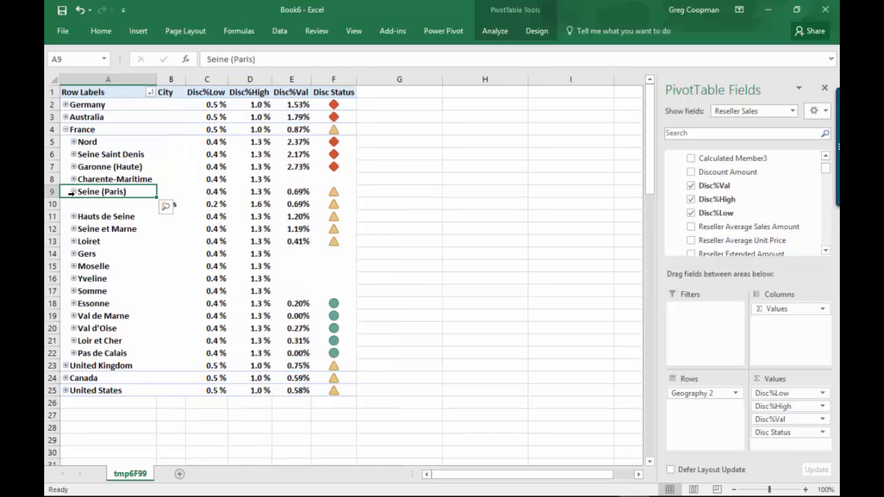
left_click(71, 193)
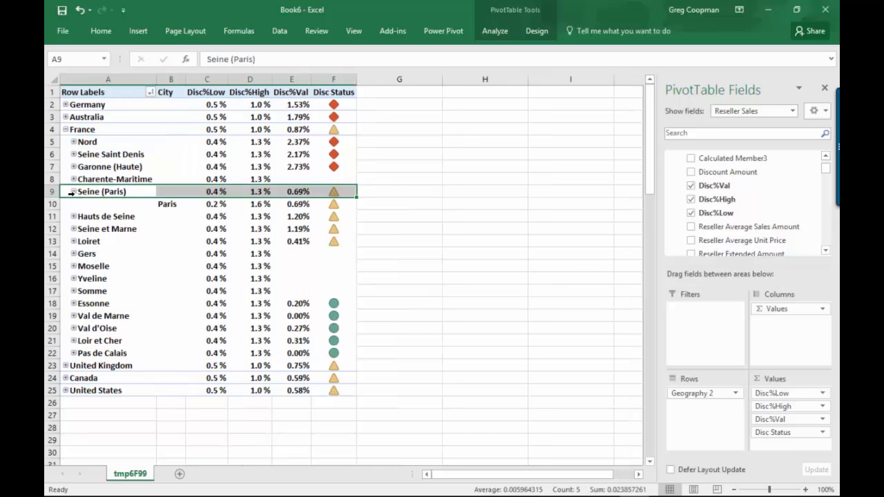
left_click(73, 192)
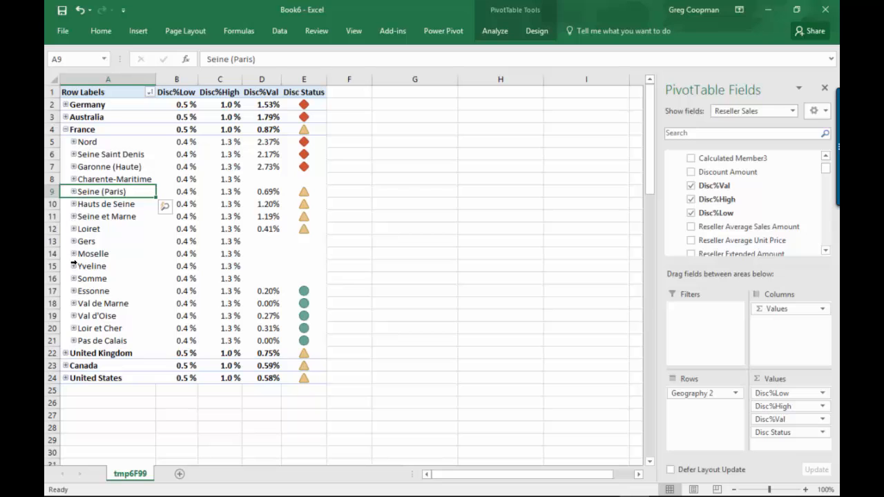
Expand the United States to its states and California to its cities
left_click(66, 379)
scroll(95, 397, "down", 4)
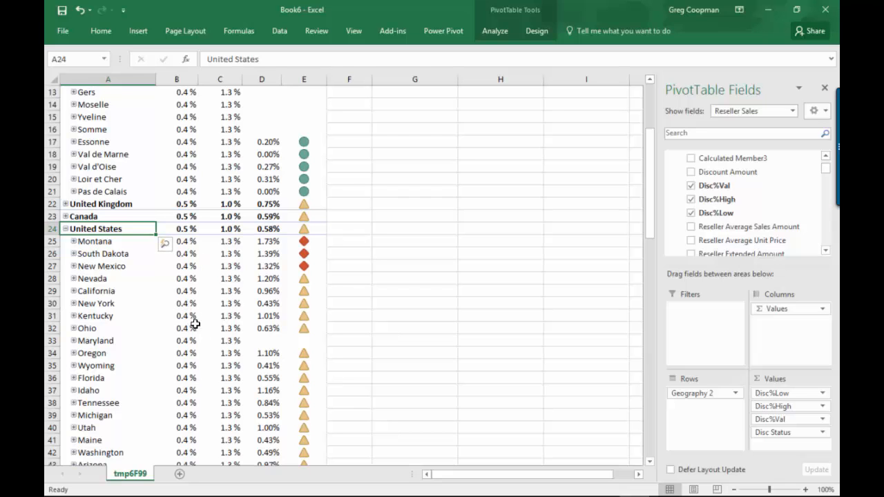
left_click(74, 291)
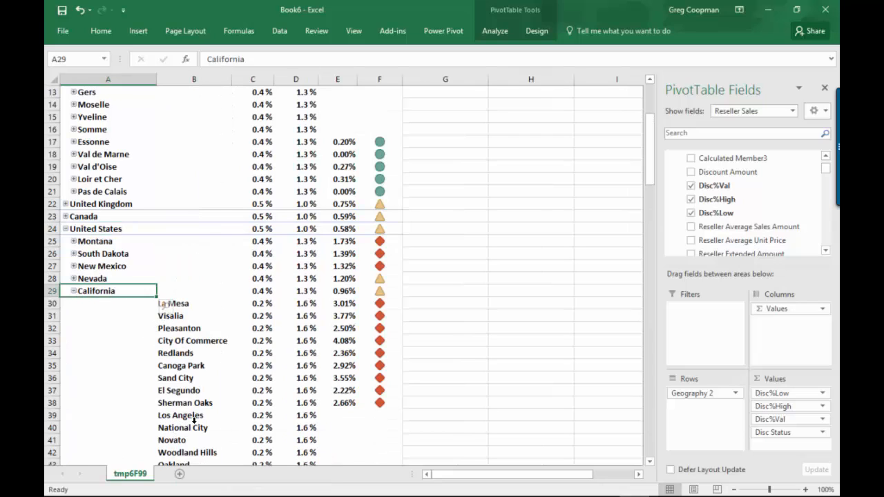
Examine the California cities' Disc%Val and Disc Status against their thresholds, from La Mesa down to Newark
left_click(184, 355)
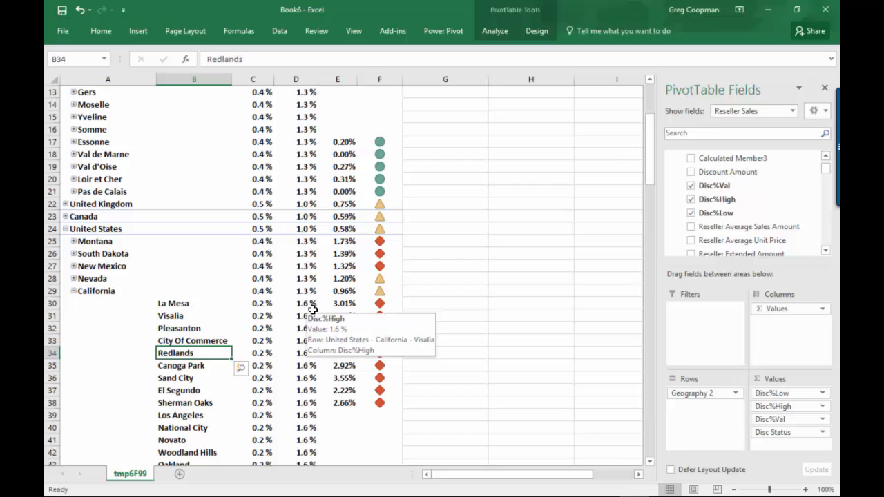
left_click(347, 308)
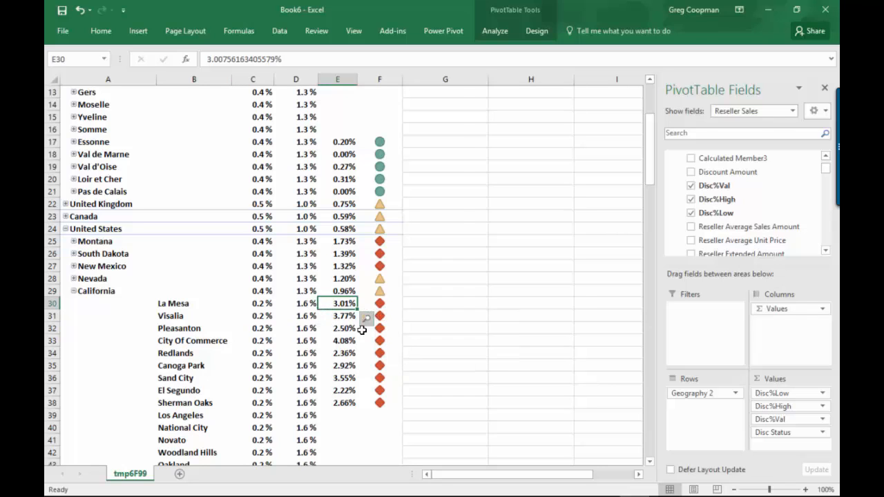
scroll(359, 330, "down", 8)
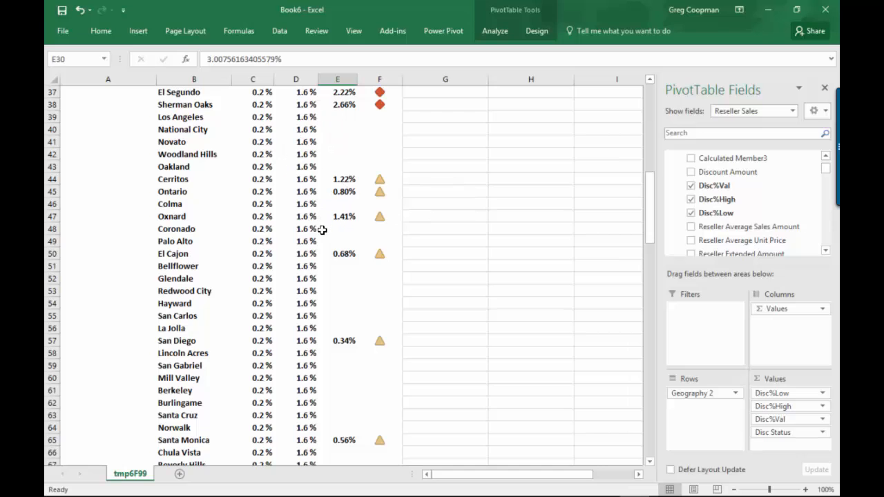
scroll(322, 230, "down", 4)
scroll(322, 233, "down", 4)
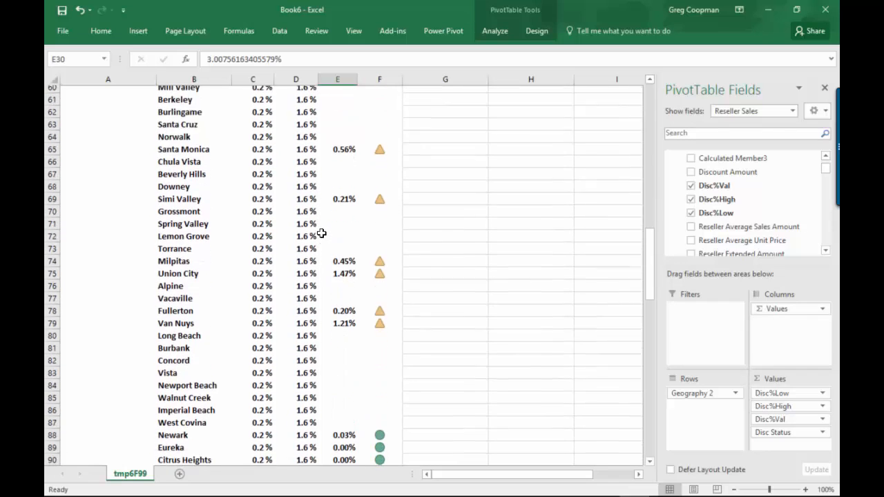
scroll(322, 233, "down", 4)
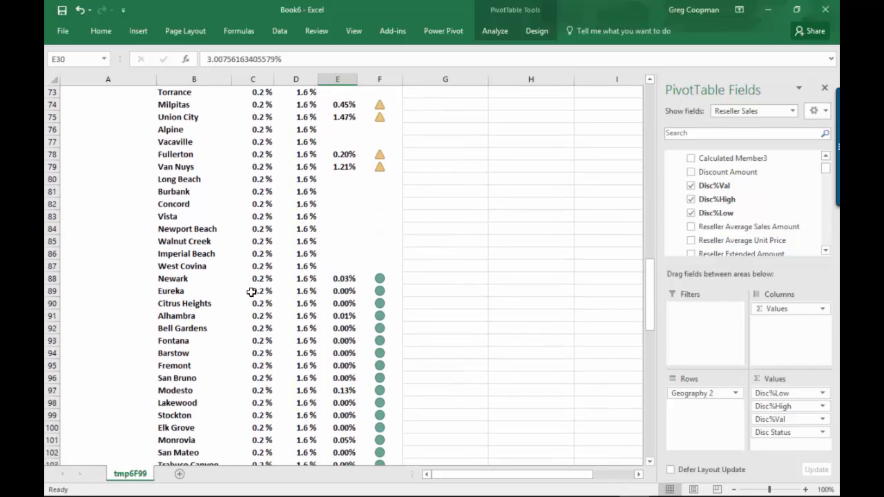
Compare the discount values and statuses of the California cities from Newark onward with those from La Mesa onward
left_click(203, 281)
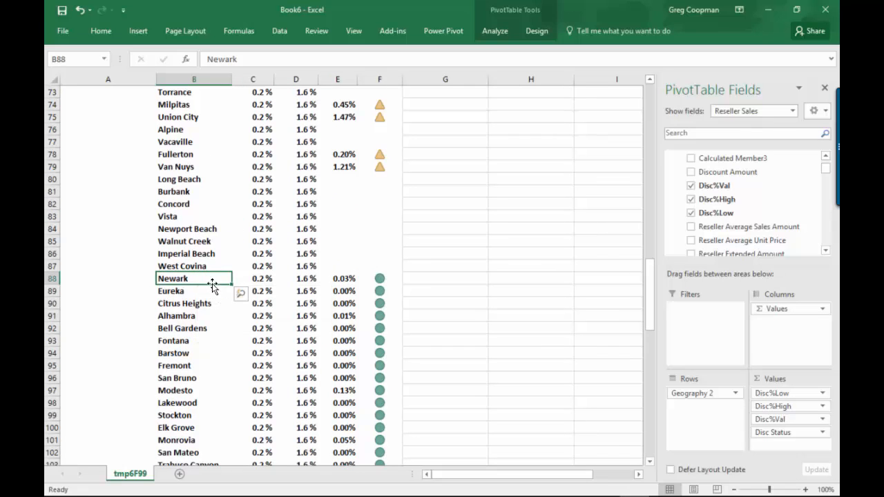
mouse_move(301, 292)
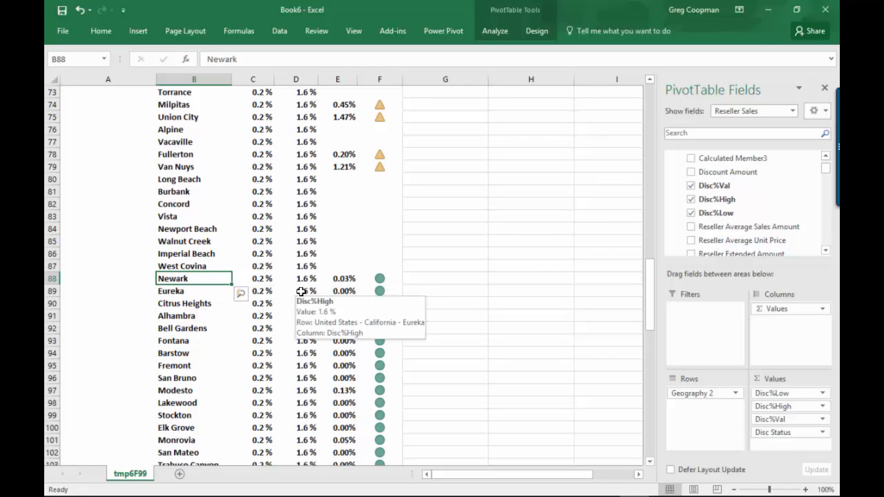
scroll(301, 292, "up", 20)
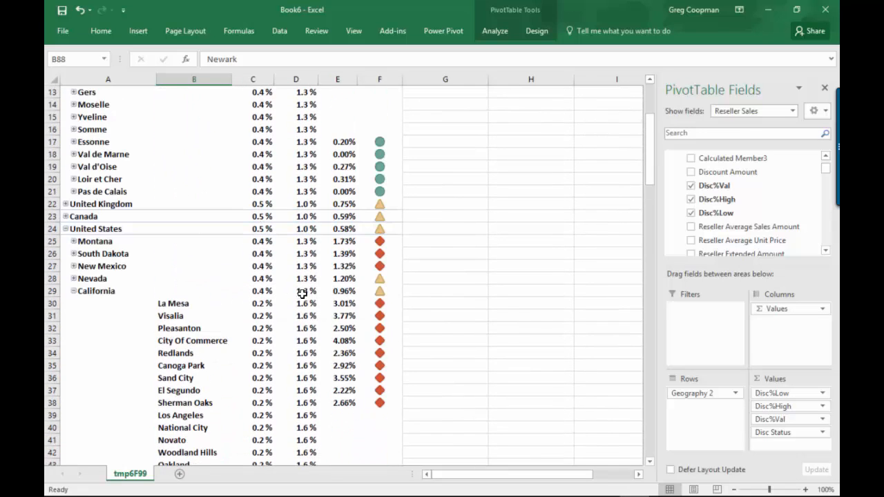
scroll(302, 294, "down", 20)
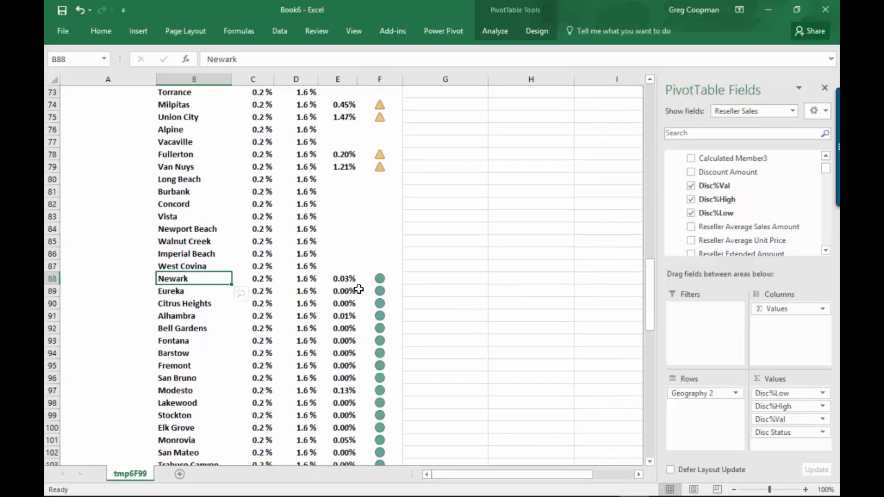
mouse_move(359, 289)
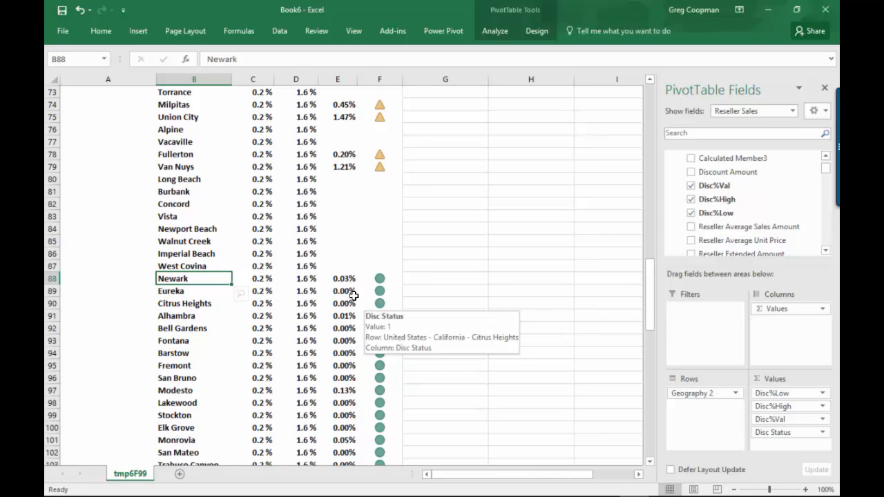
mouse_move(264, 284)
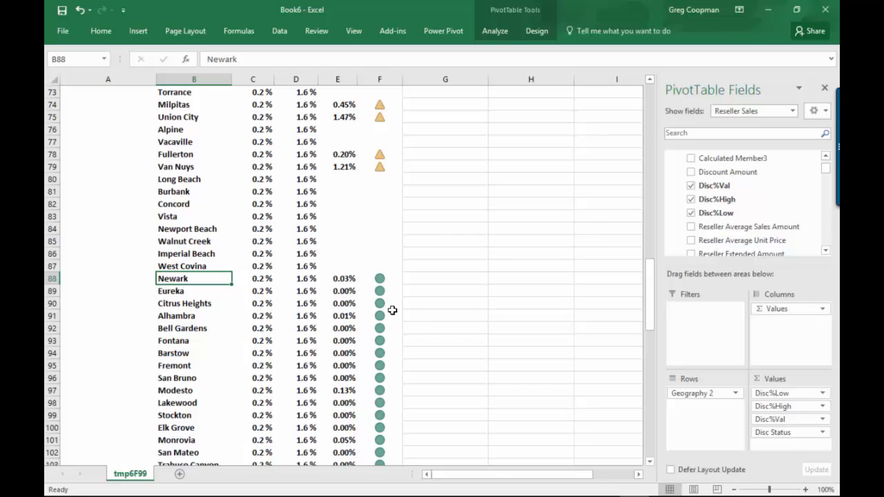
scroll(420, 332, "down", 12)
scroll(423, 331, "up", 8)
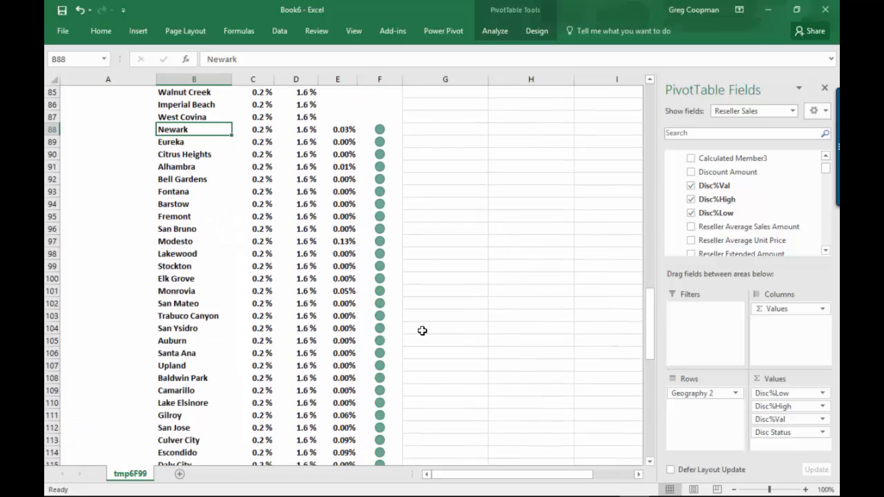
scroll(423, 331, "up", 20)
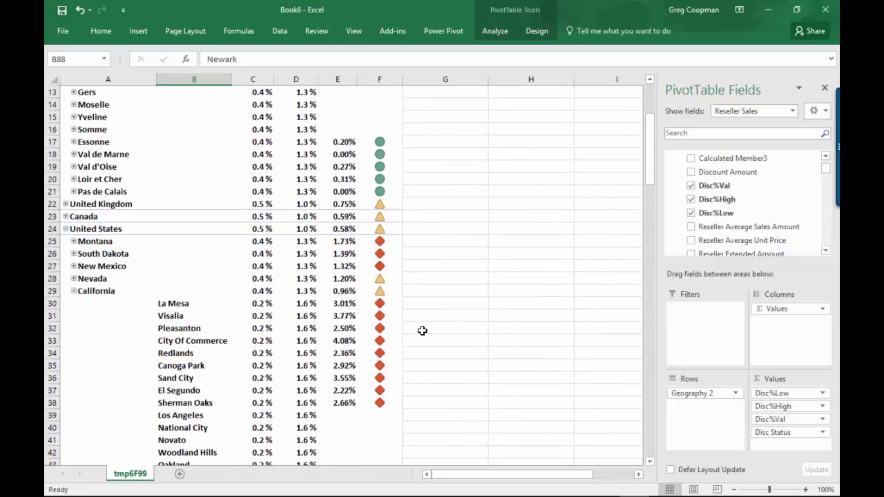
scroll(423, 331, "down", 11)
scroll(422, 331, "down", 20)
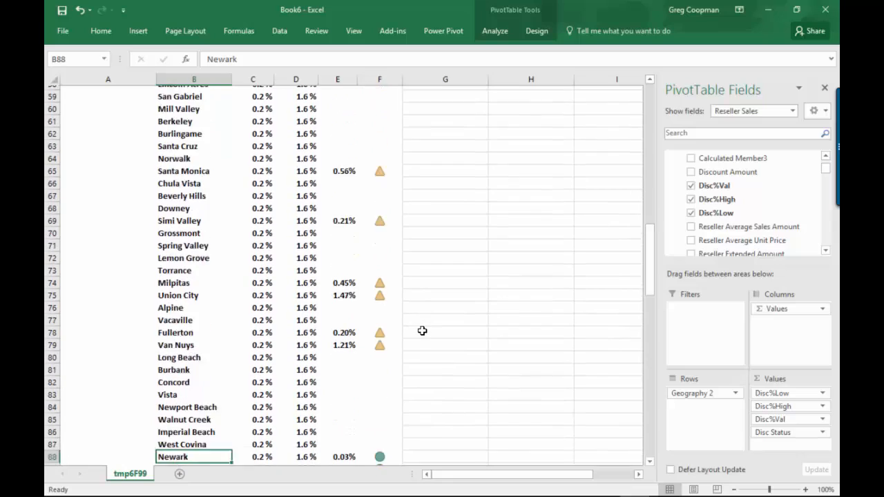
Collapse California, the United States and France in the PivotTable
scroll(422, 331, "up", 20)
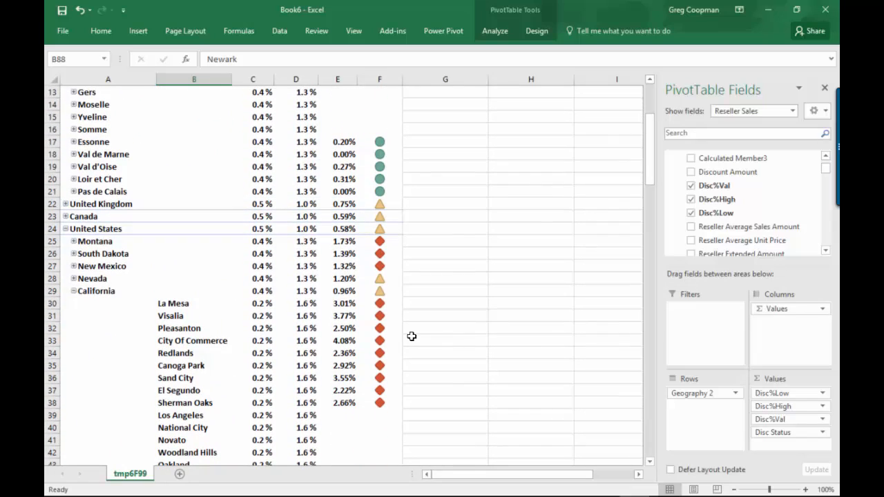
left_click(73, 292)
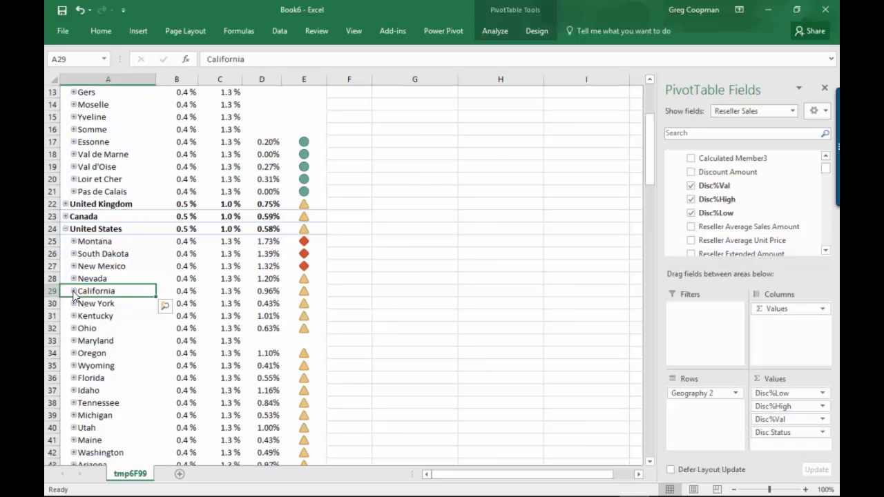
left_click(65, 230)
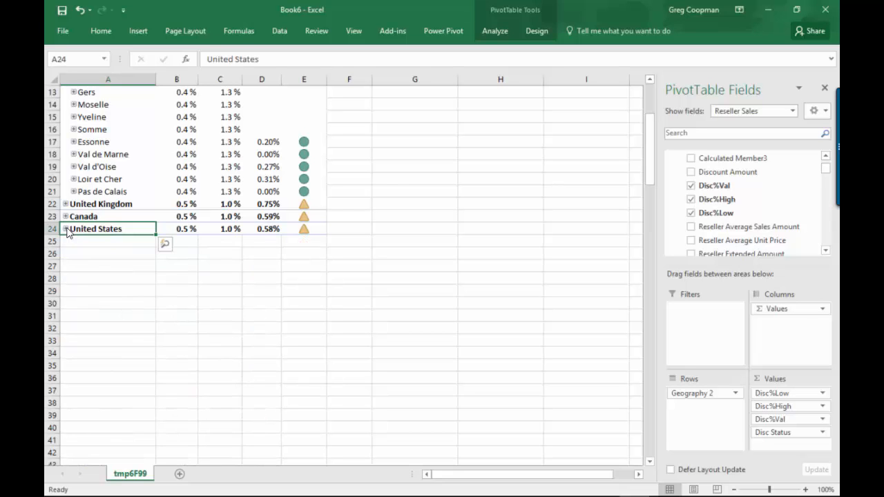
scroll(92, 245, "up", 4)
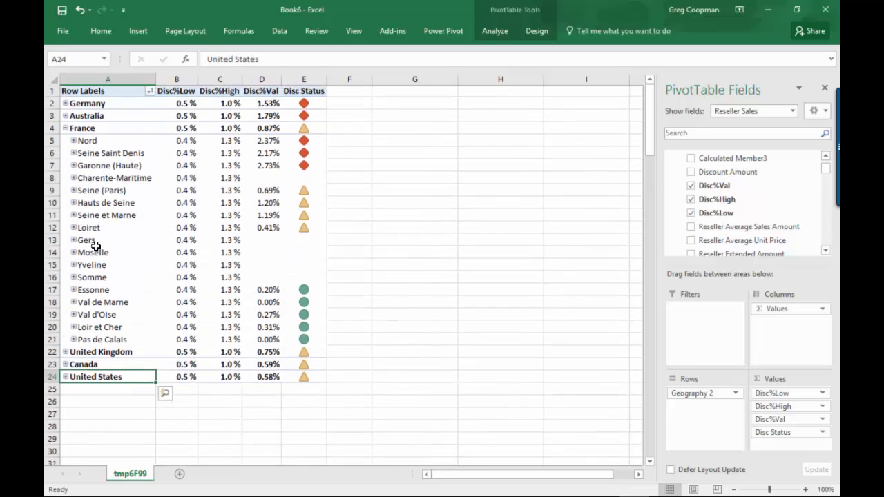
left_click(65, 130)
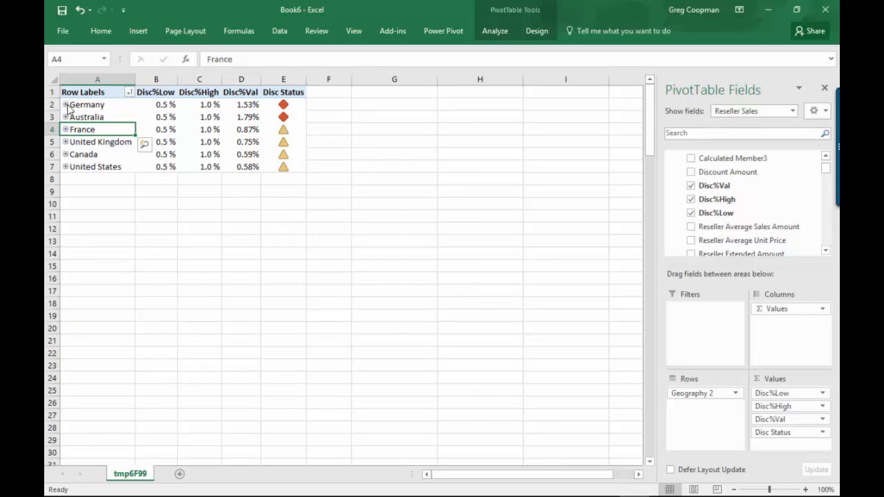
Expand Germany to its states, collapse Bayern's cities and select the Hamburg row
left_click(65, 104)
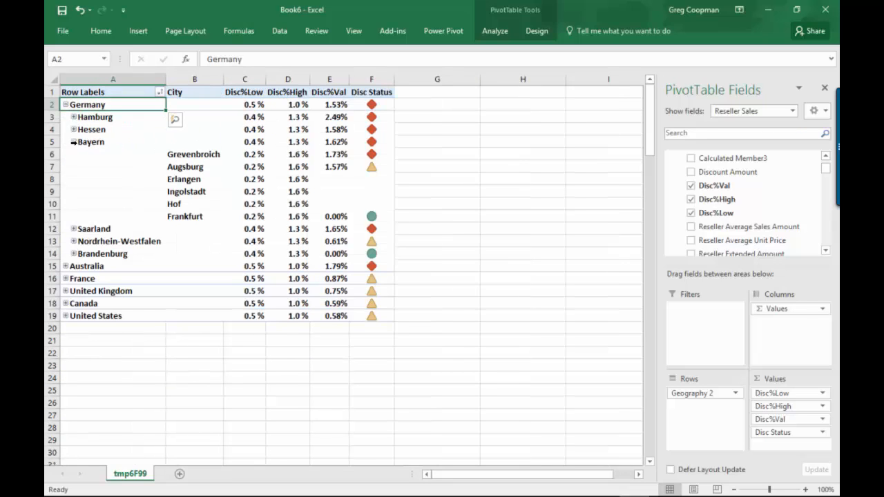
left_click(72, 142)
left_click(84, 118)
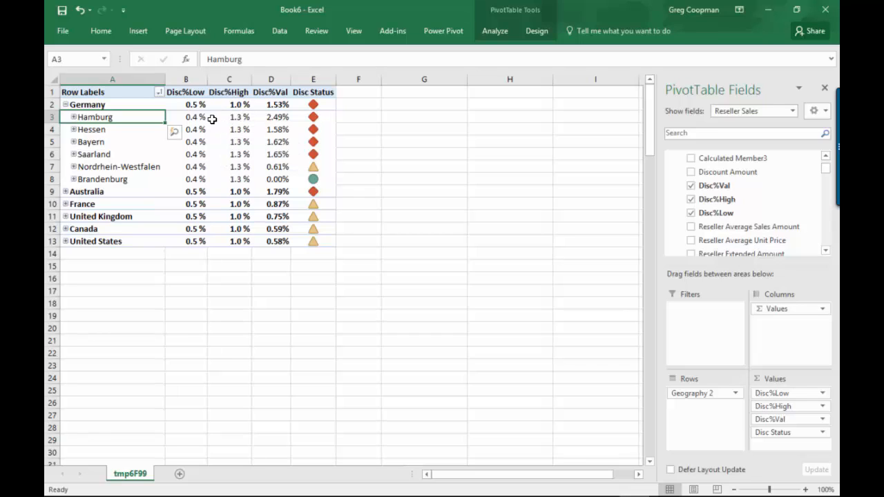
mouse_move(315, 119)
Switch to SQL Server Management Studio and run a select of all dbo.dimgeography columns where EnglishCountryRegionName = 'germany' and stateprovincename = 'Hamburg'
left_click(304, 486)
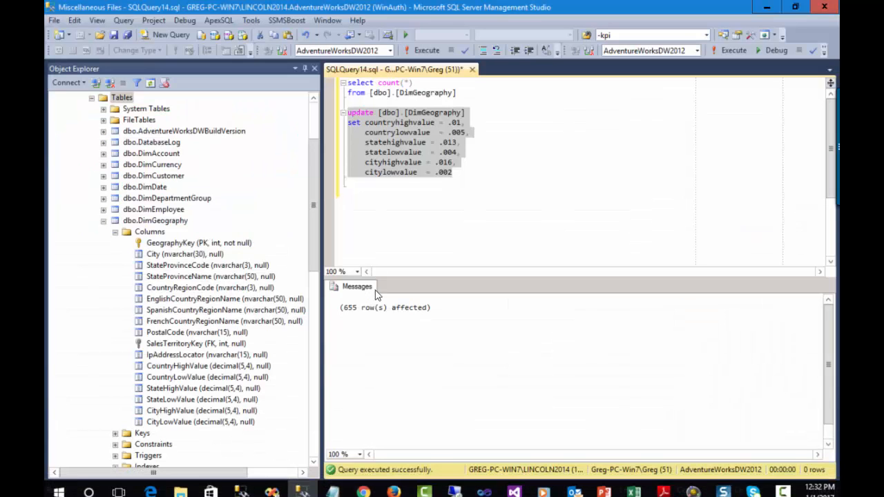
left_click(419, 192)
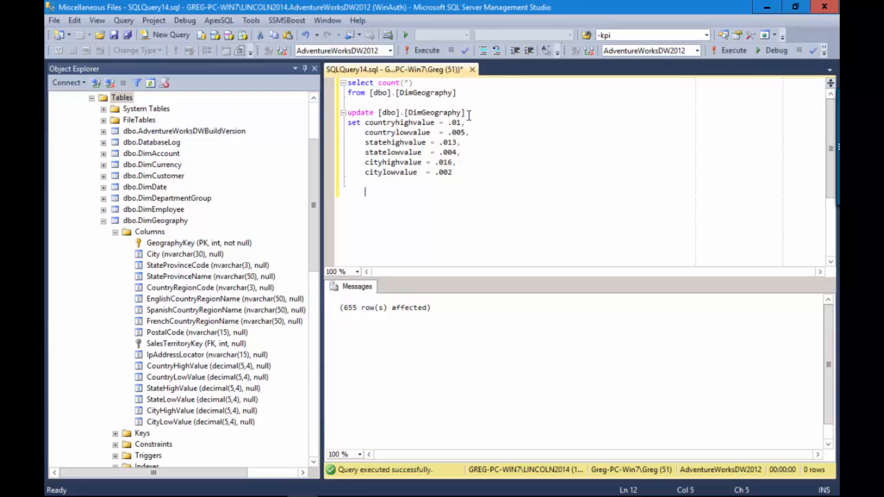
left_click(466, 170)
key("Return")
key("Return")
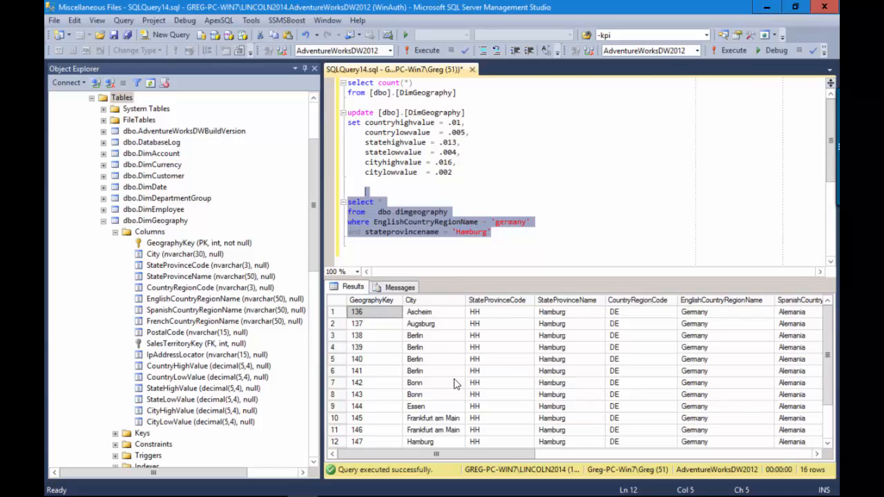
Examine the country, state and city high and low values in the query results for Hamburg
left_click_drag(453, 456, 742, 453)
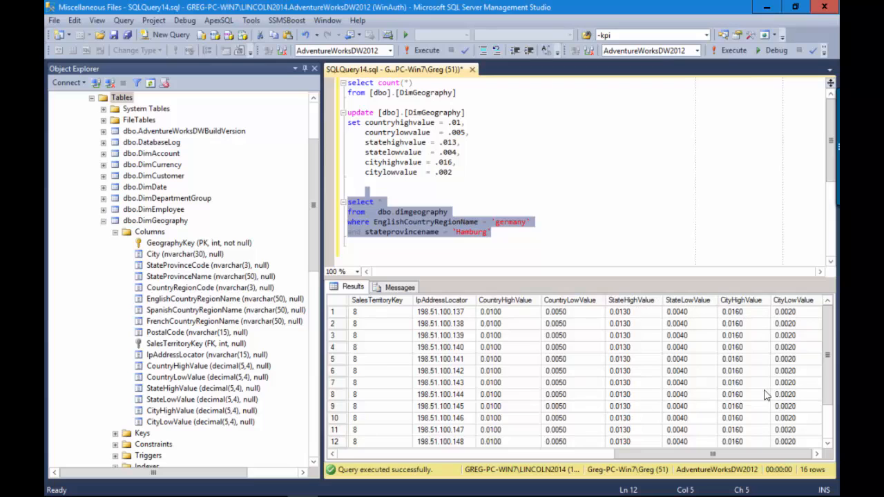
scroll(830, 382, "down", 2)
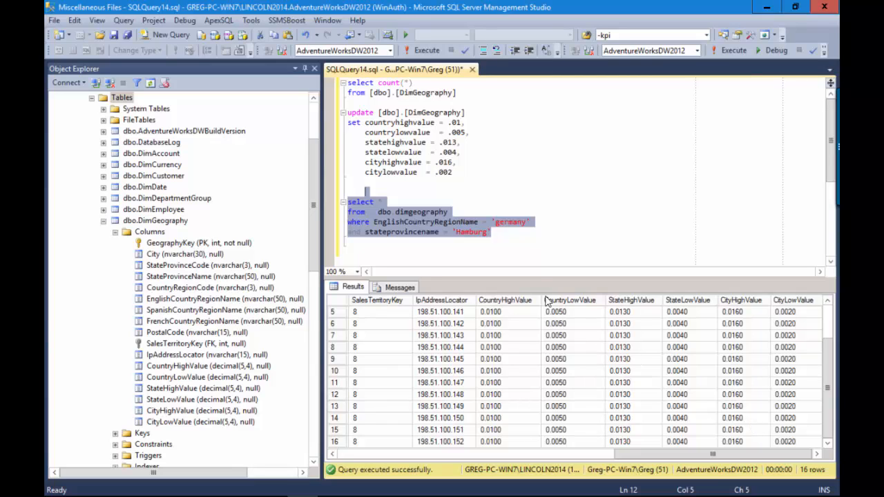
left_click(528, 257)
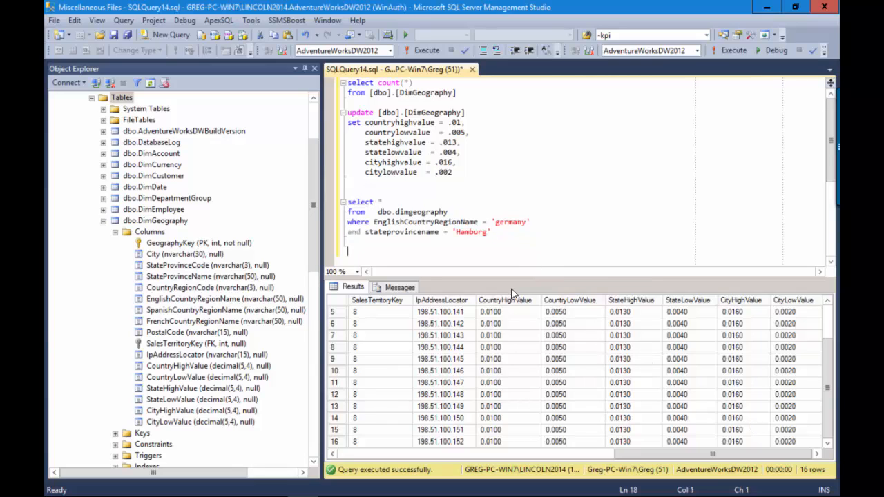
Duplicate the from, where and and lines of the Hamburg select query below it
left_click_drag(496, 232, 337, 212)
key("ctrl+c")
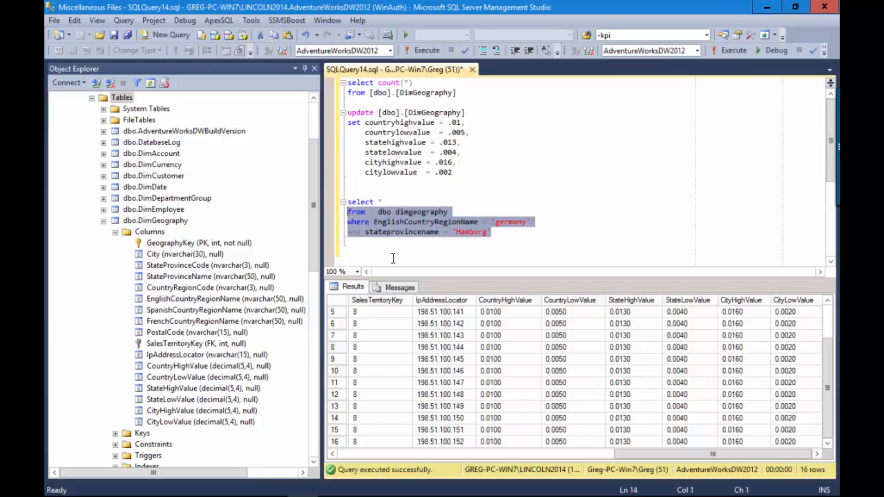
left_click(497, 237)
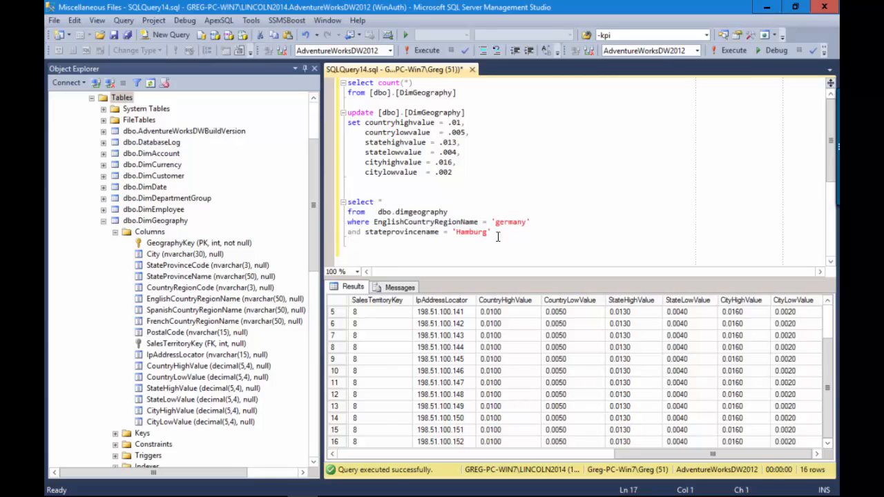
key("Return")
key("Return")
key("ctrl+v")
key("Up")
key("Up")
key("Home")
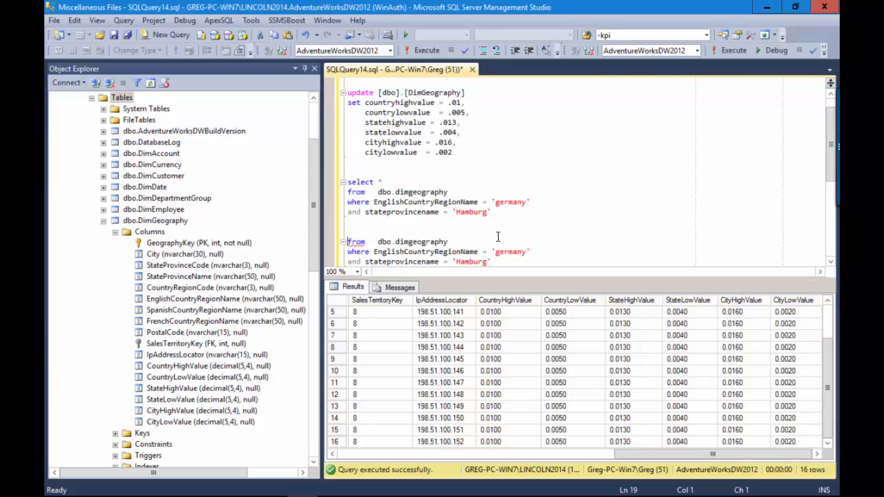
Turn the duplicated lines into an update of dbo.dimgeography, replacing from with update and adding a set line above the where clause
key("Delete")
key("Delete")
key("Delete")
key("Delete")
type("update")
key("Down")
key("Down")
key("Up")
key("Up")
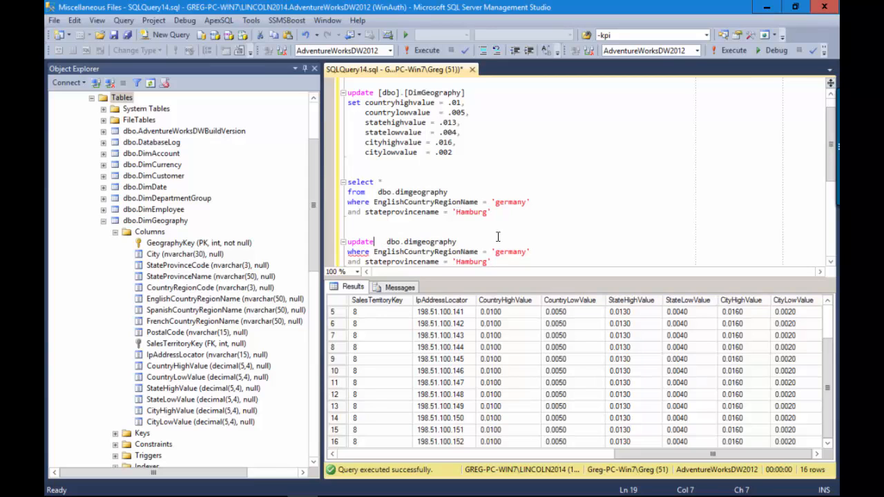
key("End")
key("Return")
type("set")
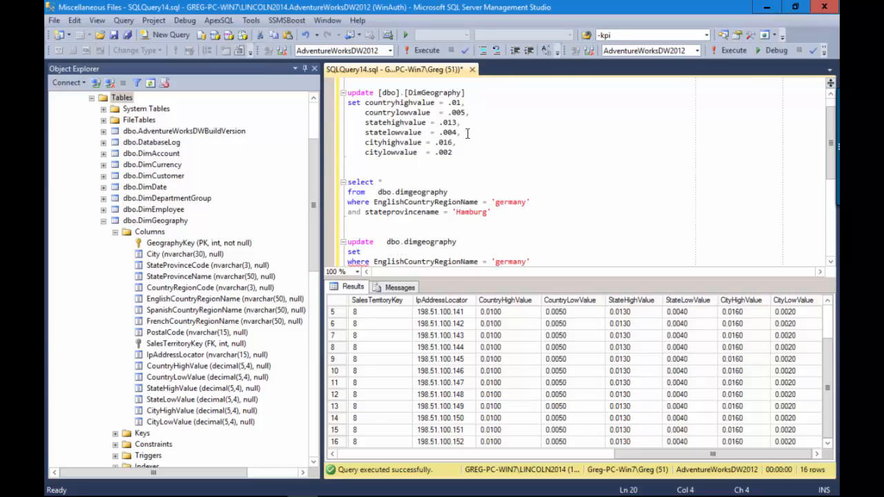
Copy the statehighvalue and statelowvalue assignments from the first update into the new set clause, with statehighvalue set to .03
left_click_drag(468, 133, 339, 126)
key("ctrl+c")
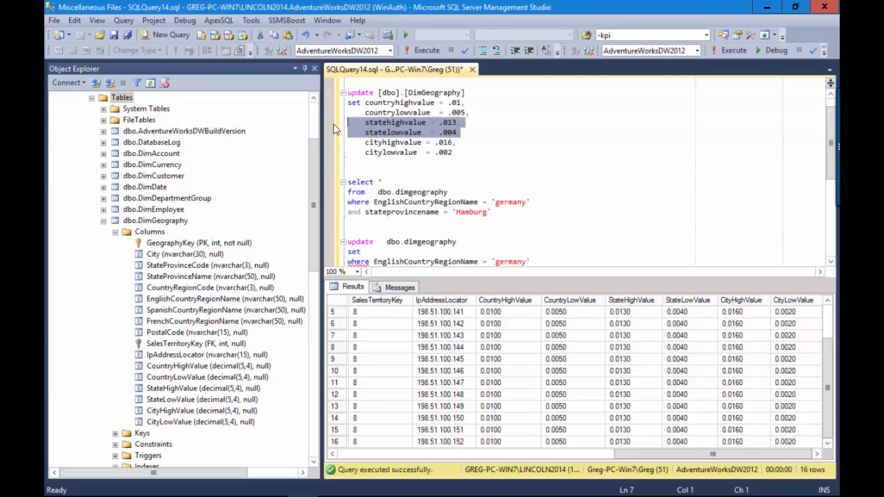
left_click(368, 254)
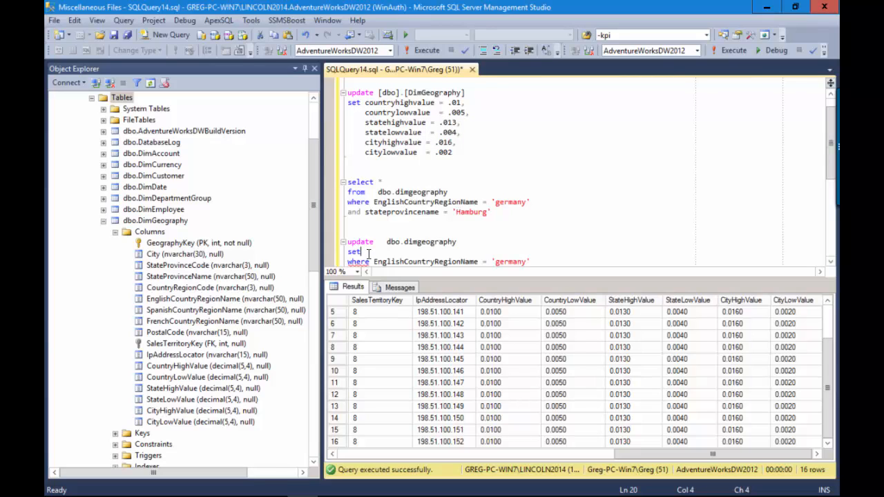
key("ctrl+v")
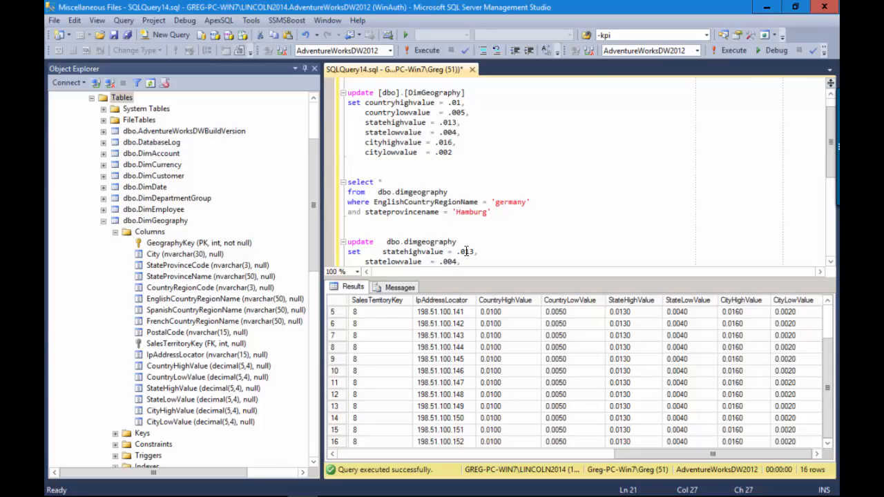
left_click_drag(466, 252, 474, 257)
type("3")
Switch to the Excel PivotTable to compare Hamburg's Disc%Val with its thresholds, and return to the SQL query
key("alt+Tab")
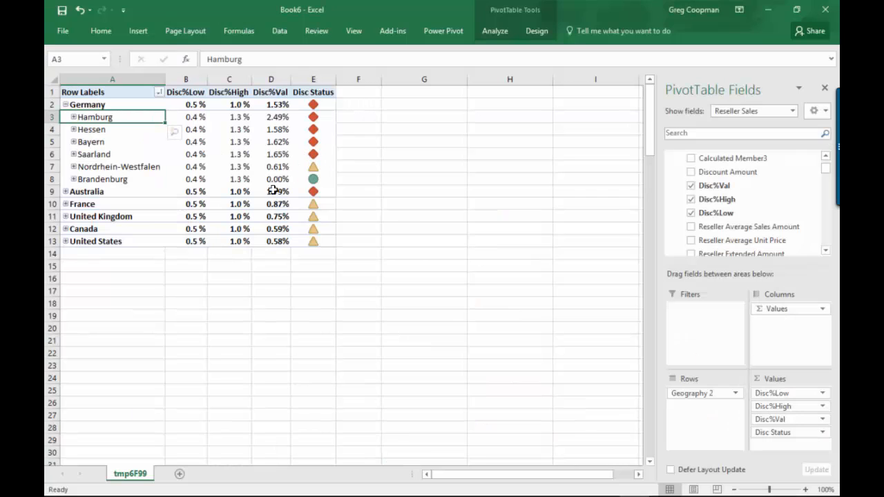
mouse_move(280, 120)
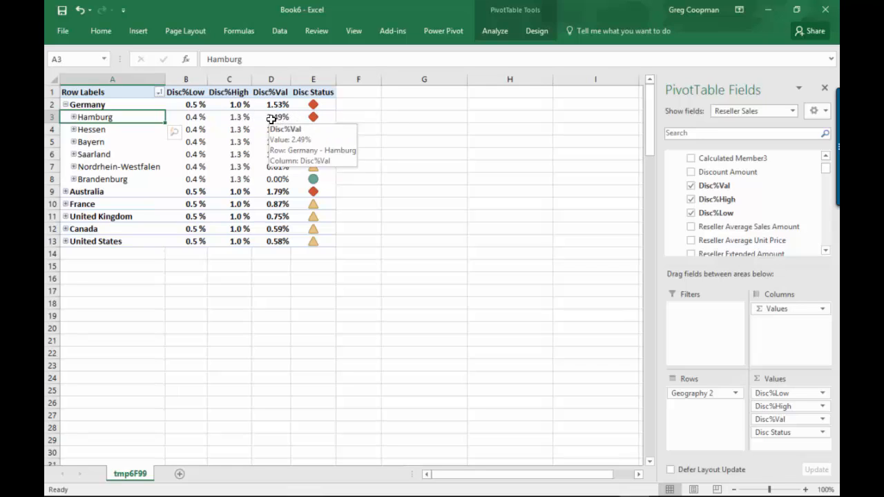
mouse_move(236, 119)
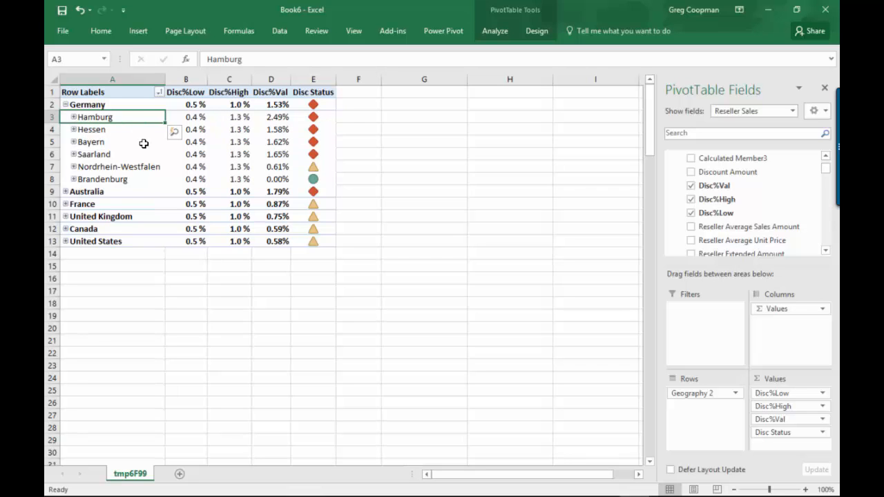
key("alt+Tab")
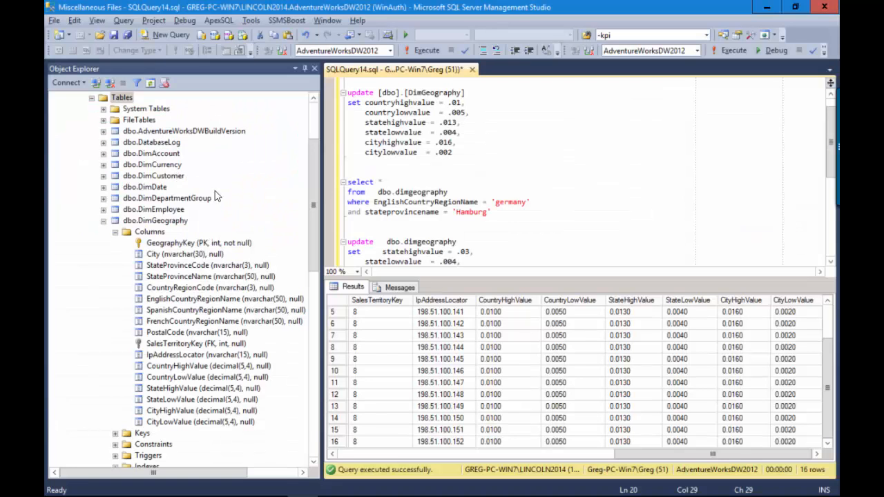
Set statelowvalue to .01 in the Hamburg update statement
double_click(449, 263)
type("01,")
left_click_drag(465, 262, 349, 232)
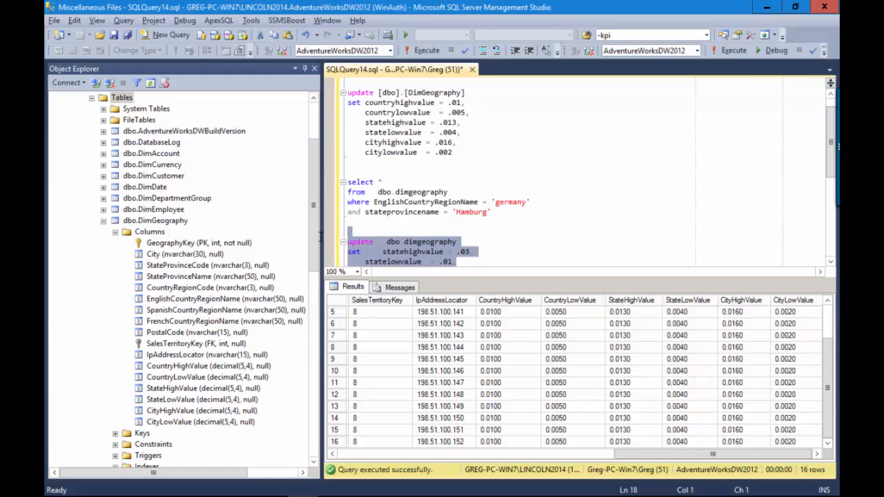
left_click(498, 232)
scroll(499, 233, "down", 4)
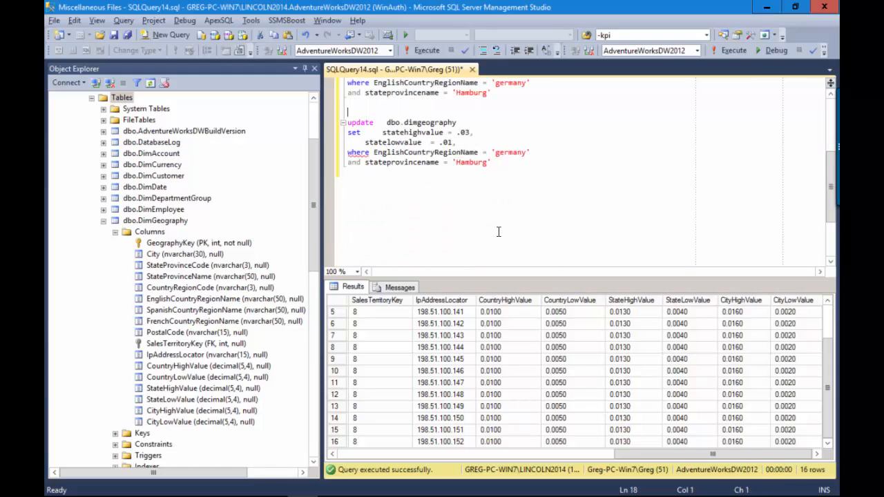
Remove the comma after the statelowvalue assignment and execute only the Hamburg update statement
left_click_drag(495, 163, 347, 143)
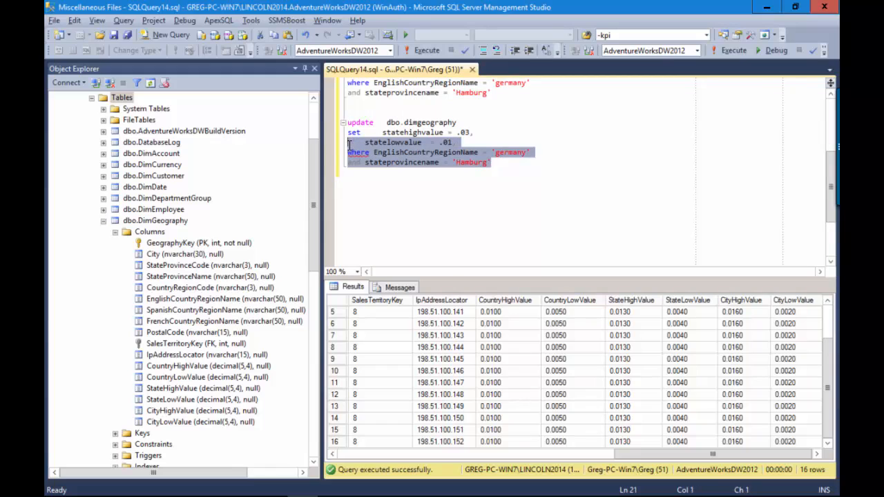
left_click(463, 142)
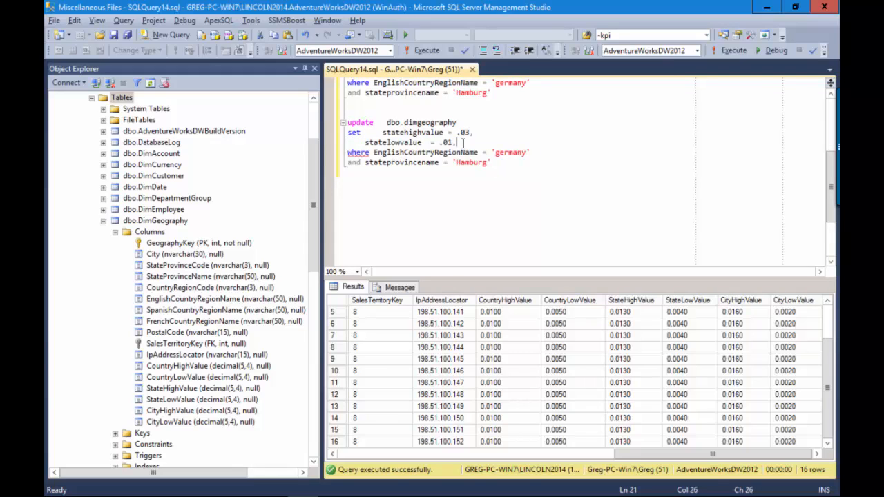
key("BackSpace")
left_click_drag(495, 164, 337, 123)
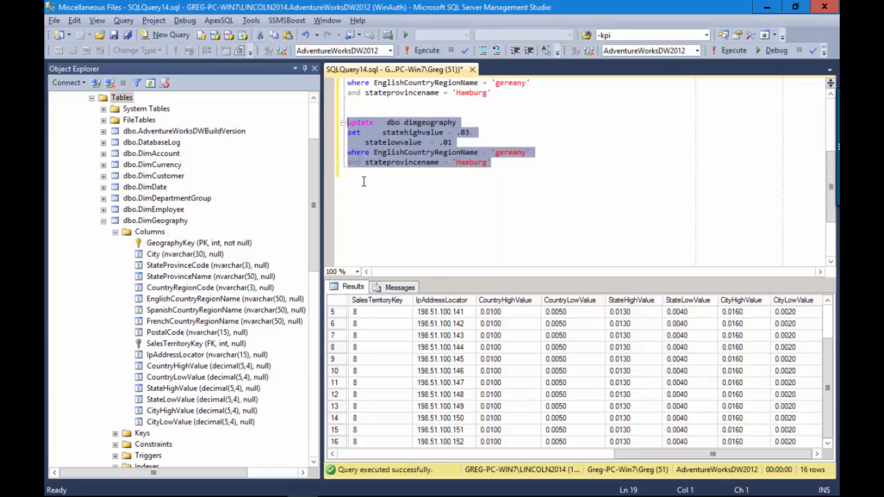
key("F5")
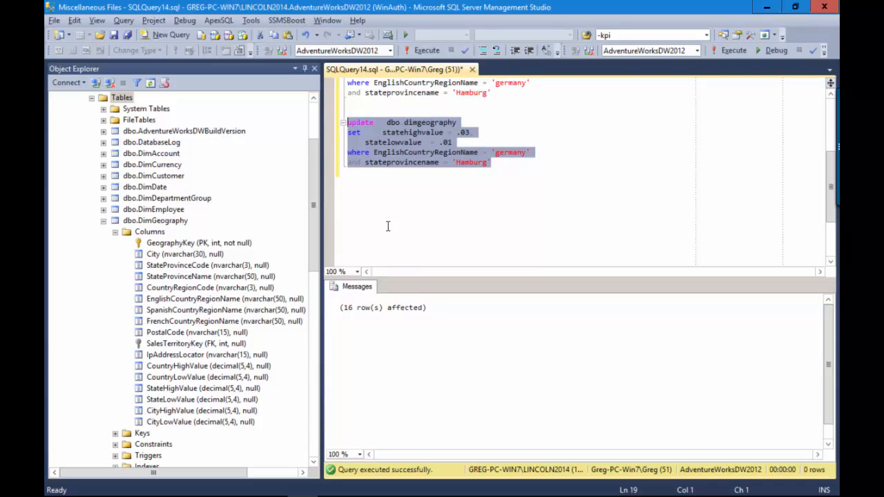
Switch to the Reporting Learn 1 solution in Visual Studio
mouse_move(468, 494)
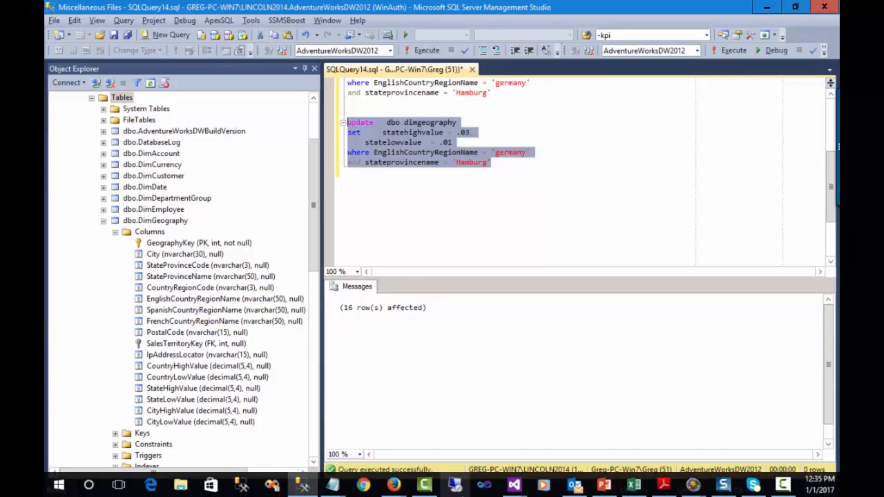
mouse_move(520, 489)
mouse_move(515, 458)
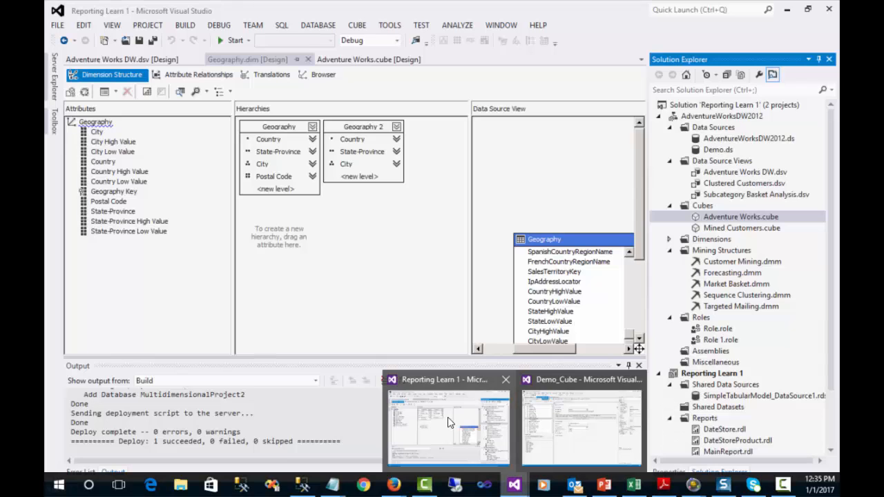
mouse_move(601, 452)
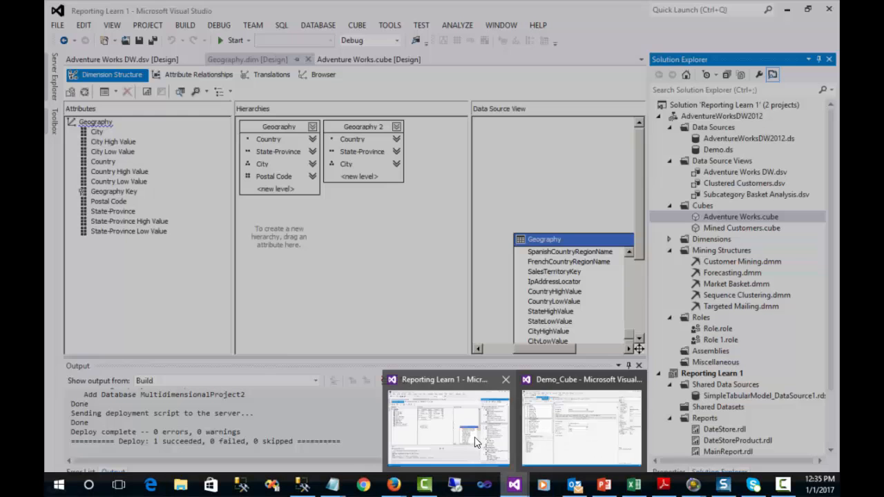
left_click(449, 425)
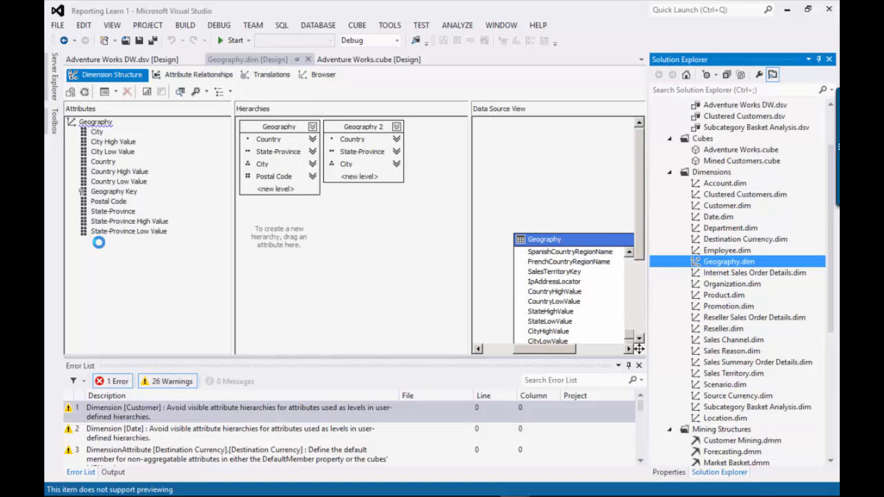
Switch from Visual Studio to the Book6 PivotTable in Excel to refresh its data and check Hamburg's Disc Status
key("Return")
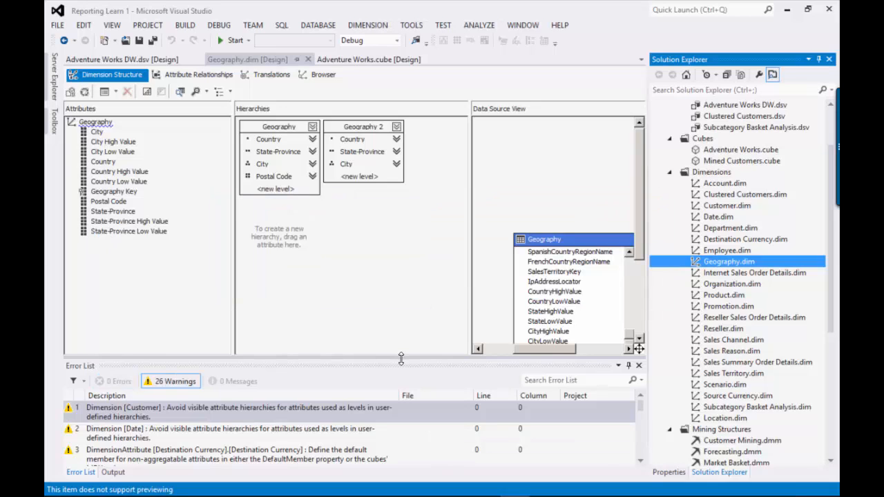
mouse_move(456, 493)
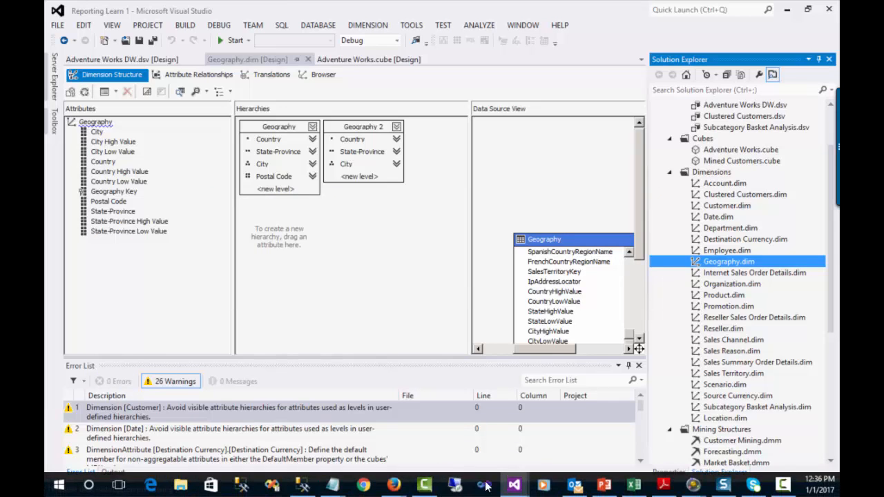
mouse_move(639, 492)
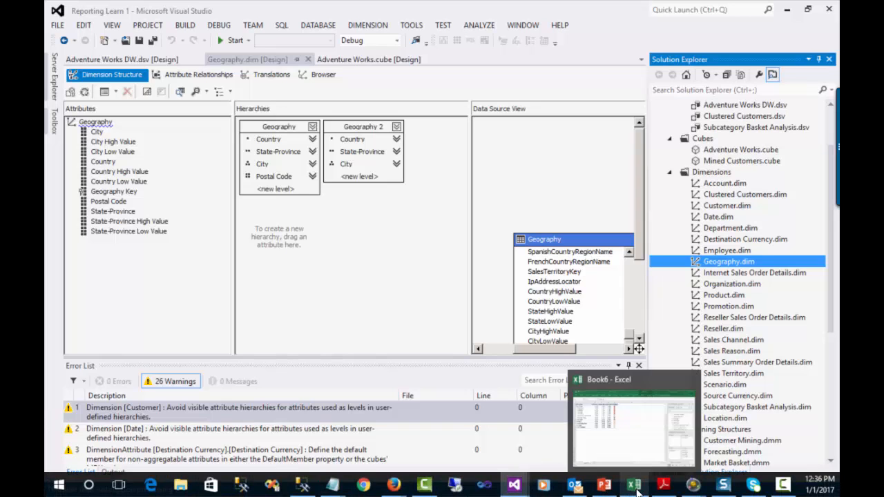
left_click(633, 459)
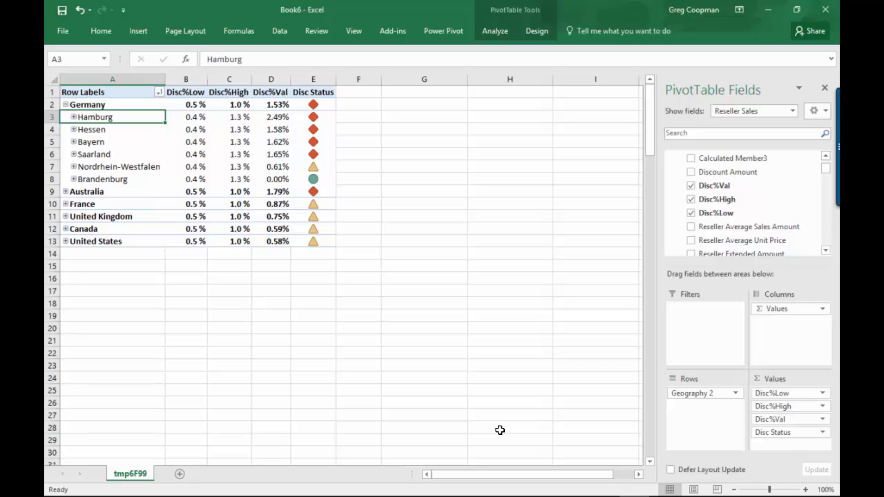
left_click(279, 30)
mouse_move(313, 121)
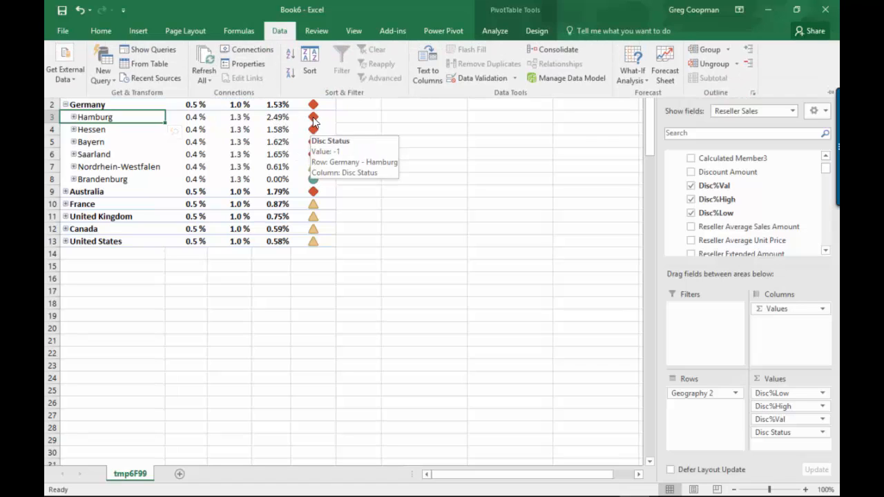
mouse_move(274, 123)
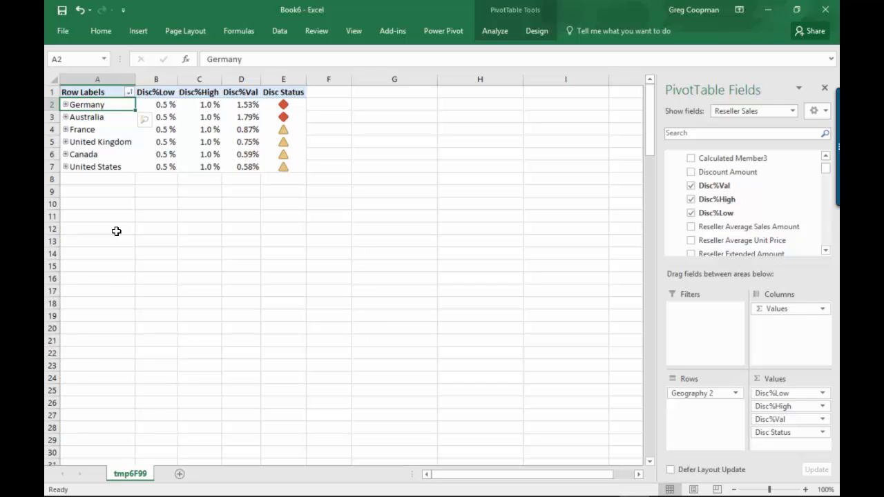
Compare the United States Disc%Val with its Disc%Low and Disc%High thresholds in the PivotTable
left_click(156, 229)
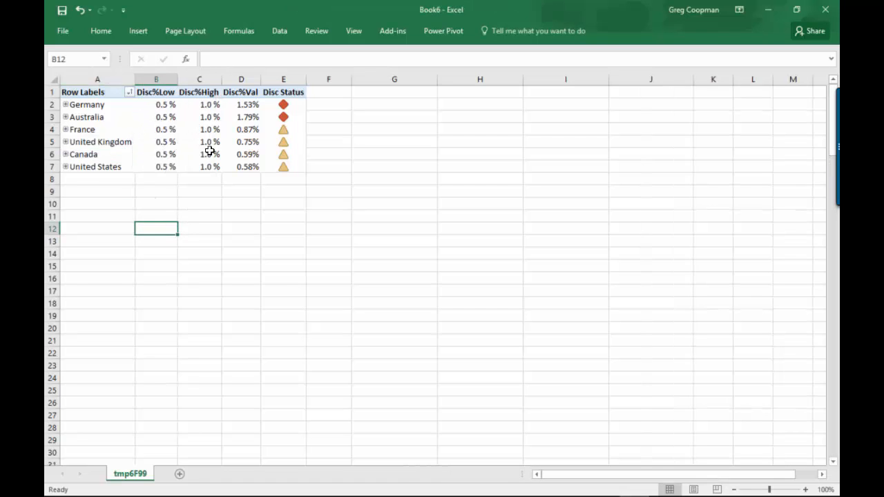
mouse_move(255, 168)
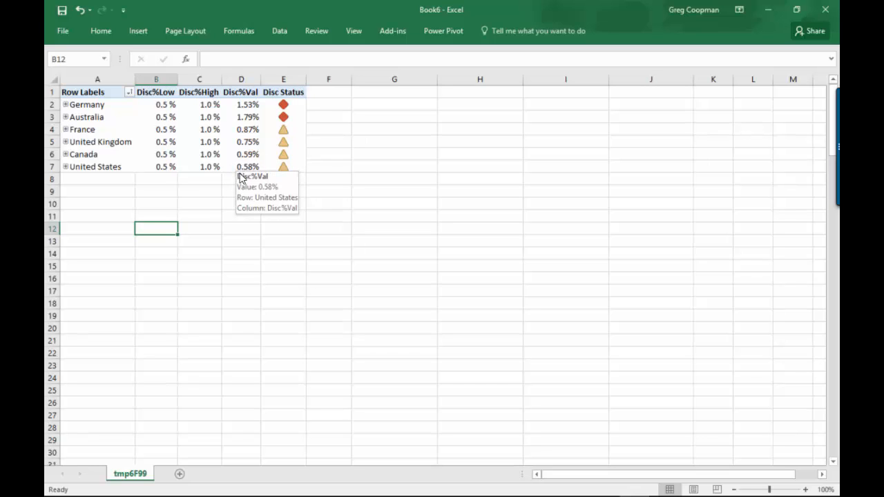
mouse_move(219, 169)
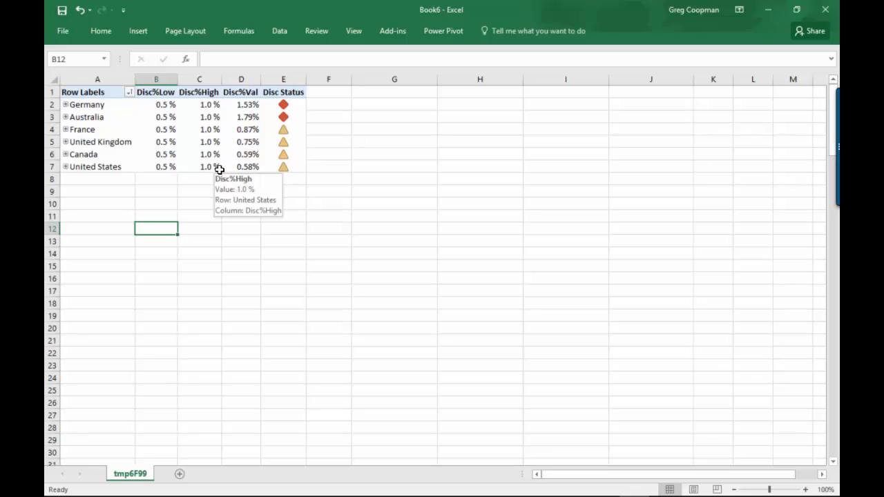
mouse_move(164, 169)
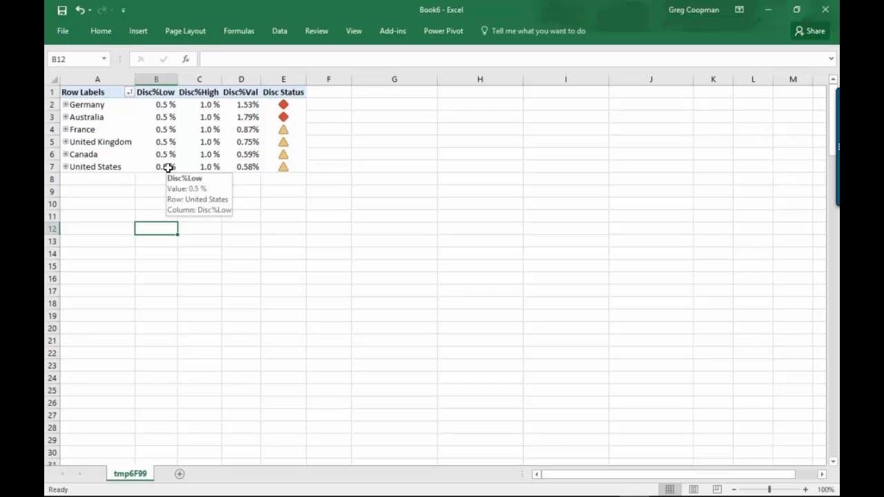
left_click(168, 168)
left_click(197, 170)
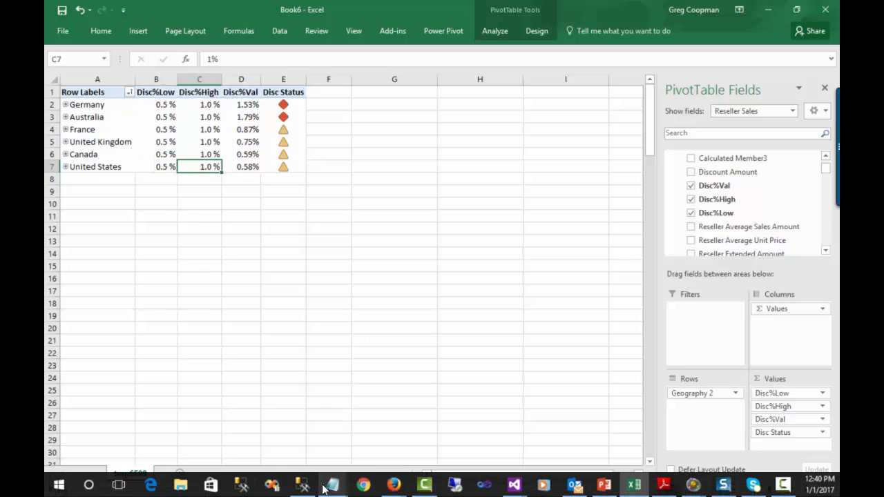
Switch to SQL Server Management Studio and paste a copy of the Hamburg threshold update statement below the original
left_click(310, 486)
left_click(404, 223)
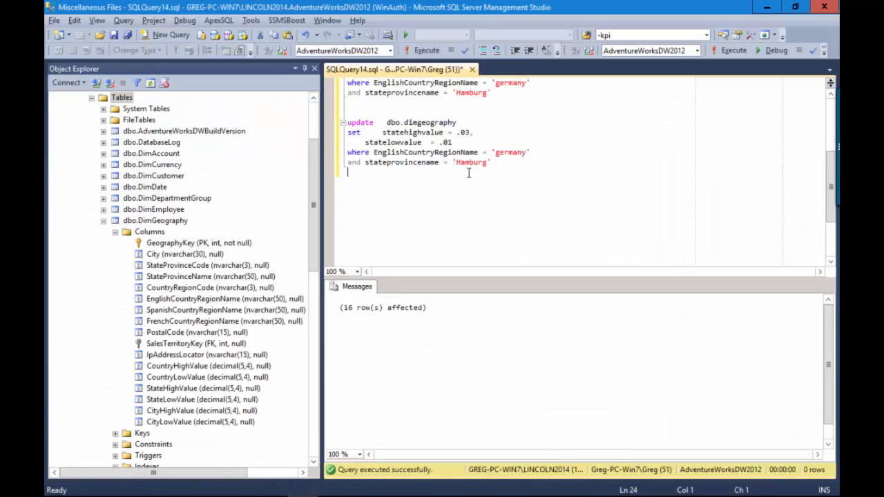
left_click(500, 166)
left_click_drag(502, 167, 342, 121)
key("ctrl+c")
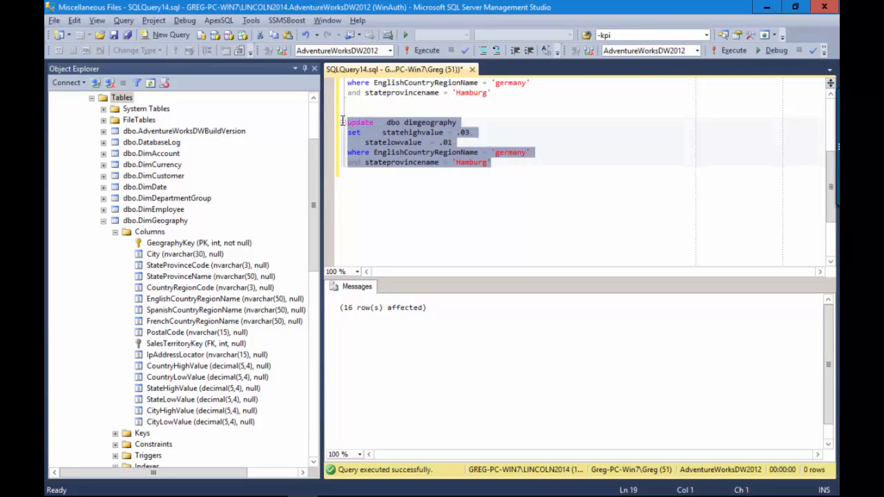
left_click(420, 188)
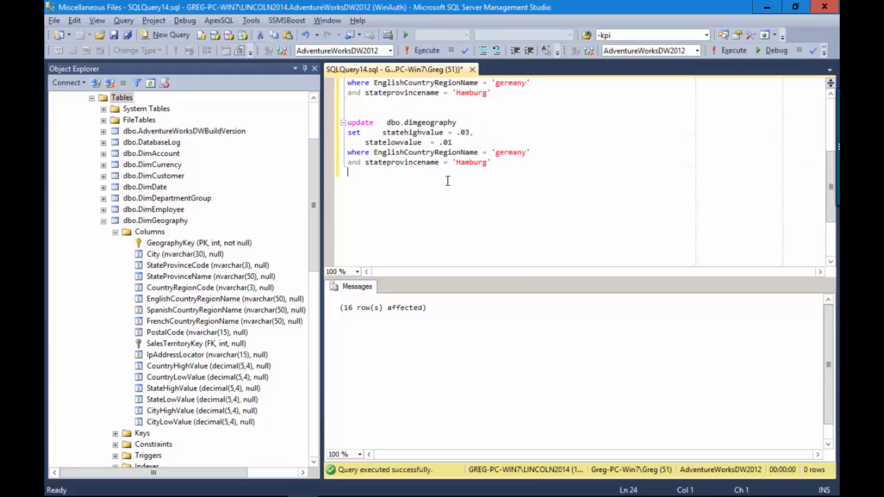
key("Return")
key("Return")
key("ctrl+v")
Remove the stateprovincename condition from the copied update statement
key("shift+Home")
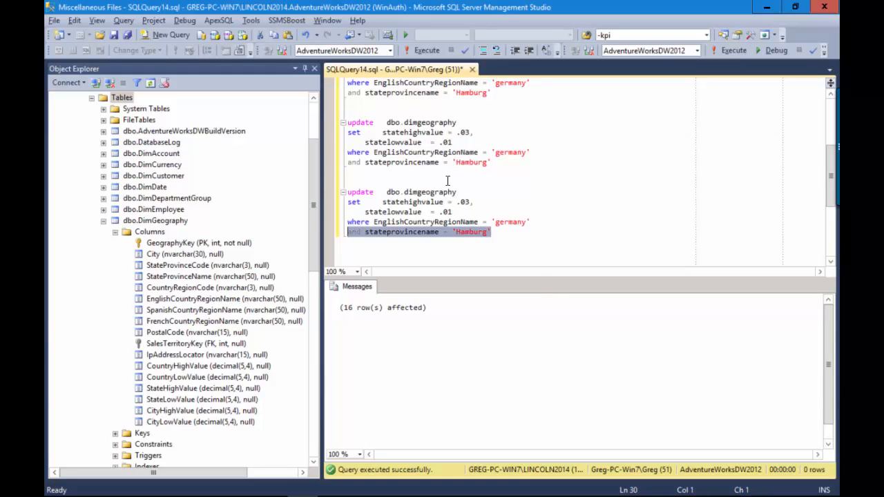
key("BackSpace")
key("BackSpace")
Replace germany with United States as the EnglishCountryRegionName in the copied update statement
key("Left")
key("Left")
key("Left")
key("Left")
key("Left")
key("Left")
key("Left")
key("Left")
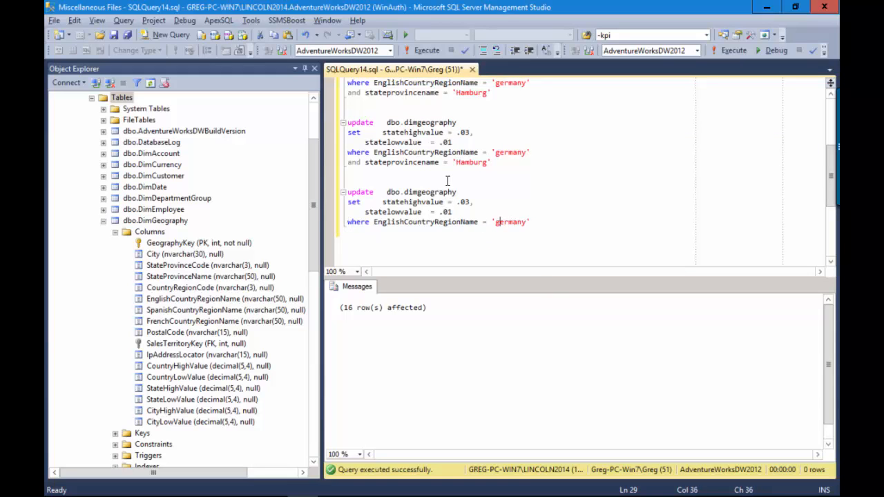
key("Delete")
key("Delete")
key("Delete")
key("Delete")
key("Delete")
key("Delete")
key("Delete")
type("United States")
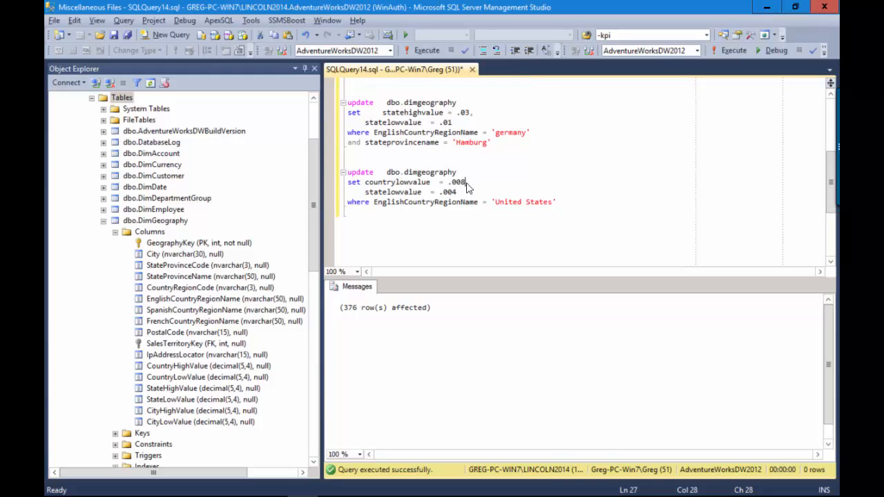
Delete the statelowvalue line from the United States update, keeping only the countrylowvalue = .008 assignment
key("shift+Home")
key("shift+Home")
key("BackSpace")
key("Delete")
Remove the comma after the countrylowvalue assignment and execute only the United States update statement
key("Down")
key("shift+Up")
key("shift+Up")
key("shift+Up")
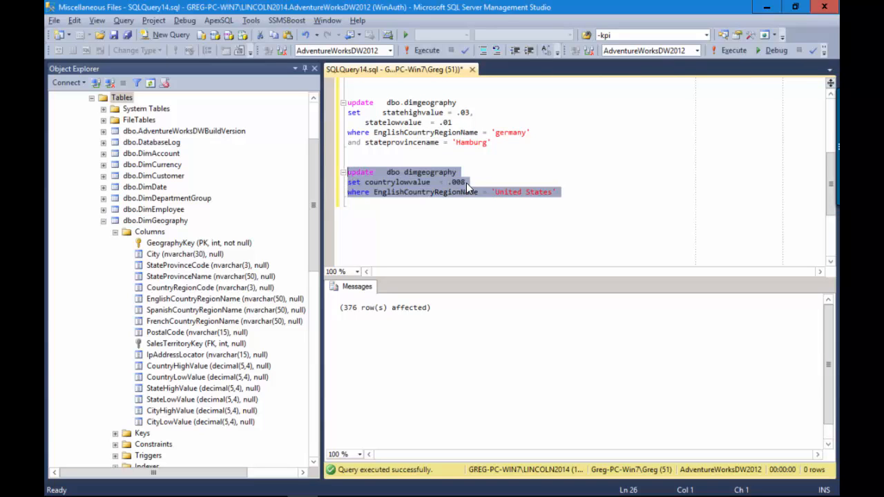
left_click(465, 218)
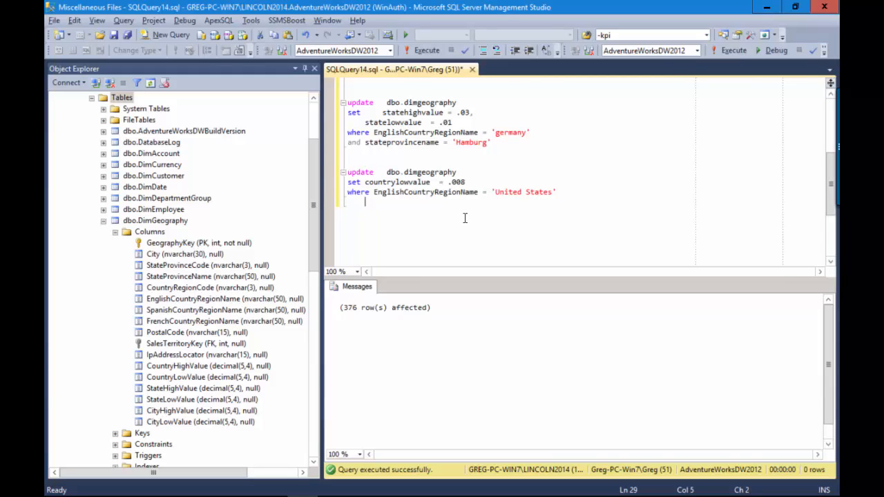
left_click(564, 191)
left_click_drag(563, 191, 286, 176)
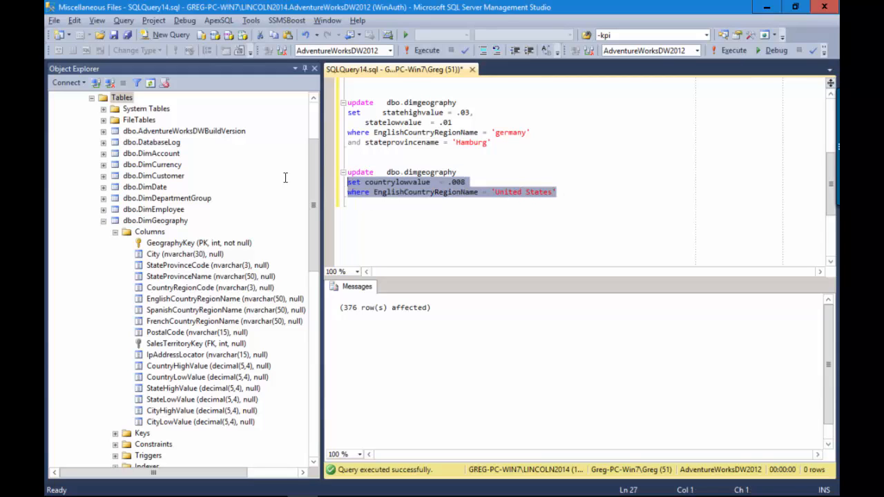
left_click(365, 200)
left_click_drag(557, 192, 342, 159)
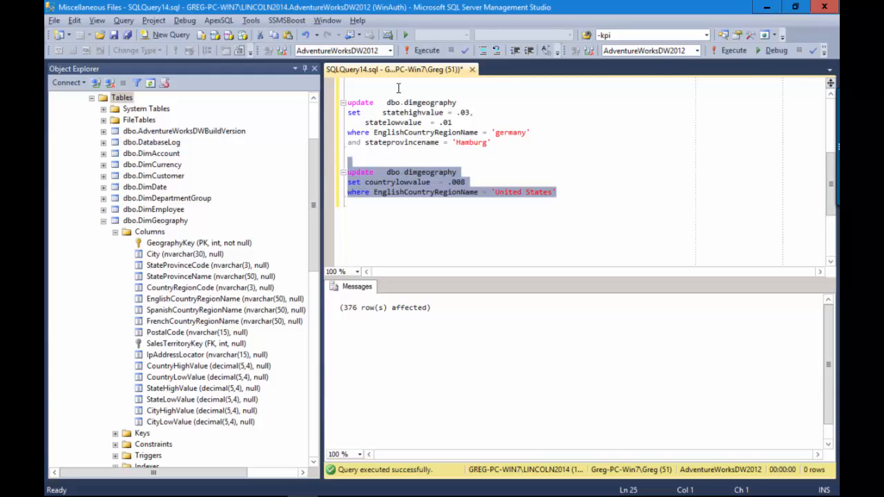
left_click(417, 53)
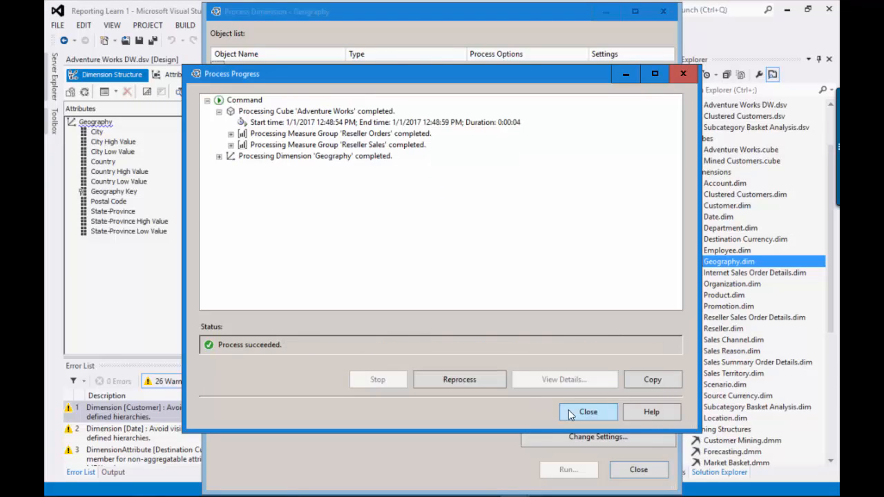
Close the completed Geography dimension processing dialogs in Visual Studio and return to the Excel PivotTable
left_click(584, 413)
left_click(624, 470)
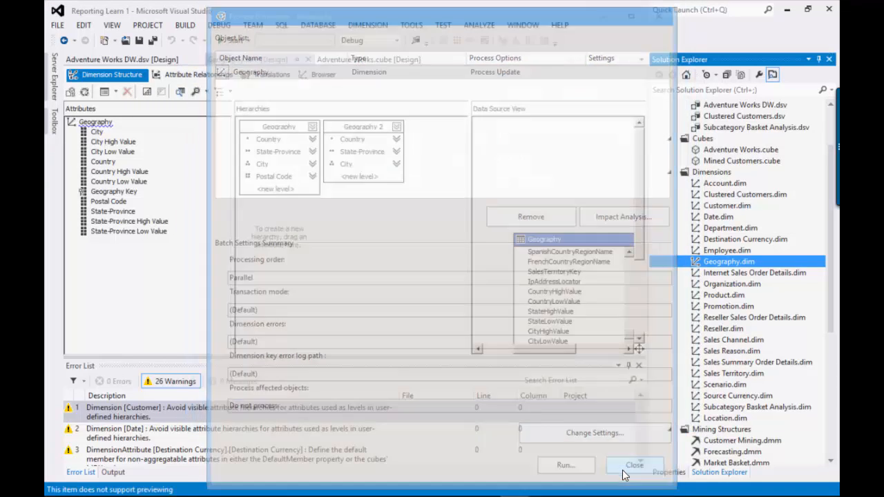
left_click(789, 10)
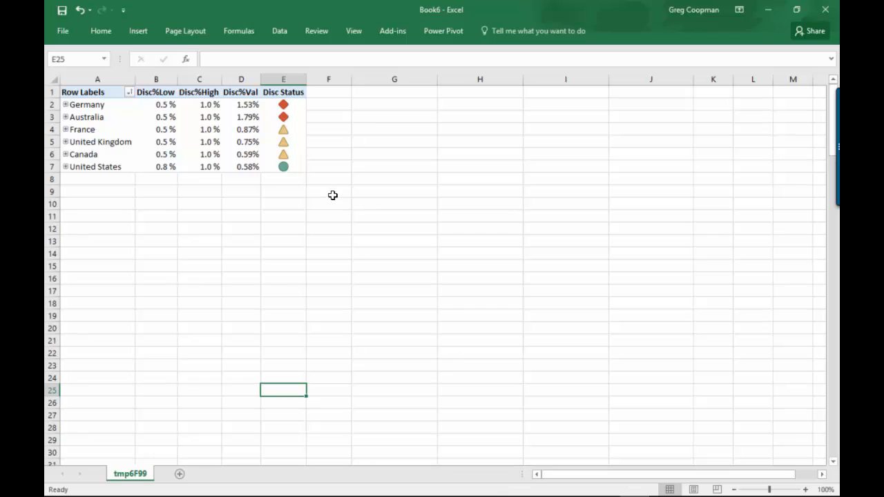
Refresh all data in the Book6 workbook
left_click(280, 32)
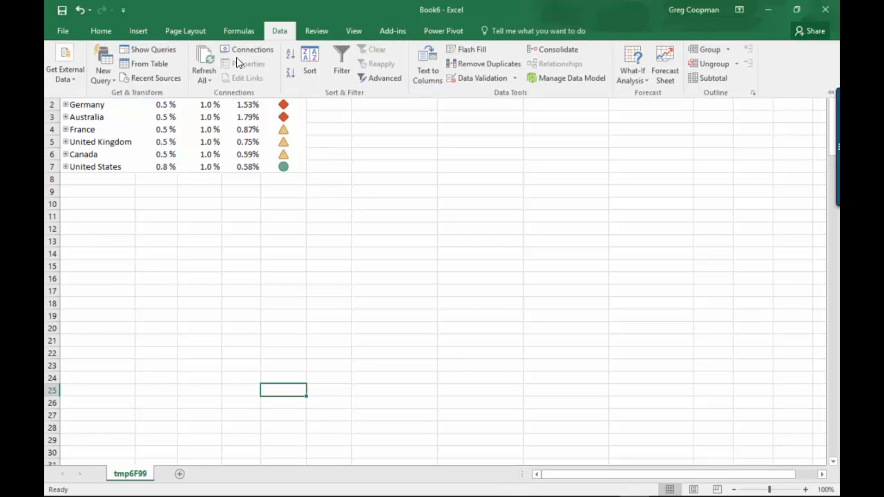
left_click(212, 77)
left_click(211, 96)
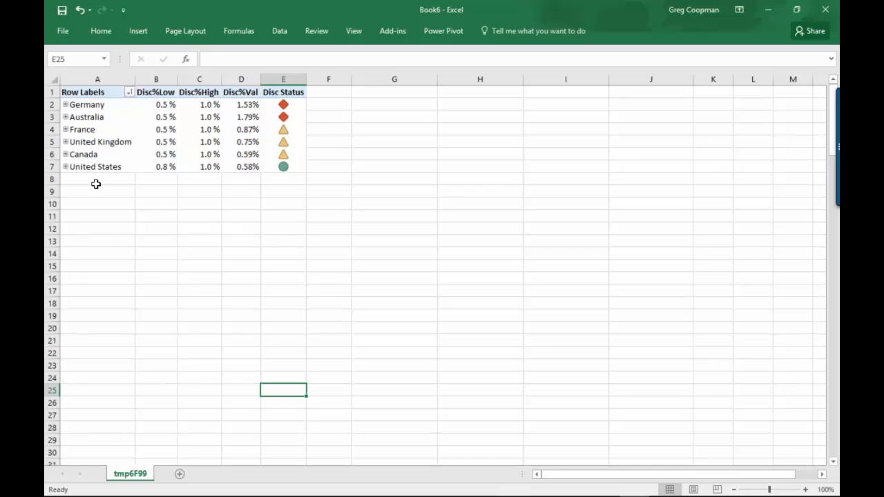
Expand United States and France to examine their states' discount thresholds and statuses, and collapse both countries again
left_click(65, 167)
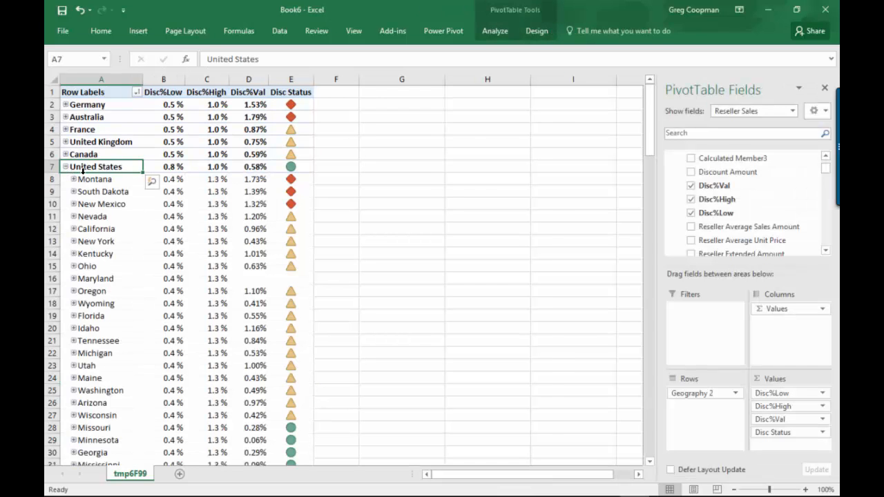
left_click(66, 130)
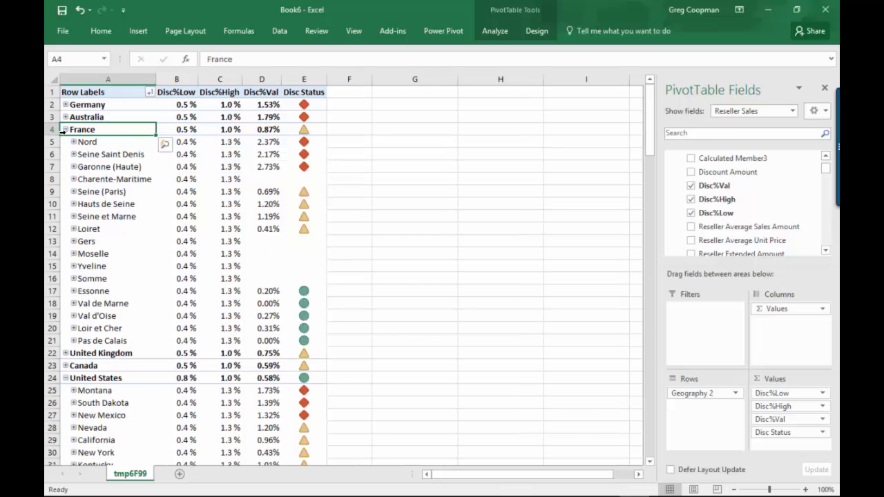
left_click(65, 130)
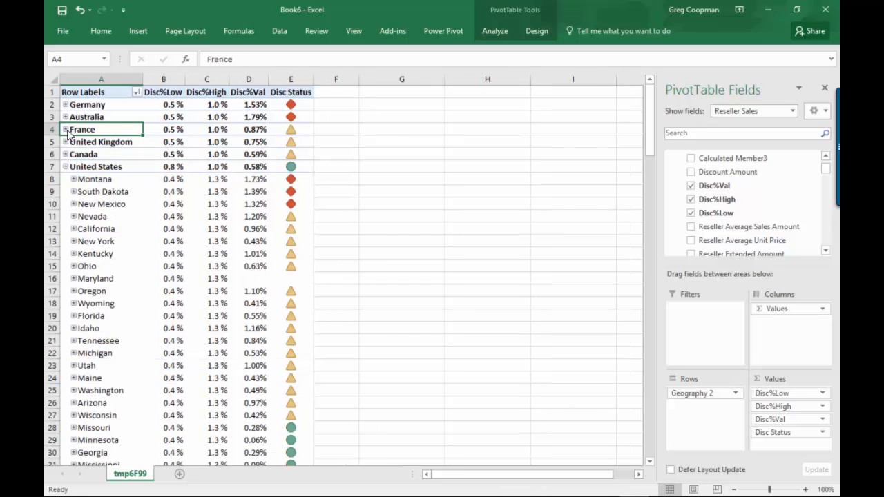
left_click(64, 167)
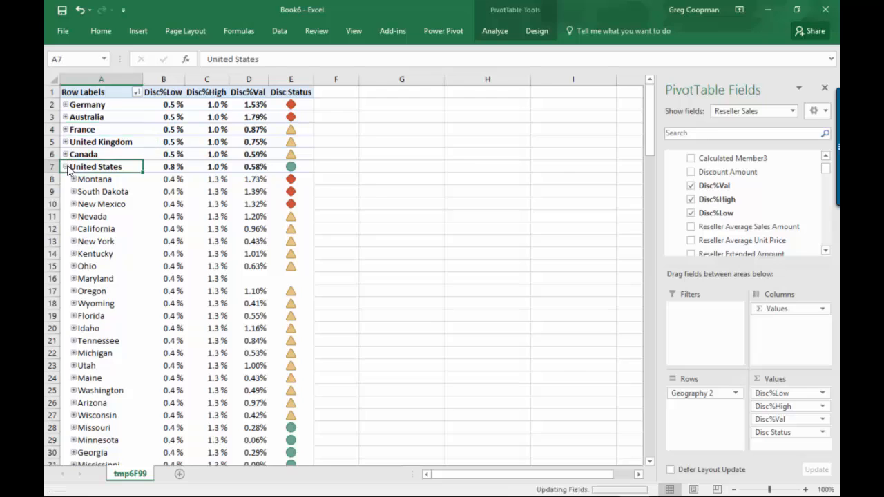
left_click(186, 226)
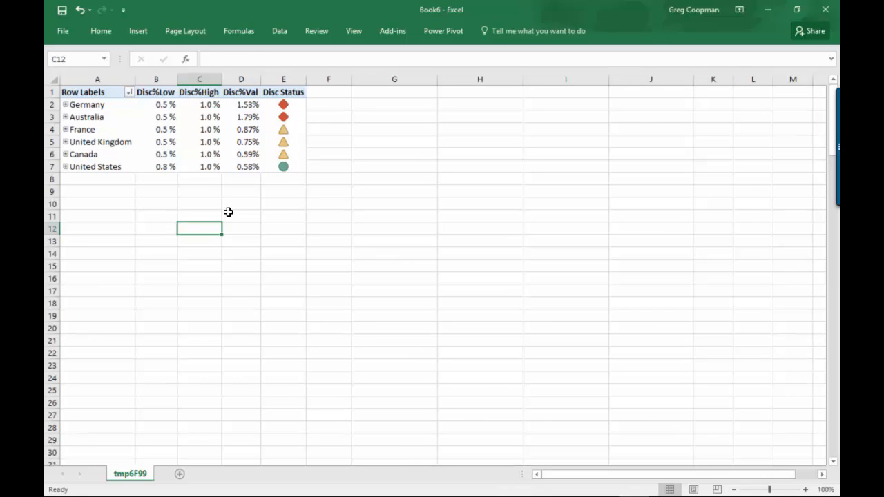
Add a Date.Calendar slicer to the PivotTable and place it near the top of the sheet, around columns I to K
left_click(92, 120)
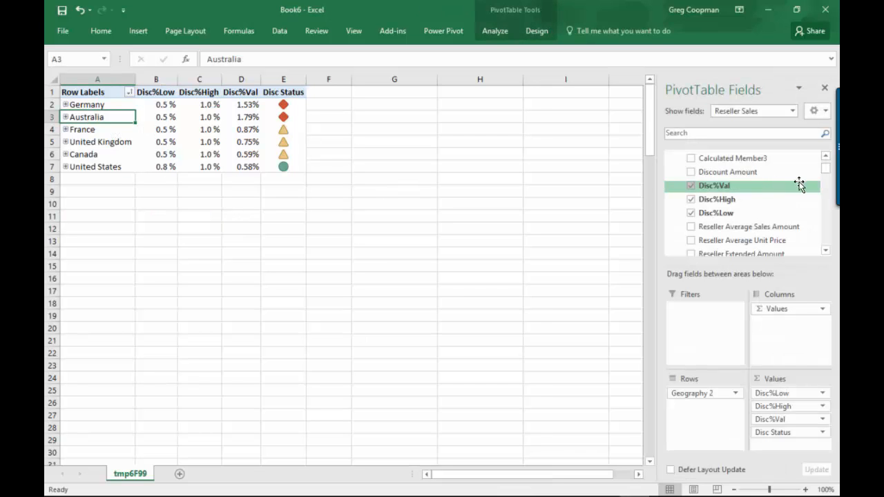
scroll(826, 179, "up", 2)
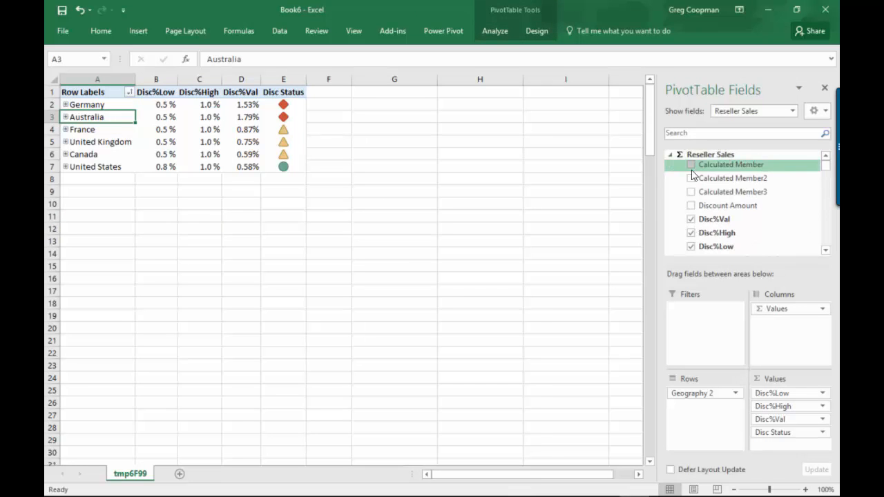
left_click(670, 156)
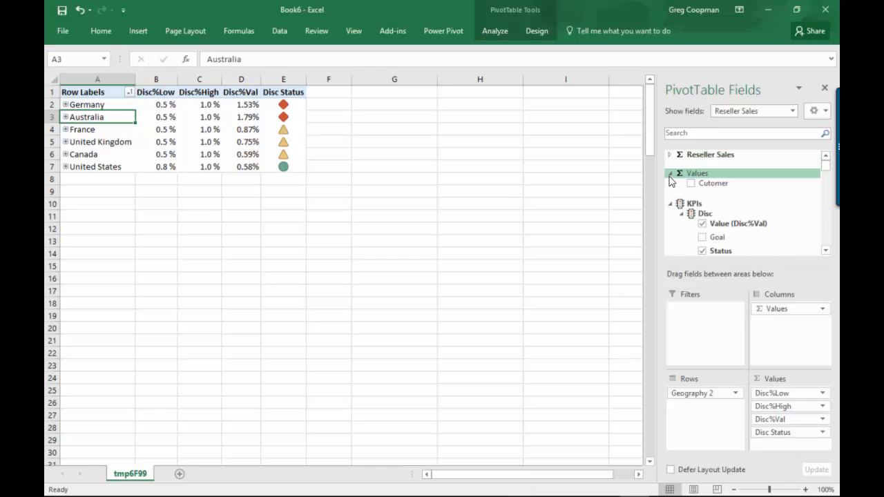
left_click(671, 204)
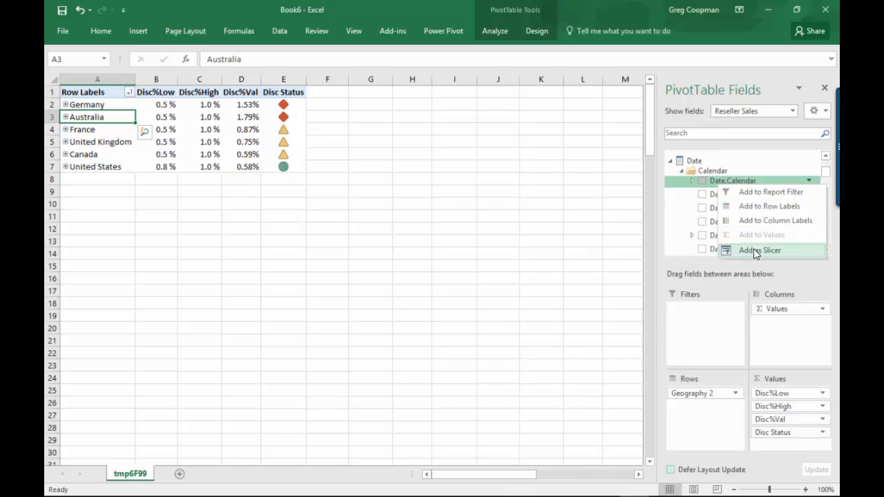
left_click(754, 250)
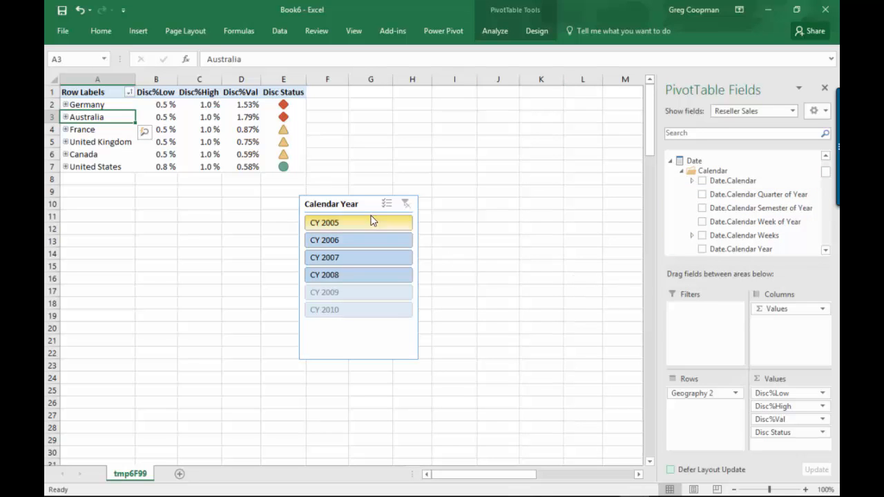
left_click_drag(339, 211, 522, 102)
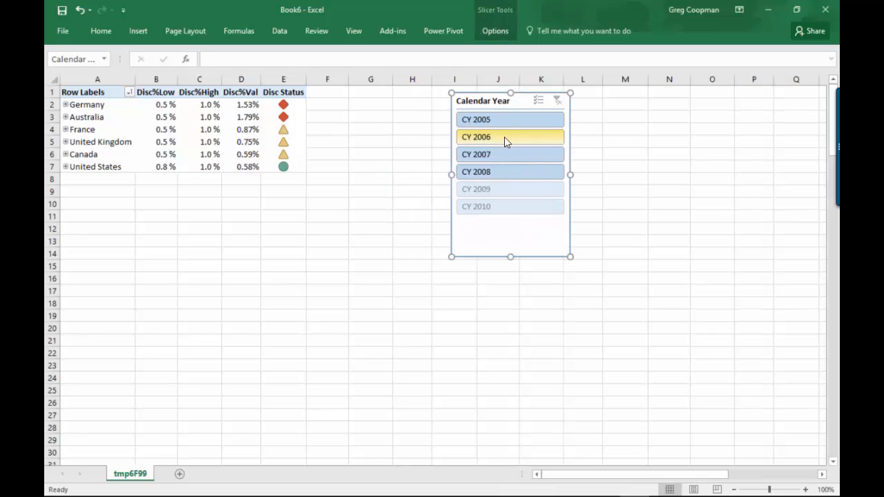
Compare country discount statuses for individual years and the CY 2005 to CY 2008 range, finishing with the slicer filtered to CY 2005
left_click(506, 138)
left_click(505, 121)
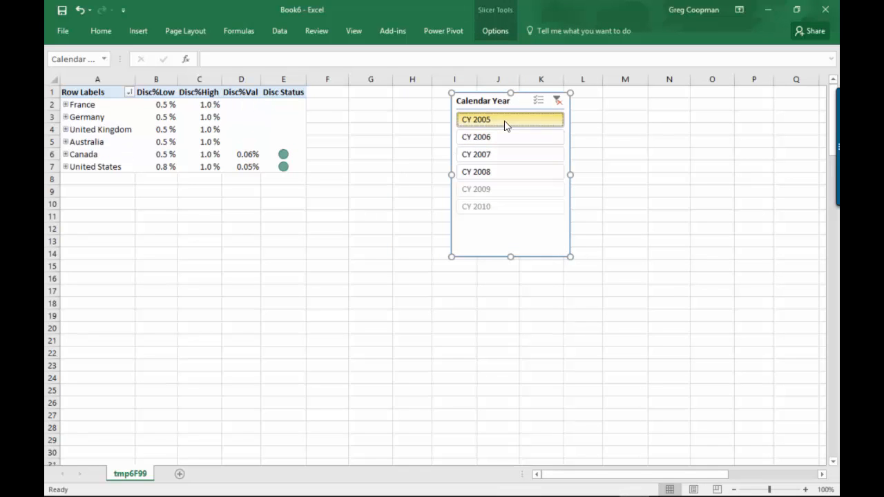
left_click(508, 174)
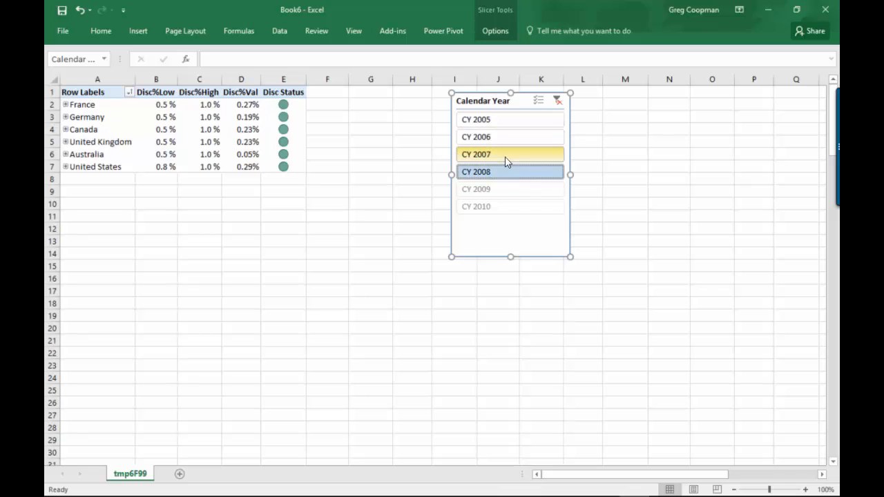
left_click(506, 156)
left_click(503, 137)
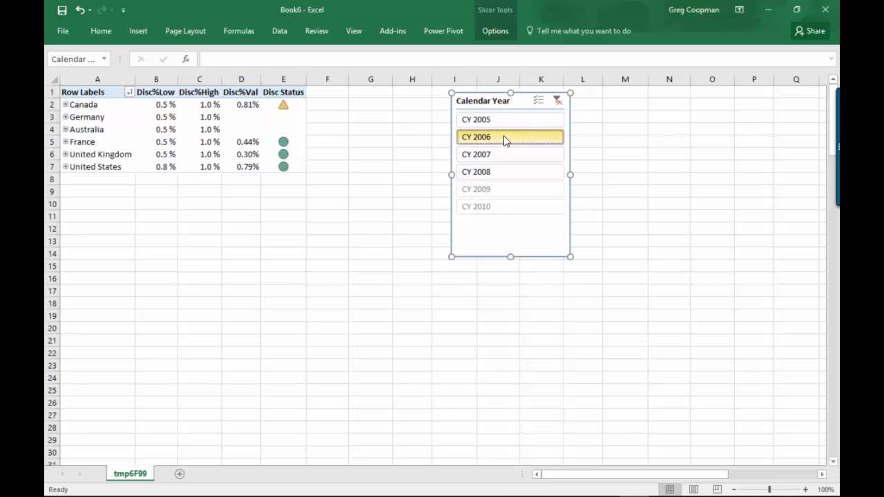
left_click(505, 121)
left_click_drag(505, 127, 508, 175)
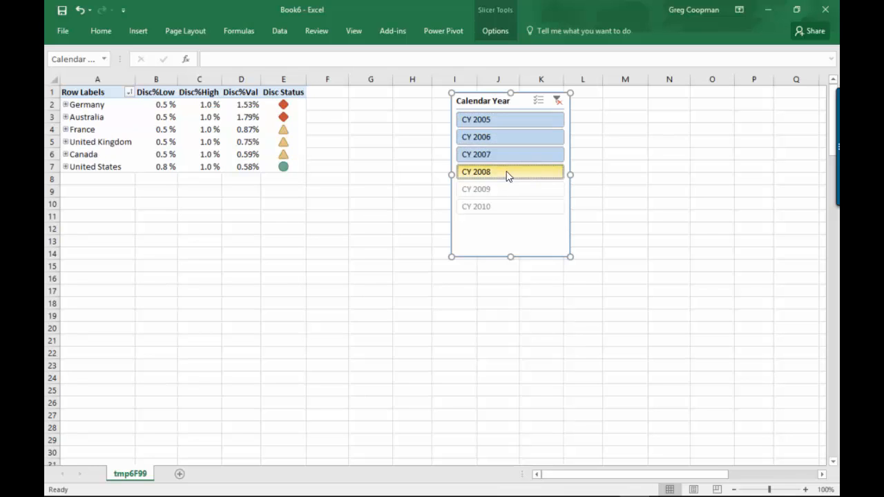
left_click(508, 124)
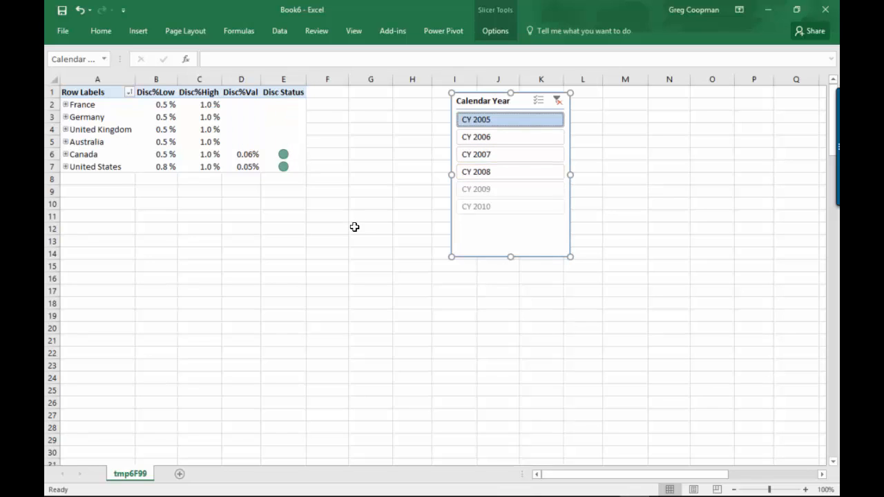
Expand United States and compare its states' discount statuses across individual years and the combined CY 2005 to CY 2007 range
left_click(67, 169)
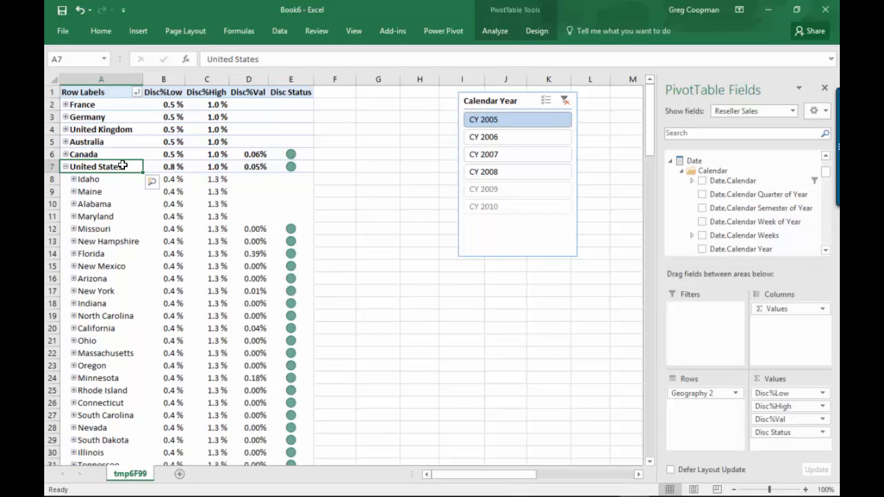
left_click(520, 139)
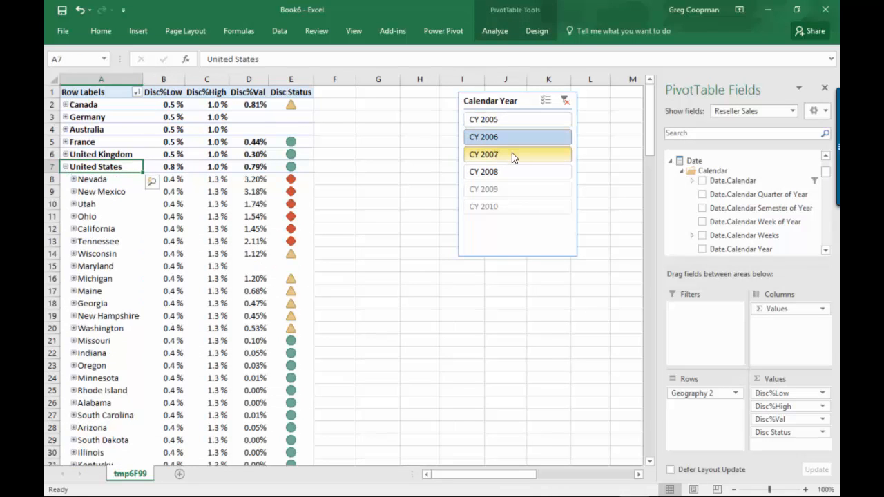
left_click(514, 156)
left_click(513, 174)
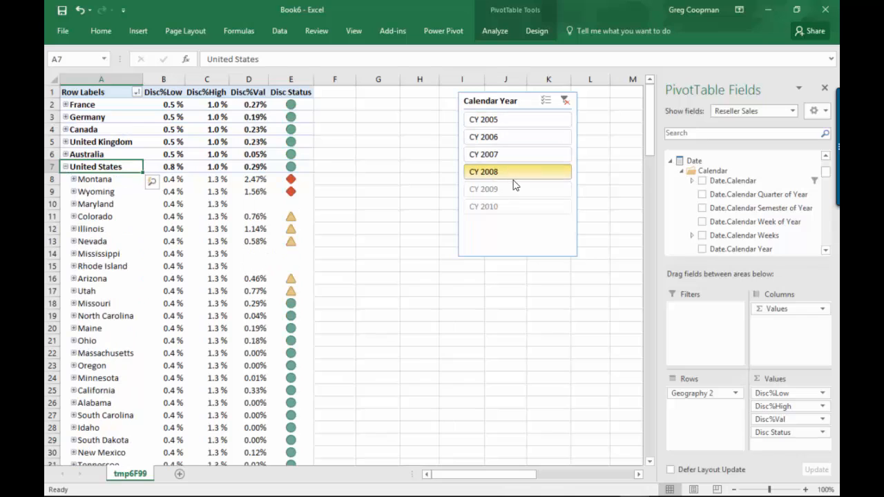
left_click(507, 163)
left_click(499, 137)
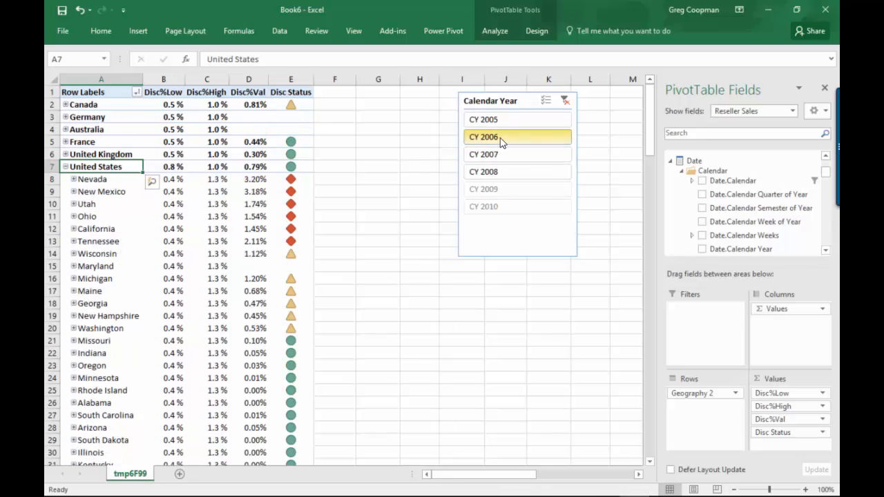
left_click(496, 121)
left_click_drag(495, 124, 500, 162)
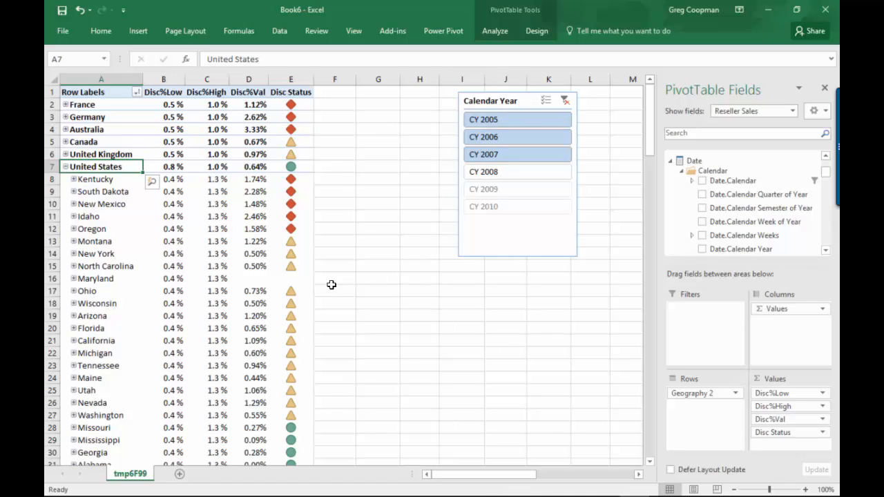
Expand Montana to examine its cities' discount status for CY 2008, check CY 2006 and CY 2005, and collapse United States
left_click(75, 242)
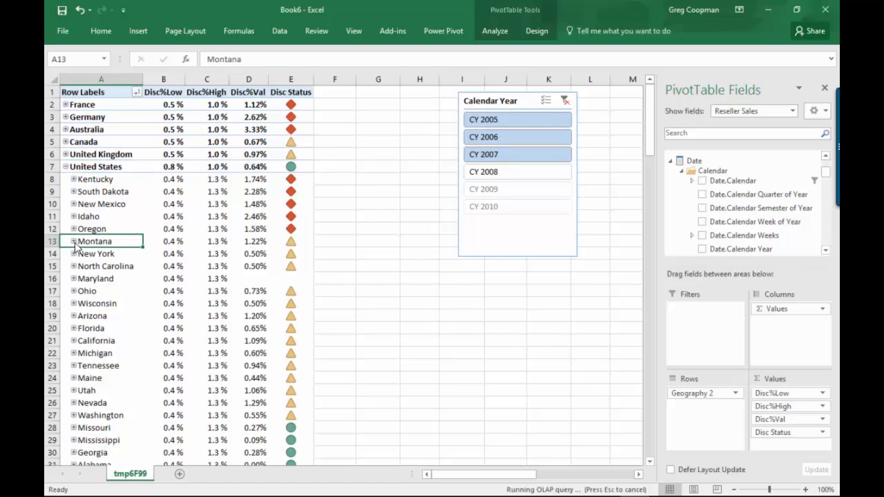
left_click(486, 172)
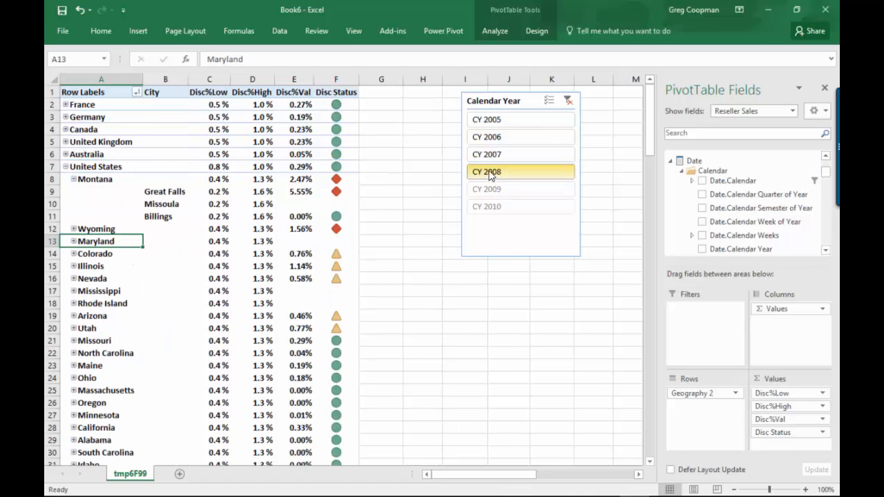
left_click(494, 137)
left_click(487, 120)
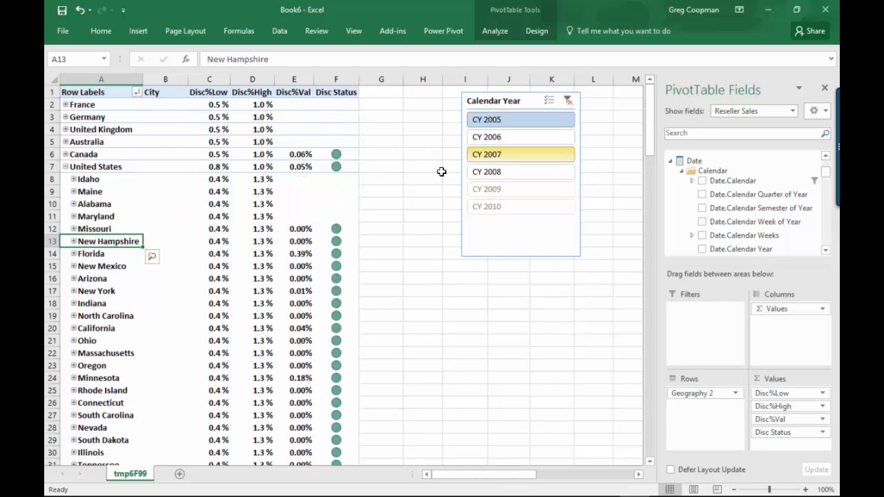
left_click(65, 168)
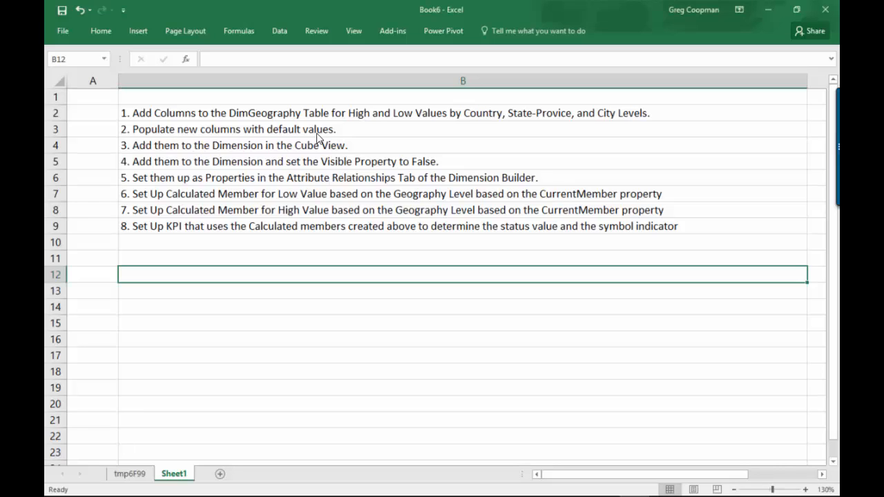
Reword item 3 of the Sheet1 checklist in B4 as "Update the Cube View with the new columns of the DimGeography dimension"
left_click(316, 136)
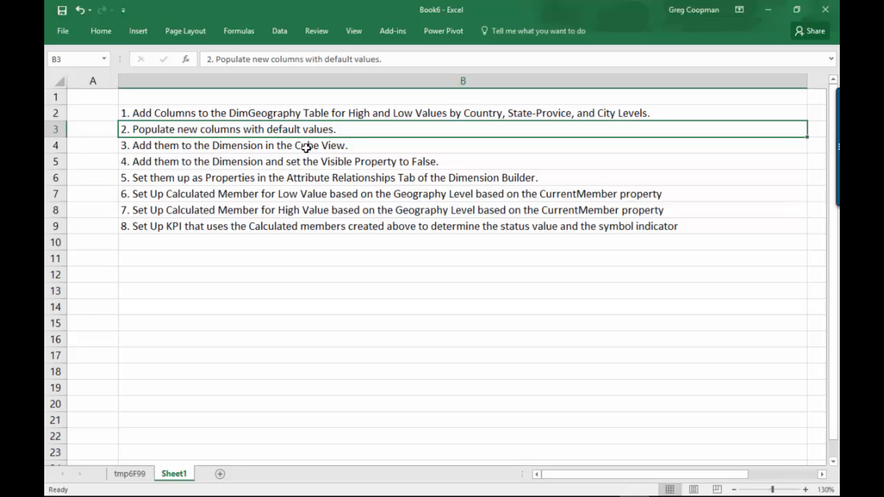
left_click(306, 148)
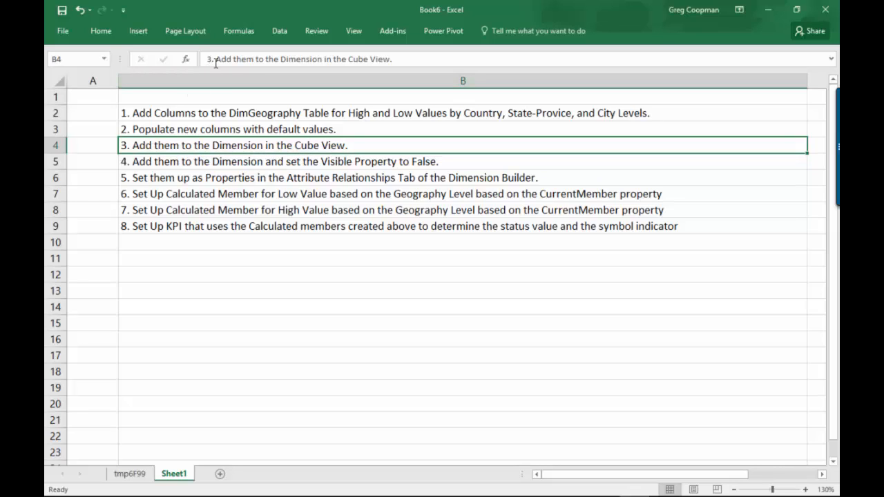
left_click_drag(215, 60, 279, 59)
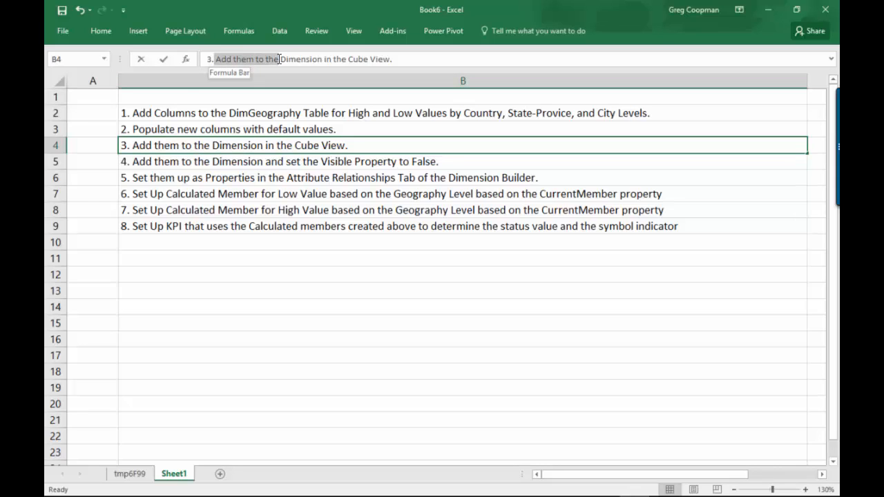
left_click(280, 59)
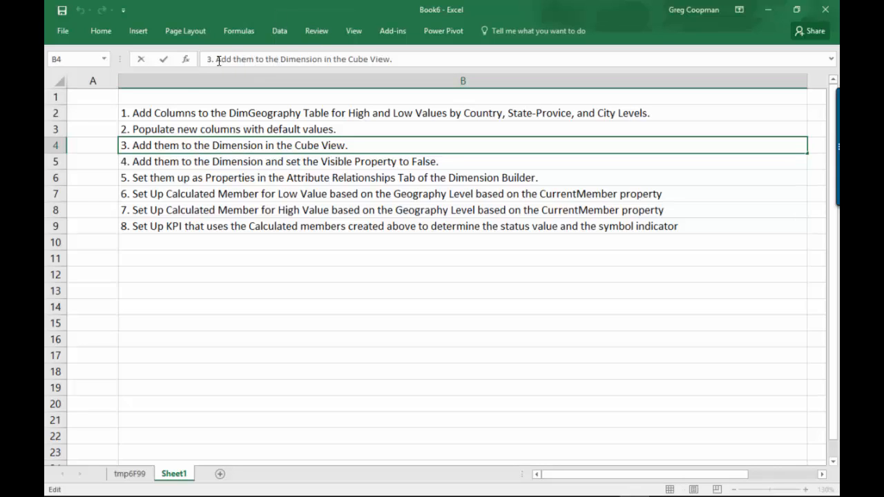
left_click_drag(216, 60, 207, 60)
left_click(417, 59, "shift")
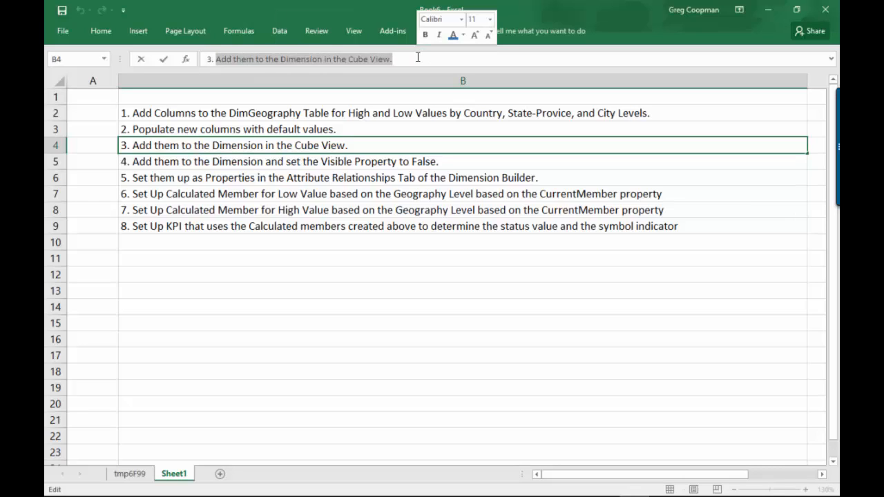
type("Update the Cub")
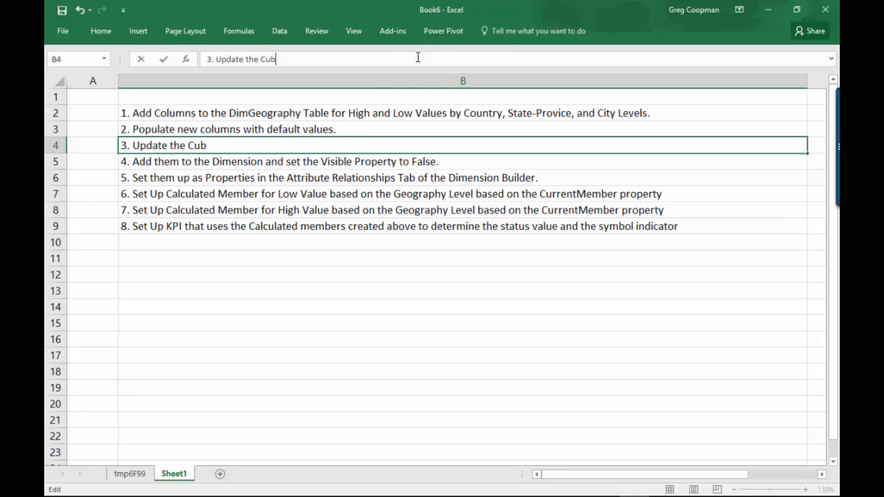
type("e View with")
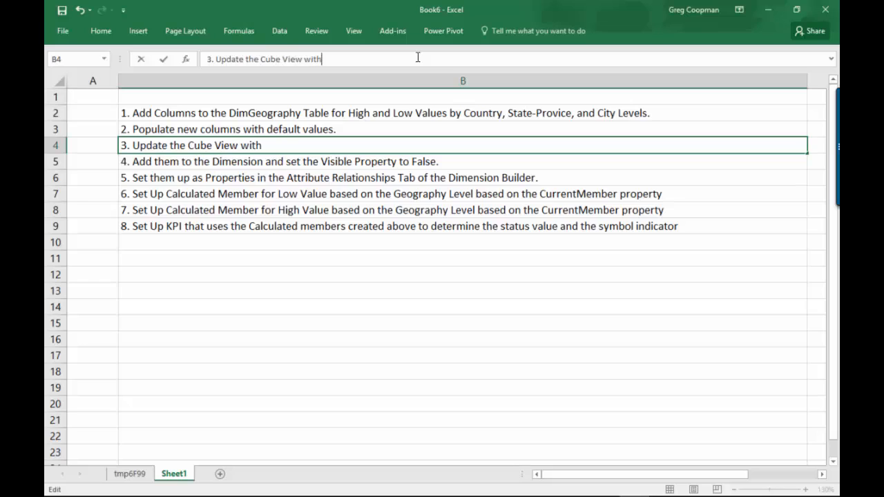
type(" the new ")
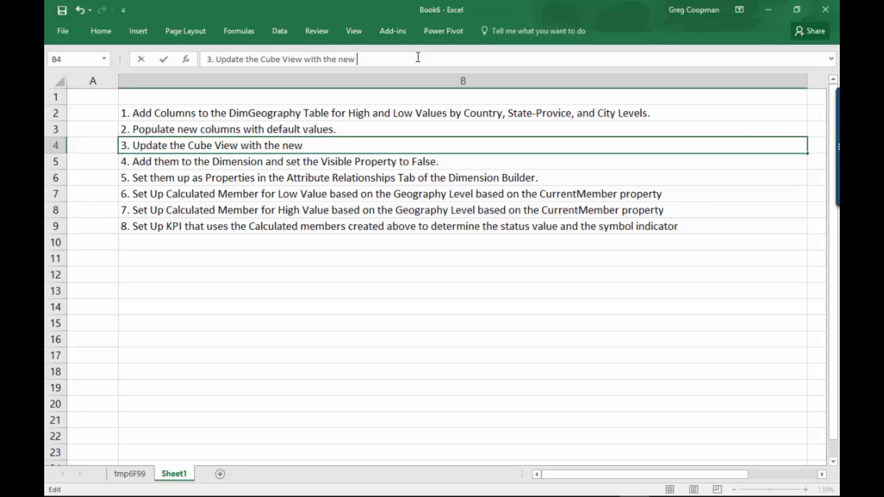
type("columns")
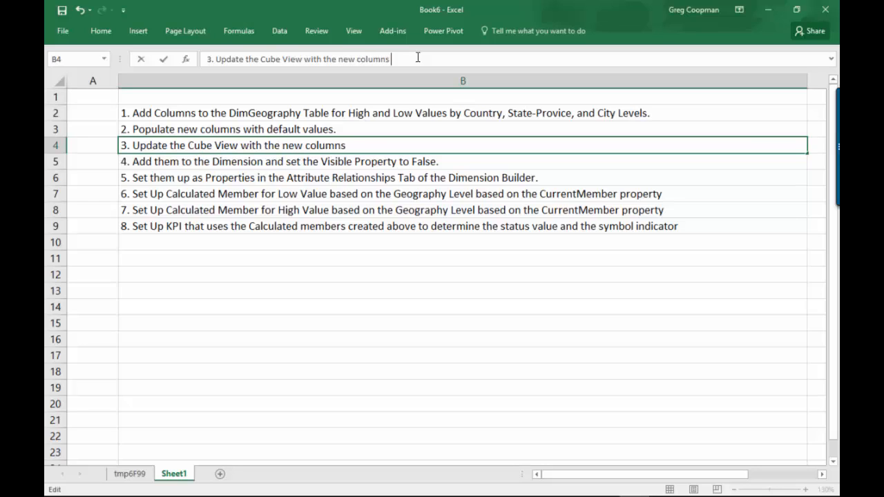
type(" of the DimGeo")
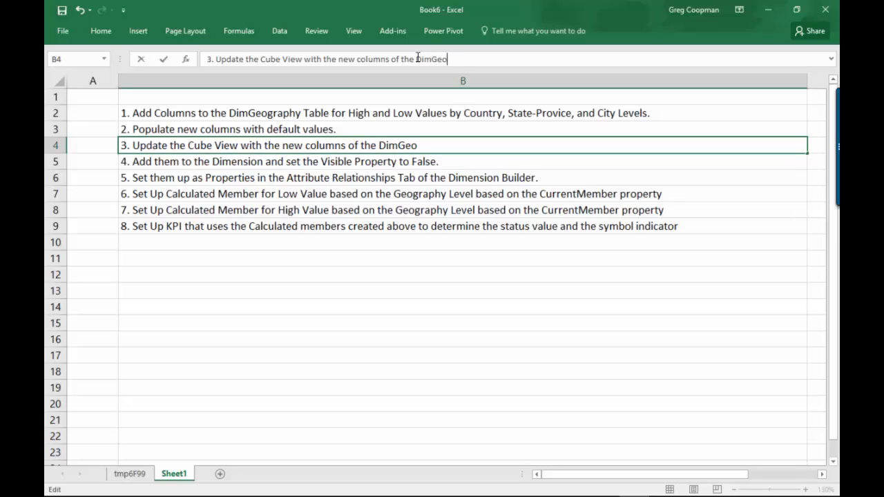
type("graphy dimension")
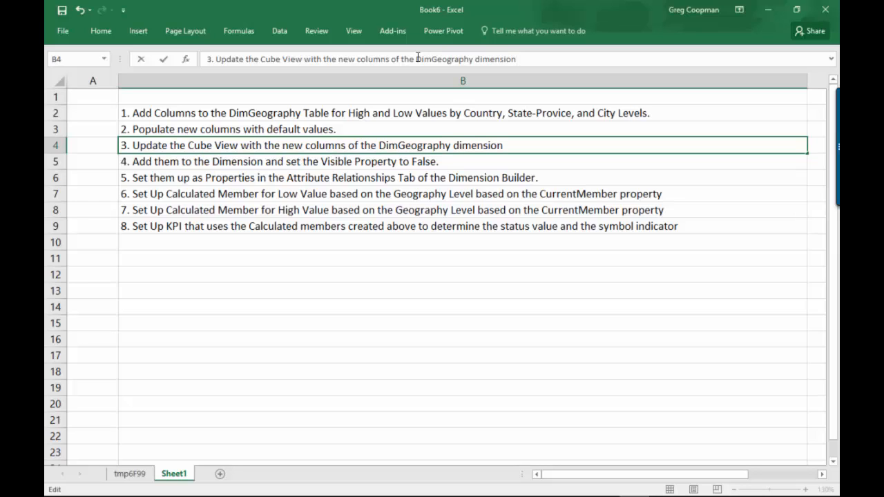
left_click(349, 162)
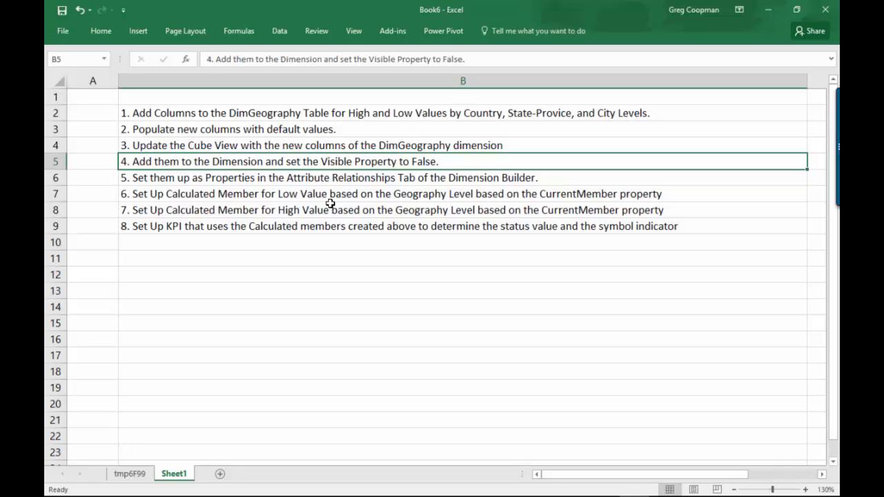
Review the checklist item on attribute relationship properties and return to item 1 about adding columns to the DimGeography table
left_click(342, 178)
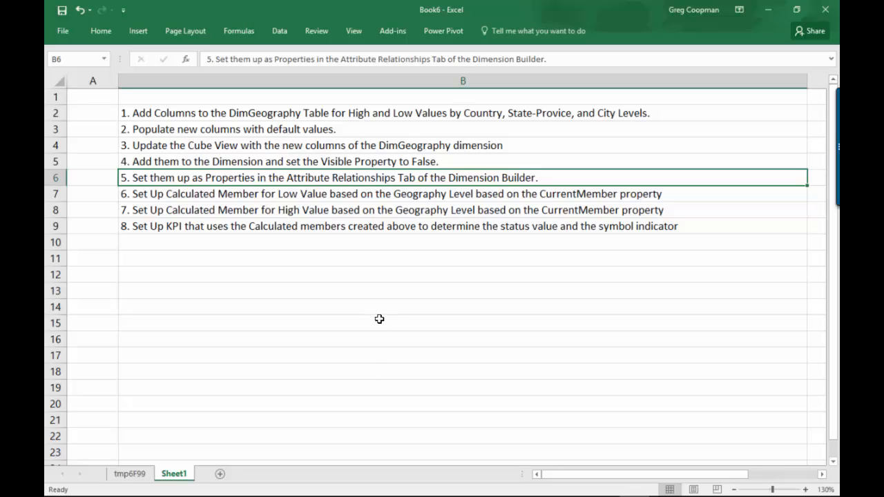
key("alt+Tab")
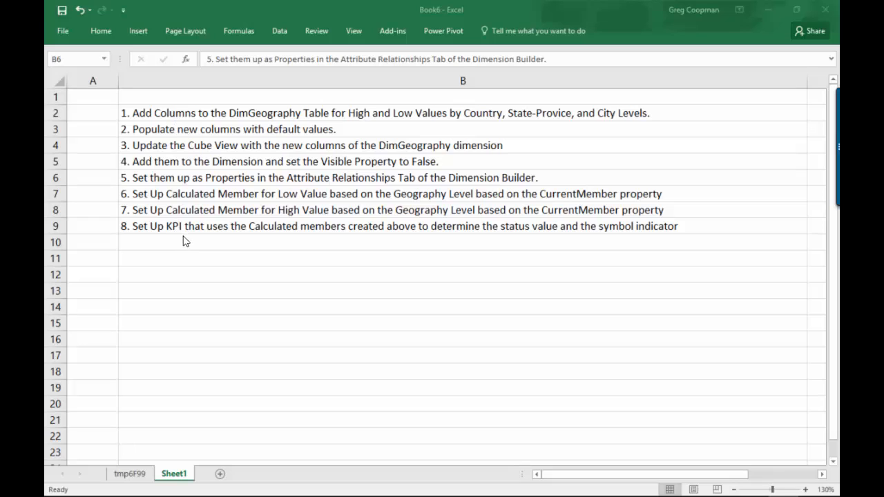
left_click(138, 119)
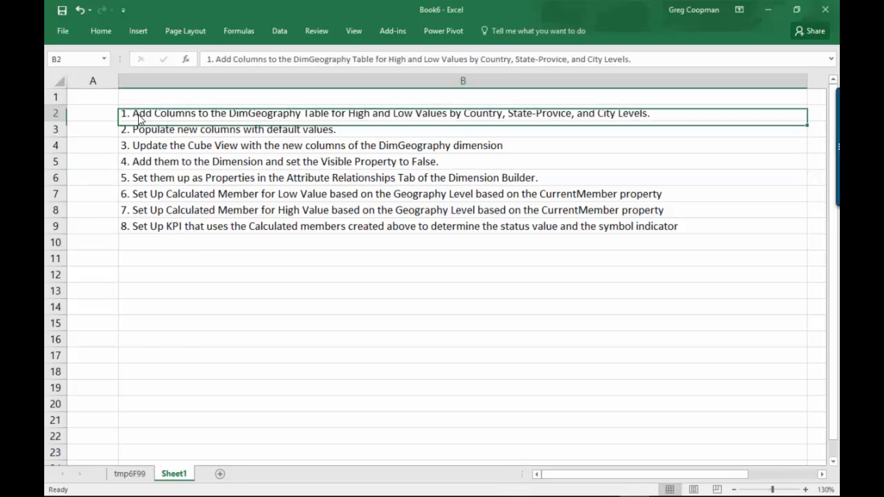
Highlight checklist item 1 in B2 with yellow fill and switch to SQL Server Management Studio
right_click(138, 119)
left_click(189, 96)
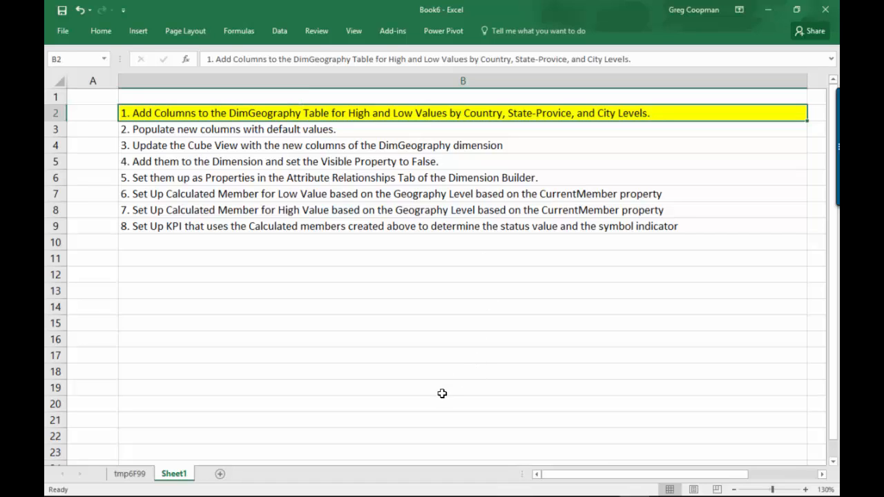
key("alt")
mouse_move(384, 493)
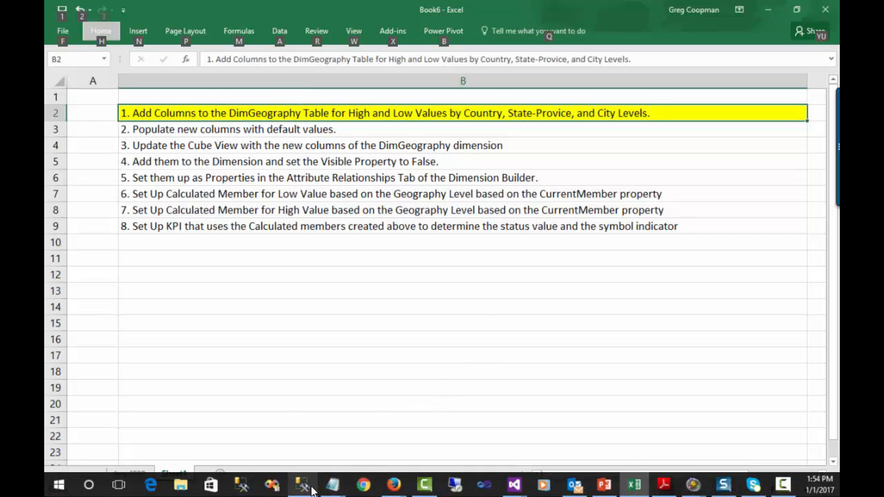
mouse_move(304, 488)
left_click(308, 459)
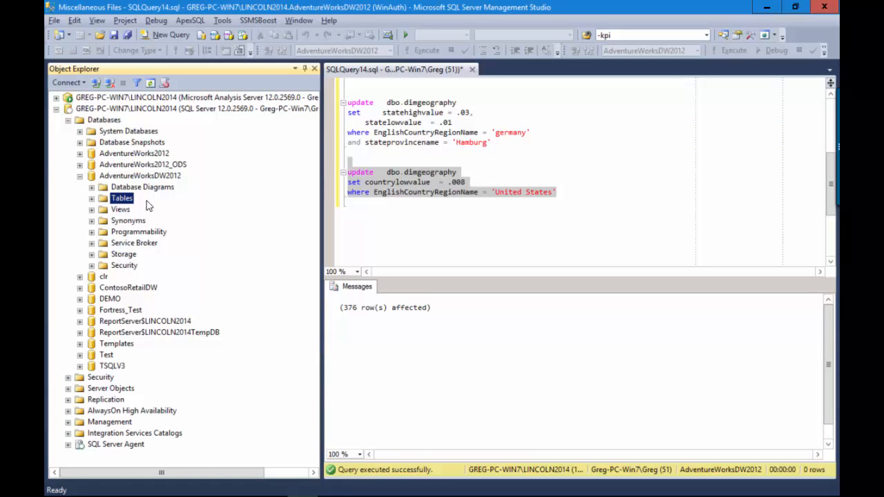
Open the design of the dbo.DimGeography table in AdventureWorksDW2012, review its country, state and city high and low value columns, and close it
left_click(91, 198)
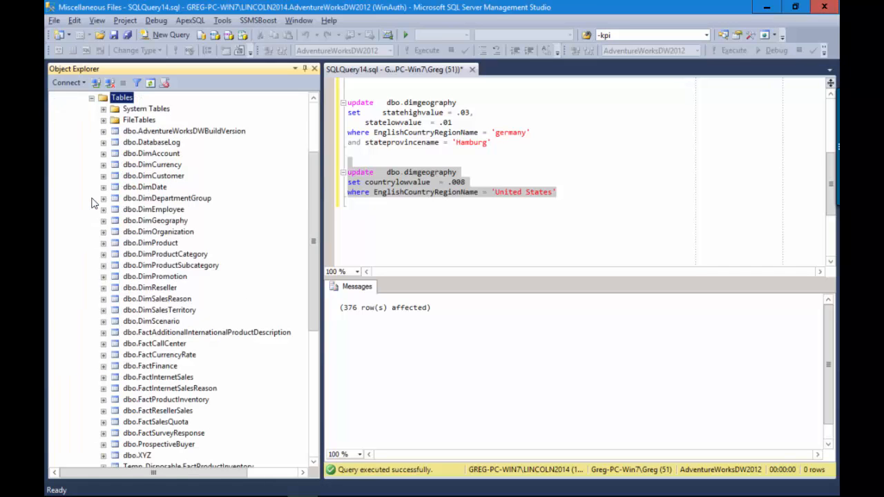
left_click(154, 221)
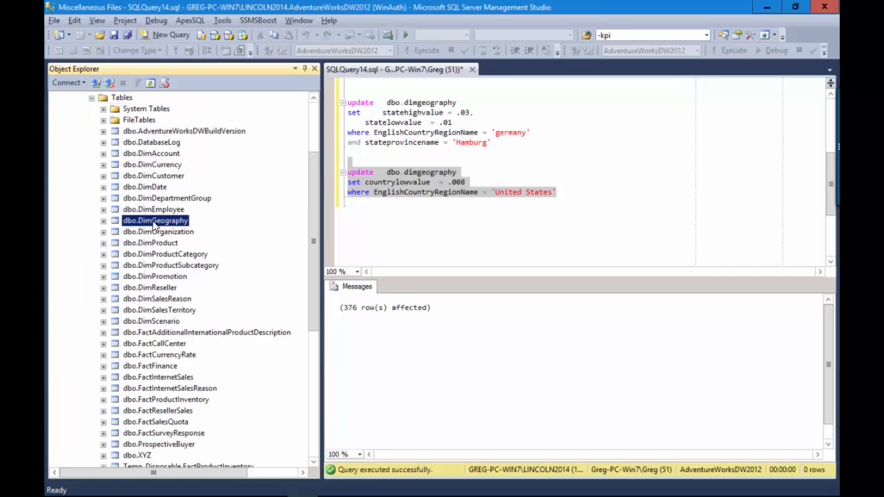
right_click(153, 222)
left_click(180, 242)
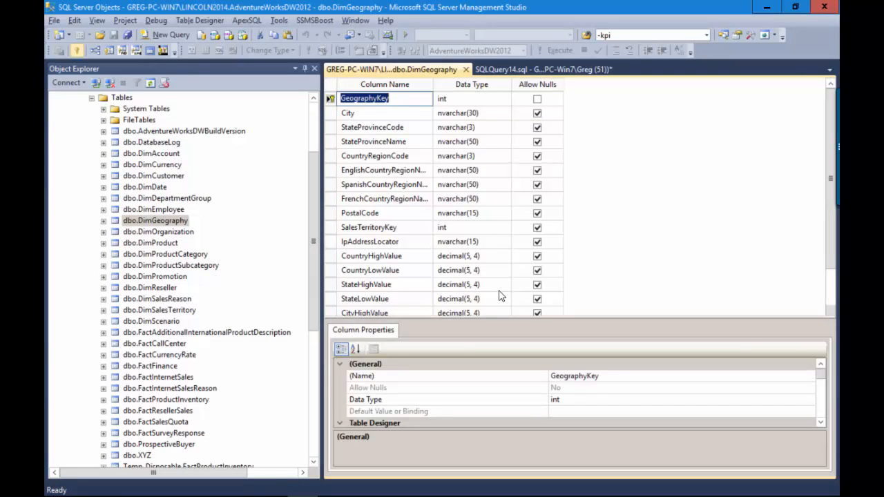
left_click_drag(491, 317, 502, 382)
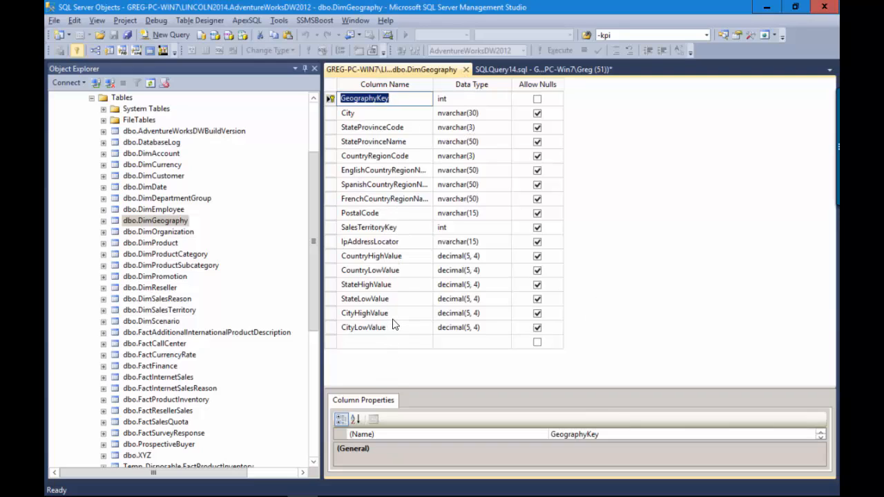
left_click(466, 69)
Find the default-value update statement in SQLQuery14.sql and run the row count query on [dbo].[DimGeography] above it
left_click(453, 222)
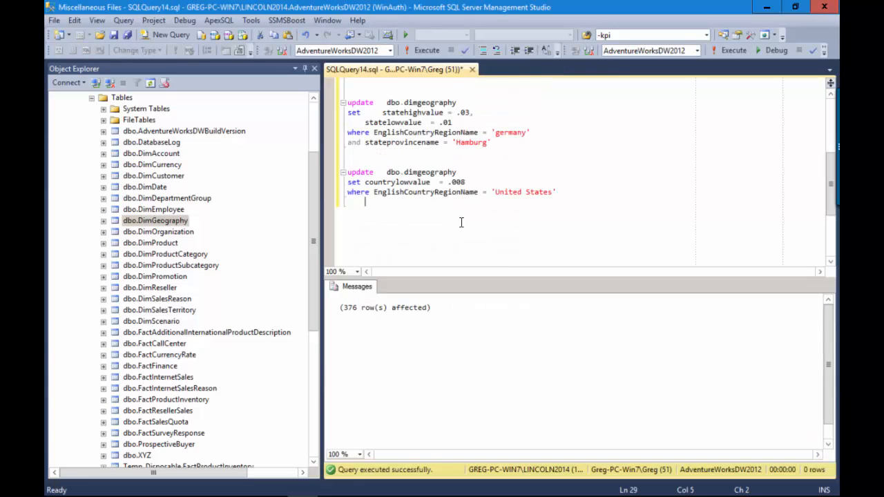
scroll(462, 223, "up", 5)
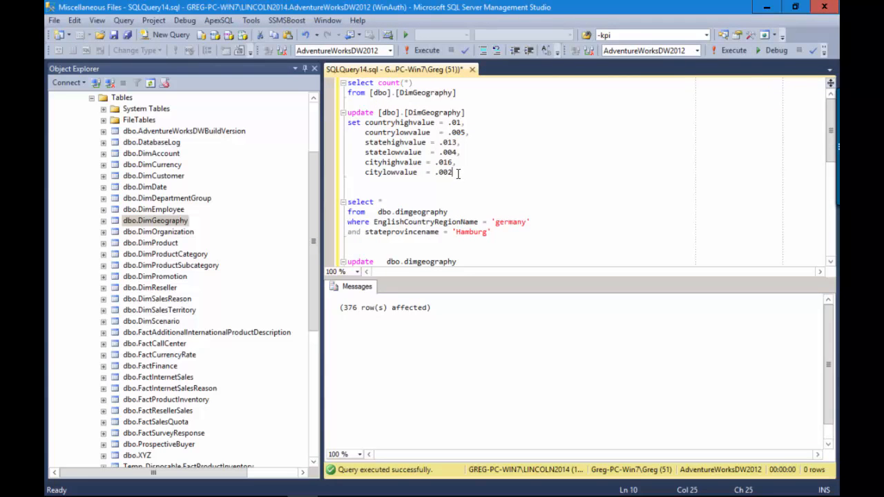
left_click_drag(453, 174, 347, 102)
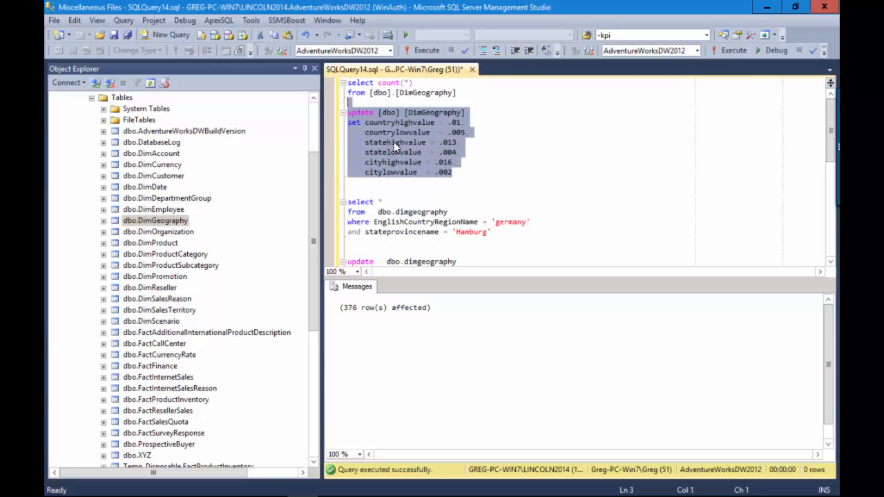
left_click(414, 149)
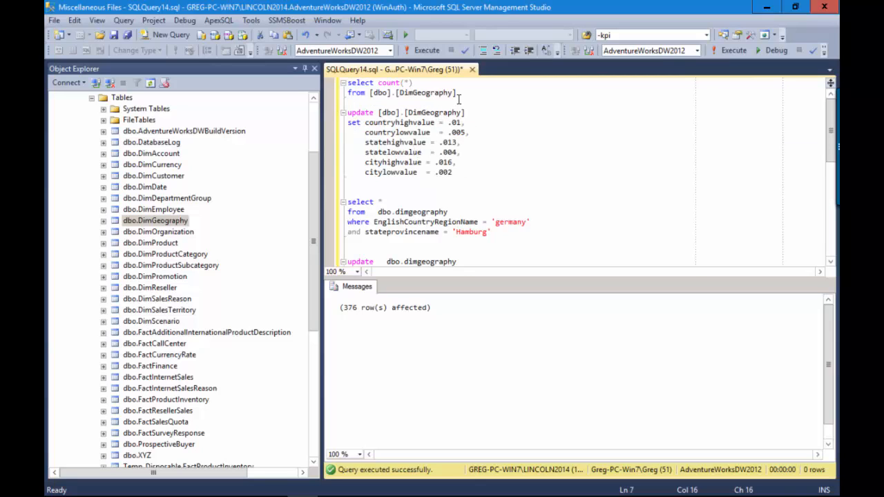
left_click(451, 92)
left_click_drag(458, 92, 347, 82)
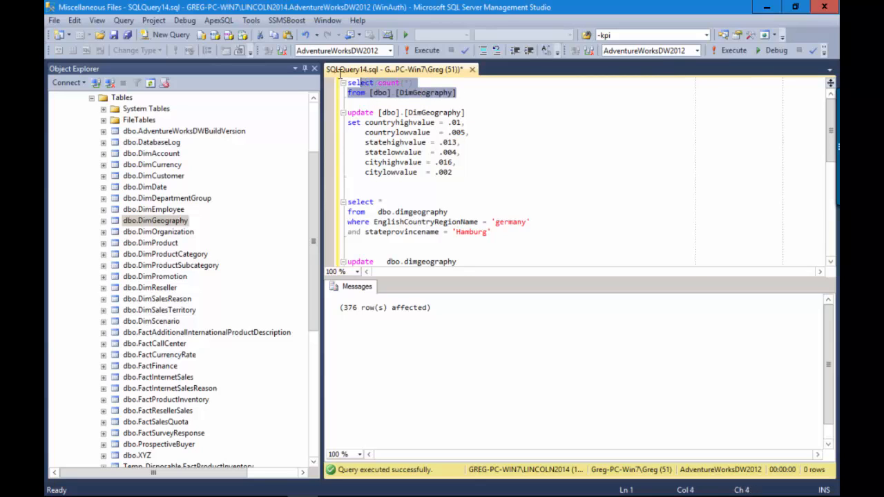
left_click(412, 53)
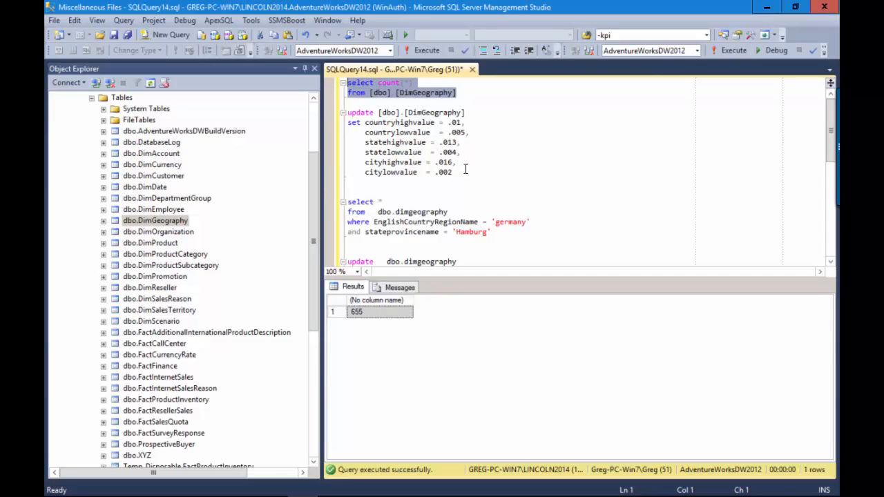
Review the default country, state and city high and low values set by the DimGeography update statement
mouse_move(426, 132)
left_click_drag(476, 134, 333, 123)
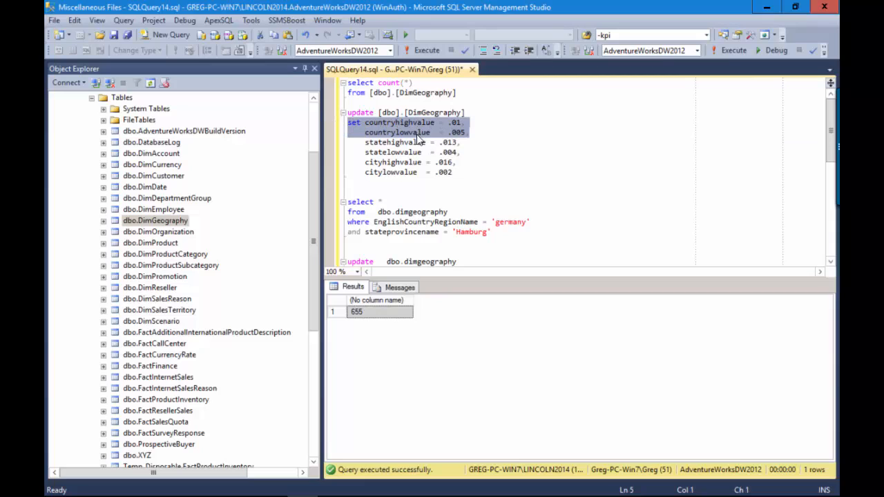
left_click_drag(461, 153, 339, 146)
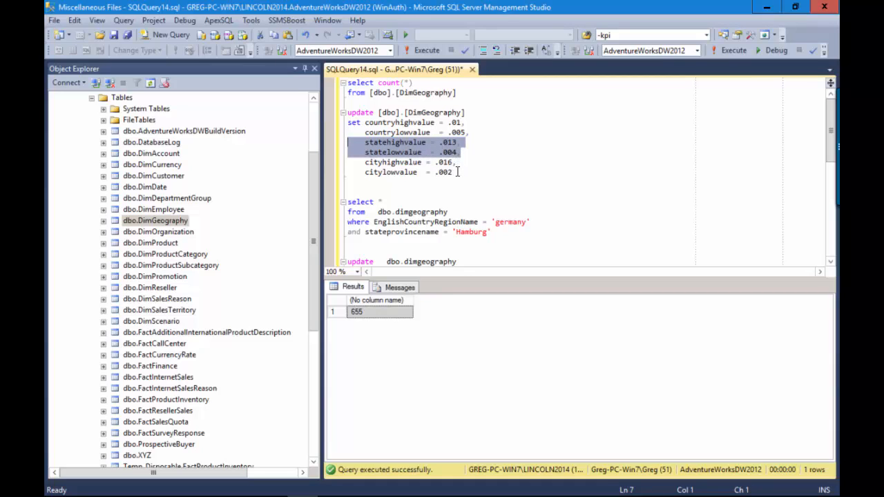
left_click_drag(458, 172, 348, 166)
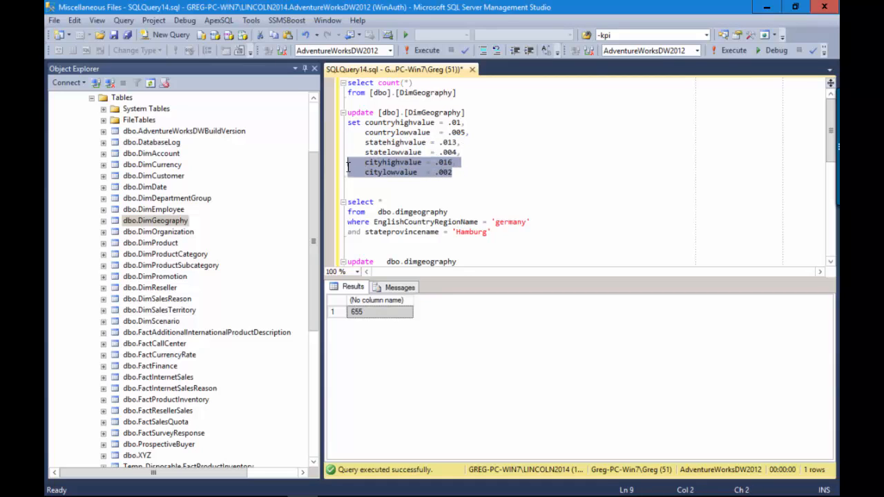
left_click(466, 176)
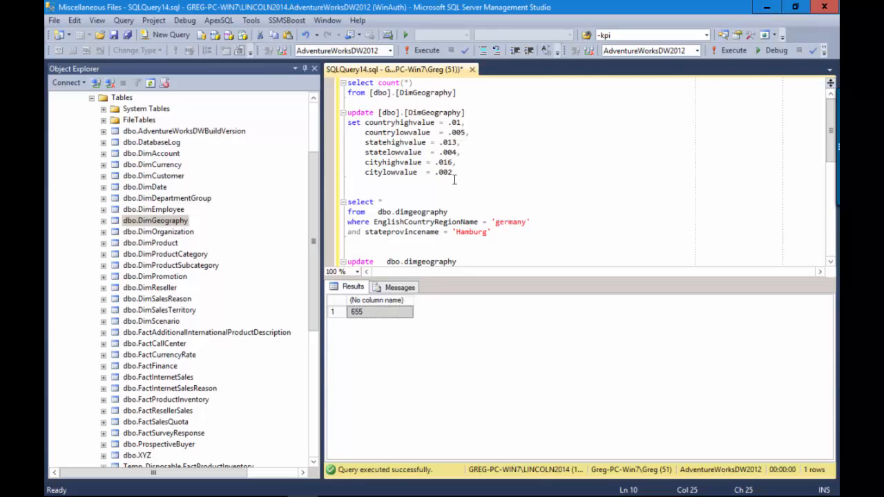
Write and run a query returning country, state, city and their low and high values from dbo.dimgeography, ordered by EnglishCountryRegionName, StateProvinceName, City
left_click(459, 184)
key("Return")
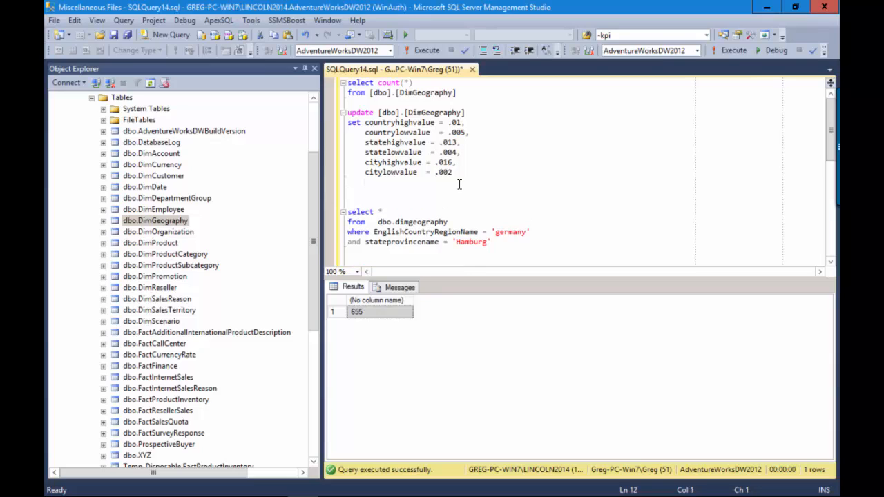
type("select *")
key("Return")
type("f")
key("BackSpace")
key("BackSpace")
key("BackSpace")
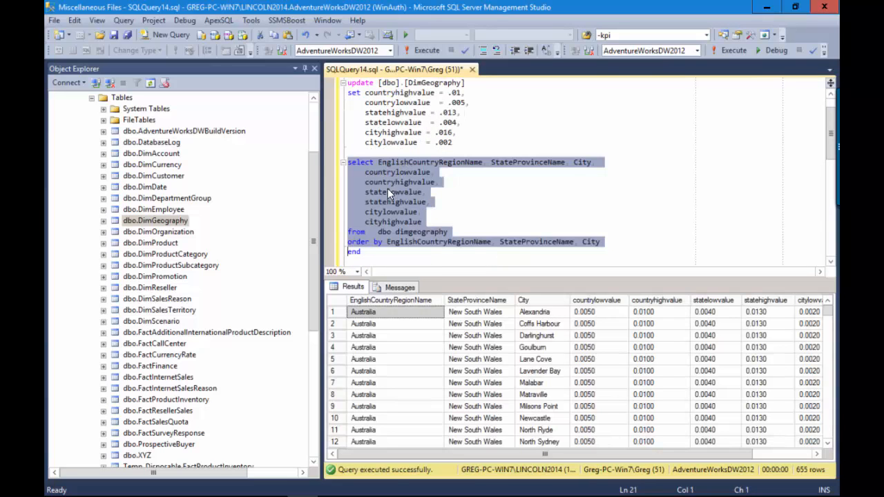
Close the Object Explorer and examine the low and high threshold columns across the Australian states and cities in the results
left_click(313, 70)
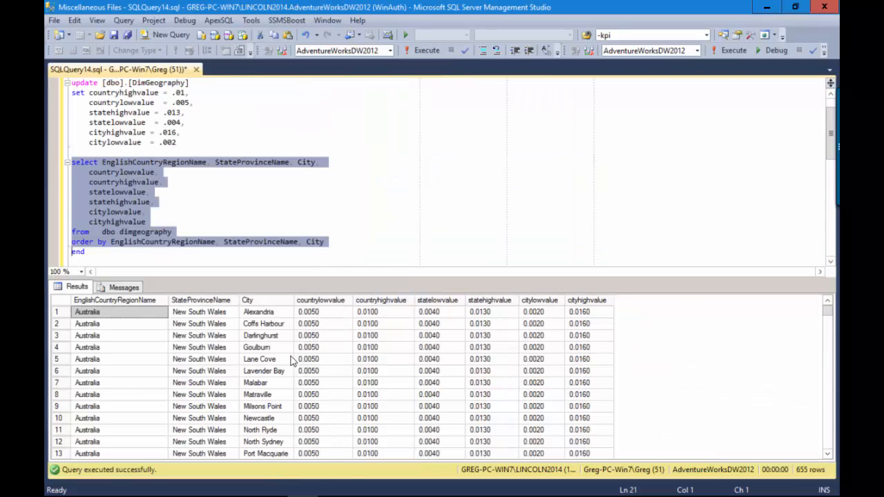
left_click(263, 318)
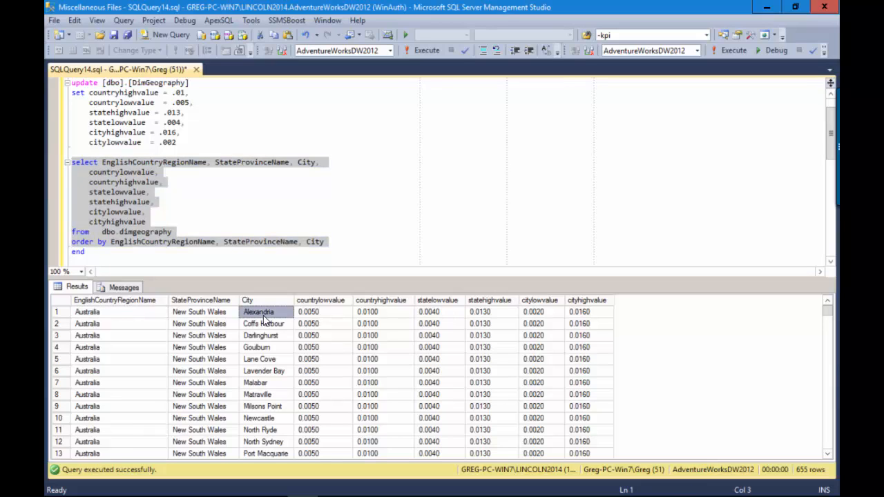
left_click(234, 320)
left_click(146, 317)
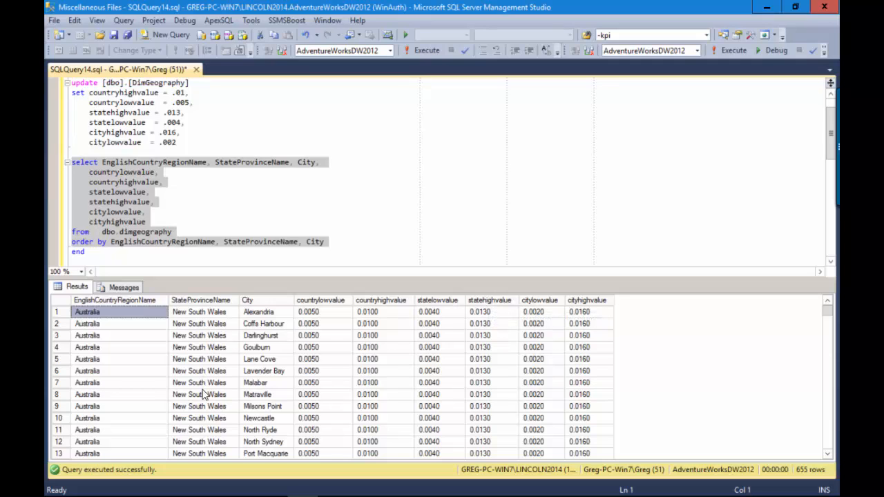
left_click(224, 394)
scroll(222, 392, "down", 8)
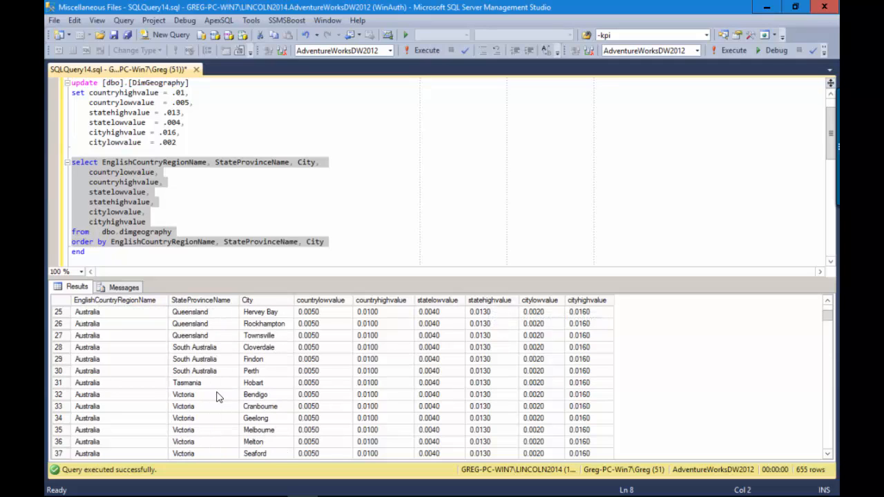
left_click(214, 399)
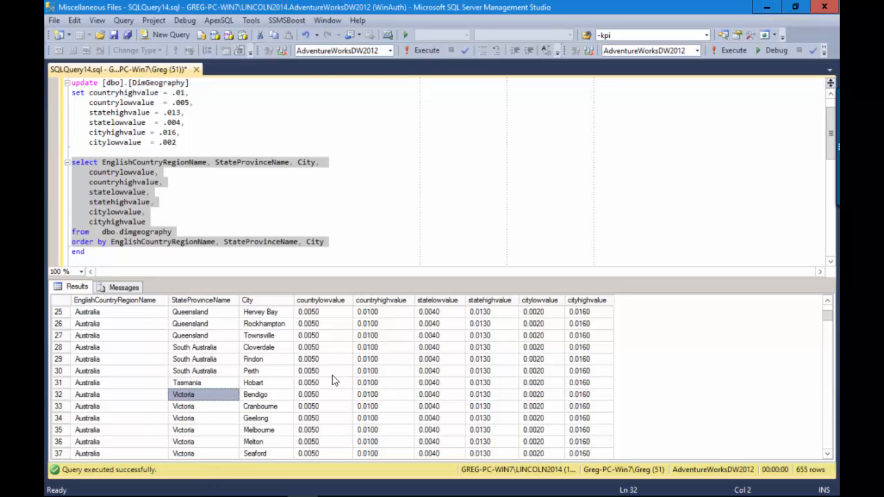
left_click(284, 362)
left_click(531, 348)
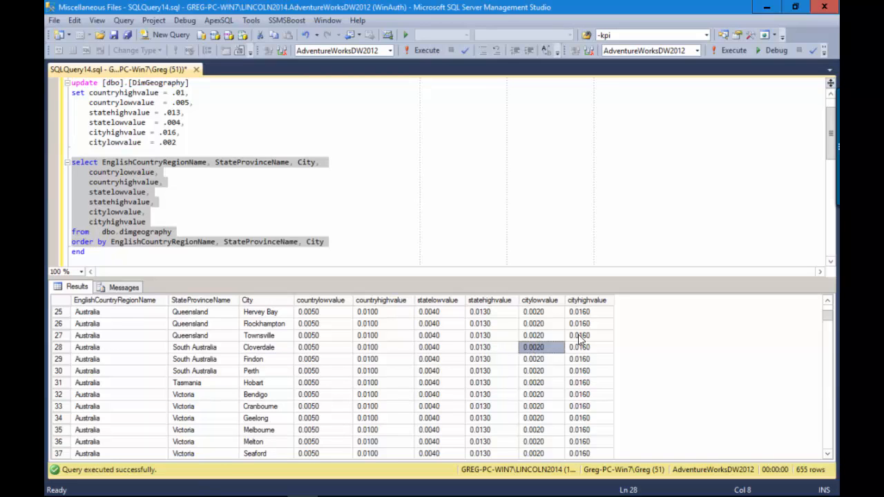
left_click(578, 337)
scroll(474, 393, "up", 8)
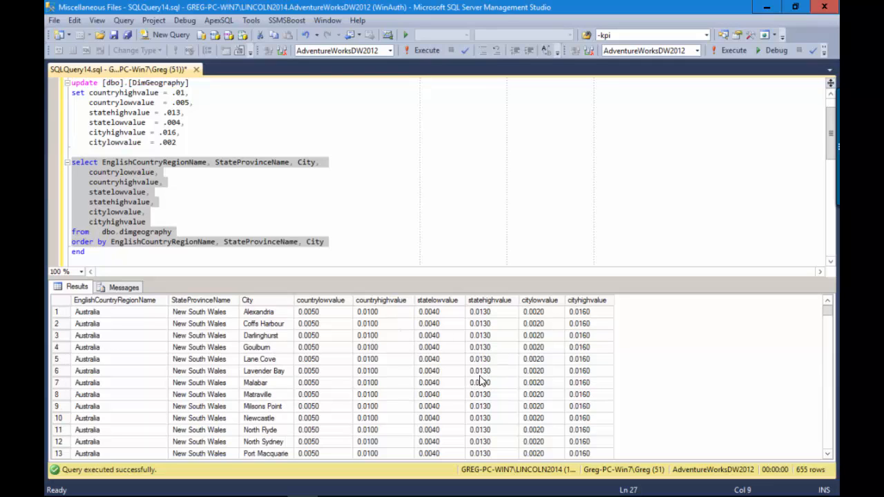
Check the citylowvalue and cityhighvalue thresholds in the results for the city of Alexandria
left_click(259, 312)
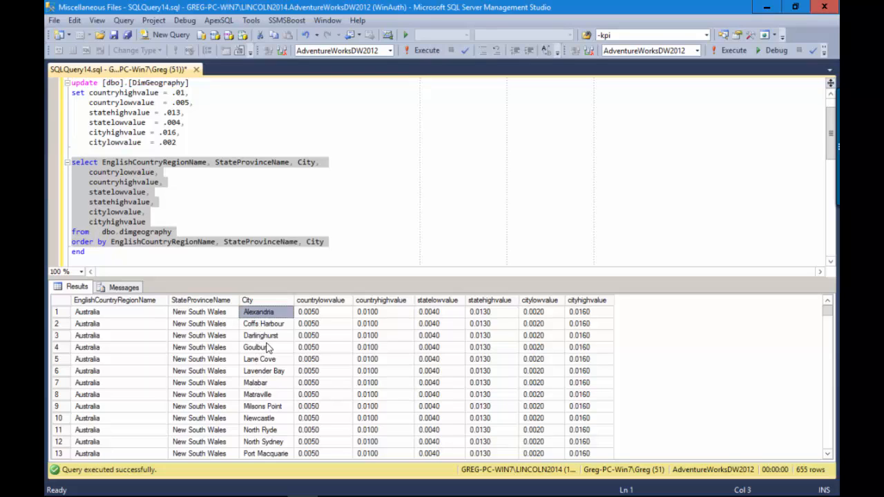
left_click(539, 313)
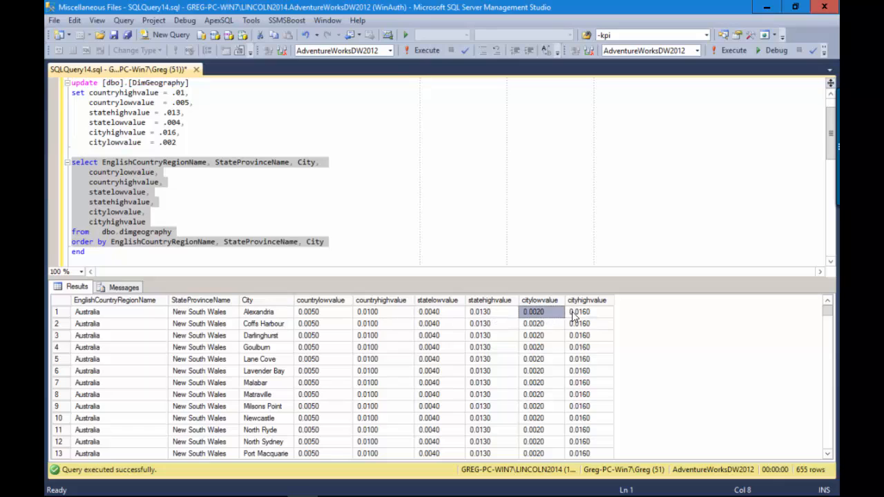
left_click(578, 313)
left_click(551, 315)
left_click(573, 315)
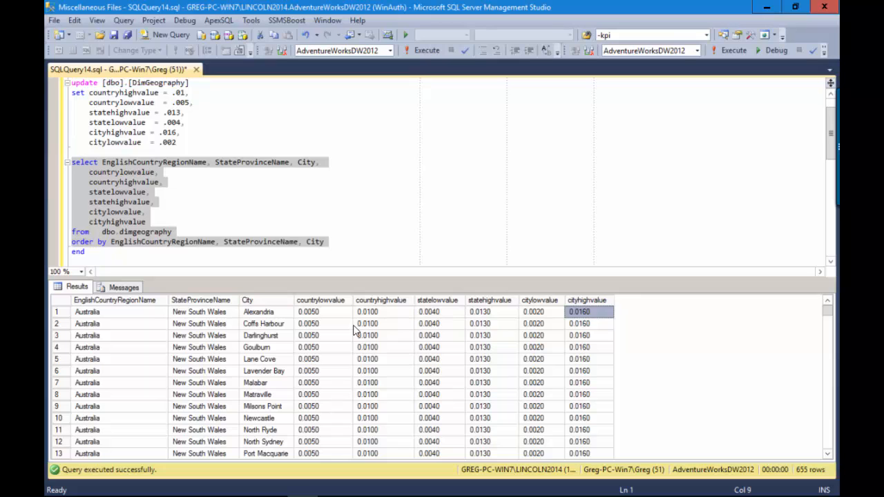
Check how the state and country thresholds repeat across the New South Wales rows, and browse on through the Canadian rows
left_click_drag(225, 317, 205, 442)
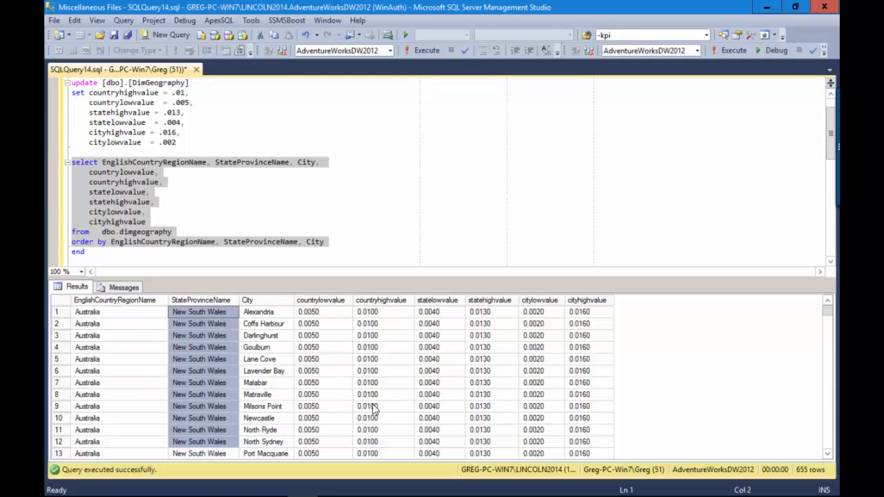
left_click(192, 349)
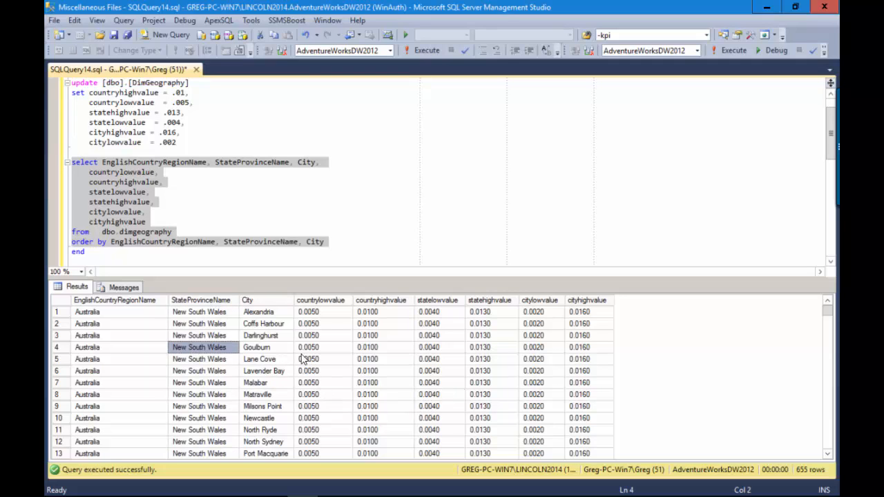
left_click(412, 404)
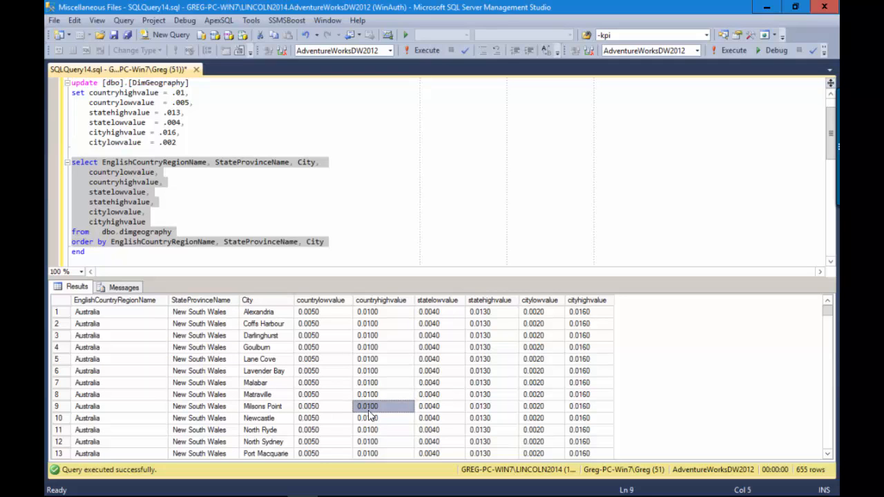
left_click(445, 411)
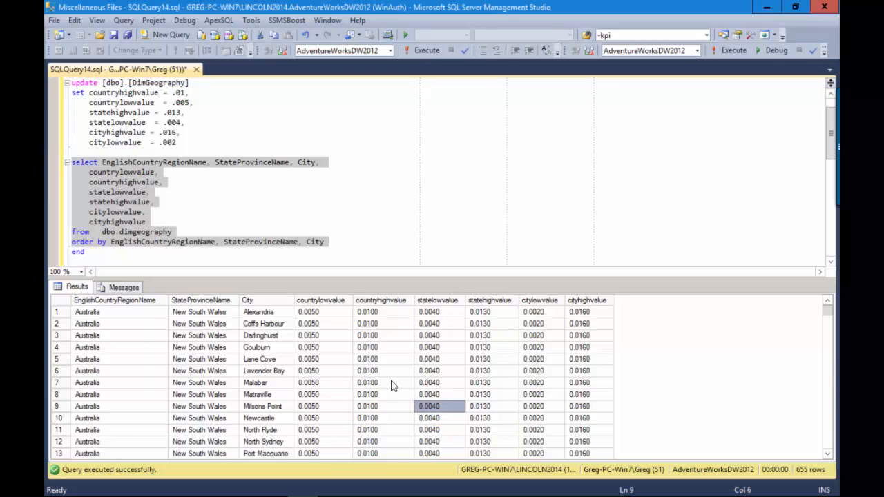
scroll(391, 385, "down", 20)
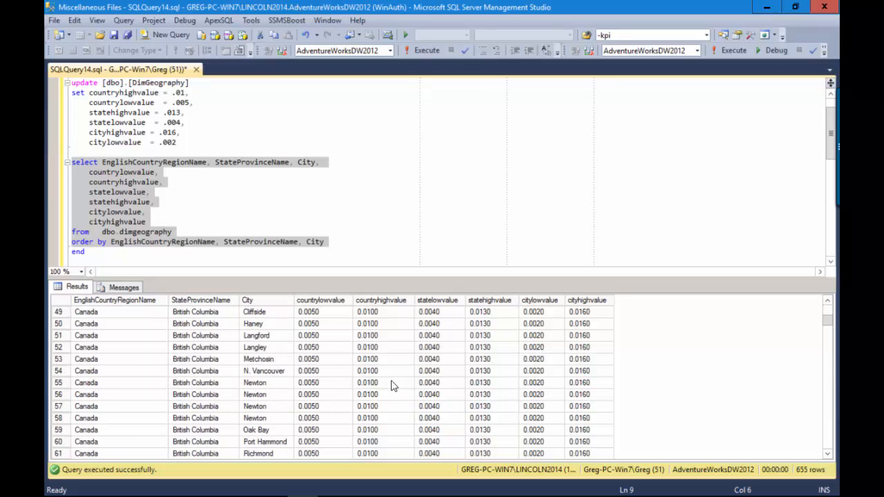
scroll(391, 385, "down", 4)
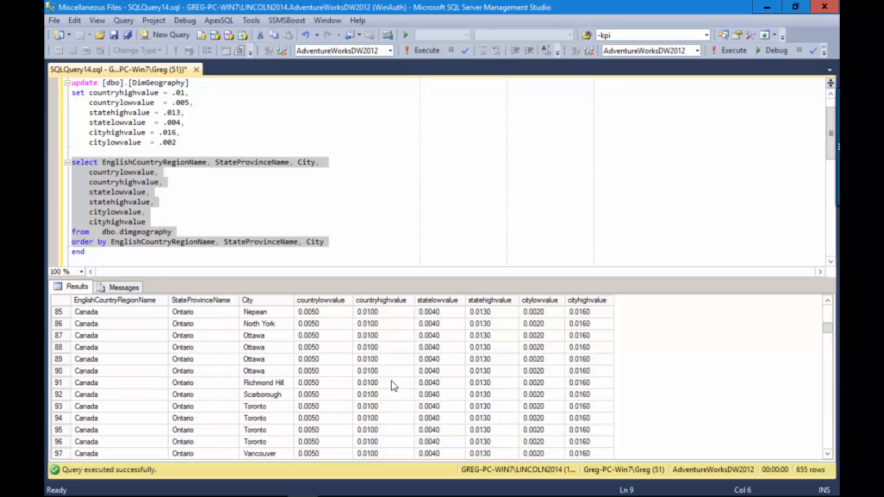
Browse the results to the German rows and check the citylowvalue and cityhighvalue thresholds for the city of Hamburg in Hessen
scroll(391, 385, "down", 16)
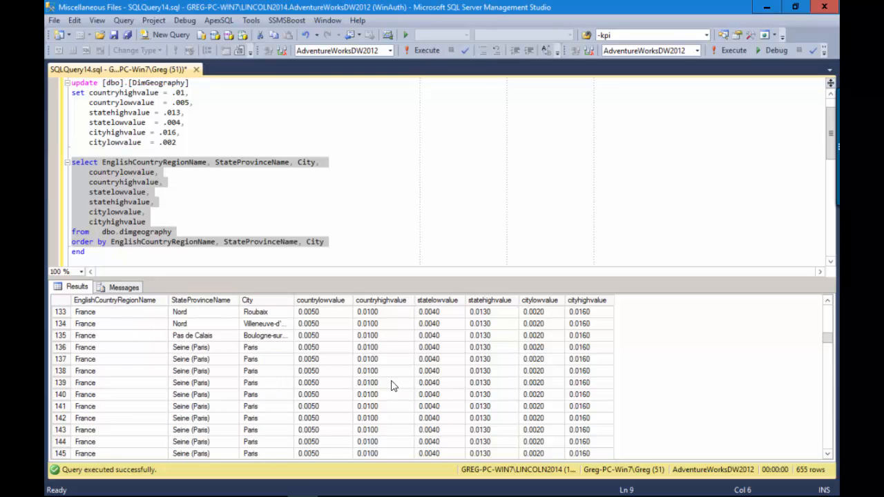
scroll(391, 385, "down", 20)
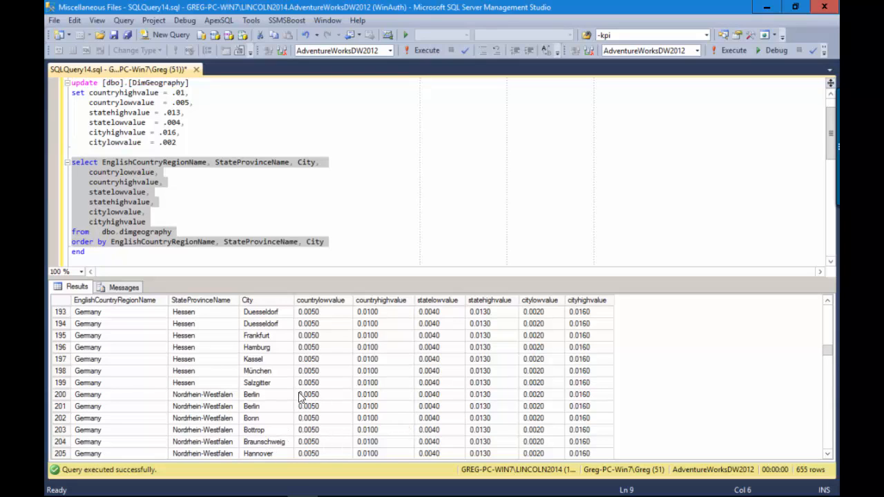
left_click(267, 353)
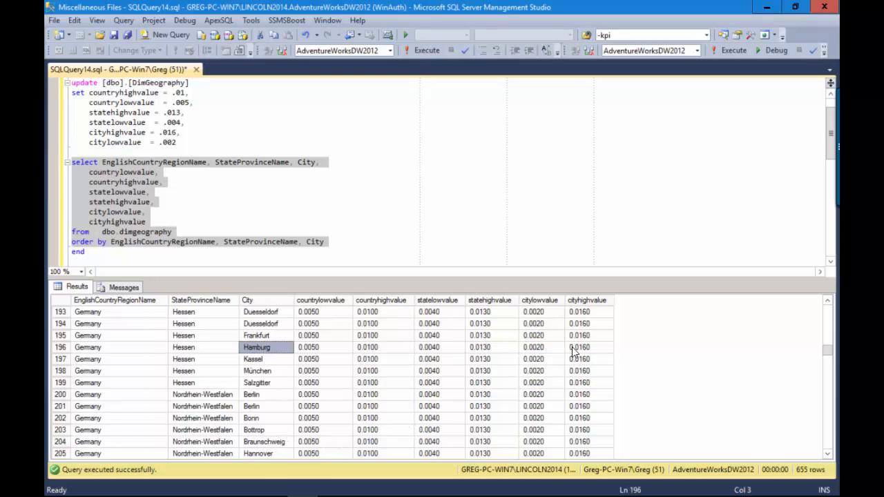
left_click(540, 350)
left_click(592, 349)
left_click(548, 348)
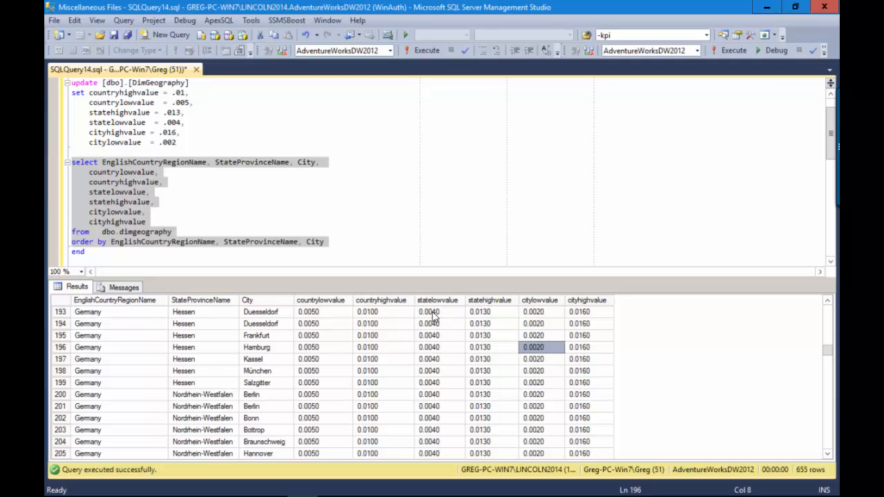
Examine the threshold columns across the German and United Kingdom rows, returning to the first rows of the state of Hamburg
scroll(201, 331, "up", 4)
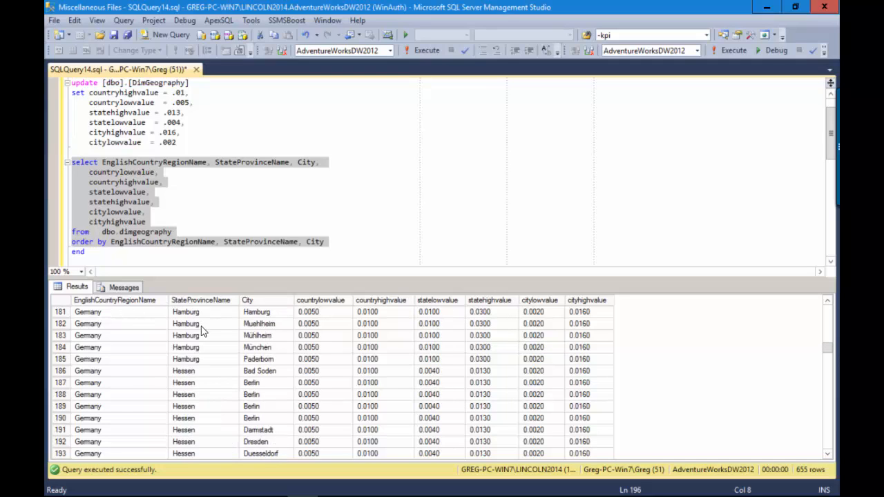
scroll(202, 332, "down", 8)
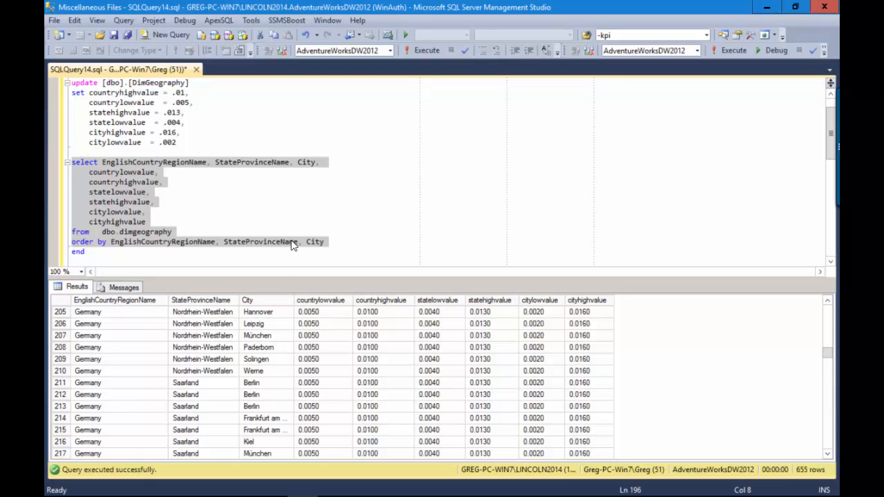
left_click(296, 218)
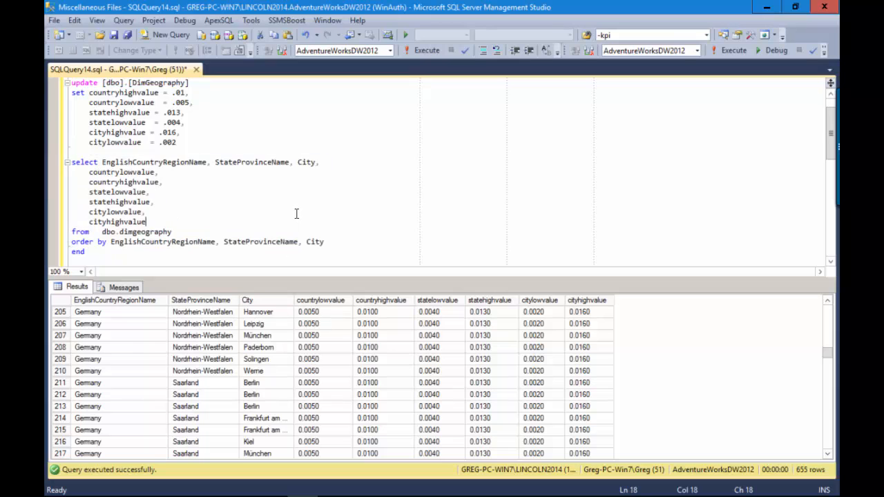
left_click(408, 336)
scroll(415, 342, "down", 16)
scroll(415, 342, "up", 16)
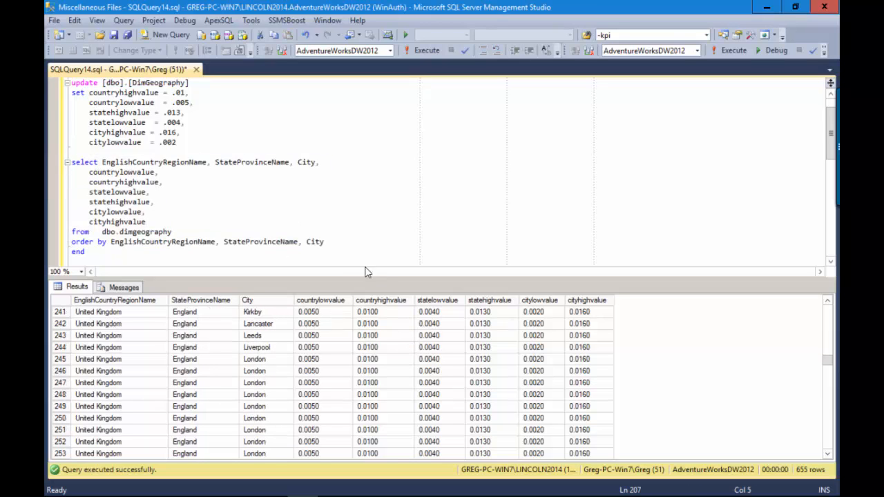
left_click(340, 243)
scroll(313, 424, "up", 1)
scroll(313, 425, "up", 12)
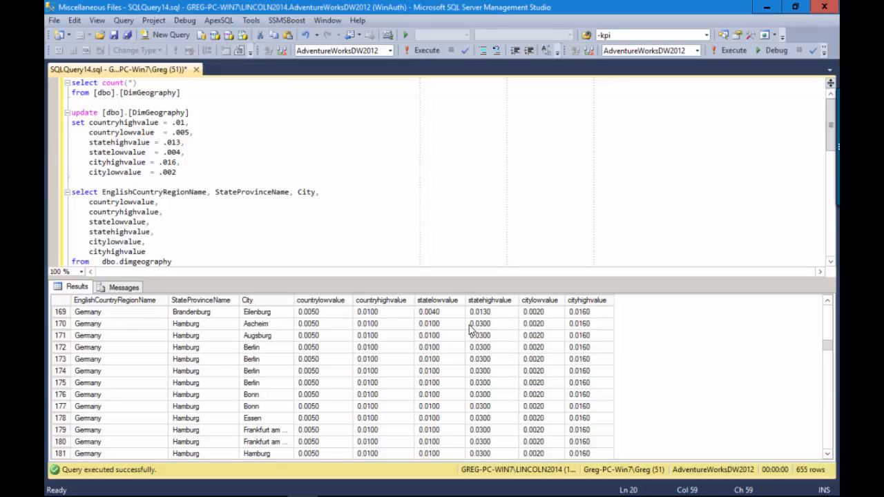
Select all Hamburg state rows in the results, from the StateProvinceName column across to statehighvalue
left_click(228, 329)
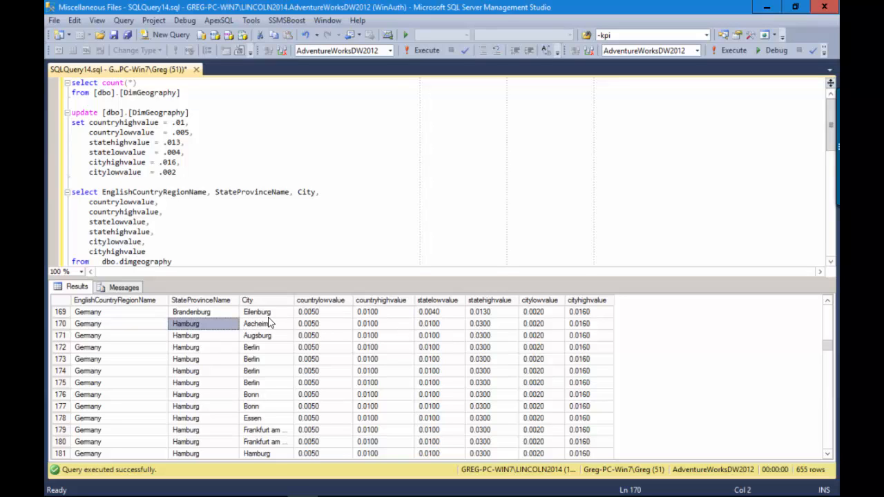
key("shift+Down")
key("shift+Down")
key("shift+Down")
key("shift+Down")
key("shift+Down")
key("shift+Down")
key("shift+Down")
key("shift+Down")
key("shift+Down")
key("shift+Down")
key("shift+Down")
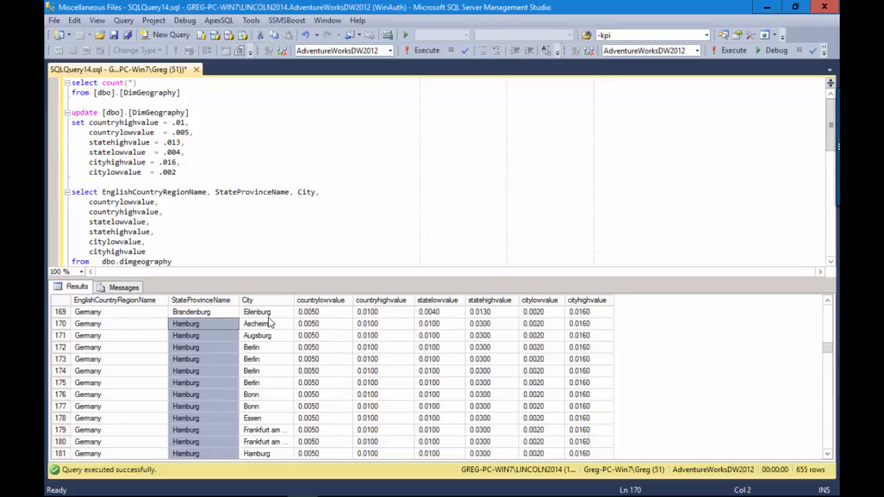
key("shift+Down")
key("shift+Down")
key("shift+Down")
key("shift+Down")
key("shift+Down")
key("shift+Down")
key("shift+Down")
key("shift+Down")
key("shift+Down")
key("shift+Down")
key("shift+Up")
key("shift+Up")
key("shift+Up")
key("shift+Up")
key("shift+Up")
key("shift+Up")
key("shift+Up")
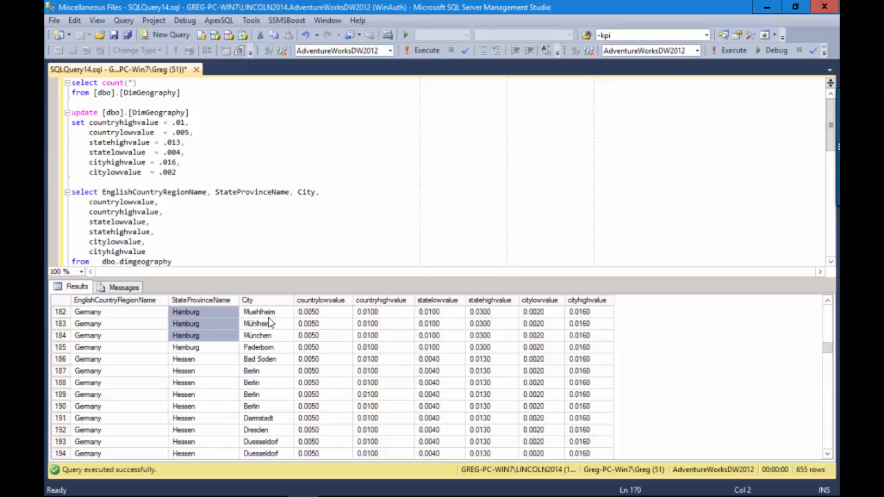
key("shift+Down")
key("shift+Right")
key("shift+Right")
key("shift+Right")
key("shift+Right")
key("shift+Right")
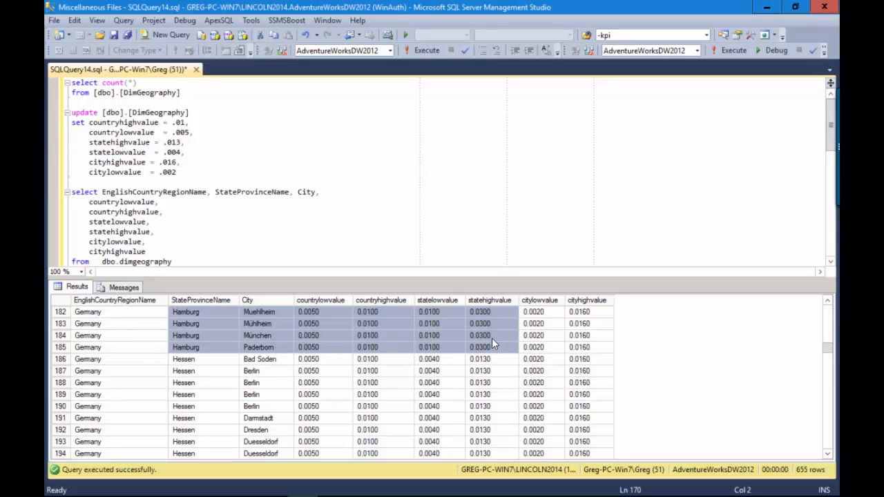
Check the statelowvalue and statehighvalue thresholds of the Hamburg rows, along with the countryhighvalue column for Germany
left_click(460, 314)
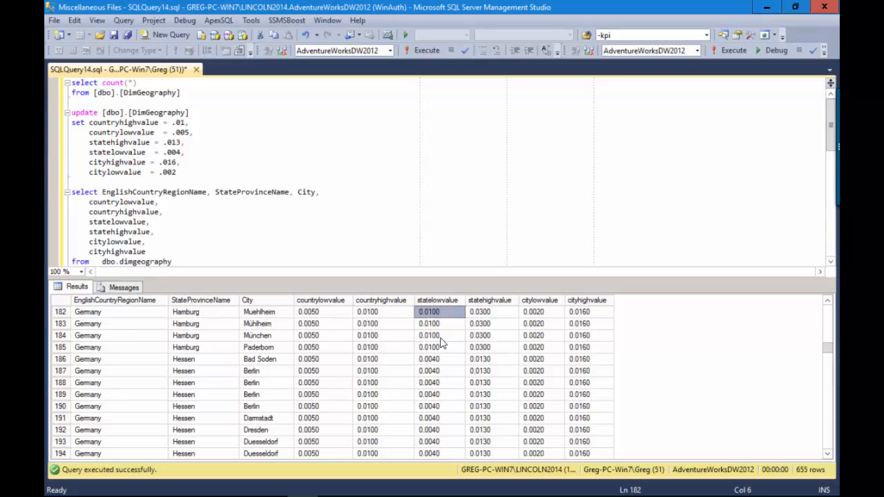
left_click_drag(440, 338, 472, 353)
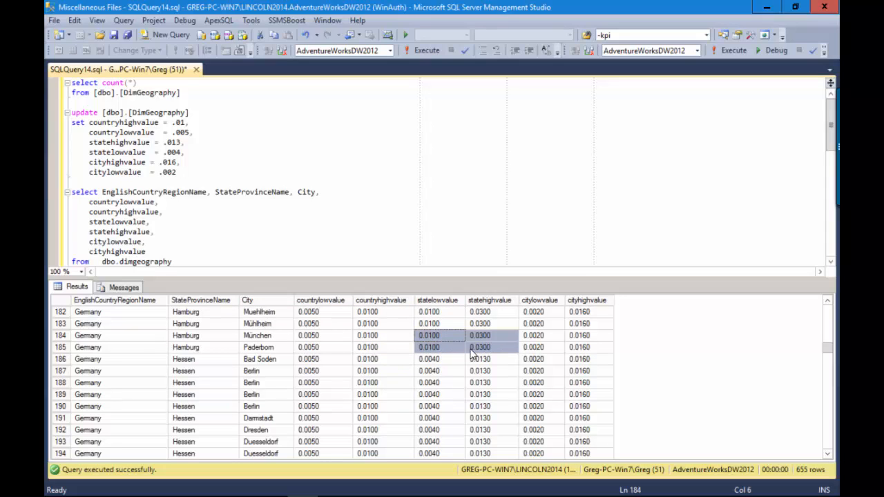
left_click(347, 360)
scroll(347, 359, "down", 8)
scroll(347, 360, "up", 12)
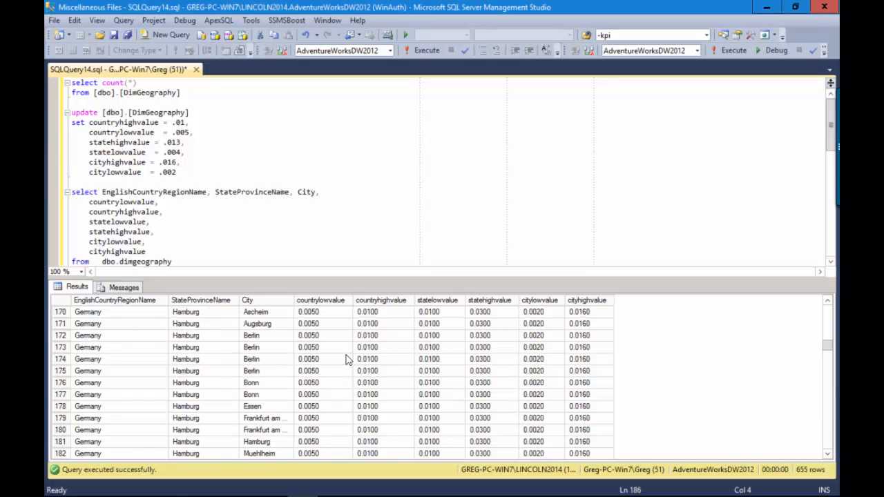
left_click(348, 359)
left_click(378, 360)
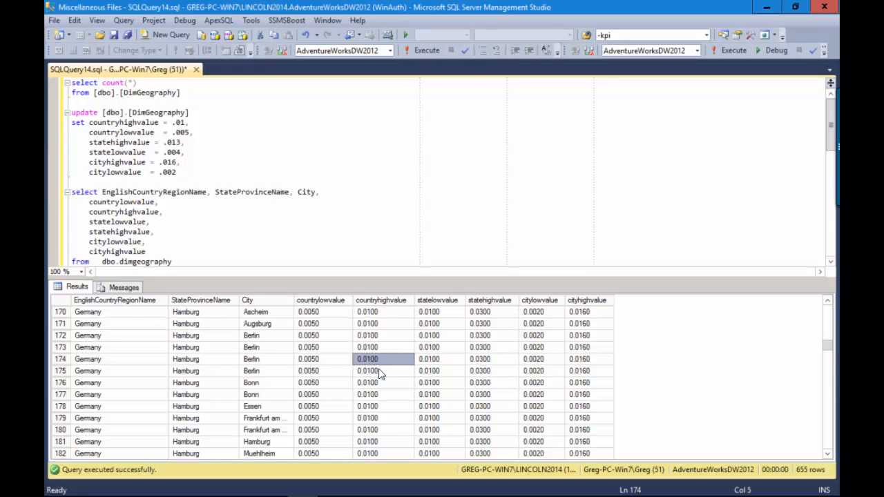
left_click(341, 243)
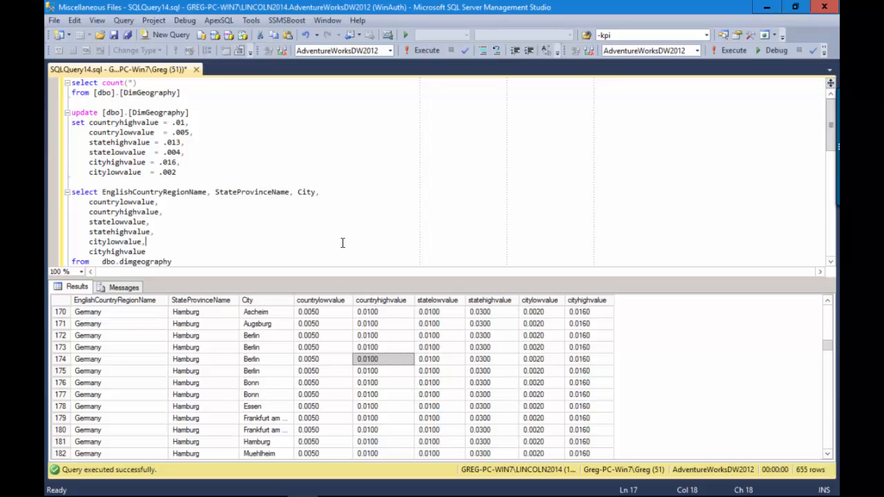
Switch to the Excel checklist and fill items 2 and 3, on default values and the Cube View update, with yellow
key("alt+Tab")
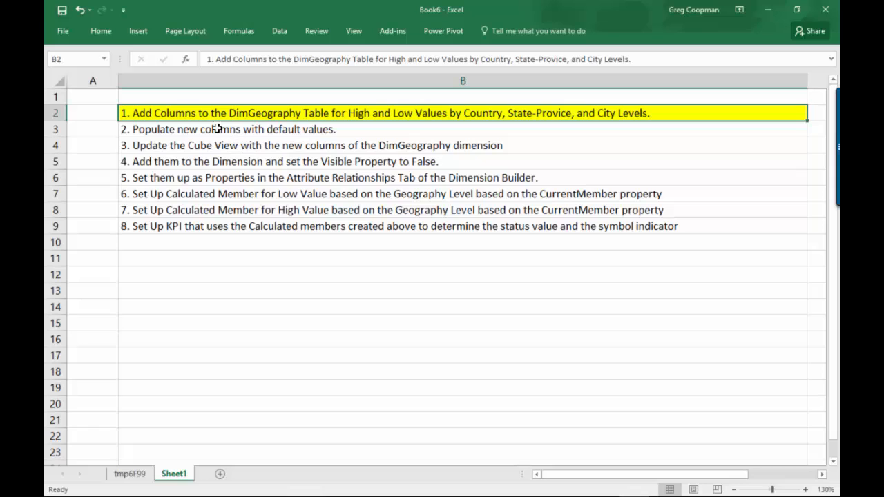
left_click(174, 130)
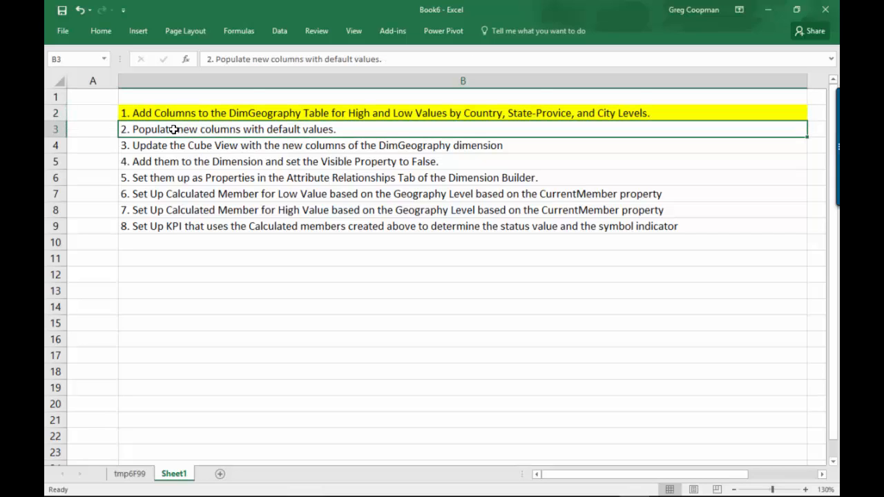
right_click(208, 133)
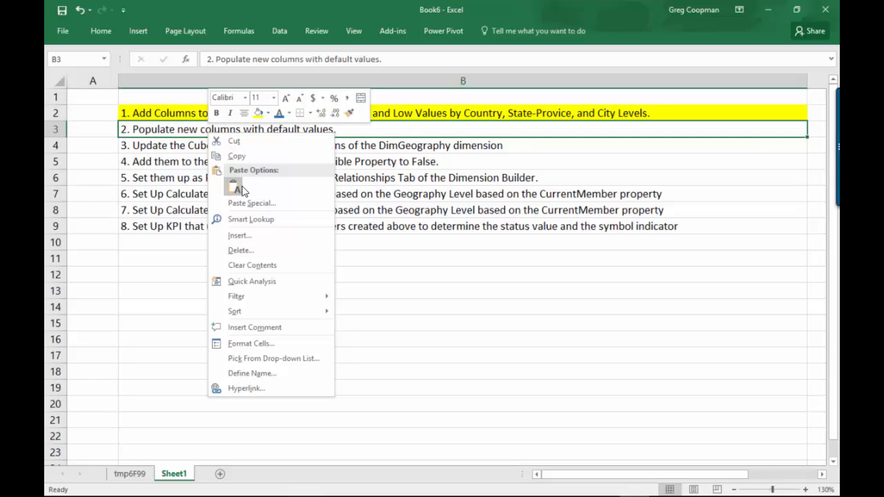
left_click(259, 113)
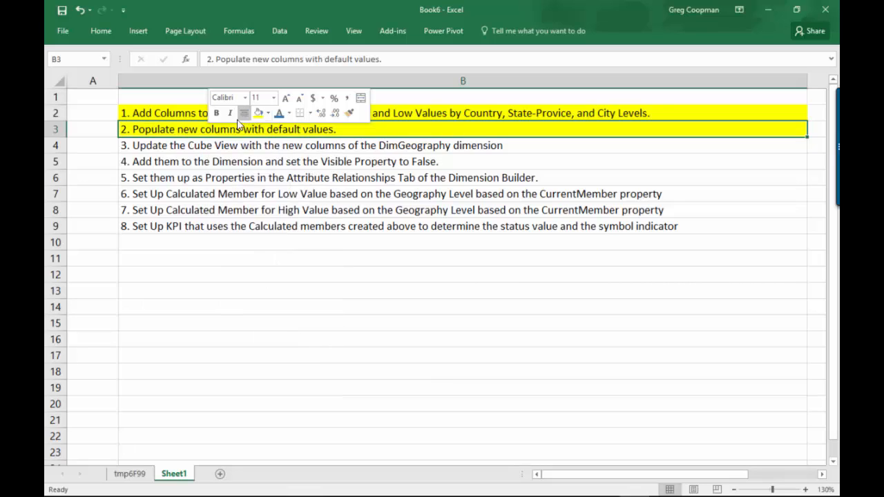
left_click(182, 144)
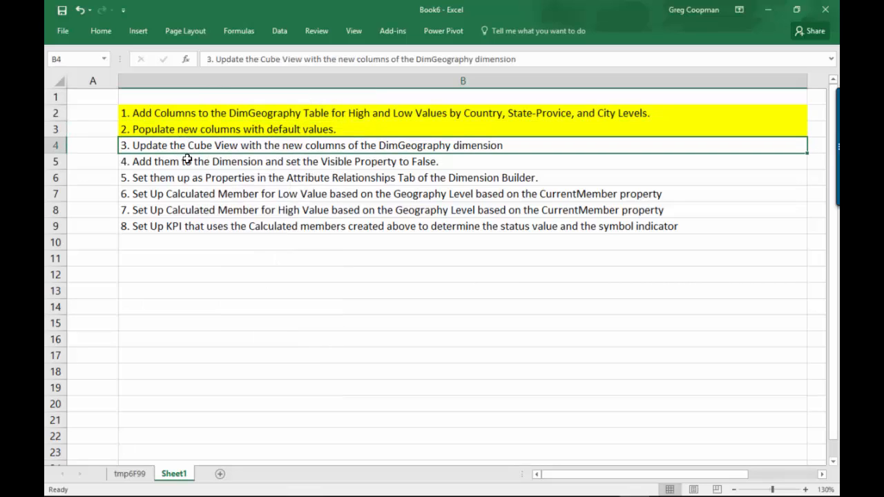
right_click(364, 149)
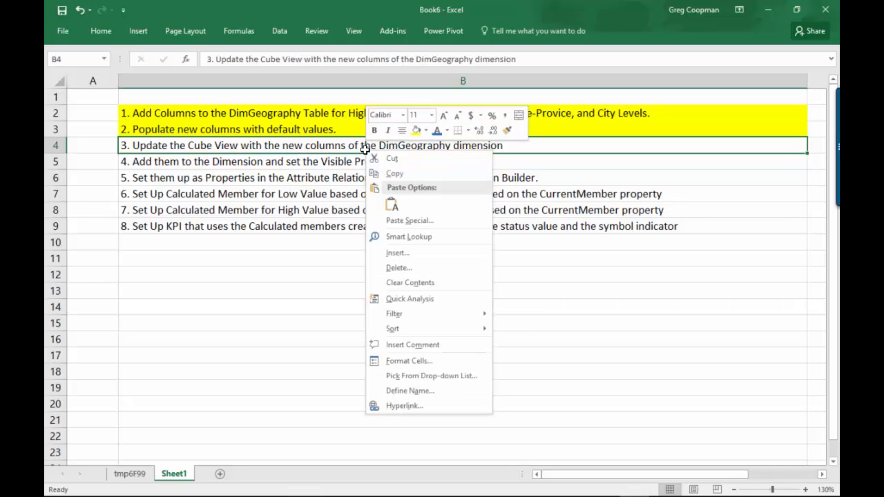
left_click(416, 132)
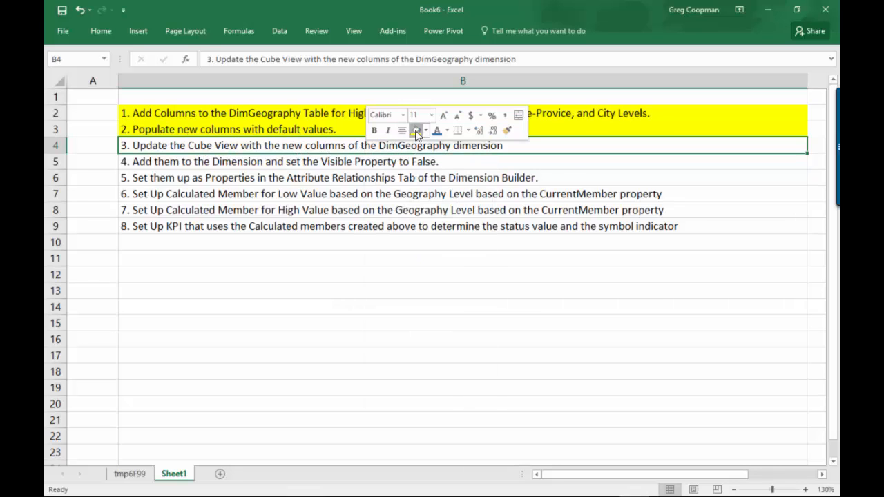
left_click(393, 314)
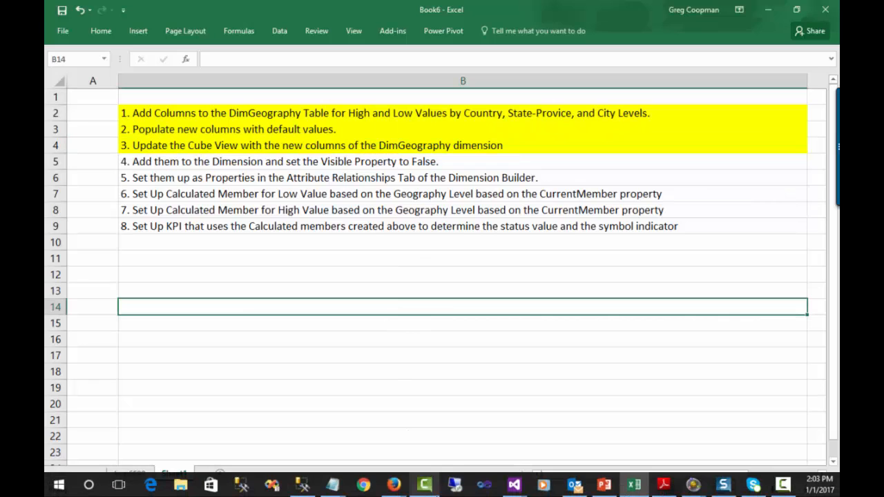
Switch to the Reporting Learn 1 solution in Visual Studio and open the Adventure Works DW.dsv data source view
left_click(514, 485)
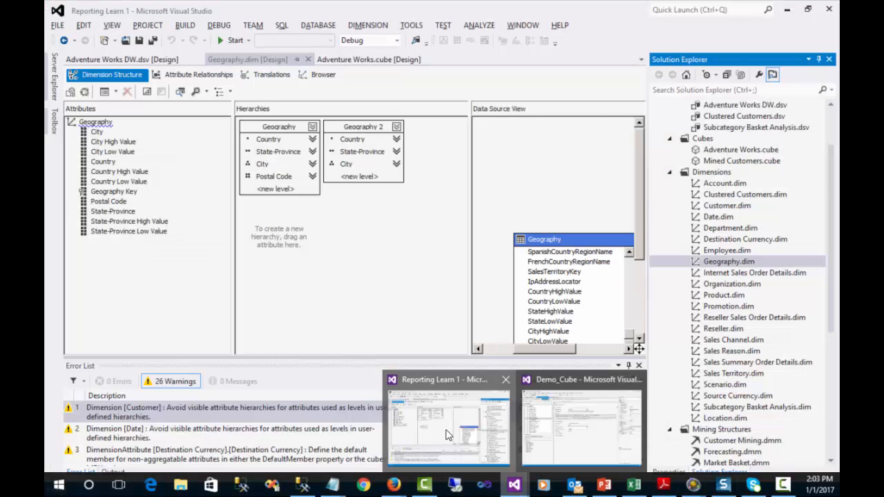
left_click(447, 435)
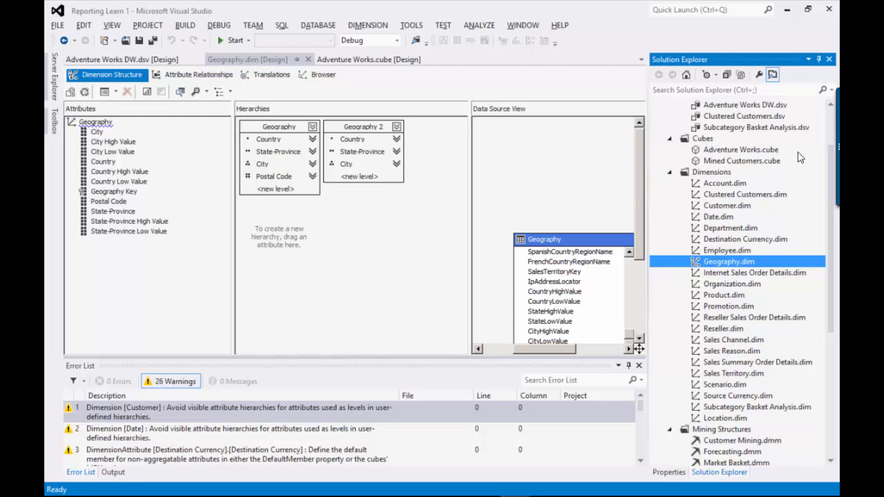
scroll(760, 124, "up", 2)
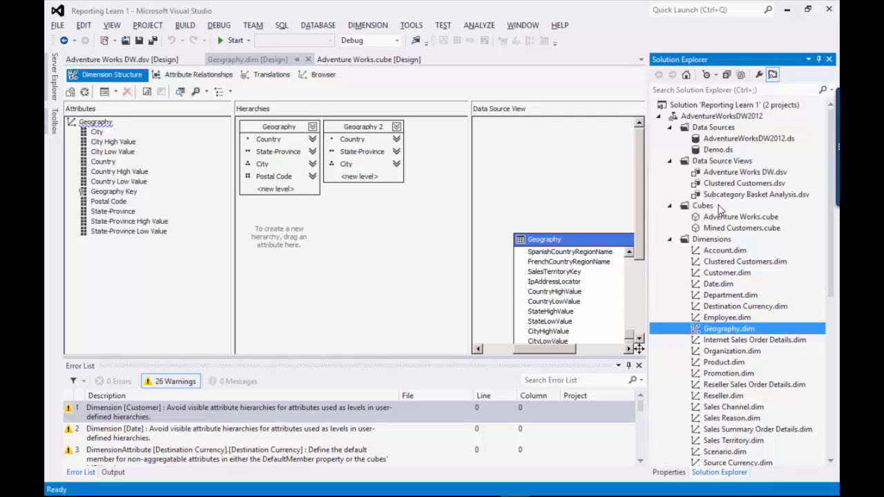
left_click(711, 161)
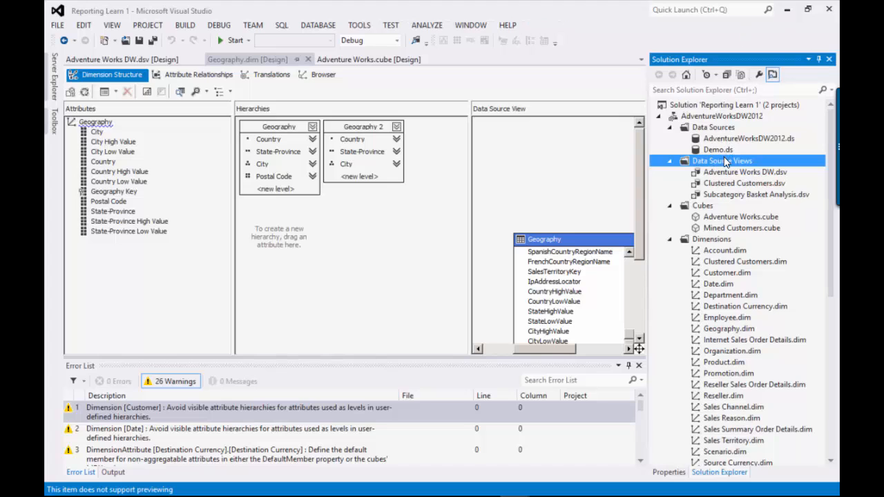
double_click(724, 173)
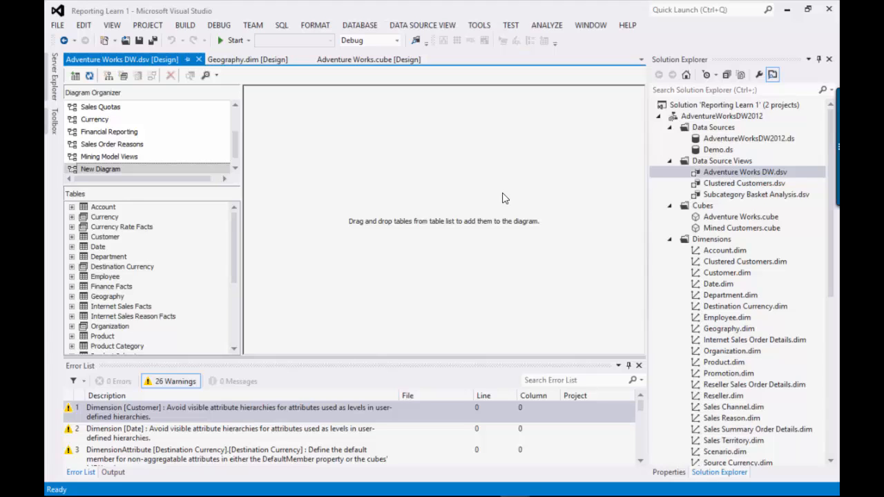
Look through the data source view's diagrams, including Sales Quotas, <All Tables>, Sales Summary and Reseller Sales, ending on Internet Sales
left_click(140, 135)
left_click(132, 108)
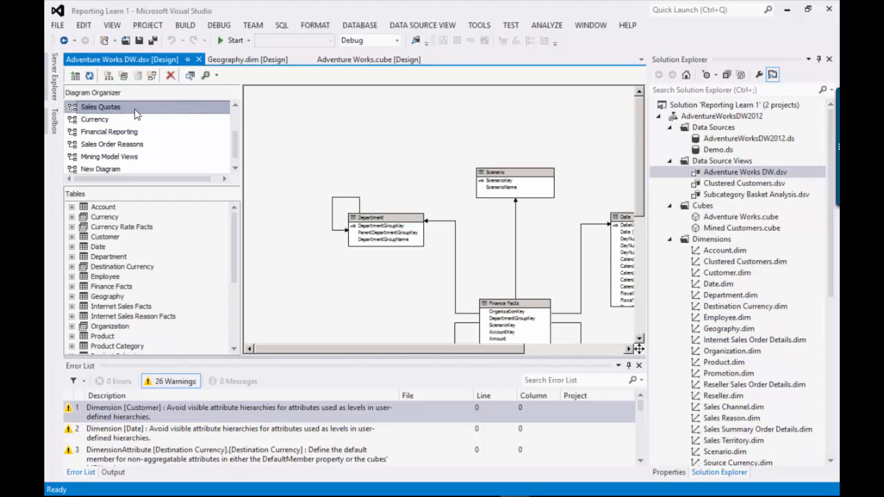
left_click_drag(231, 140, 232, 111)
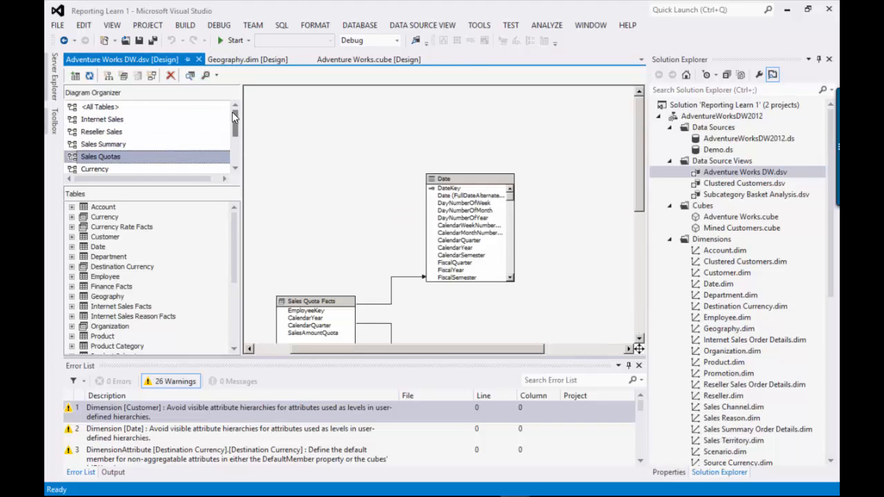
left_click(164, 109)
left_click(143, 121)
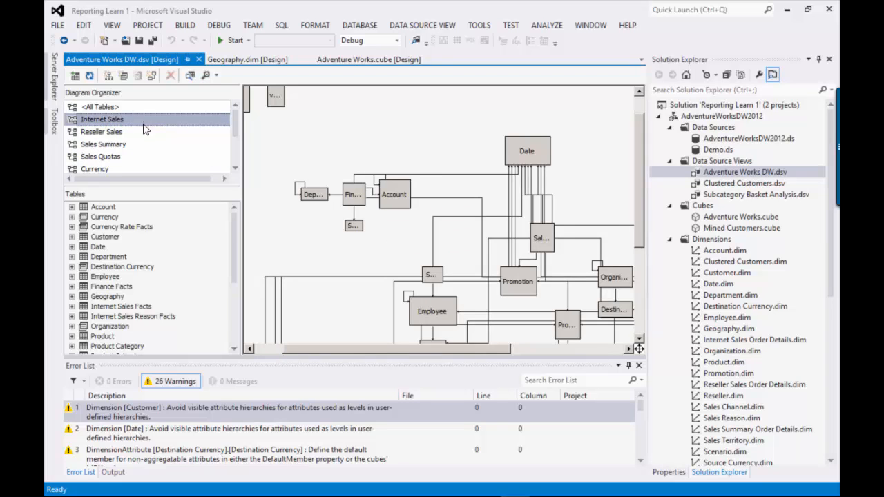
left_click(141, 132)
left_click(144, 157)
left_click(152, 143)
left_click(165, 133)
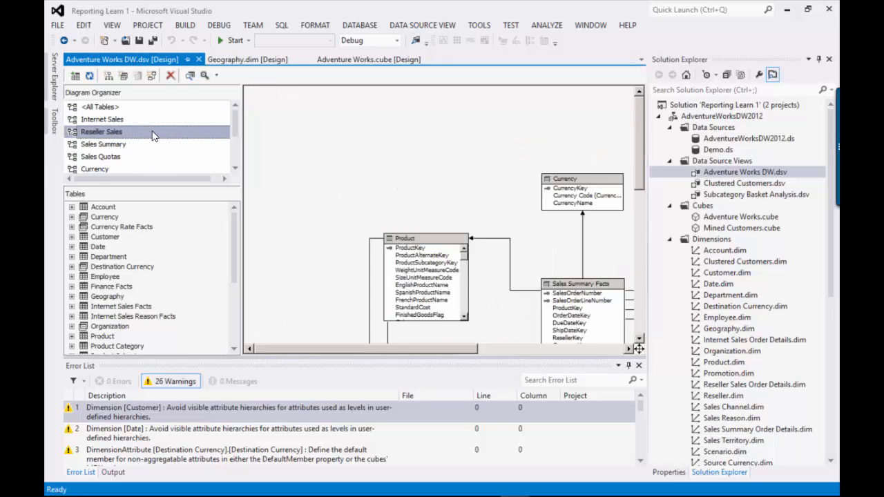
left_click(166, 120)
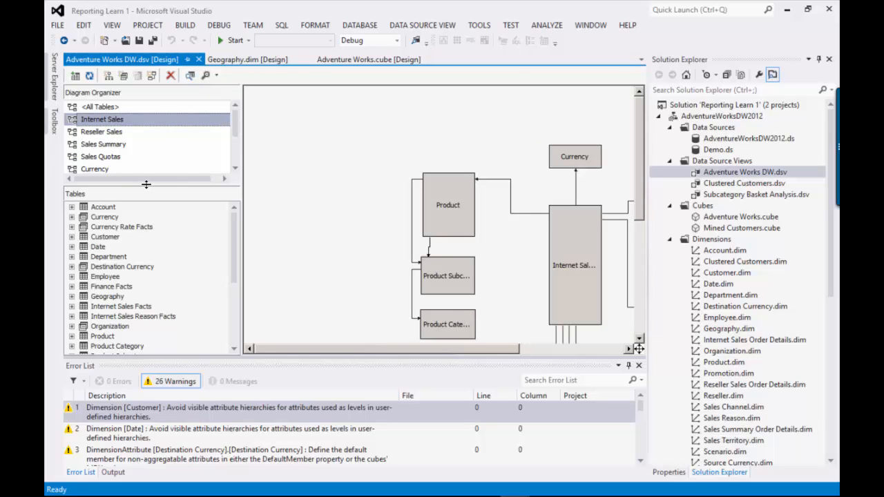
Show the Product table's properties, and close the Error List, Output, Properties and Solution Explorer panes to enlarge the diagram area
left_click(446, 197)
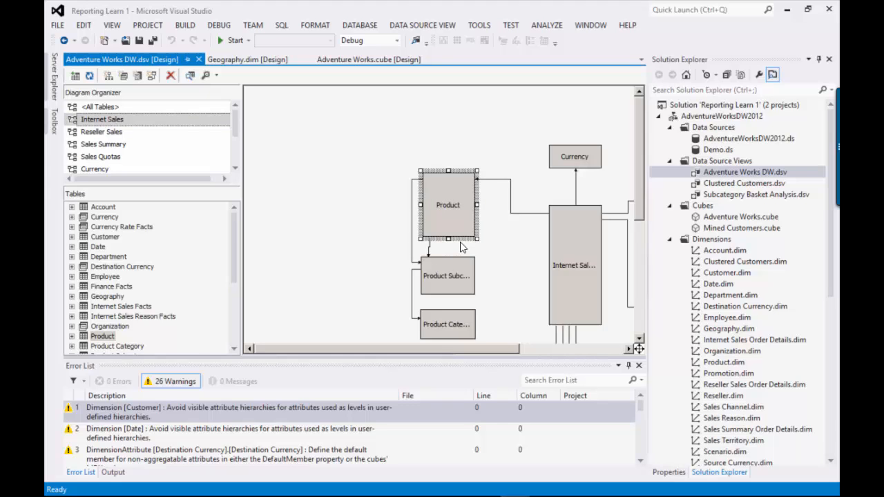
key("F4")
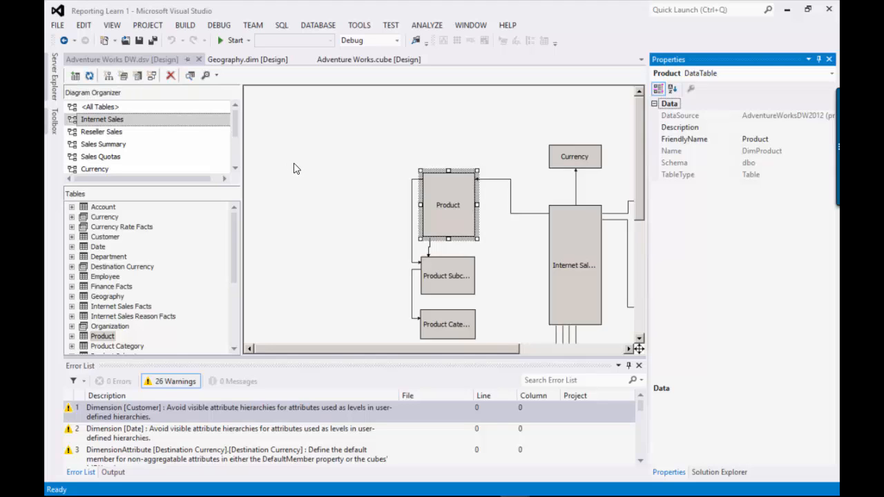
left_click(639, 366)
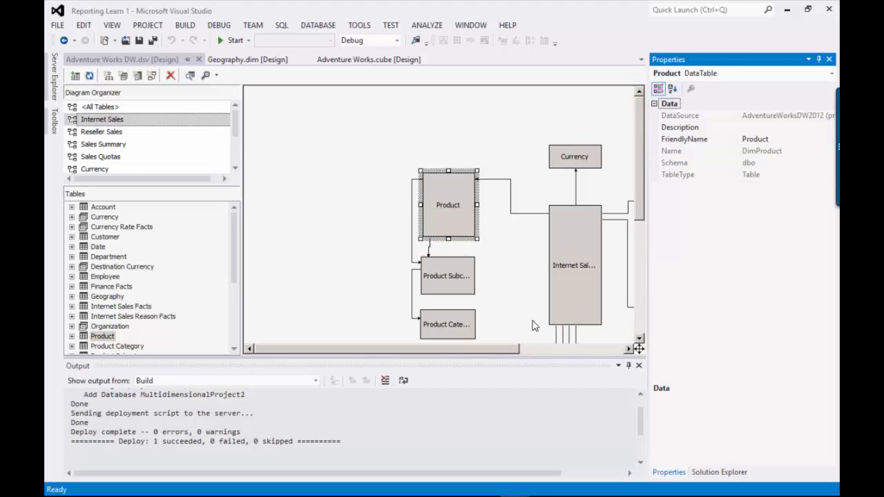
left_click(639, 366)
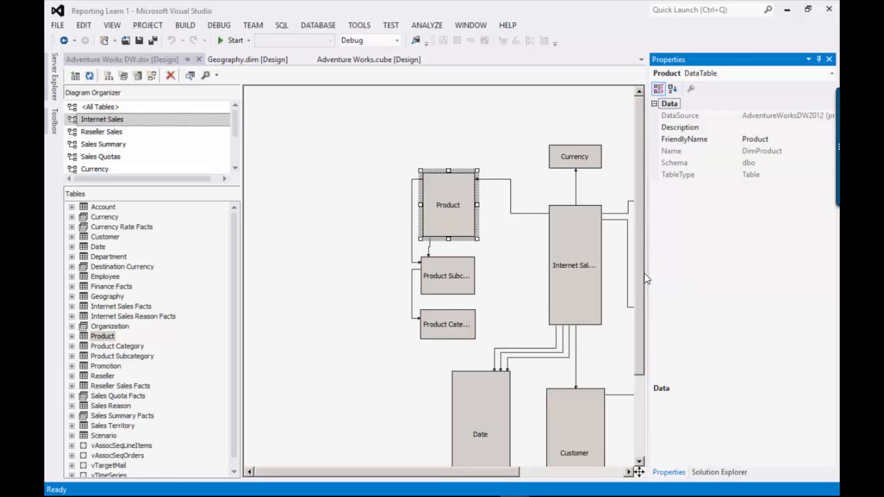
left_click(829, 59)
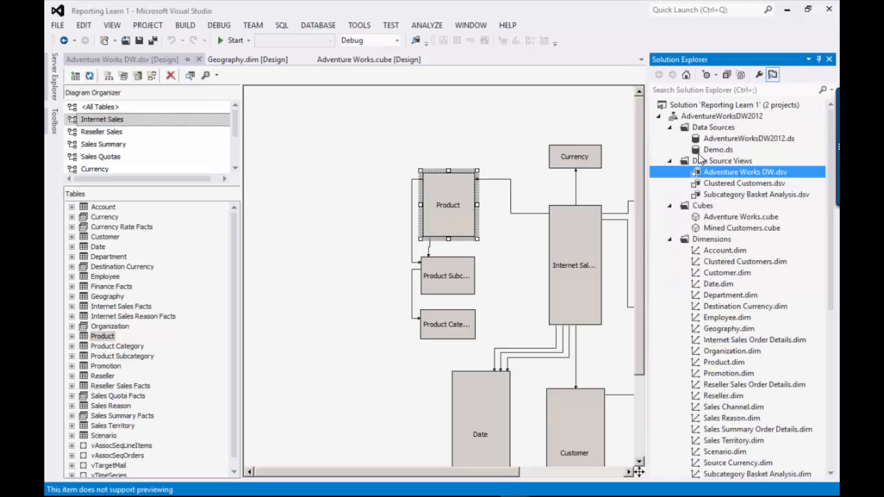
left_click(829, 59)
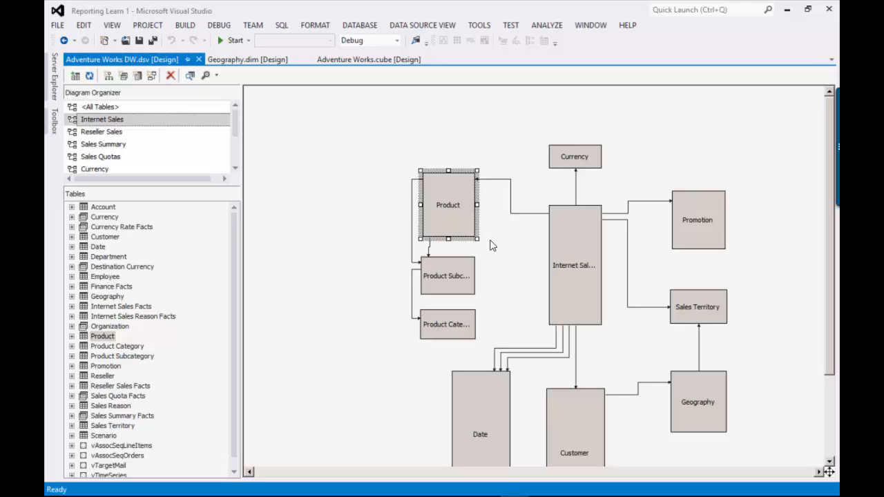
Check the data source view for source changes with Refresh Data Source View, and cancel the refresh
left_click(373, 241)
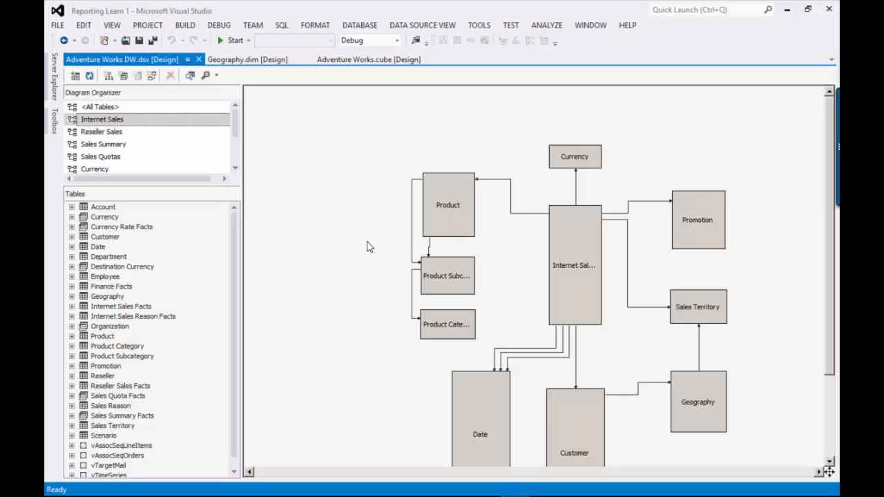
left_click(89, 77)
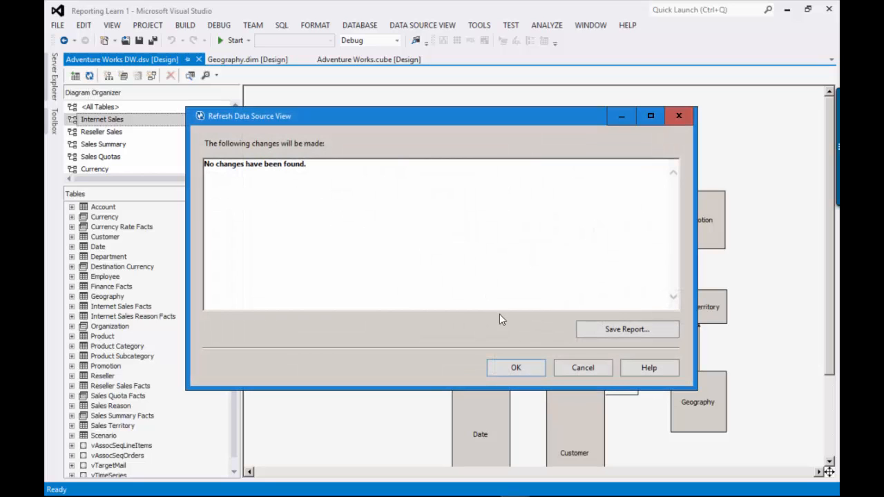
left_click(567, 370)
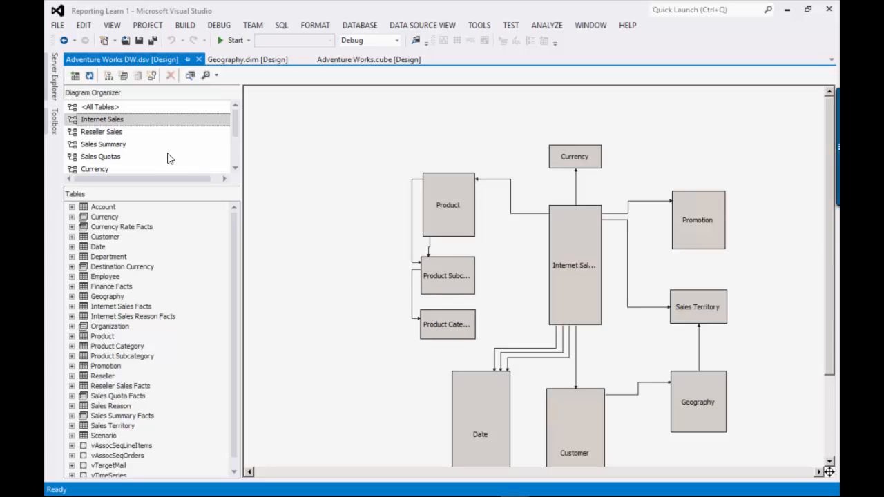
Open the Reseller Sales diagram and narrow the diagram and table lists to give the diagram more width
left_click(115, 132)
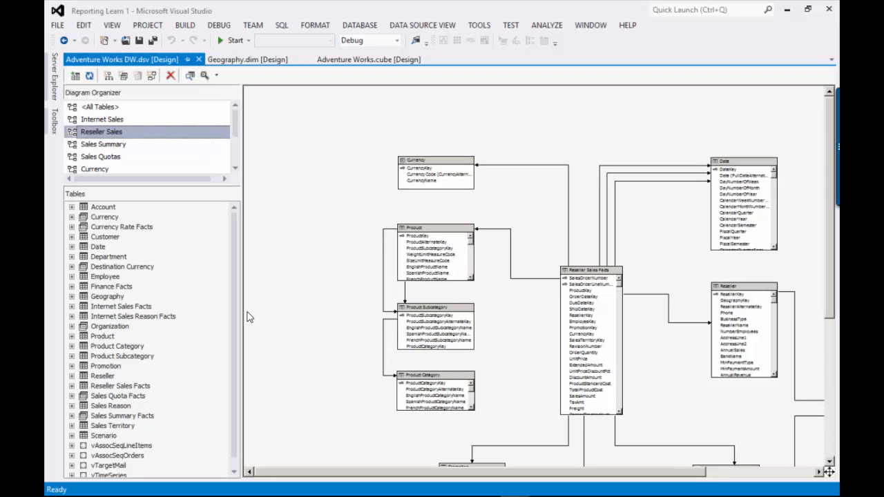
left_click_drag(241, 304, 178, 307)
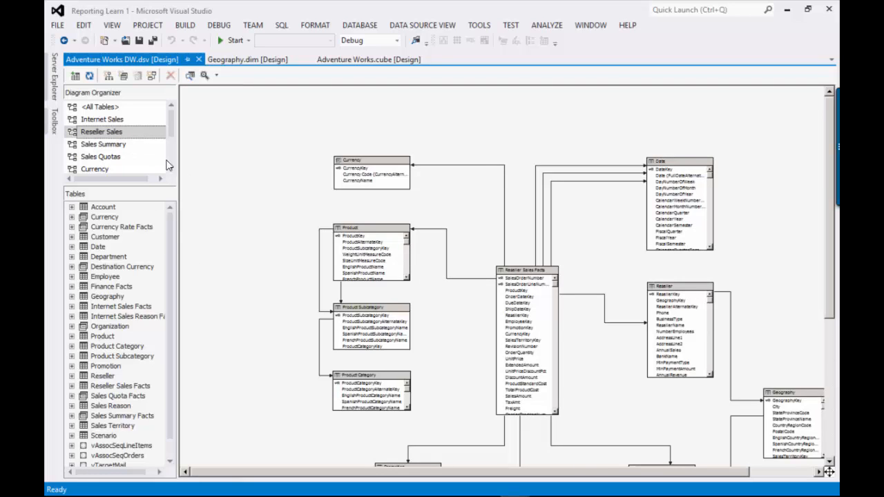
scroll(202, 192, "down", 1)
scroll(199, 190, "up", 1)
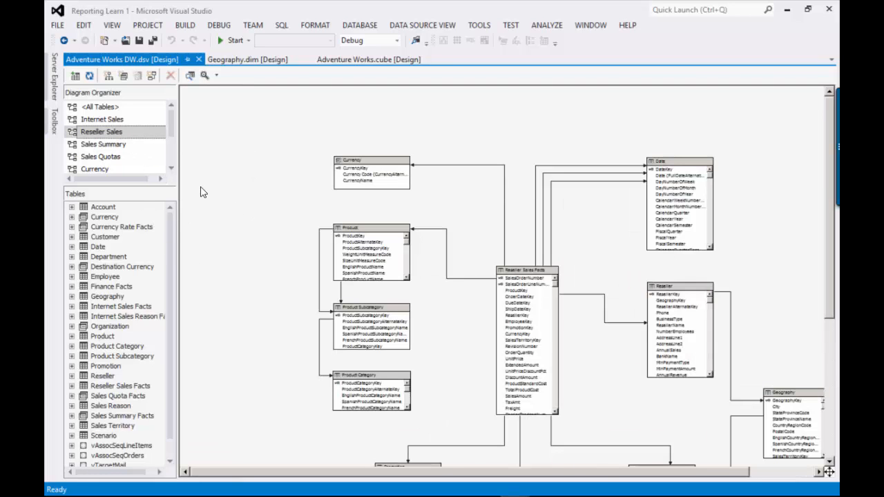
Examine the complete <All Tables> diagram with all of its table relationships
right_click(104, 110)
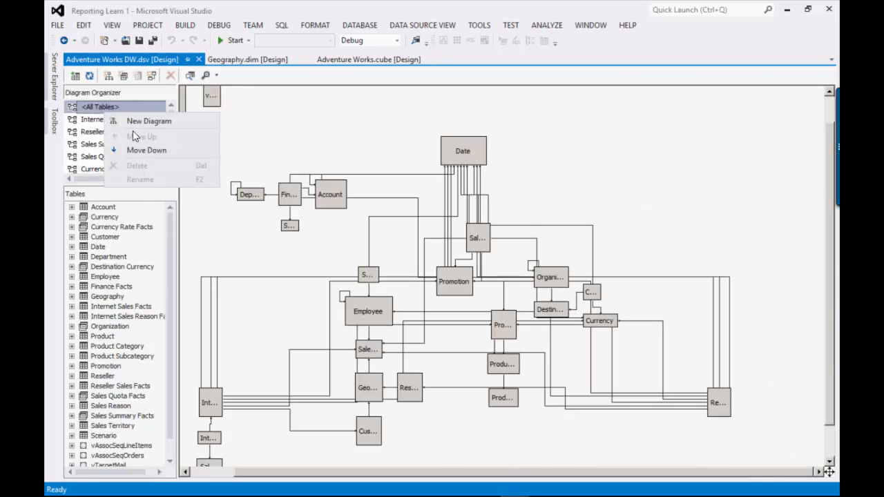
left_click(243, 123)
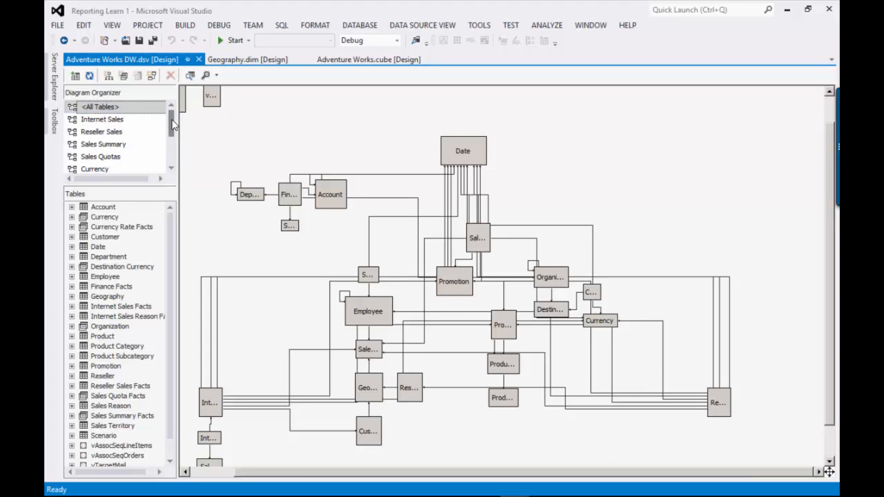
scroll(190, 131, "down", 2)
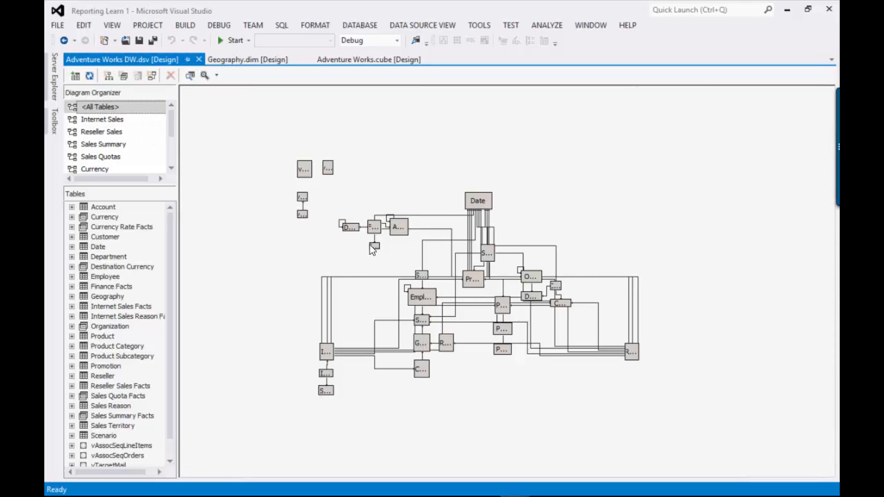
Compare the Internet Sales, Sales Summary and Sales Quotas diagrams, and return to Reseller Sales to examine the Reseller Sales Facts table
left_click(111, 122)
left_click(112, 132)
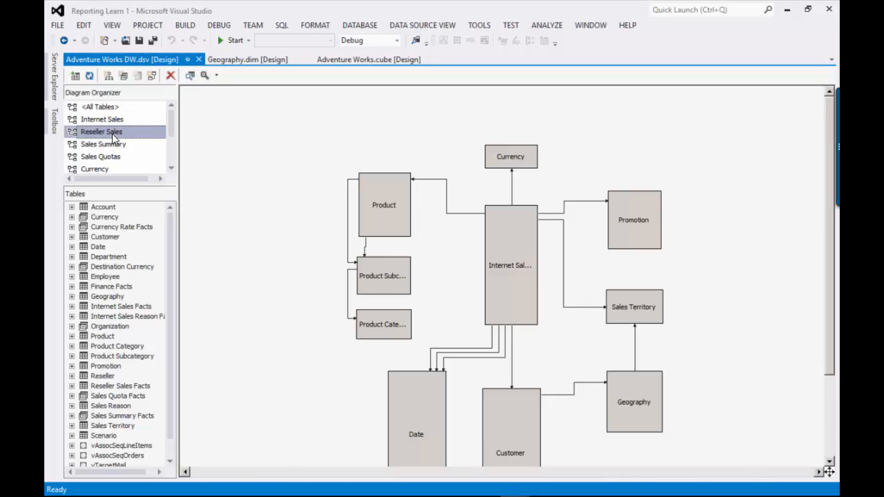
left_click(112, 145)
left_click(110, 159)
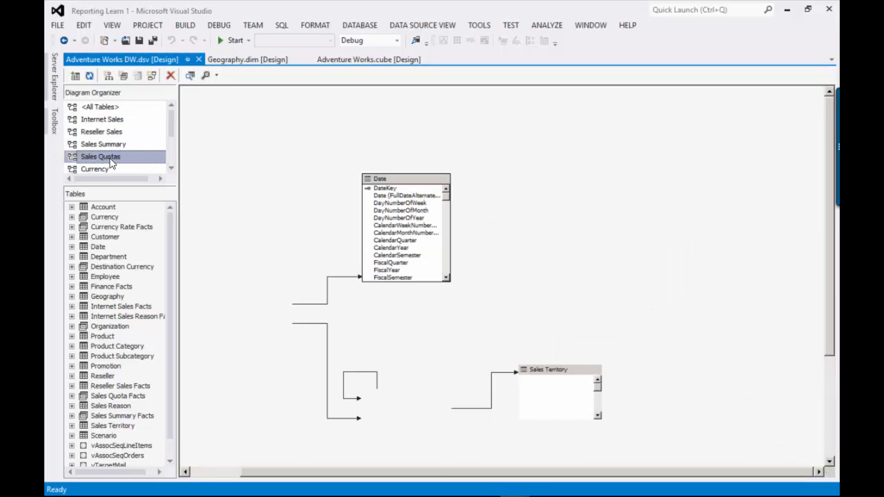
left_click(116, 131)
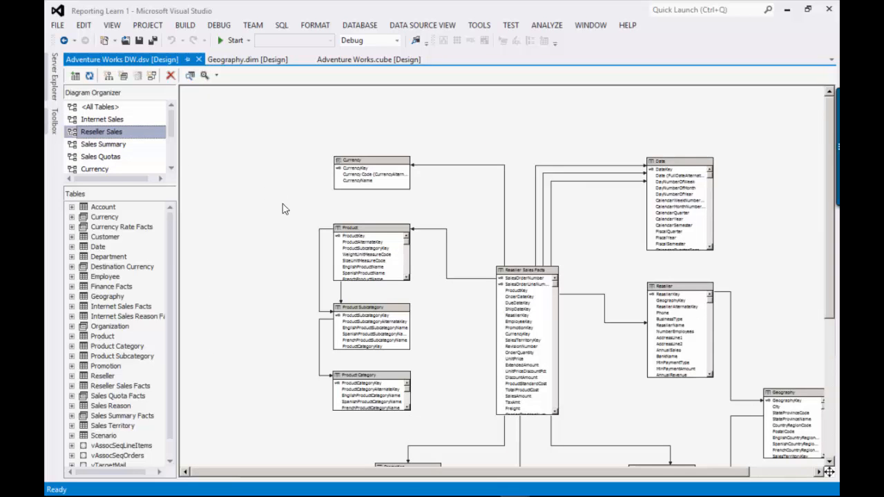
scroll(292, 302, "up", 3)
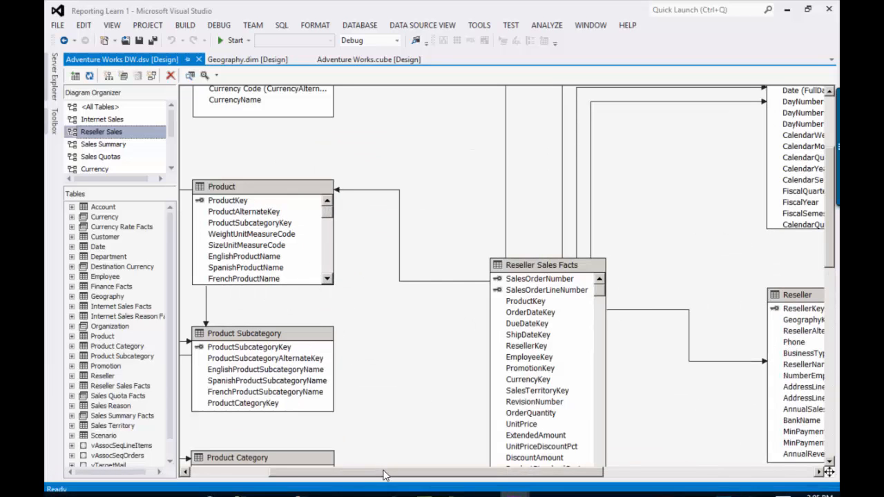
Locate the Geography table in the Reseller Sales diagram and examine its country, state and city high and low value columns
left_click(216, 472)
scroll(228, 376, "up", 4)
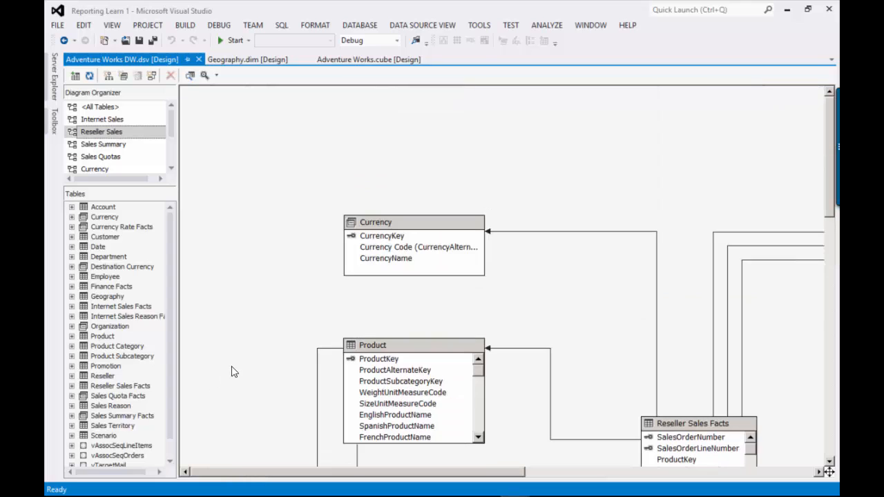
left_click_drag(280, 474, 551, 475)
scroll(571, 222, "down", 10)
scroll(570, 222, "up", 6)
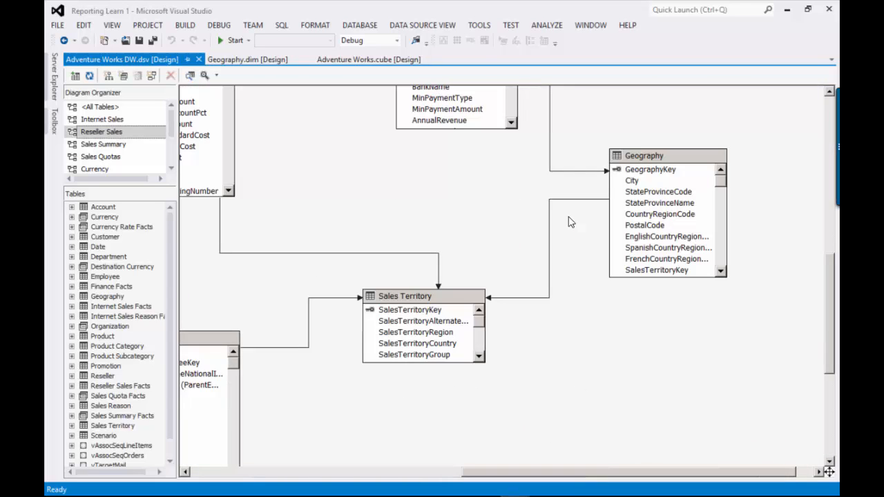
left_click(720, 273)
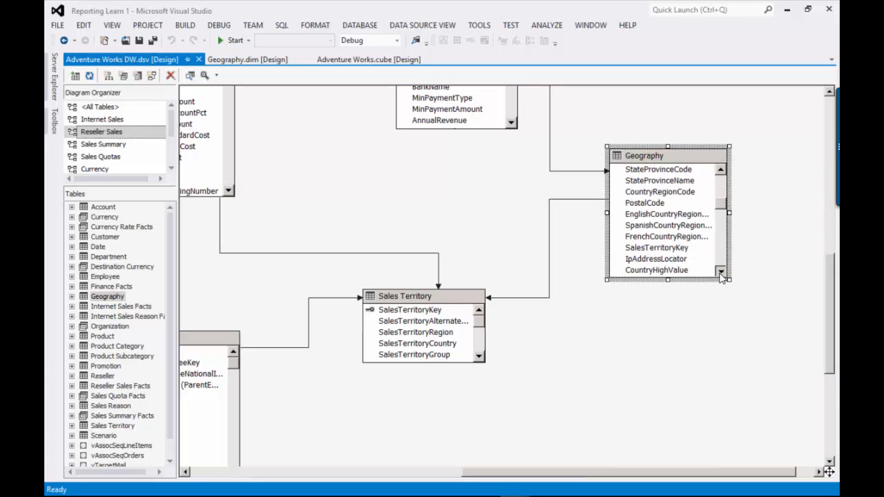
left_click(721, 273)
left_click(721, 273)
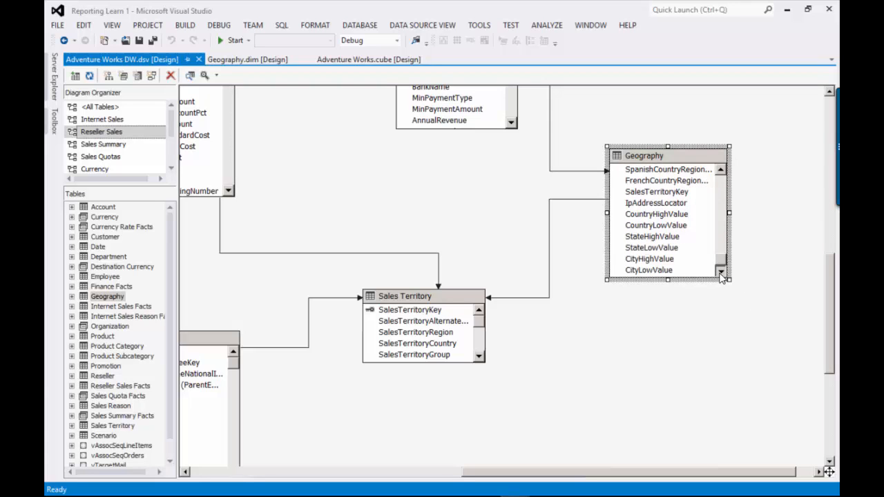
left_click(667, 215)
left_click(667, 226)
left_click(666, 237)
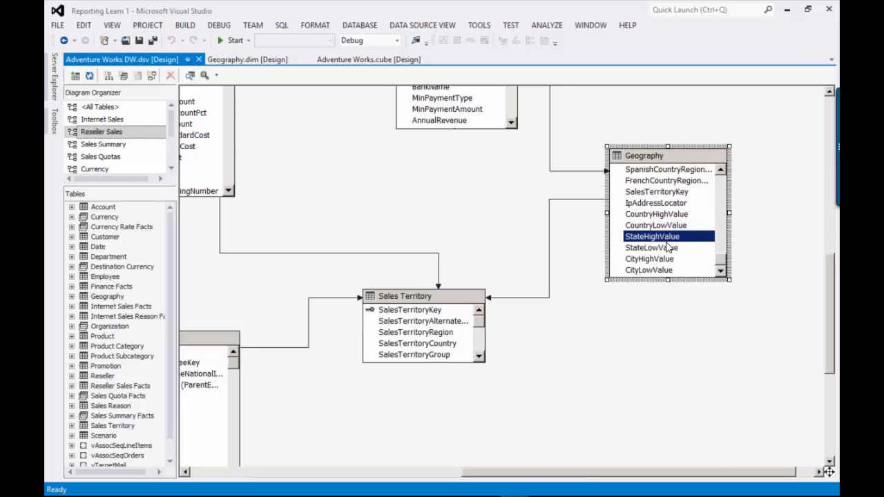
left_click(667, 248)
left_click(667, 259)
left_click(667, 270)
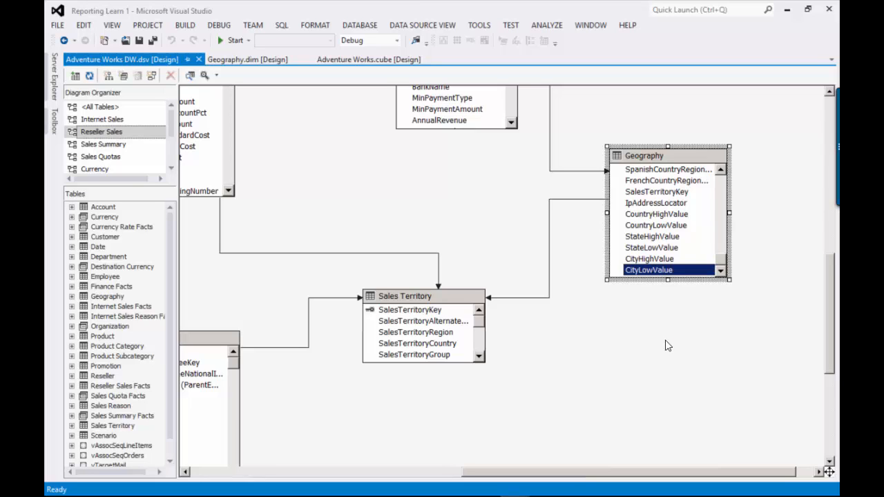
Switch to the Excel checklist and fill cell B5, the step about adding the columns to the dimension, with yellow
key("alt+Tab")
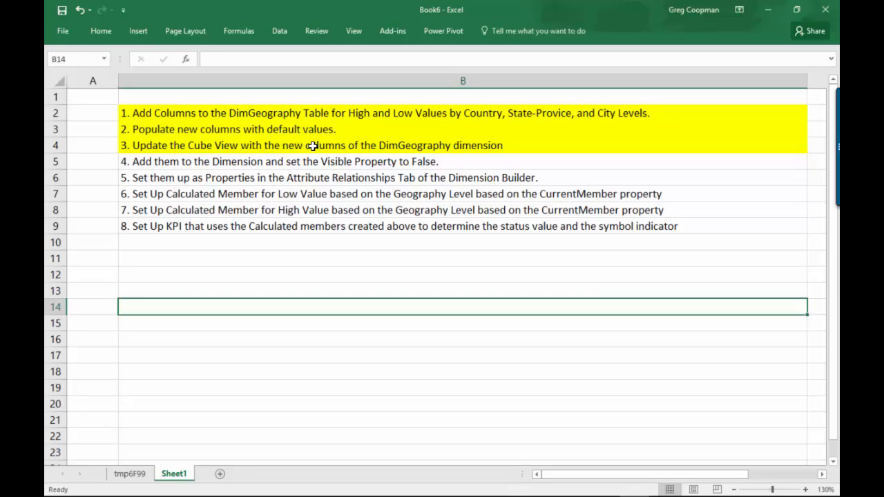
left_click(152, 162)
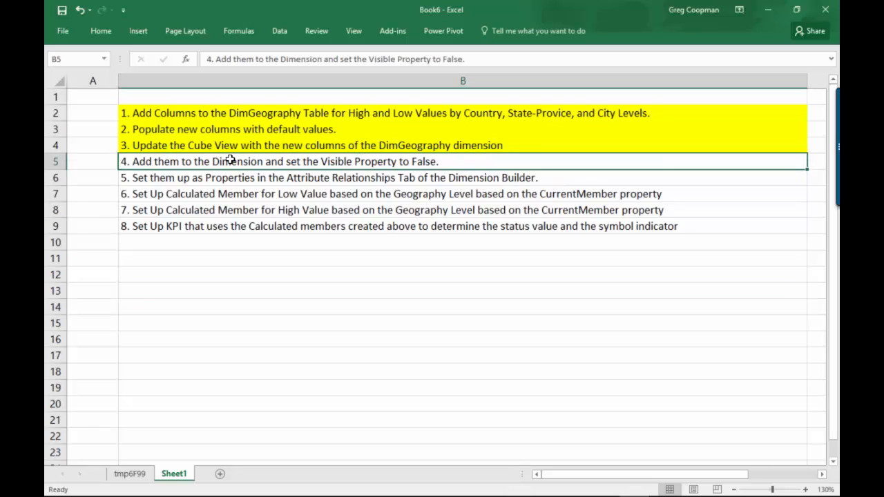
right_click(231, 163)
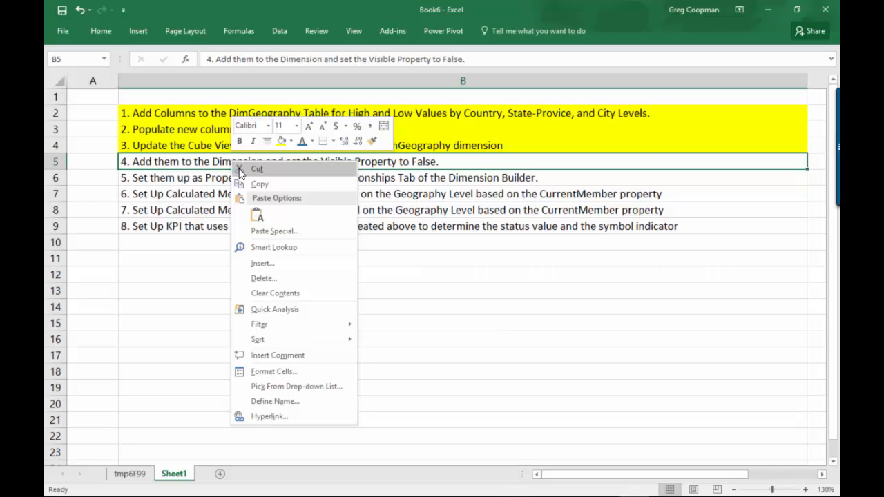
left_click(282, 141)
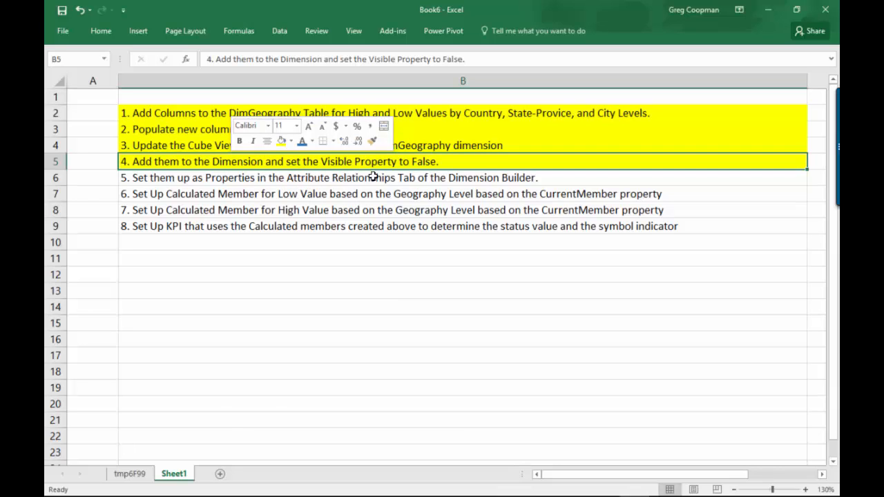
Switch back to Visual Studio, show the Solution Explorer and bring up the Geography.dim design
key("alt+Tab")
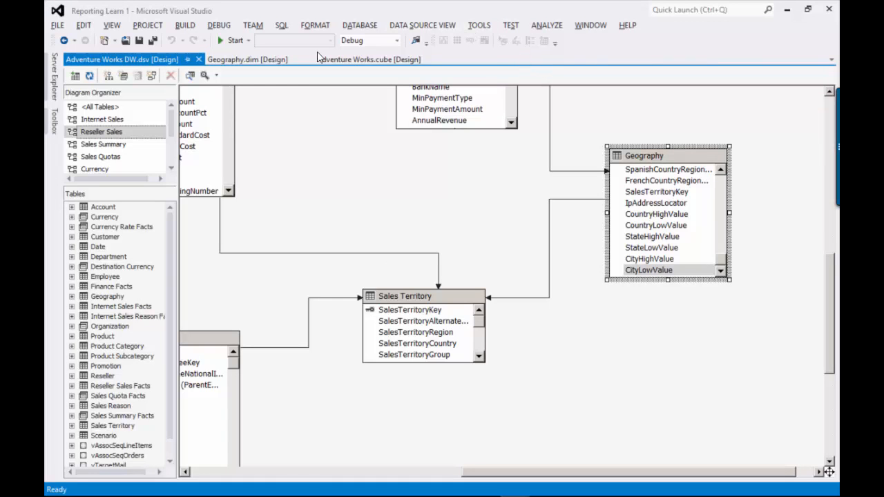
left_click(112, 25)
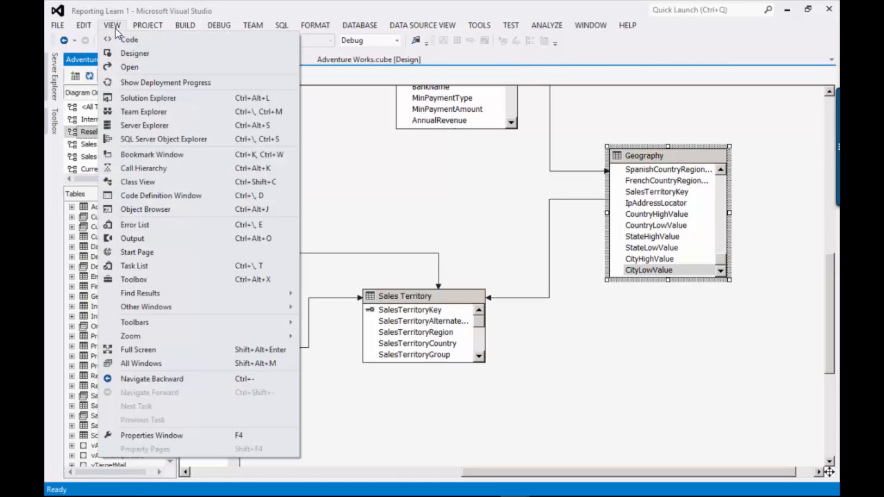
left_click(128, 95)
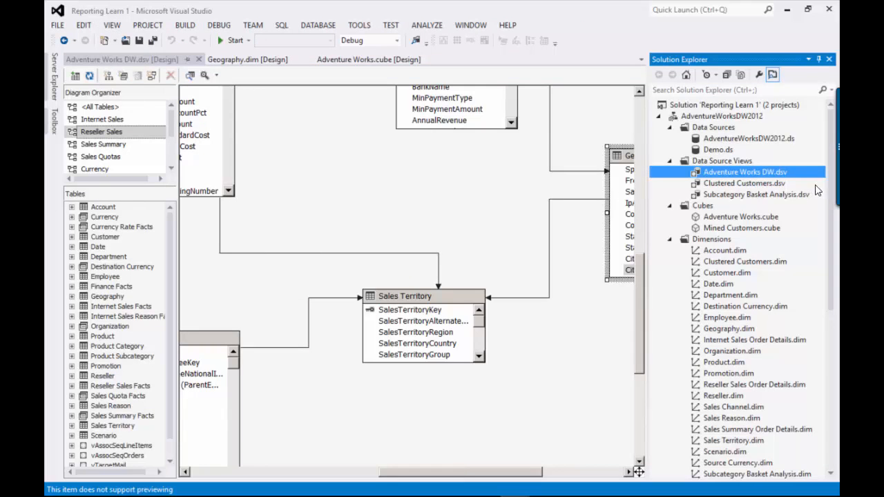
left_click_drag(831, 252, 830, 317)
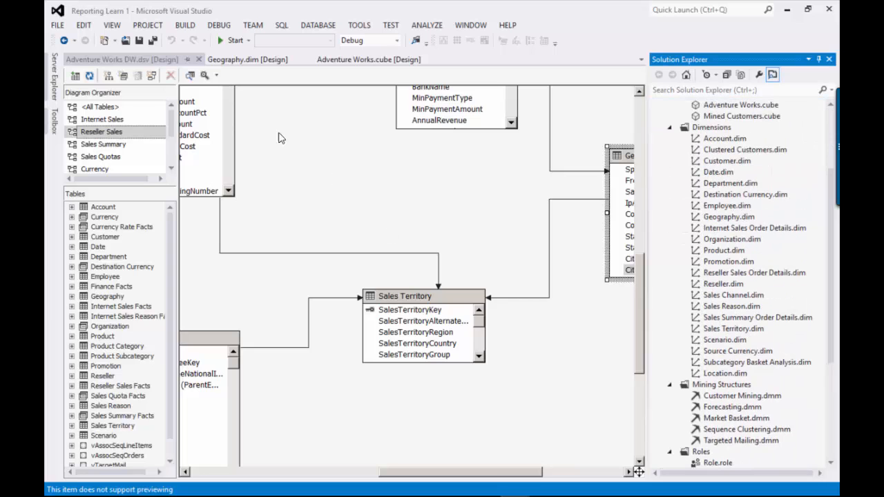
left_click(256, 61)
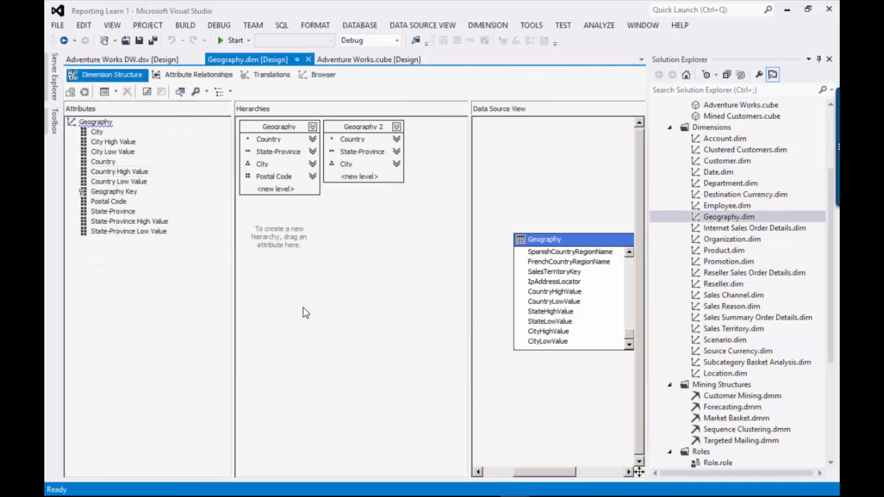
Try to add the StateHighValue column from the data source view to the Geography dimension's attributes
left_click(565, 296)
left_click(565, 312)
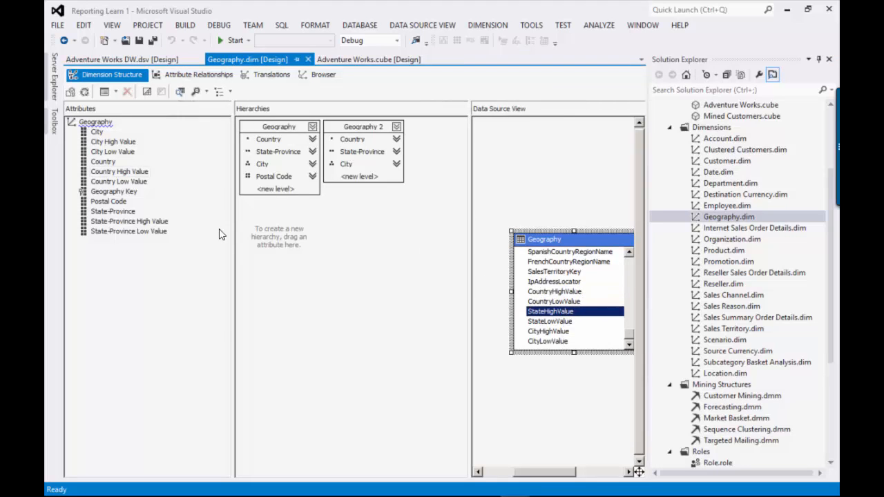
left_click_drag(532, 312, 110, 207)
left_click(102, 257)
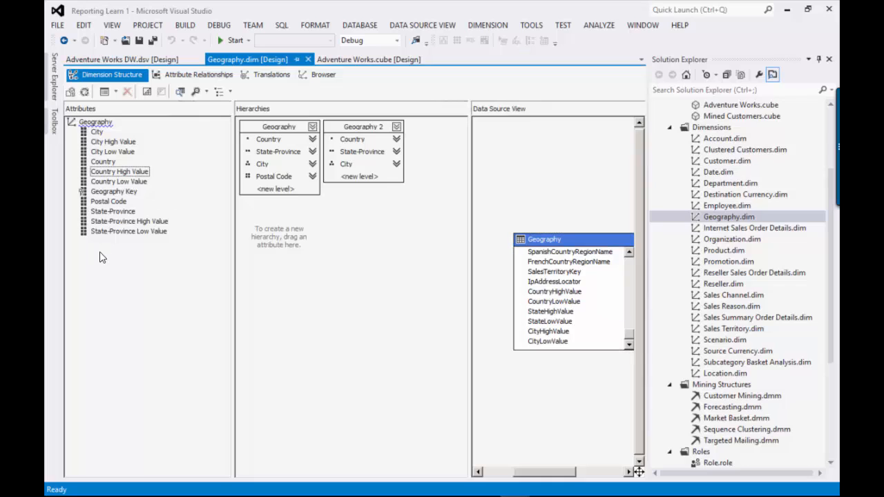
Examine the city, country and state-province high and low value attributes in the Geography dimension's attribute list
left_click(121, 145)
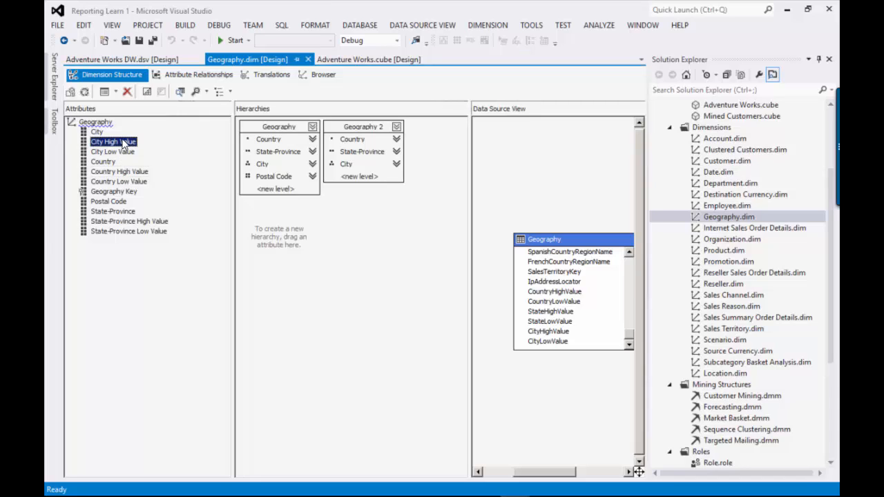
left_click(120, 154)
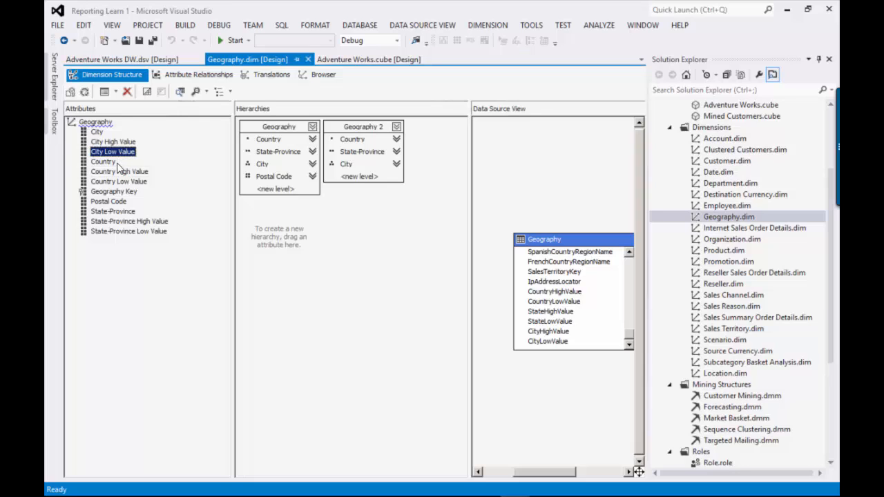
left_click(120, 181)
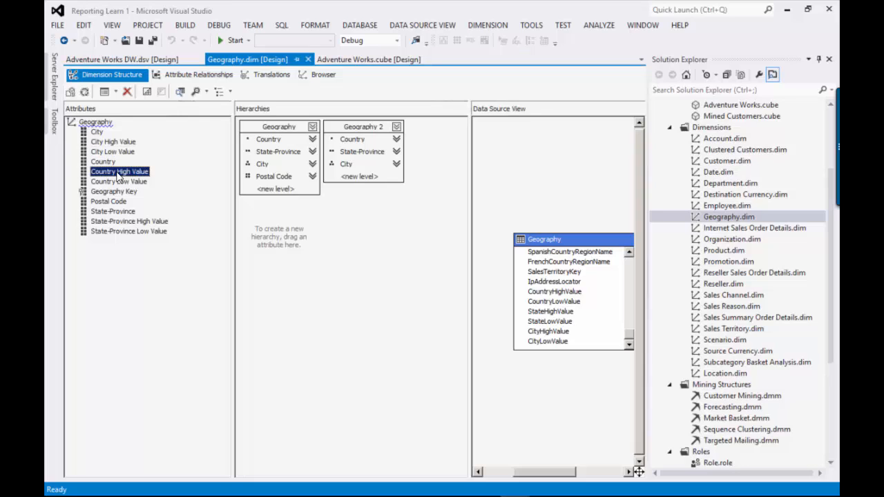
left_click(121, 211)
left_click(123, 221)
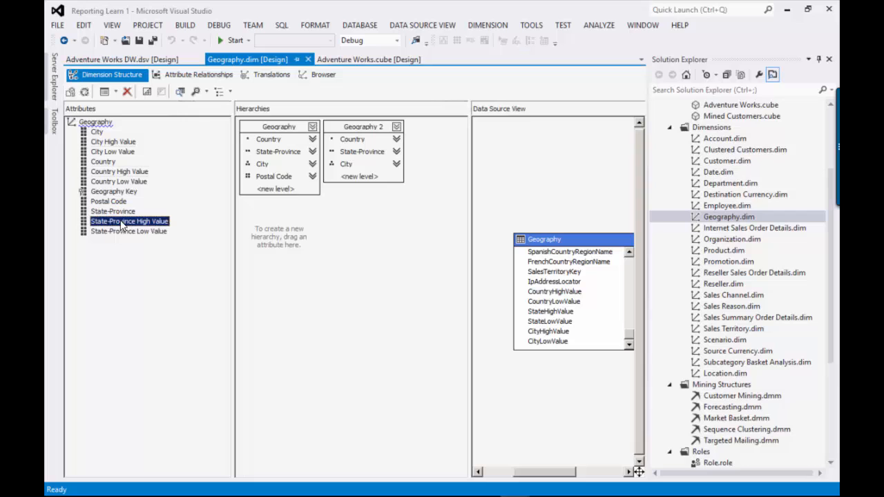
Show the properties of State-Province Low Value and check AttributeHierarchyVisible for it and for State-Province High Value
left_click(123, 235)
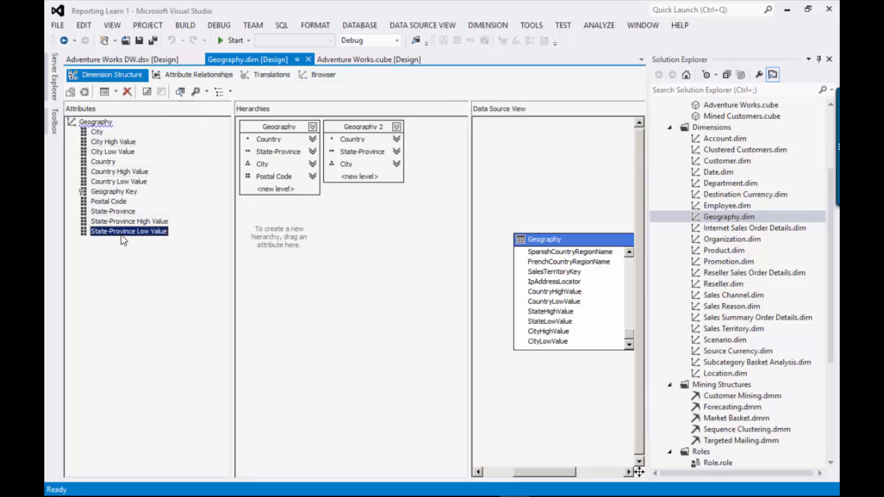
key("F4")
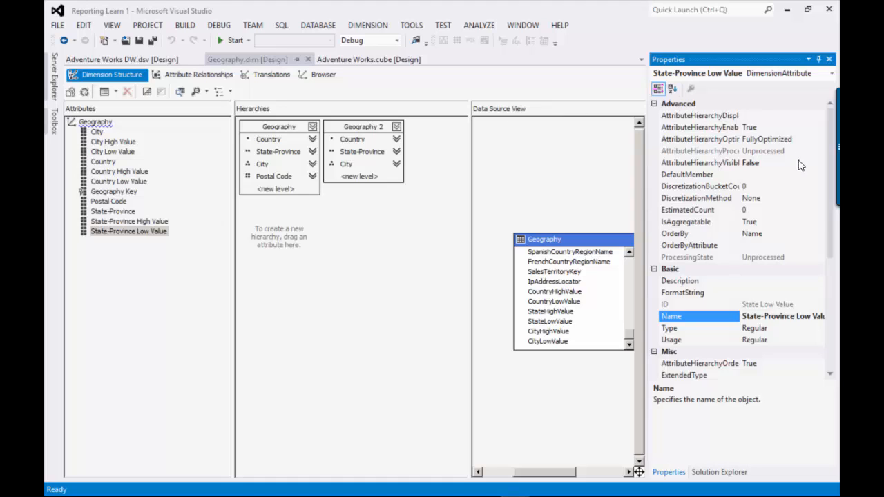
left_click(735, 164)
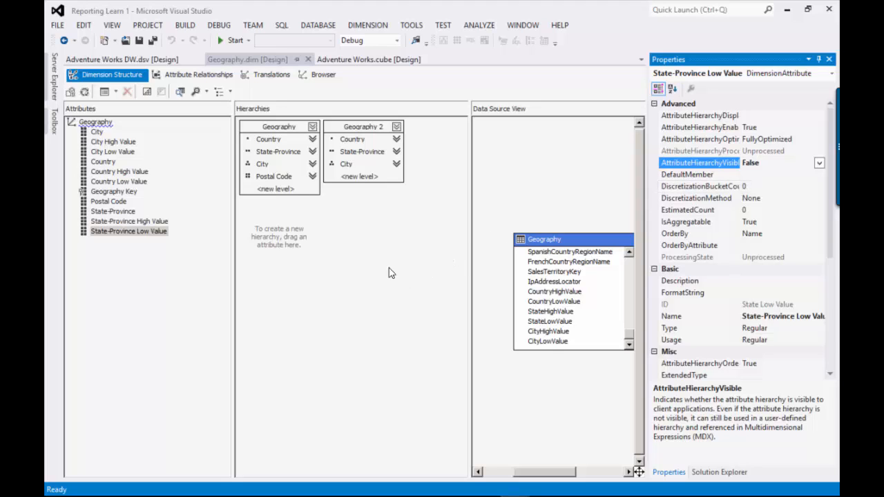
left_click(166, 222)
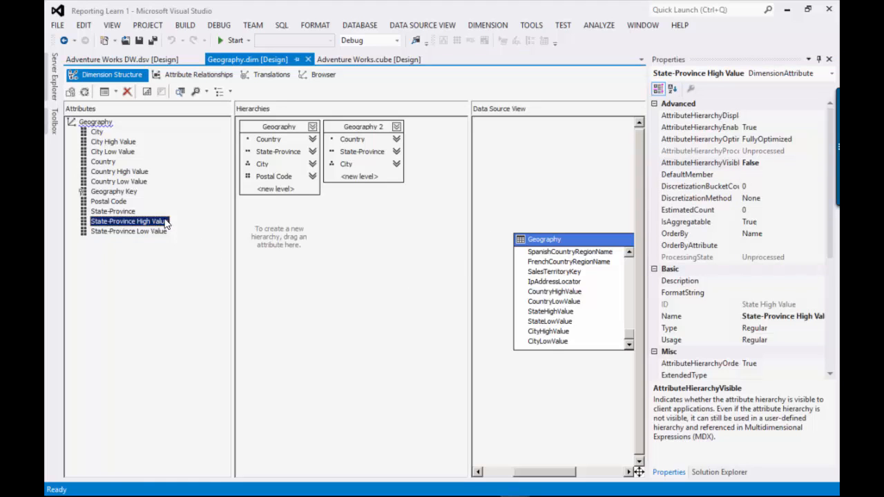
left_click(191, 269)
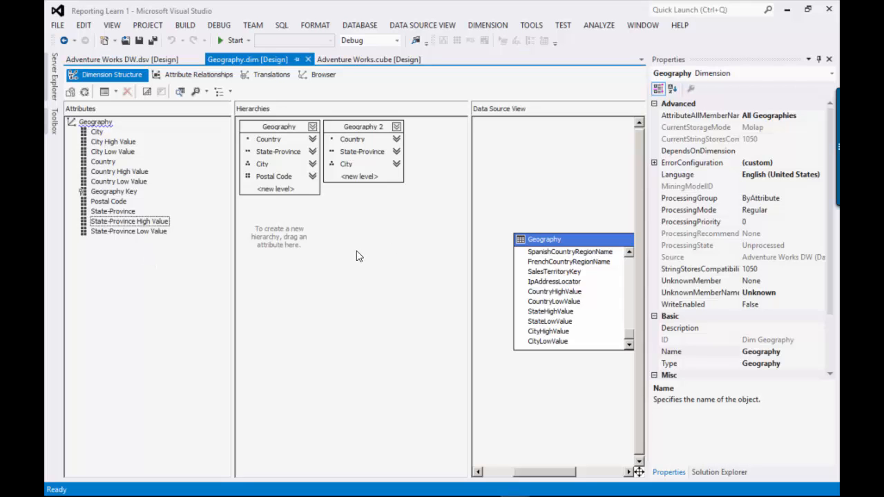
Switch to the Excel checklist and fill cell B6, the step about attribute relationship properties, with yellow
key("alt+Tab")
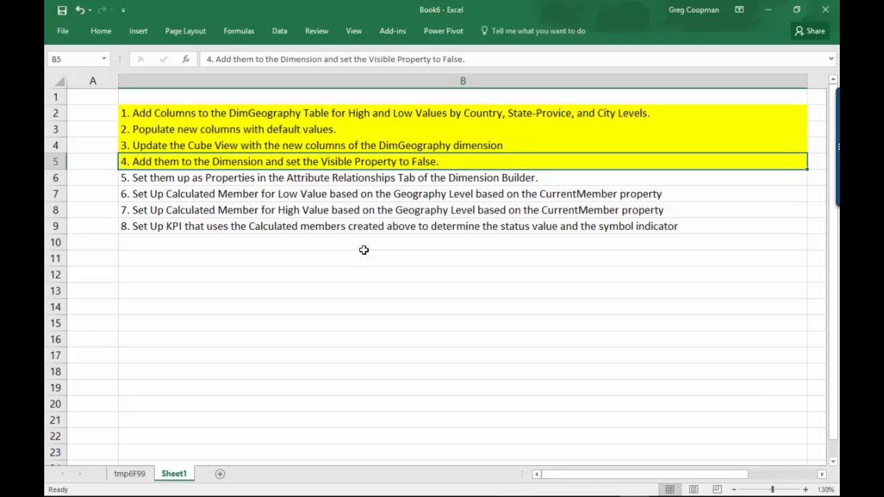
left_click(345, 179)
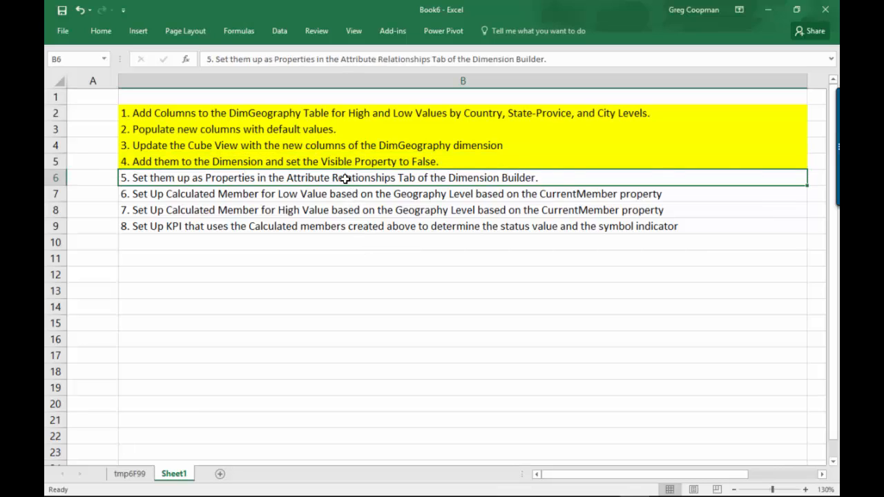
right_click(385, 186)
left_click(433, 162)
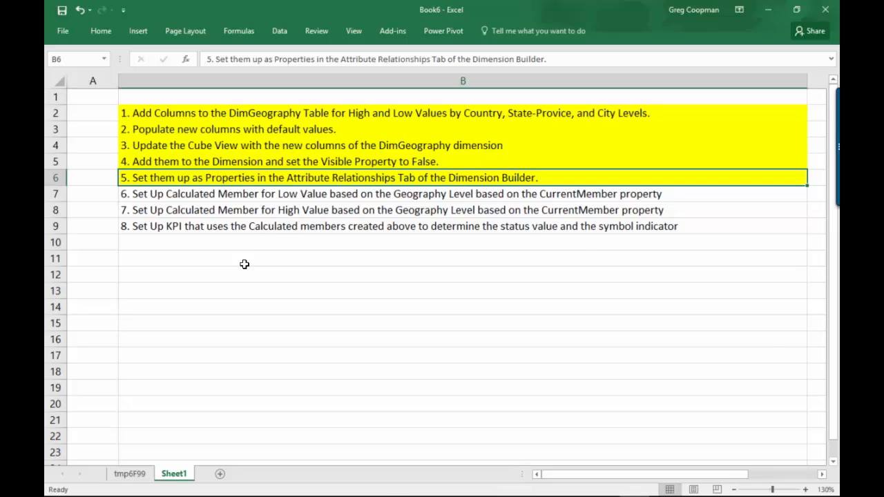
Switch back to Visual Studio and examine the Geography dimension's attribute relationships from Geography Key through Country
key("alt+Tab")
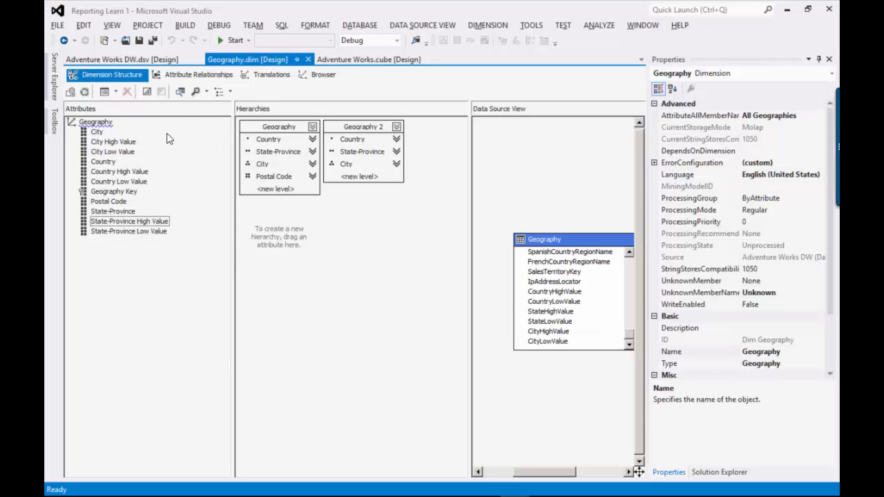
left_click(188, 75)
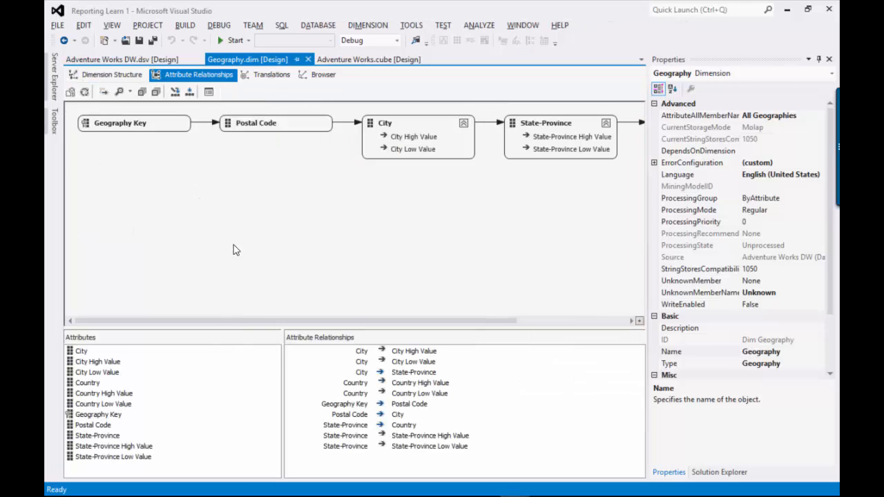
left_click_drag(259, 321, 369, 324)
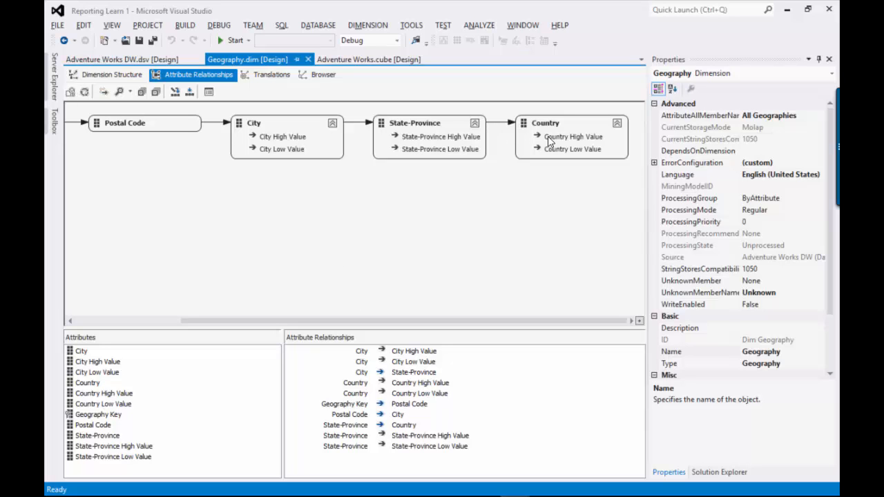
mouse_move(548, 136)
left_click_drag(417, 322, 295, 322)
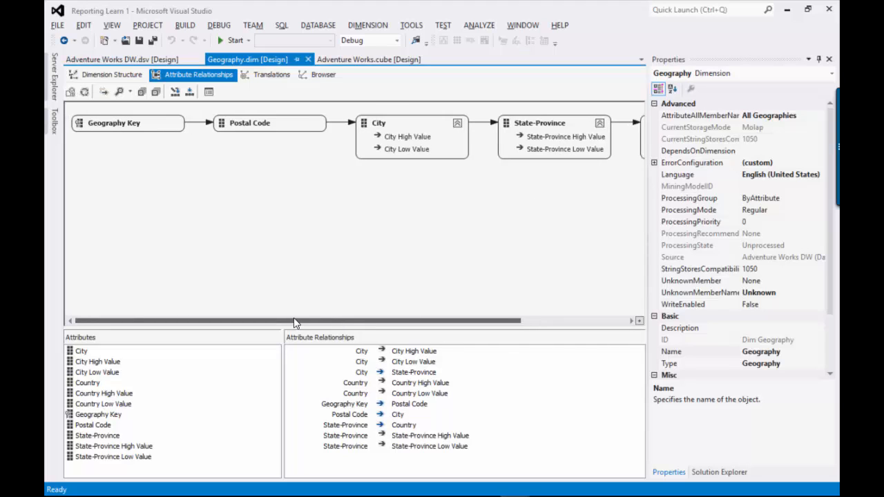
Examine the properties of the Geography Key attribute and of its attribute relationship with Postal Code
right_click(176, 125)
left_click(154, 163)
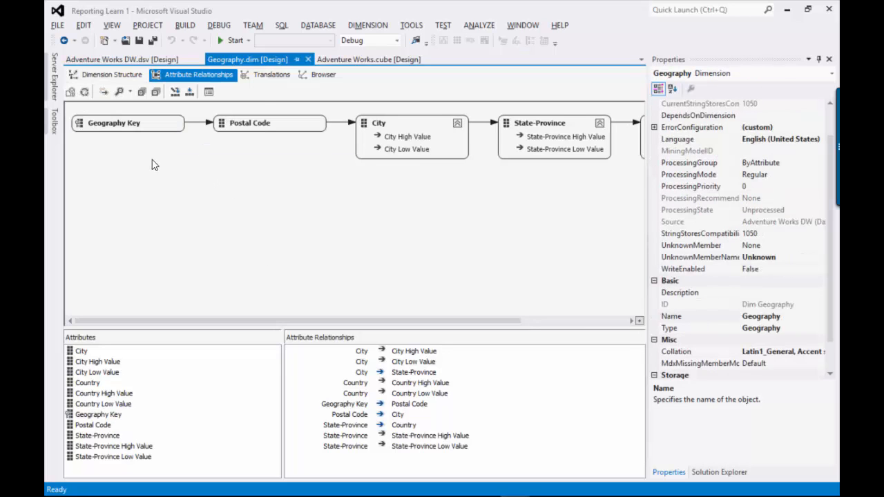
right_click(155, 125)
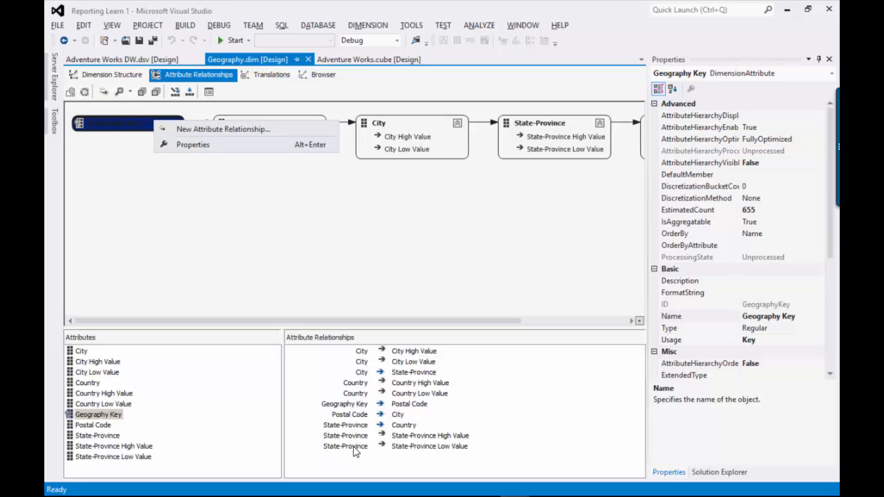
left_click(409, 406)
right_click(409, 406)
key("Escape")
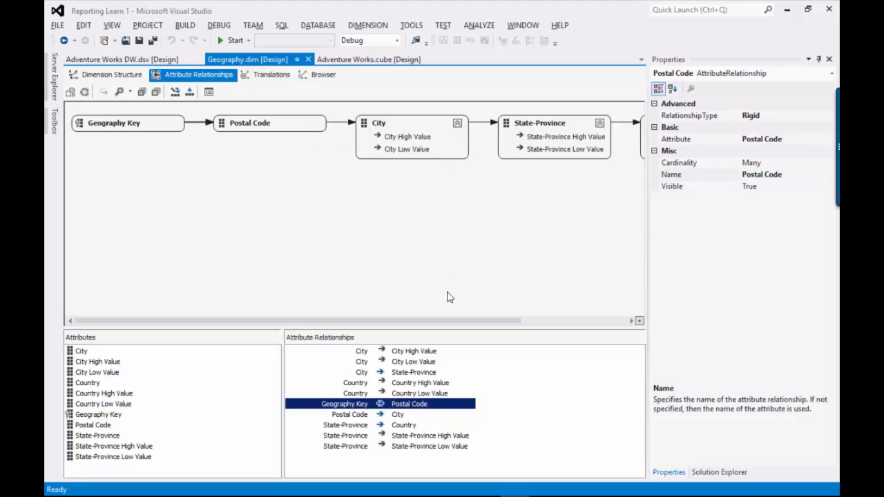
Examine City and State-Province with their high and low value properties in the attribute relationship diagram
left_click_drag(448, 323, 606, 322)
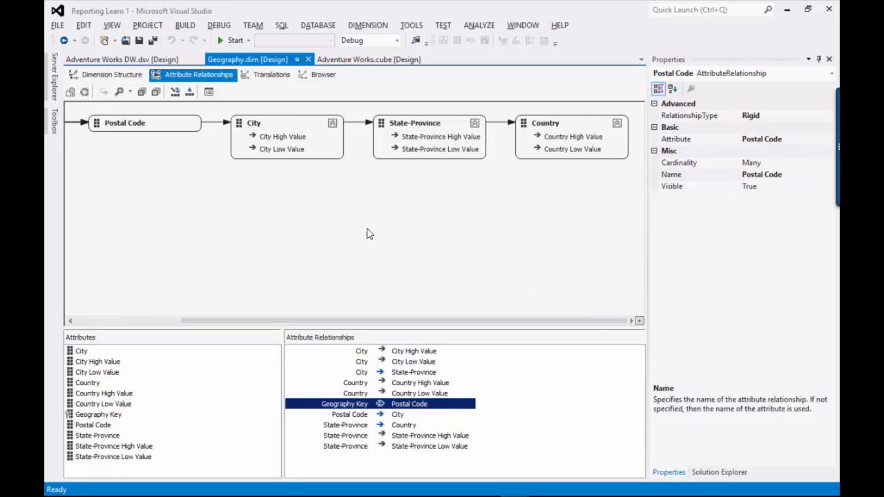
left_click(284, 138)
left_click(283, 150)
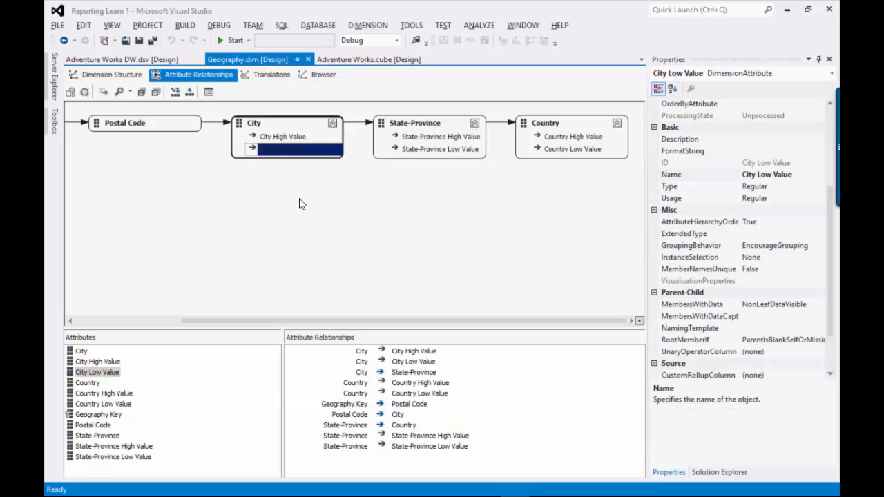
left_click(292, 137)
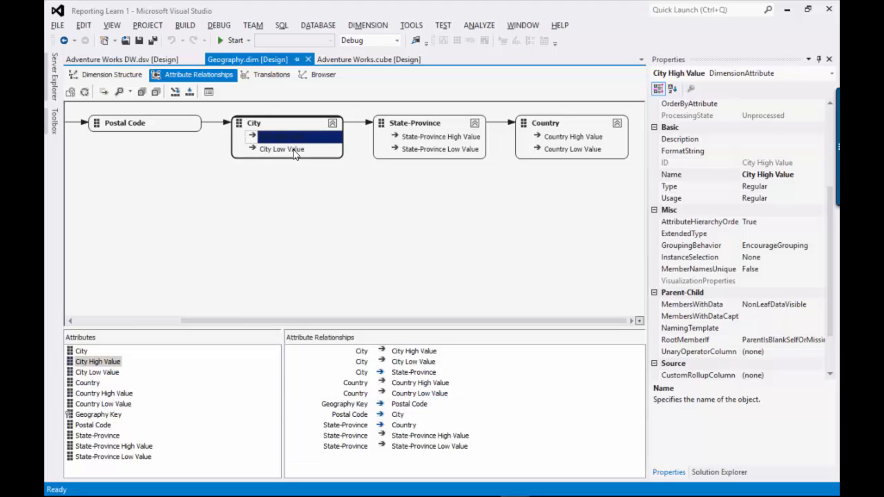
left_click(258, 123)
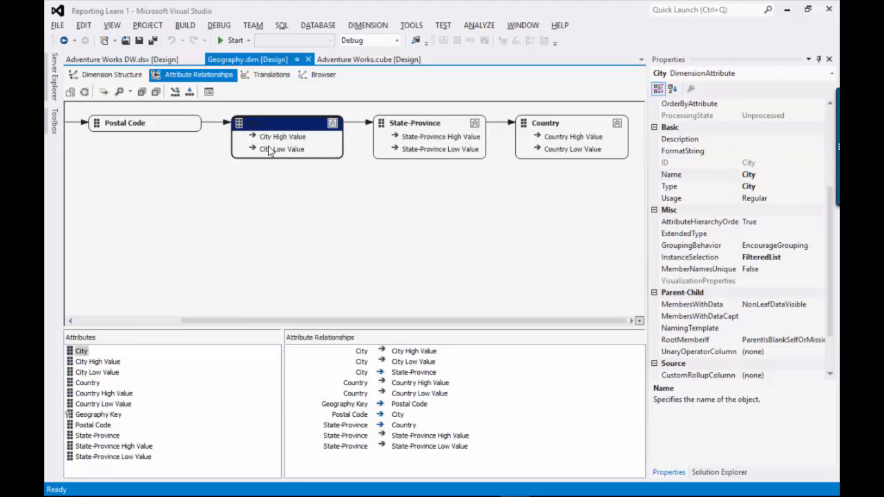
left_click(409, 128)
left_click(412, 138)
left_click(413, 150)
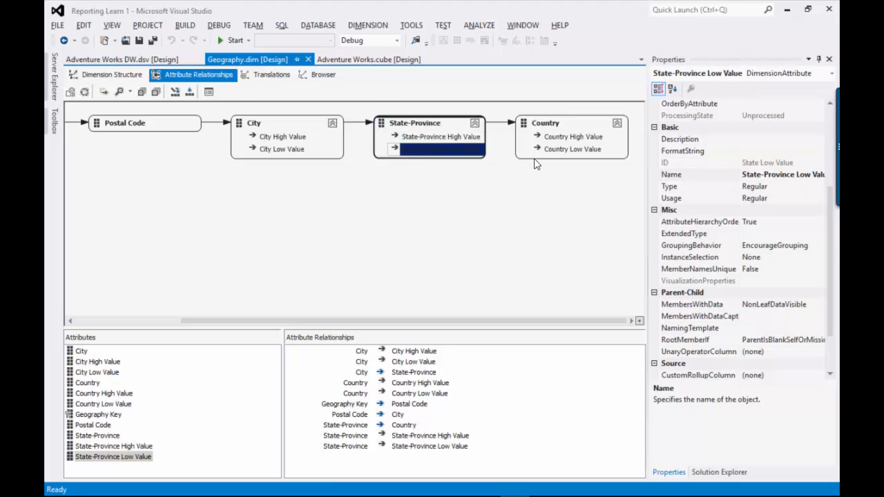
left_click(542, 202)
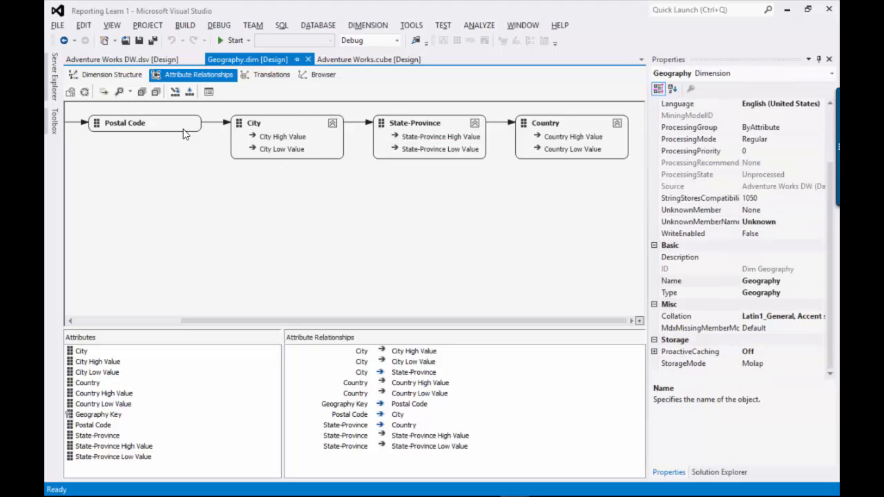
Start a new attribute relationship from City, review the available related attributes, and cancel without creating it
left_click_drag(289, 326, 198, 310)
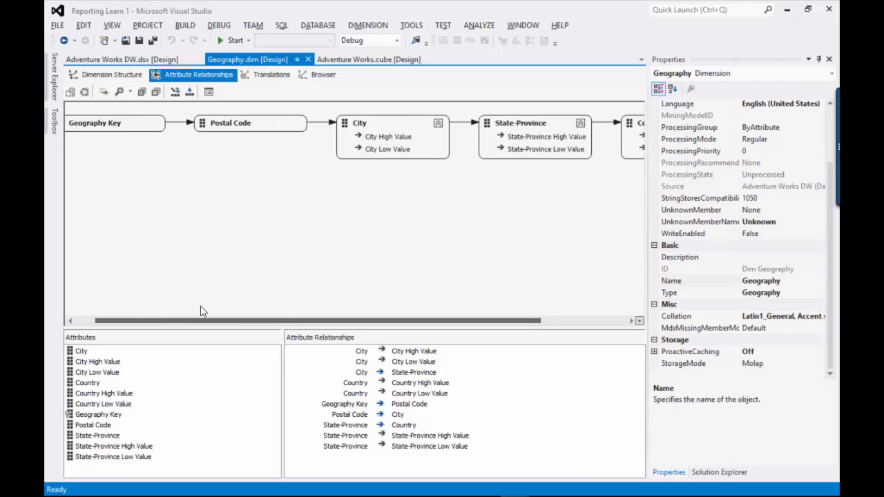
left_click(401, 132)
right_click(400, 132)
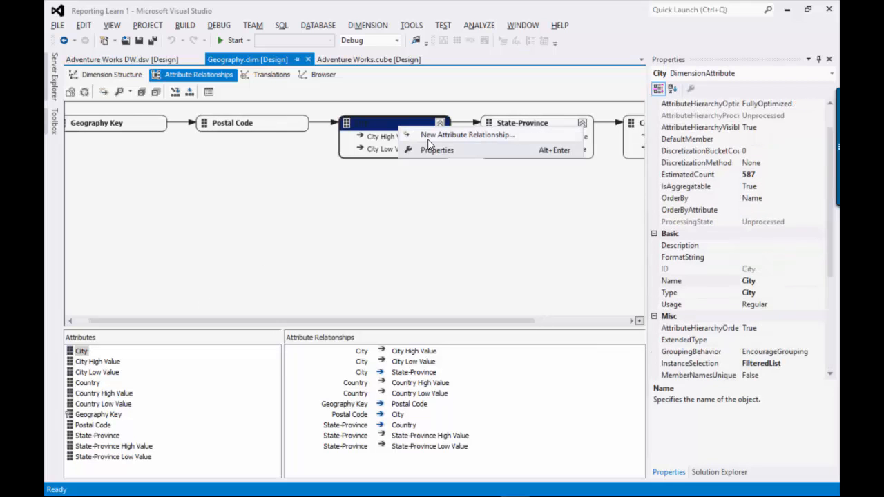
left_click(429, 134)
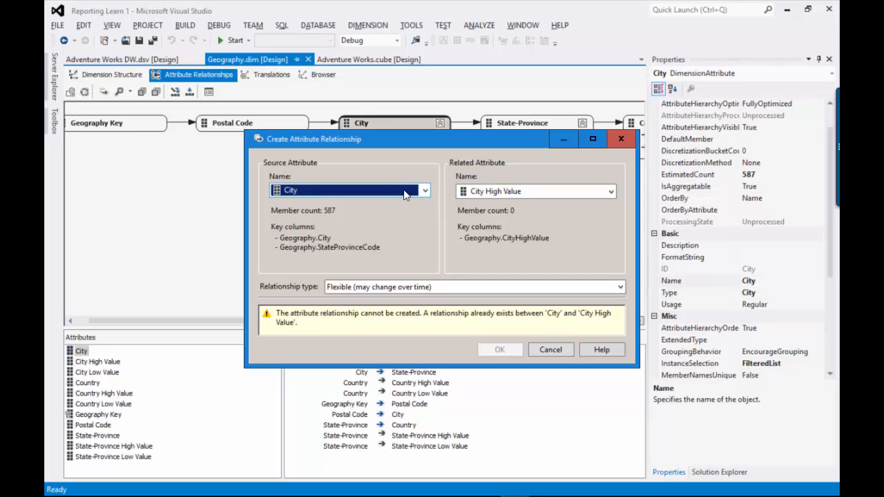
left_click(498, 193)
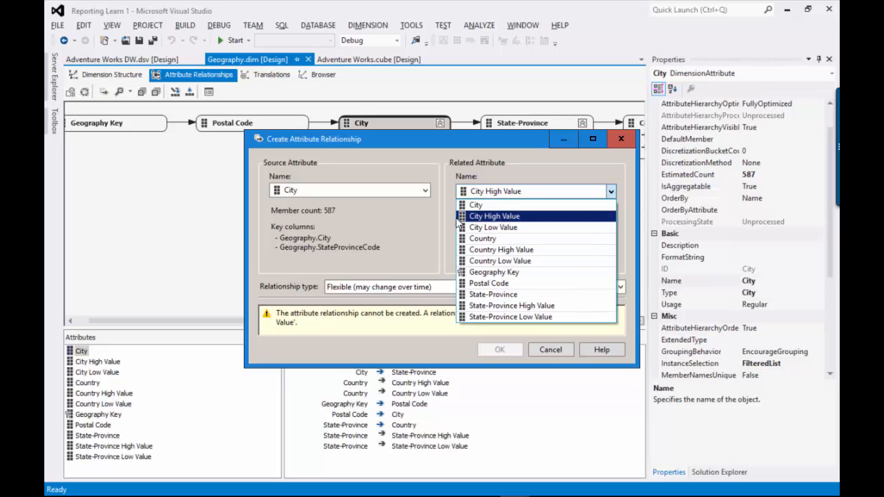
left_click(428, 223)
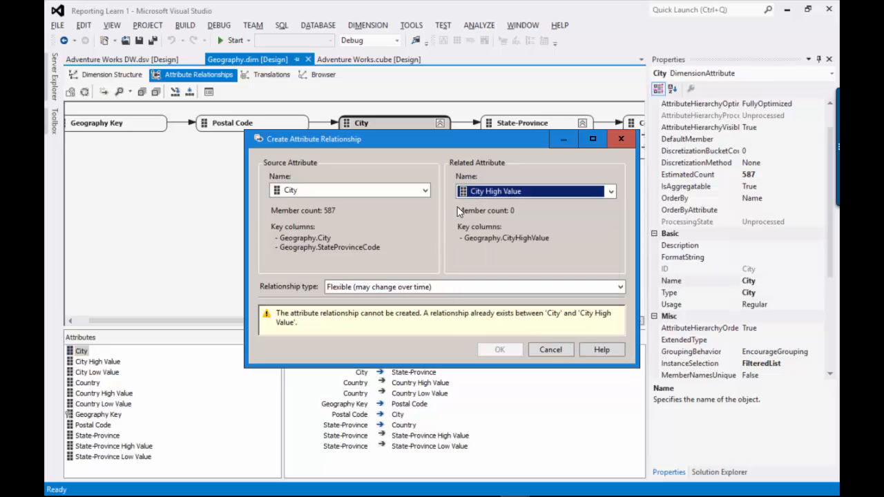
left_click(546, 353)
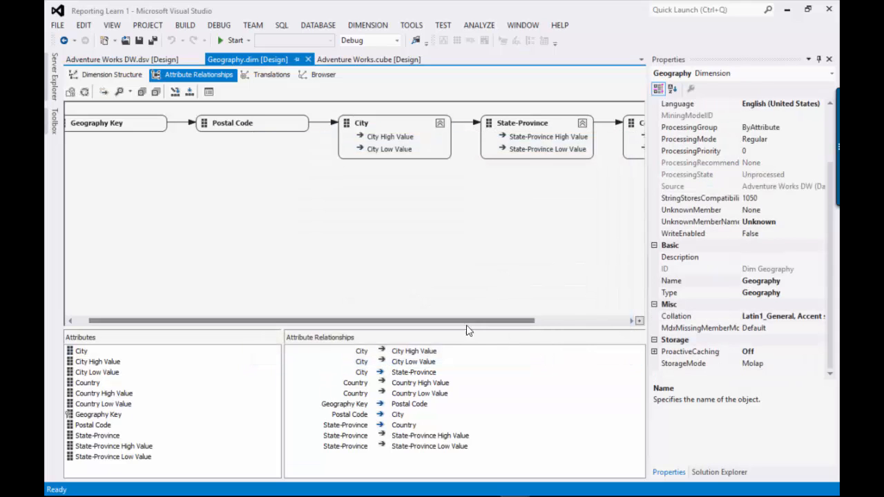
Read checklist step 6 in Excel cell B7, and return to the Geography dimension's structure in Visual Studio
left_click_drag(467, 321, 549, 320)
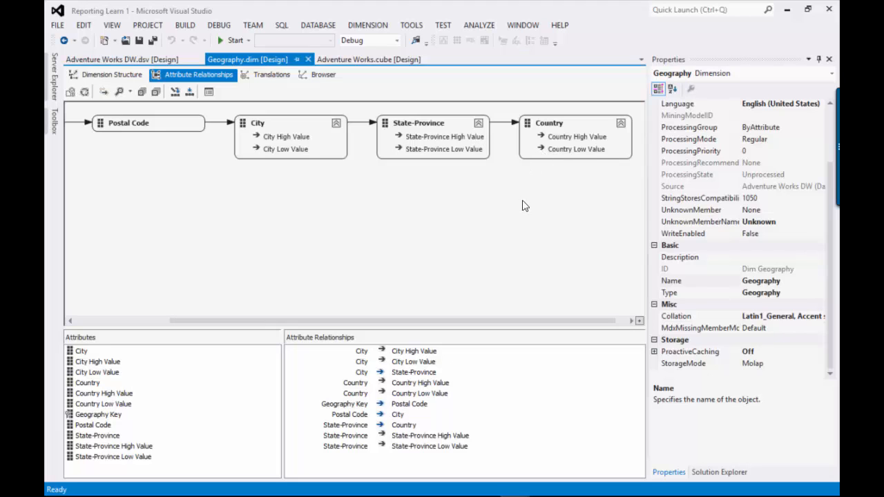
key("alt+Tab")
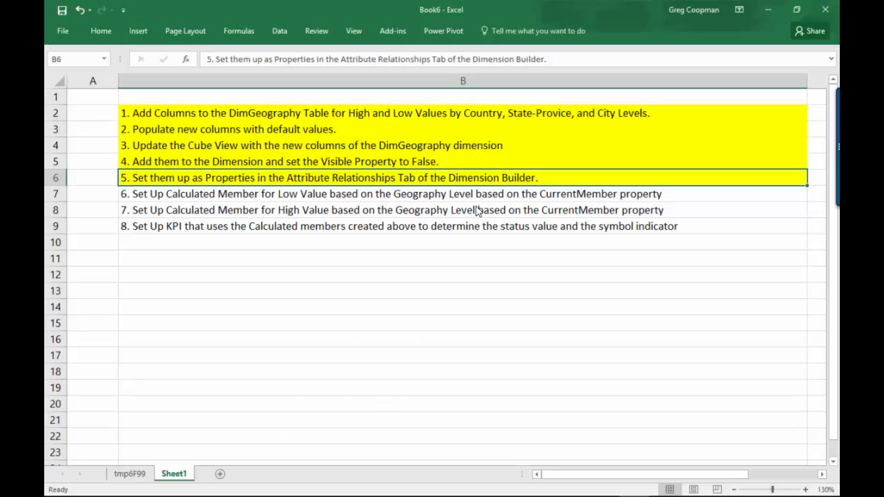
key("alt+Tab")
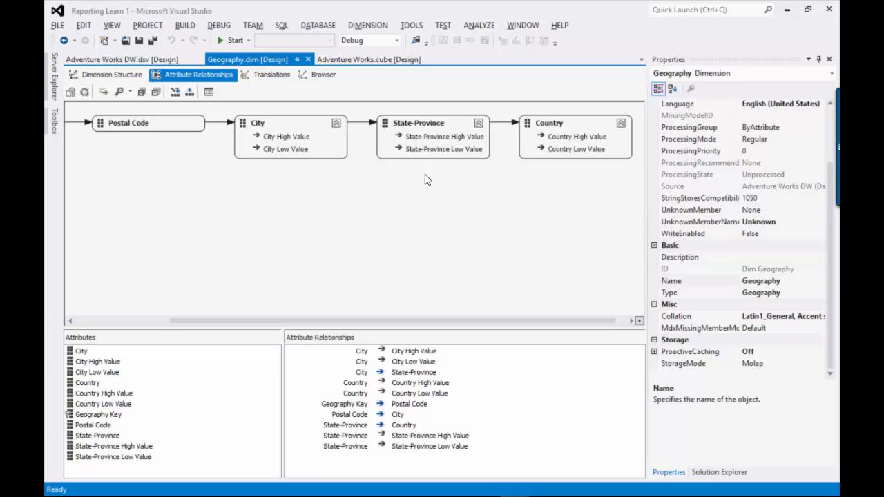
key("alt+Tab")
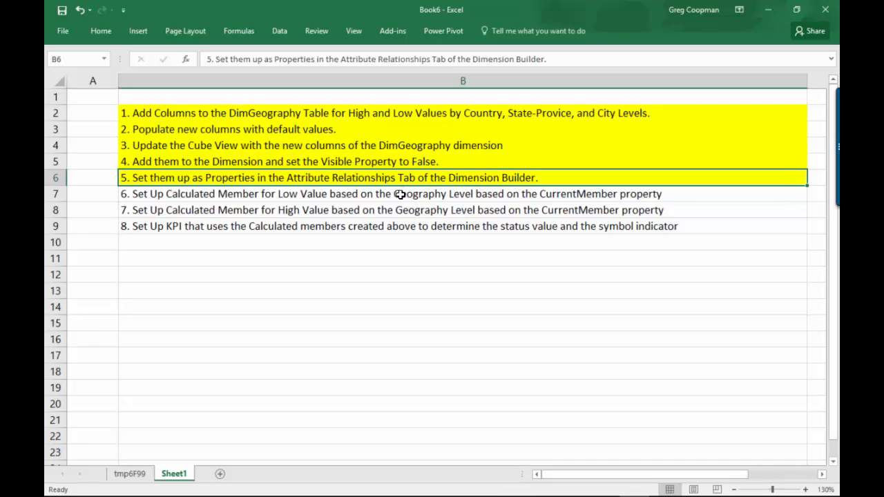
left_click(400, 194)
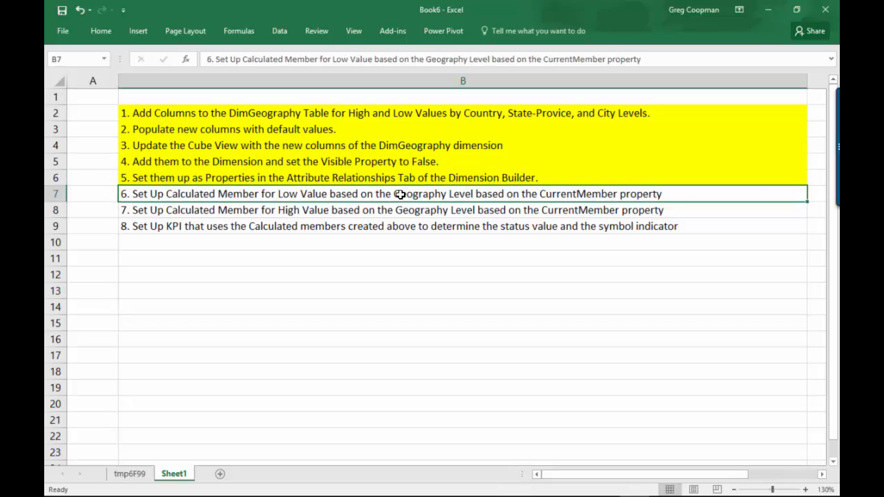
key("alt+Tab")
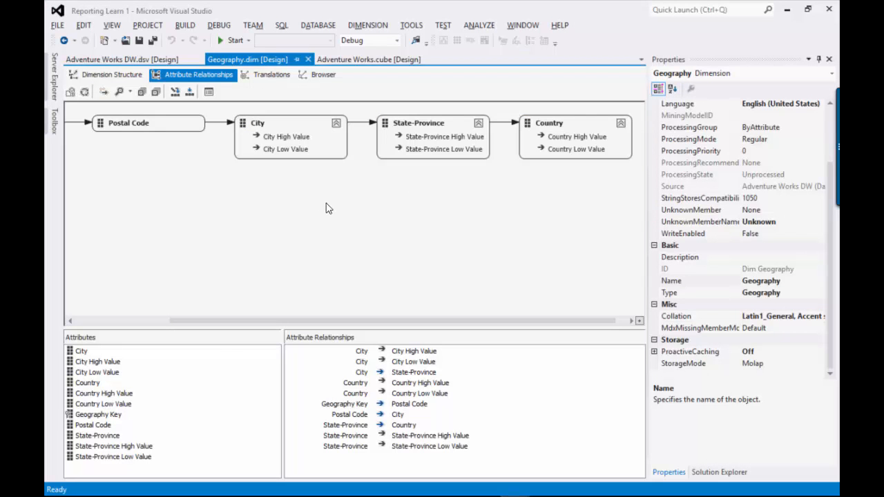
left_click(119, 74)
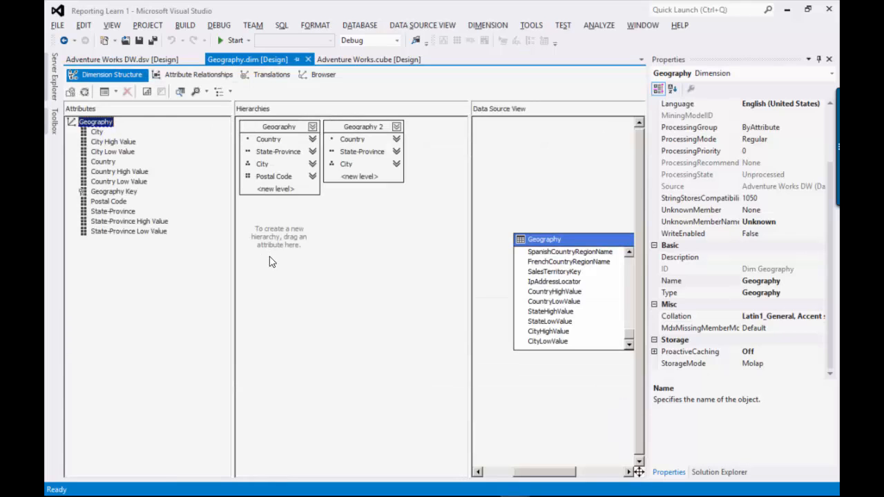
Switch to the Excel checklist and fill cells B7 and B8, the low and high calculated member steps, with yellow
mouse_move(285, 494)
left_click(279, 344)
mouse_move(342, 494)
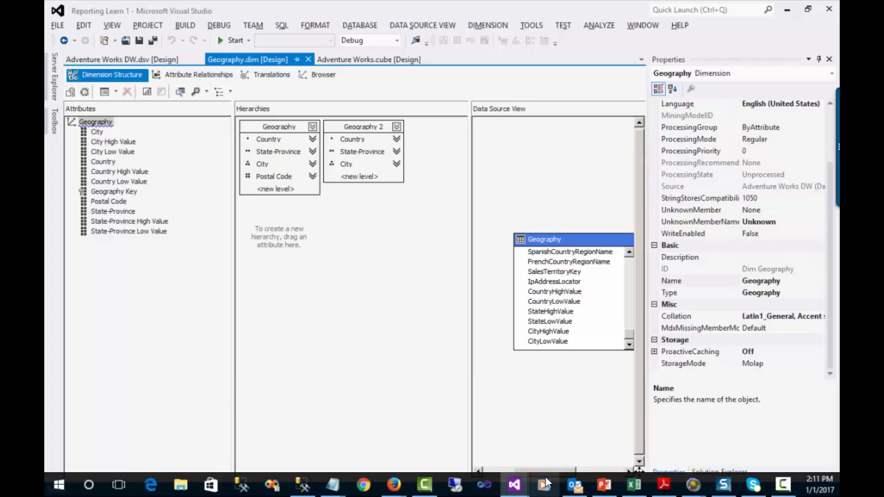
mouse_move(636, 483)
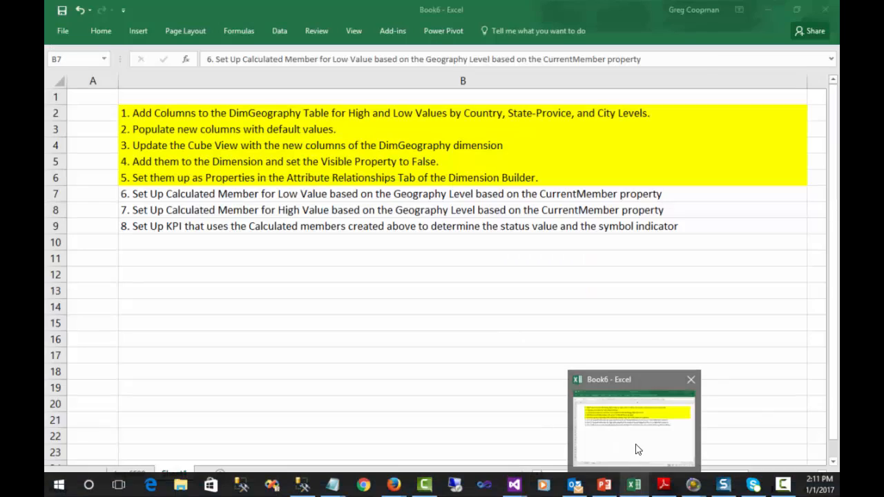
left_click(638, 450)
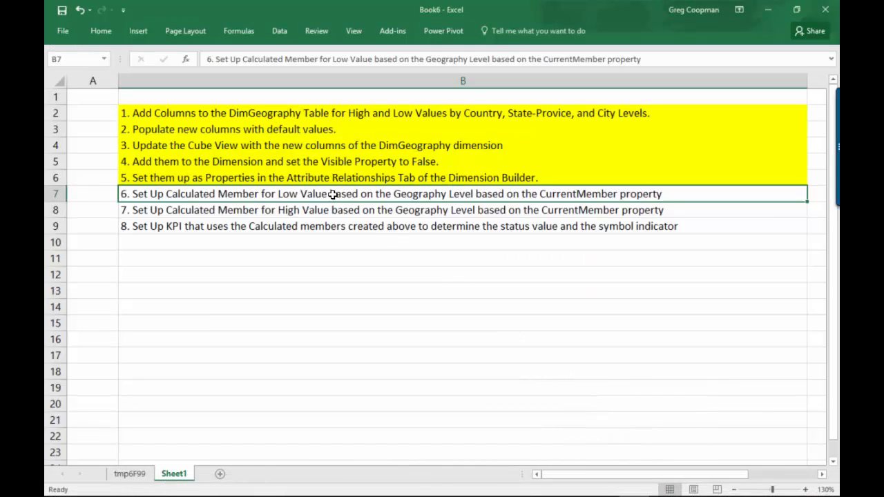
right_click(292, 196)
left_click(343, 177)
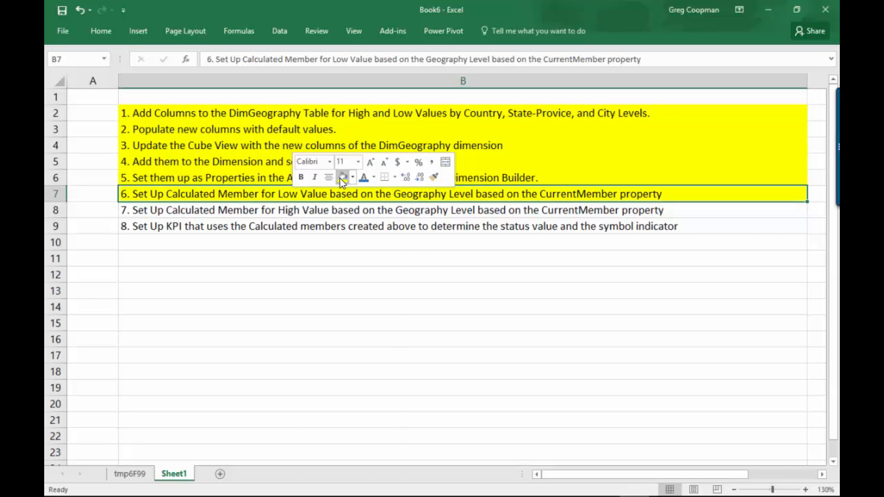
left_click(331, 209)
right_click(329, 208)
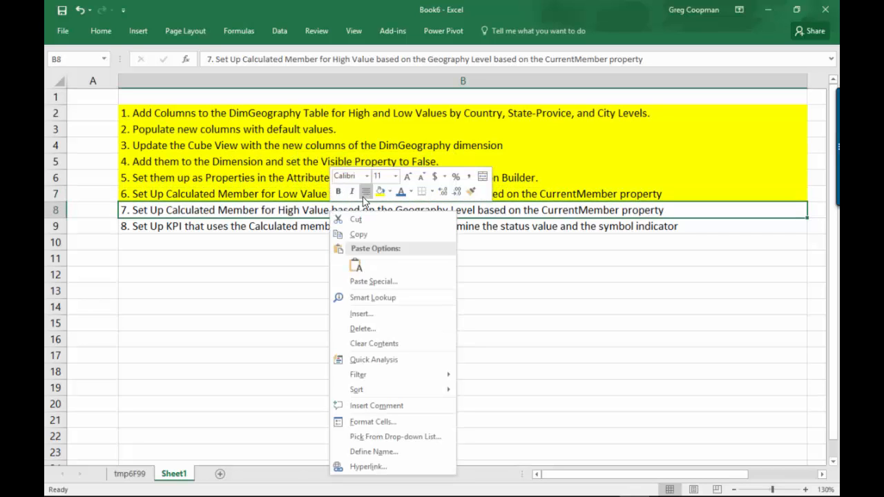
left_click(382, 192)
left_click(355, 229)
Switch to the Reporting Learn 1 Visual Studio window and close the Adventure Works cube, Adventure Works DW data source view and Geography dimension designers
mouse_move(482, 489)
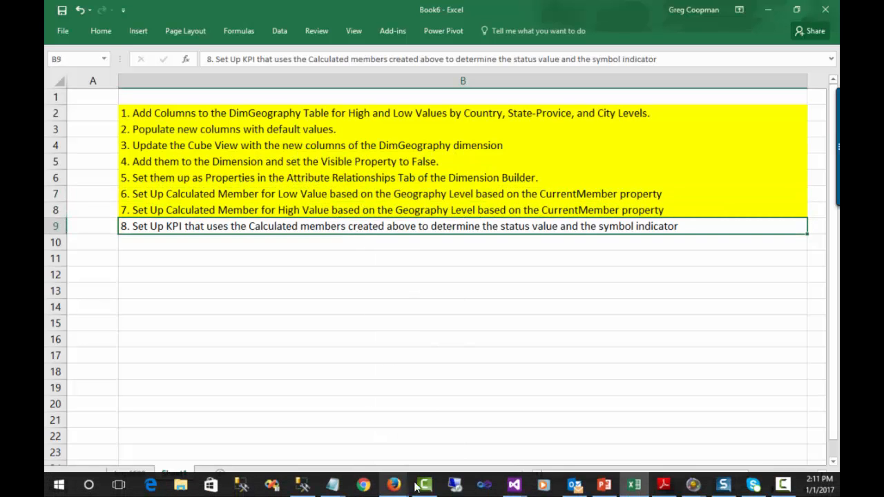
left_click(514, 485)
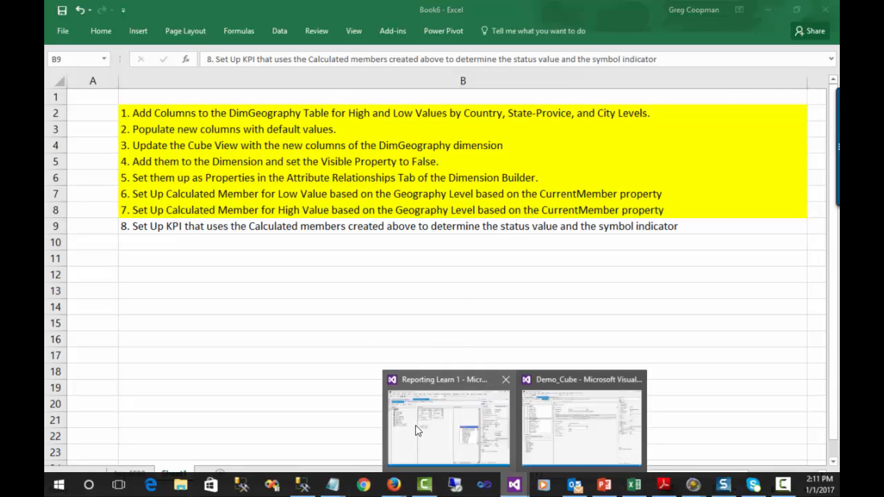
mouse_move(415, 431)
left_click(443, 428)
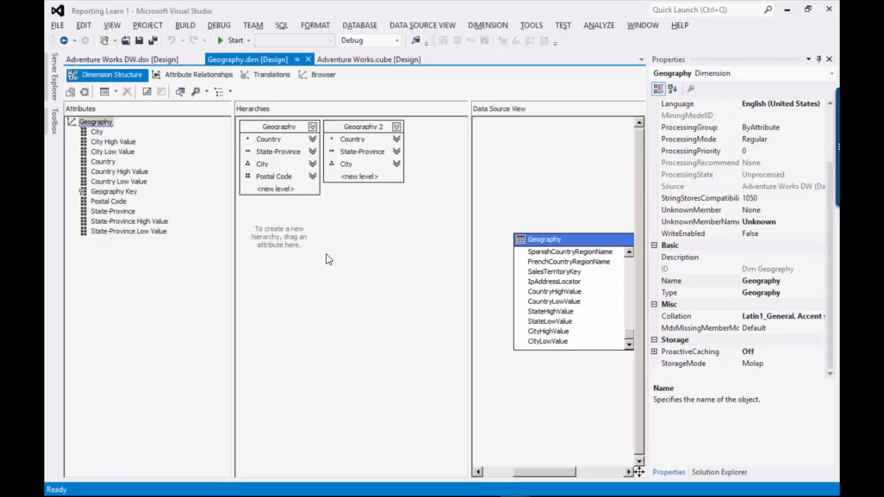
left_click(333, 61)
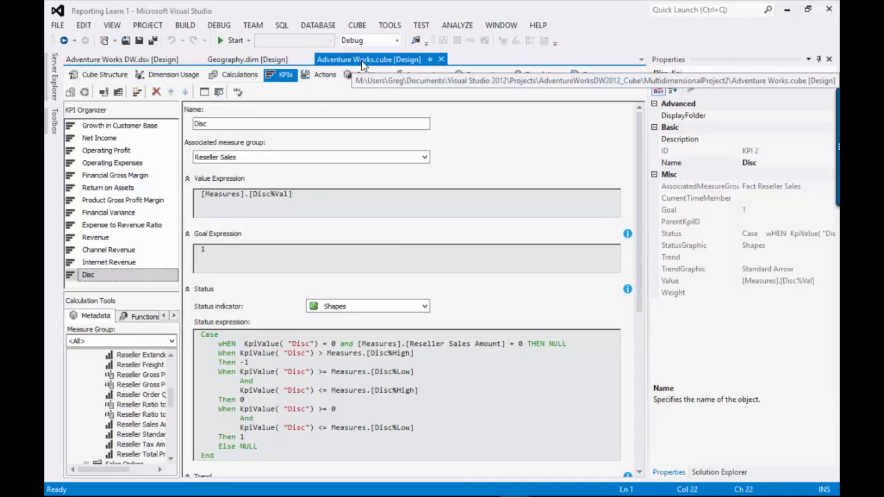
left_click(441, 59)
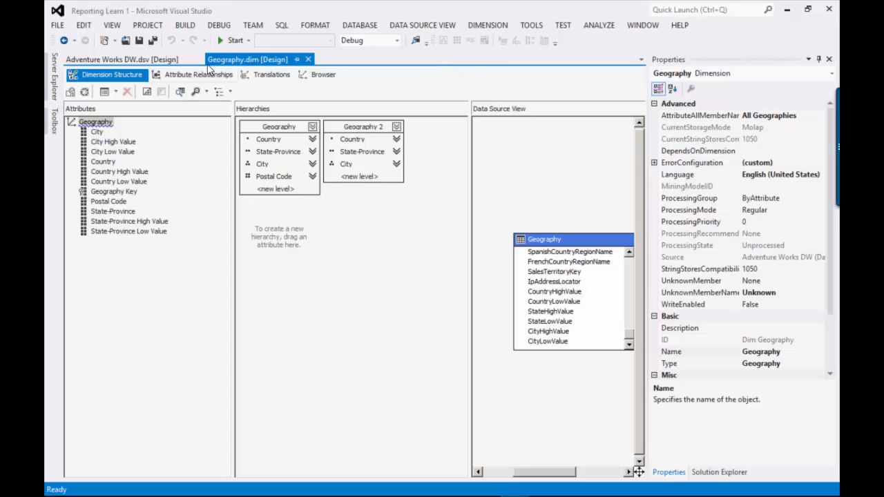
left_click(198, 60)
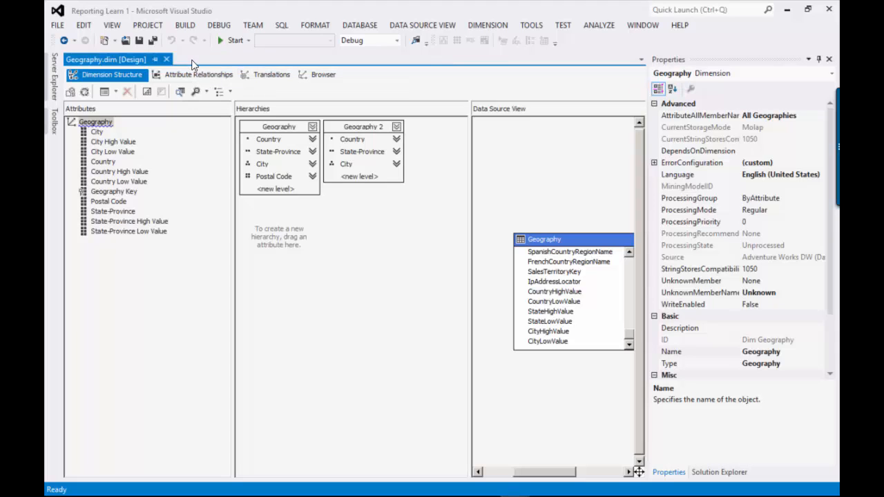
left_click(166, 61)
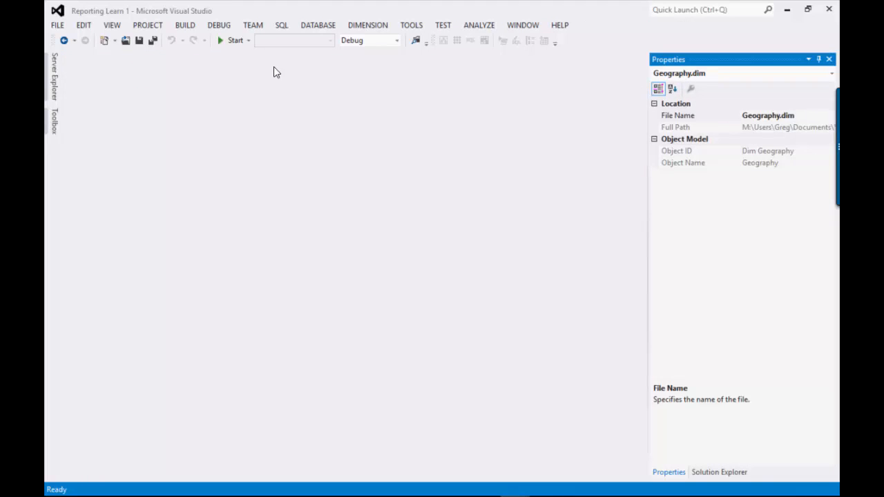
Reopen the Adventure Works cube from the solution and display its calculations
left_click(112, 25)
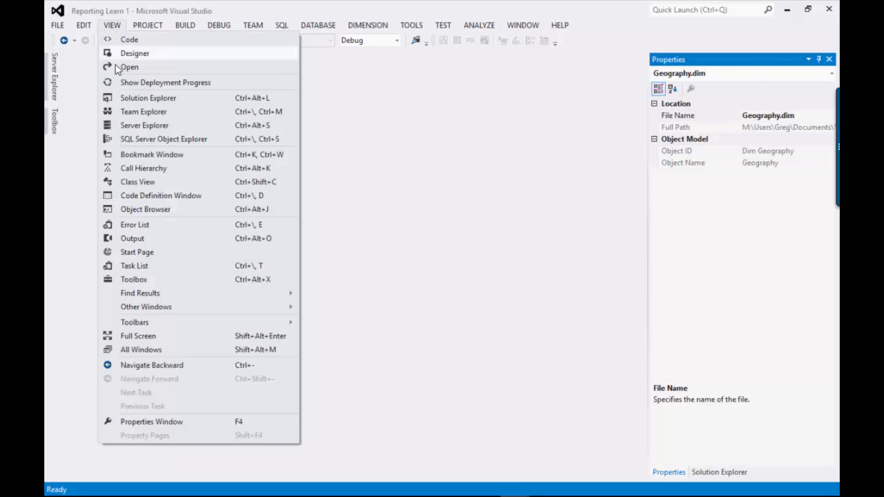
left_click(148, 98)
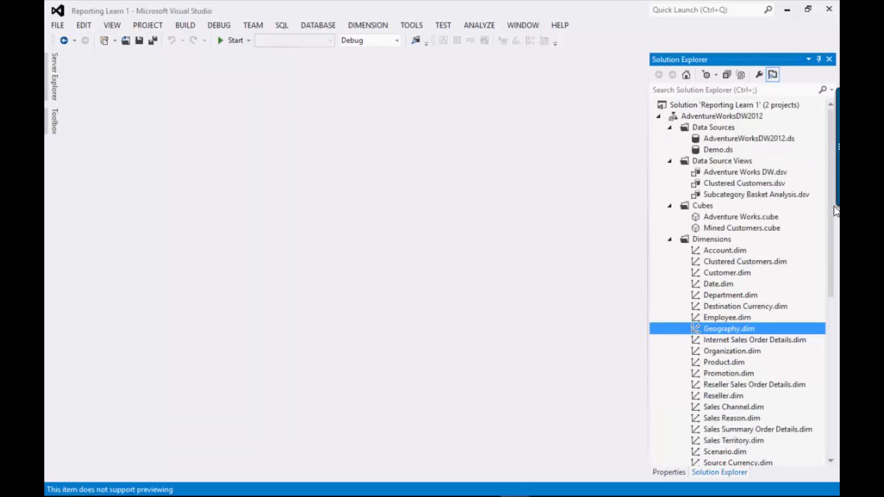
double_click(750, 218)
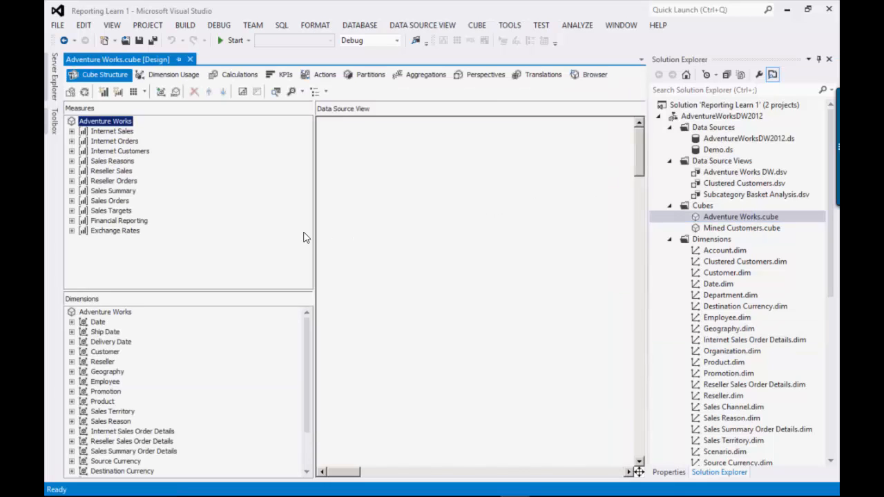
left_click_drag(316, 237, 201, 241)
left_click(232, 75)
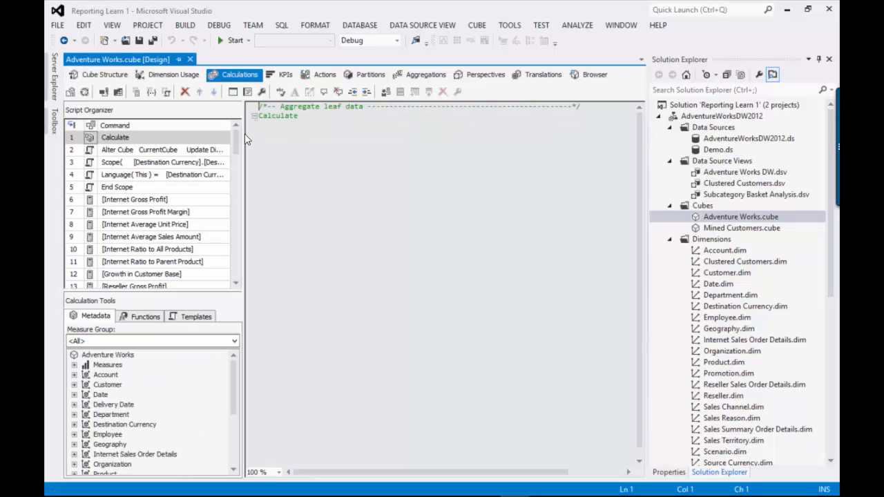
Compare the definitions of the Disc%High and Disc%Low calculated members at the end of the calculation script
left_click_drag(236, 152, 230, 277)
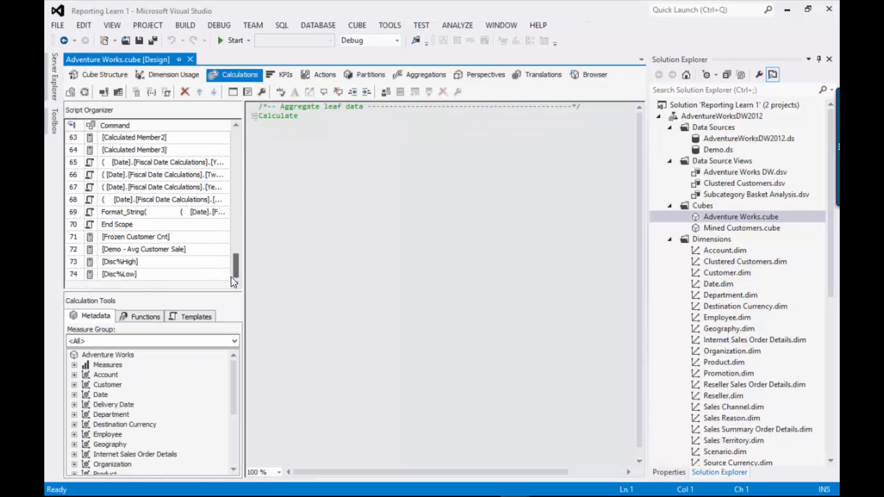
left_click(171, 263)
left_click(164, 277)
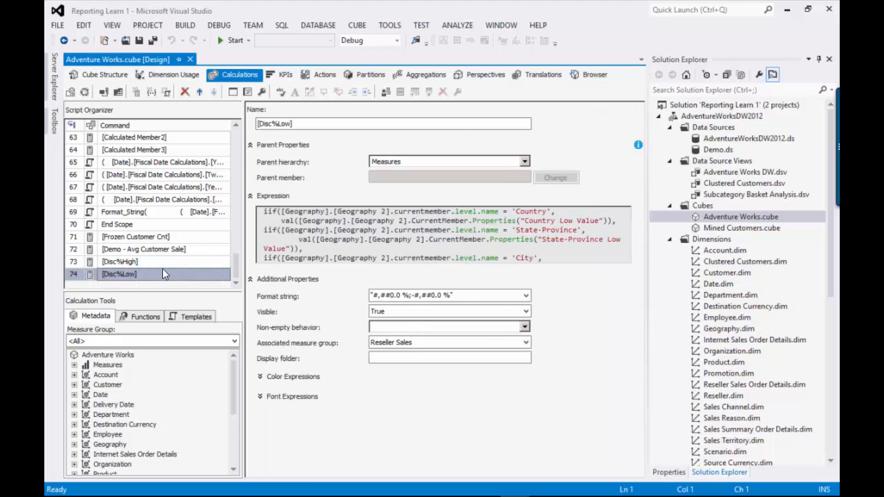
left_click(164, 267)
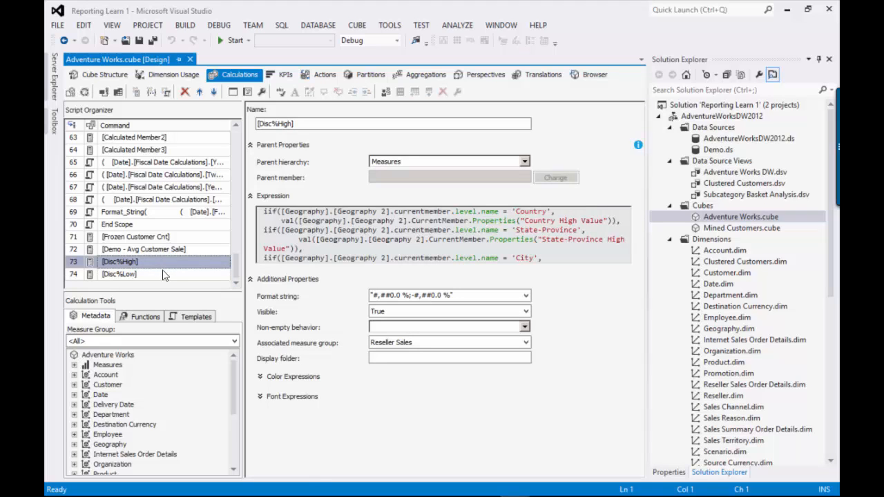
left_click(164, 276)
left_click(161, 264)
Copy the entire expression of the Disc%High calculated member
left_click(272, 230)
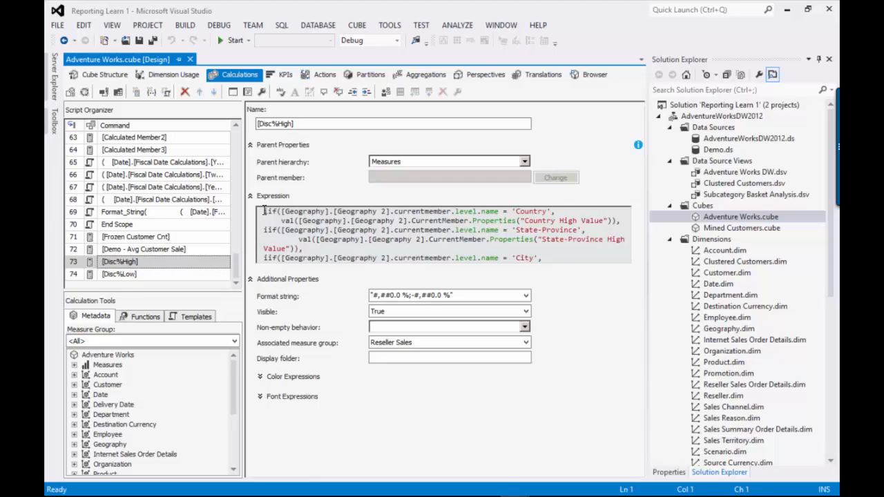
left_click_drag(263, 210, 425, 267)
right_click(419, 247)
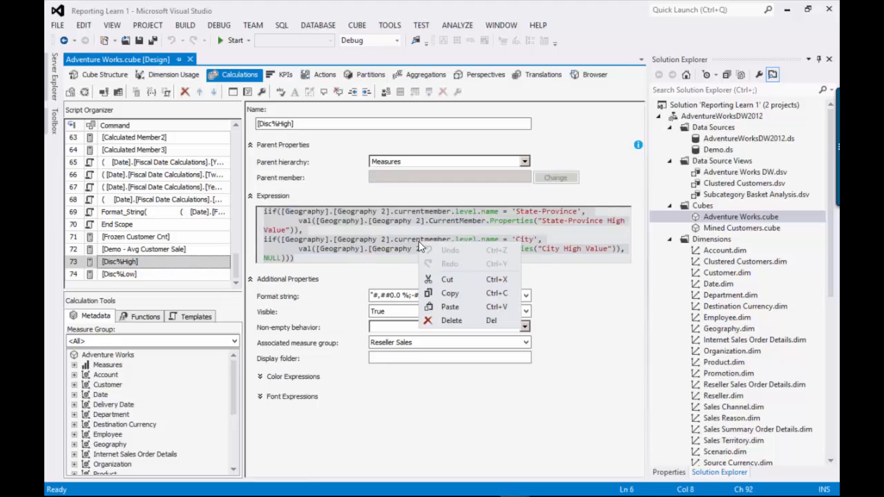
left_click(453, 294)
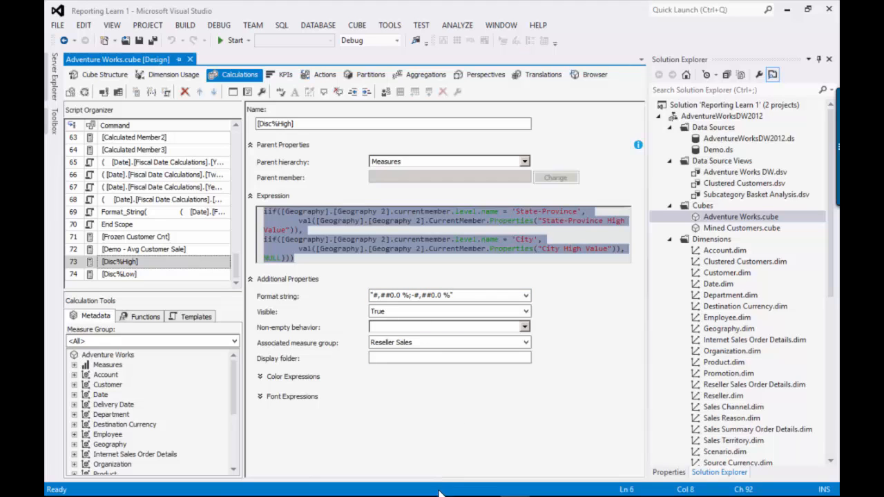
Switch to the Notepad window with the eight-step list, maximize it and paste the copied expression below step 8
mouse_move(424, 486)
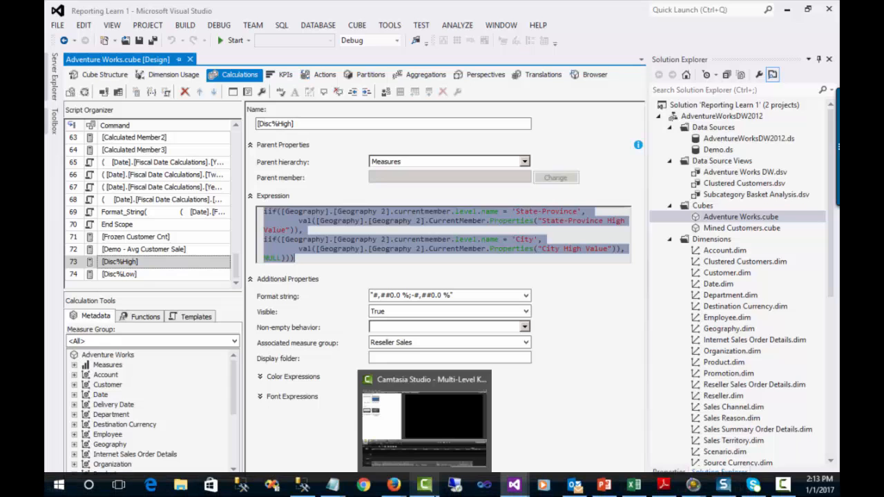
mouse_move(333, 485)
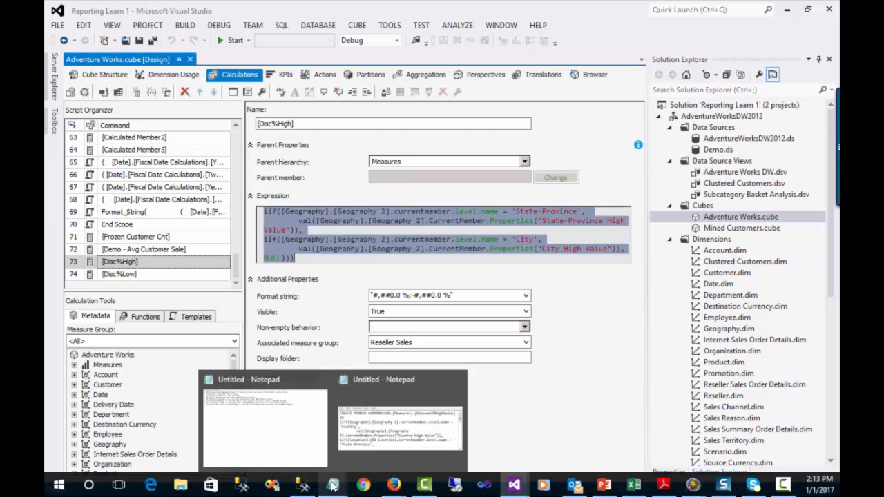
left_click(286, 452)
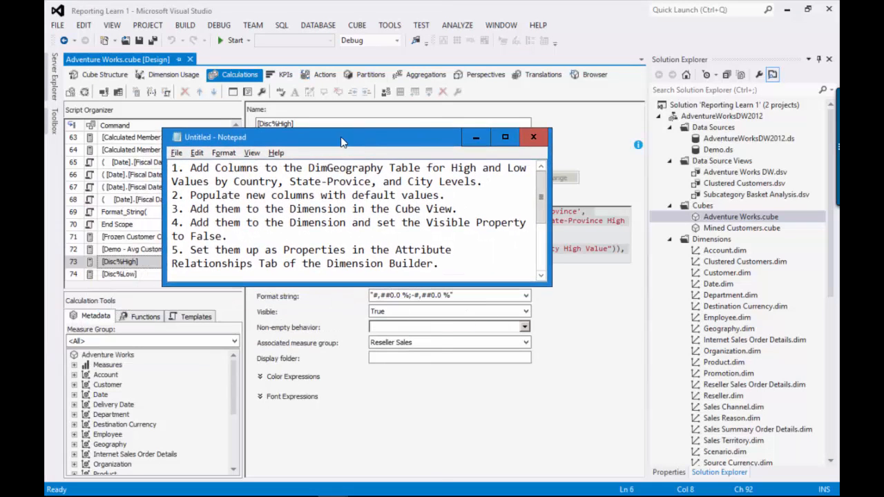
double_click(349, 137)
left_click(349, 136)
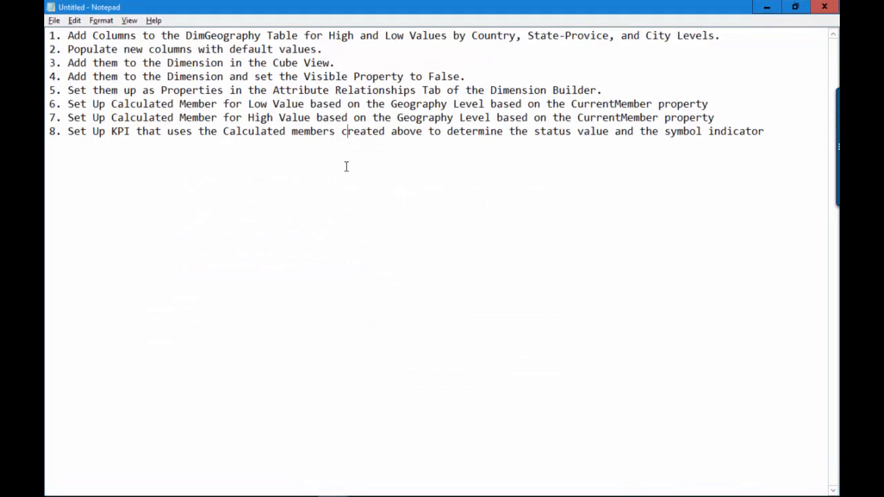
left_click(346, 166)
key("ctrl+v")
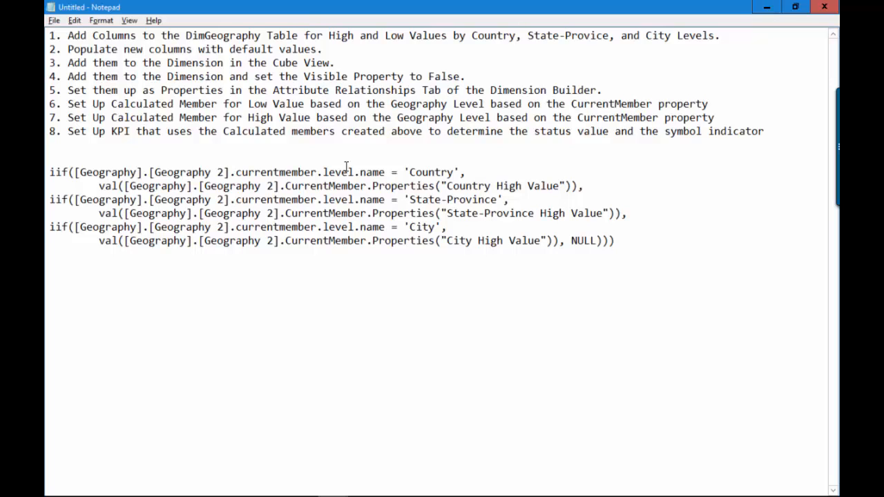
left_click(275, 291)
Switch to the Book6 workbook in Excel, show the tmp6F99 sheet and expand Canada in the PivotTable to its provinces
mouse_move(390, 486)
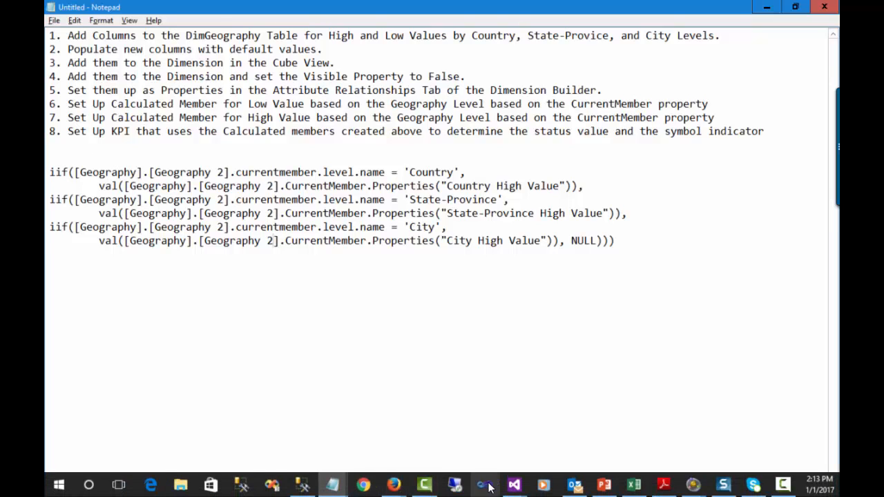
mouse_move(633, 489)
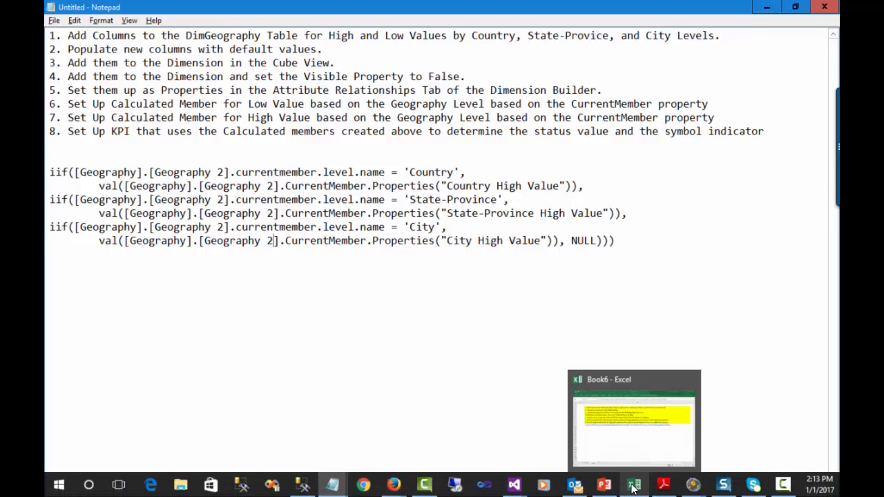
left_click(630, 436)
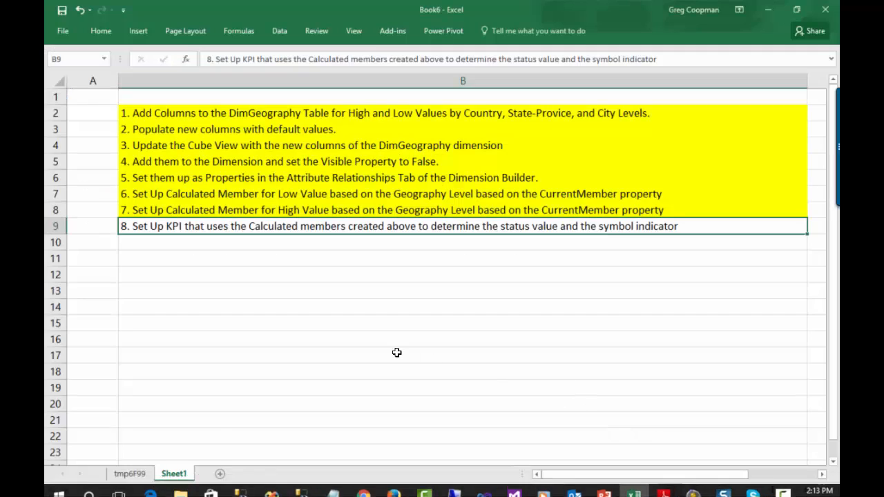
left_click(132, 474)
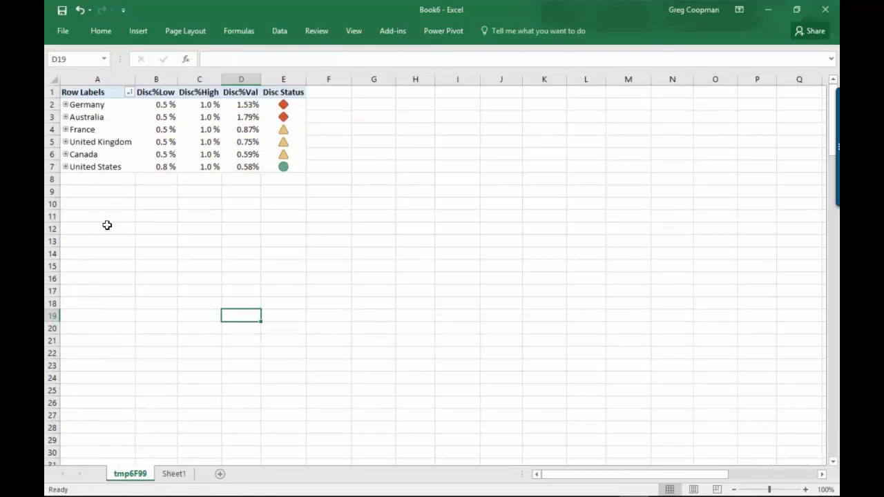
left_click(90, 156)
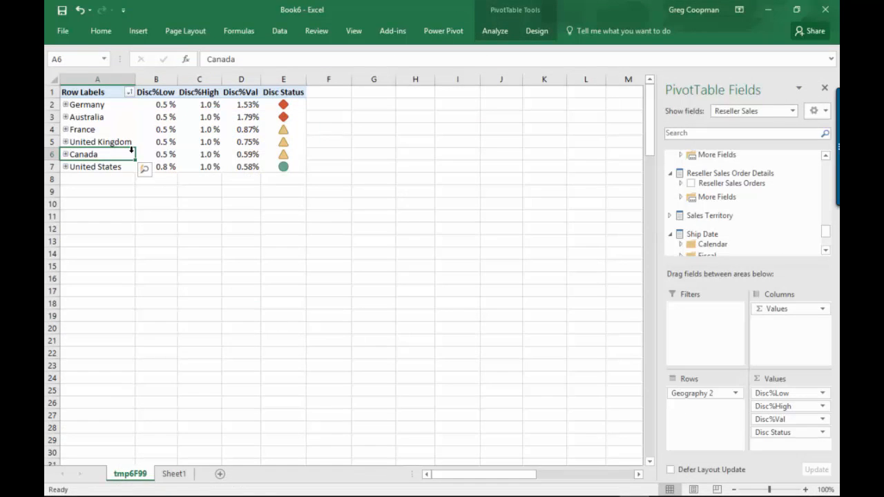
left_click(66, 154)
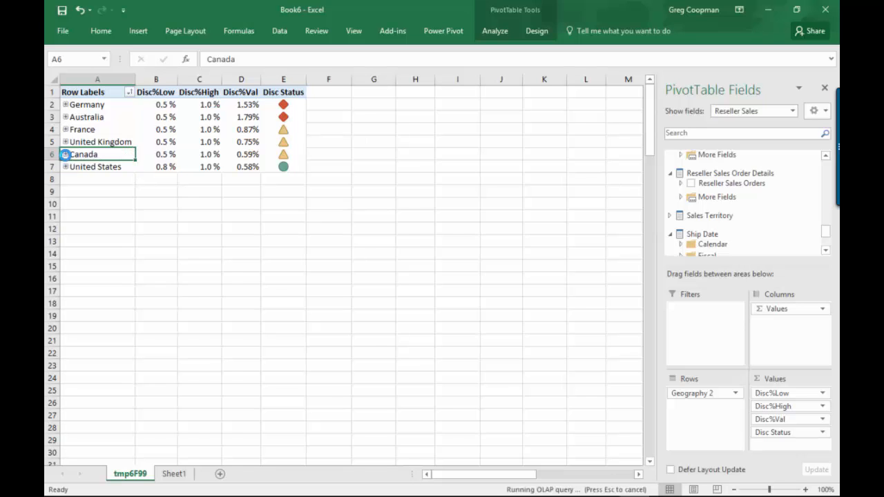
Examine the Canada row against its provinces British Columbia, Quebec and Ontario in the PivotTable
left_click(87, 168)
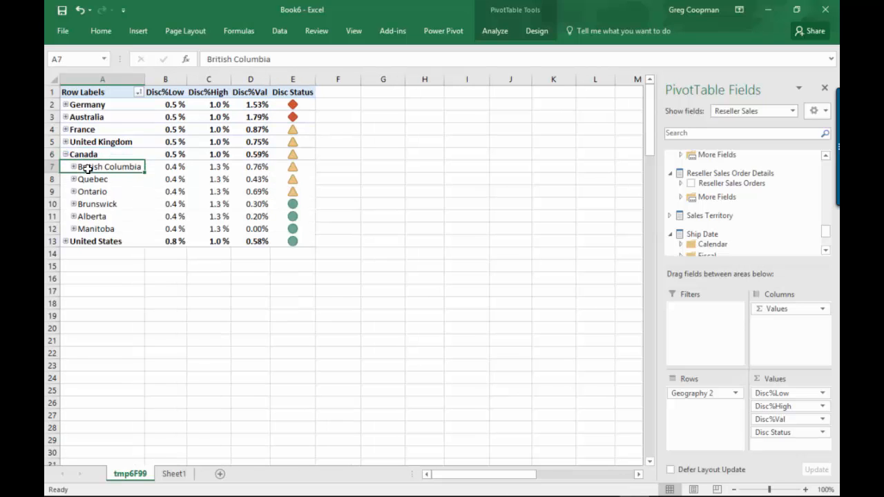
left_click(92, 180)
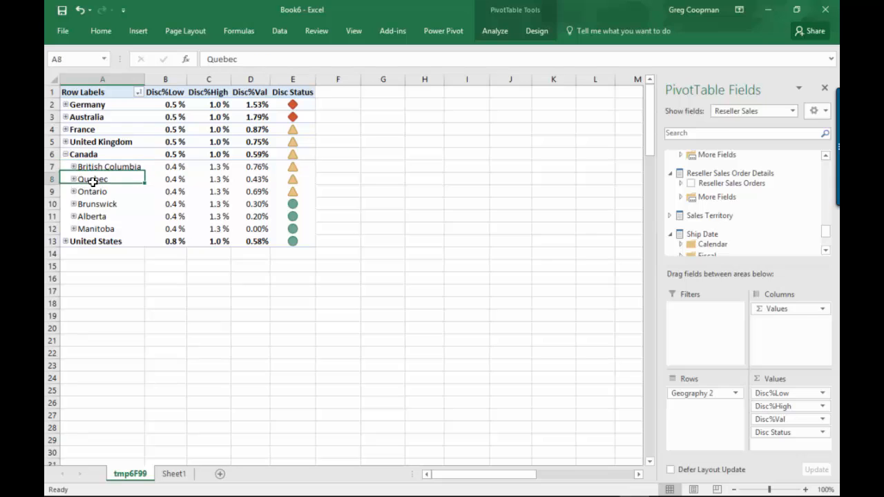
left_click(90, 192)
left_click(90, 157)
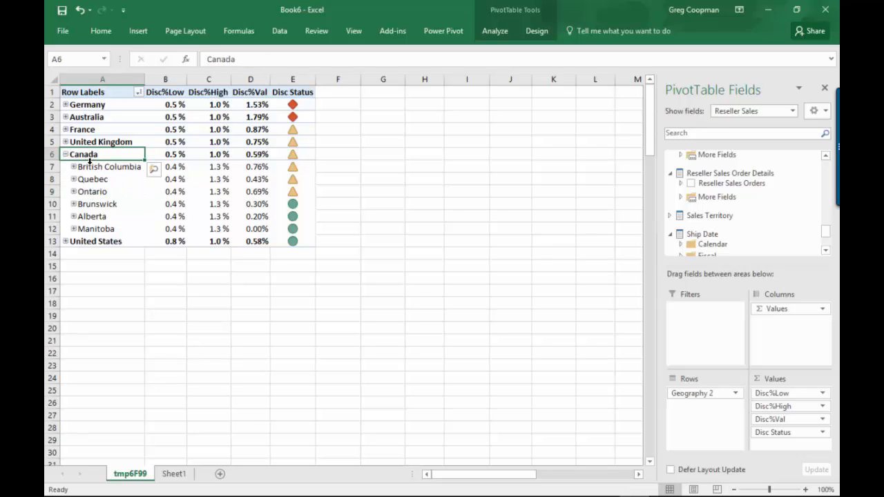
left_click(89, 168)
left_click(90, 178)
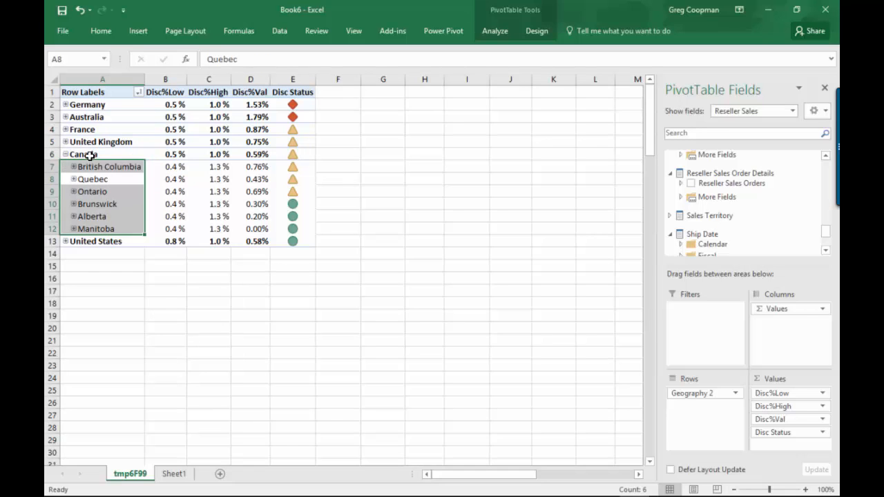
left_click(88, 155)
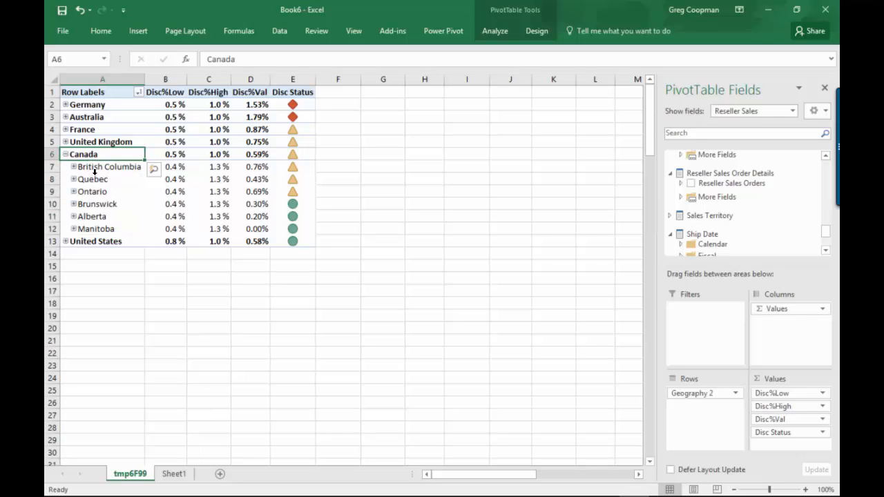
Inspect the high and low value member properties of Canada at country level and Quebec at state-province level
left_click(57, 155)
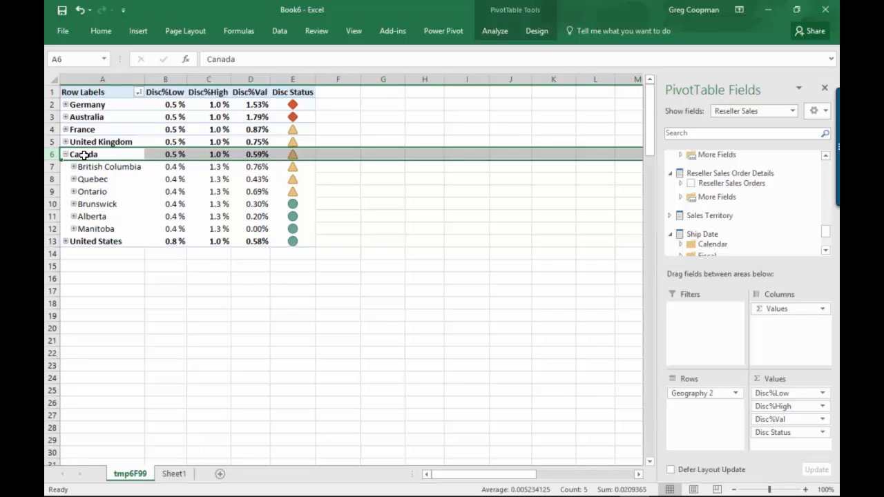
mouse_move(106, 155)
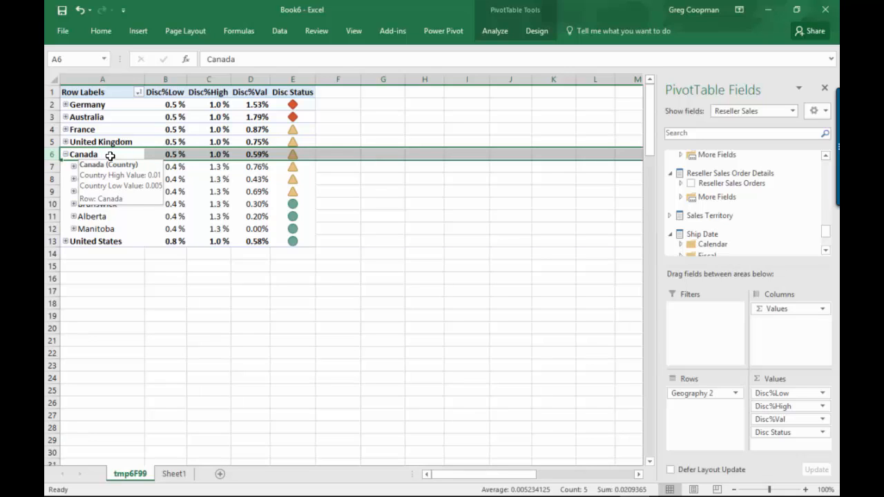
left_click(102, 218)
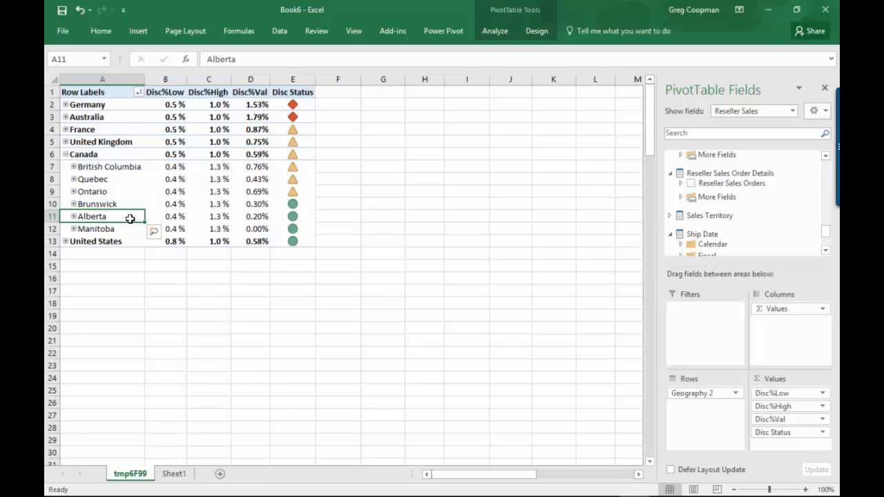
mouse_move(128, 219)
left_click(71, 155)
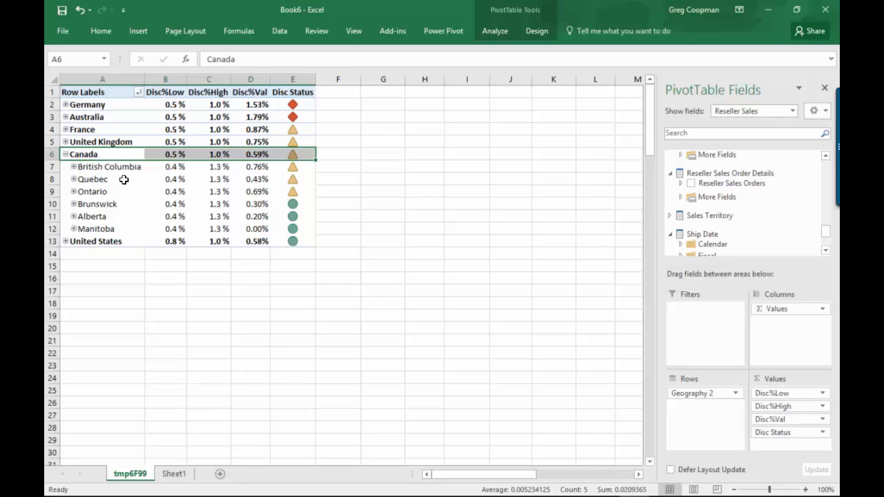
mouse_move(122, 181)
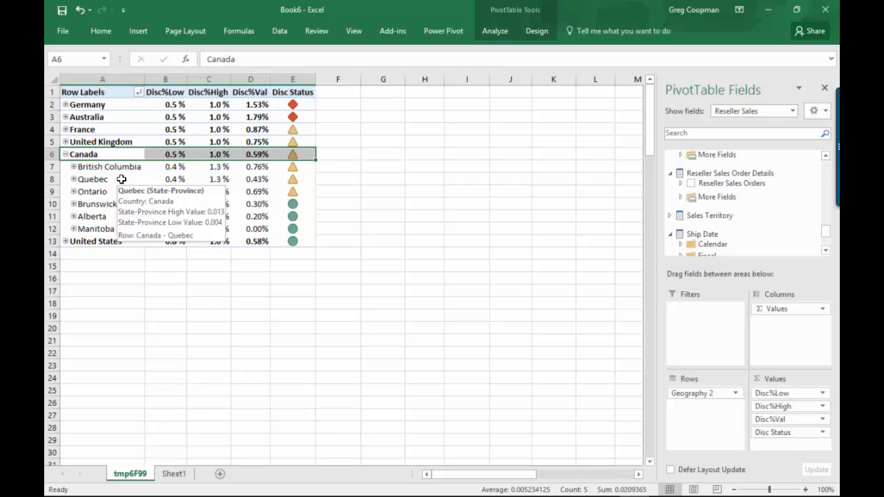
left_click(89, 155)
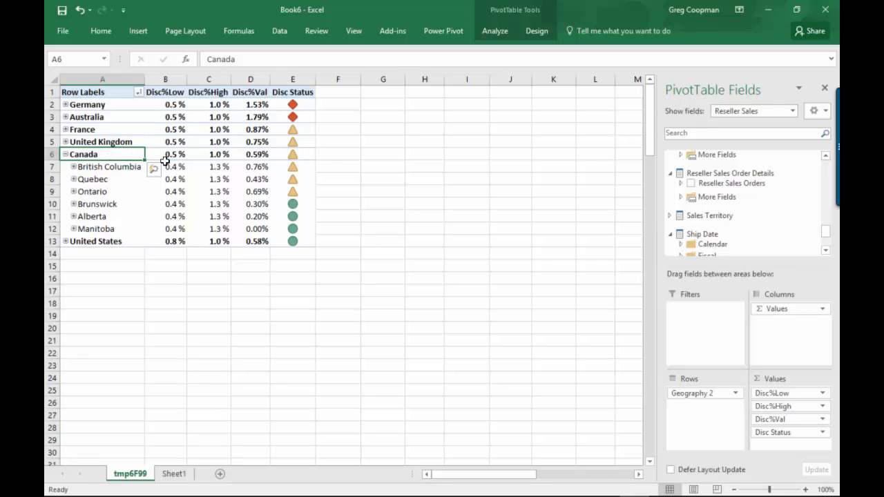
Expand British Columbia to its cities and inspect the city high and low value properties of Langford
left_click(129, 168)
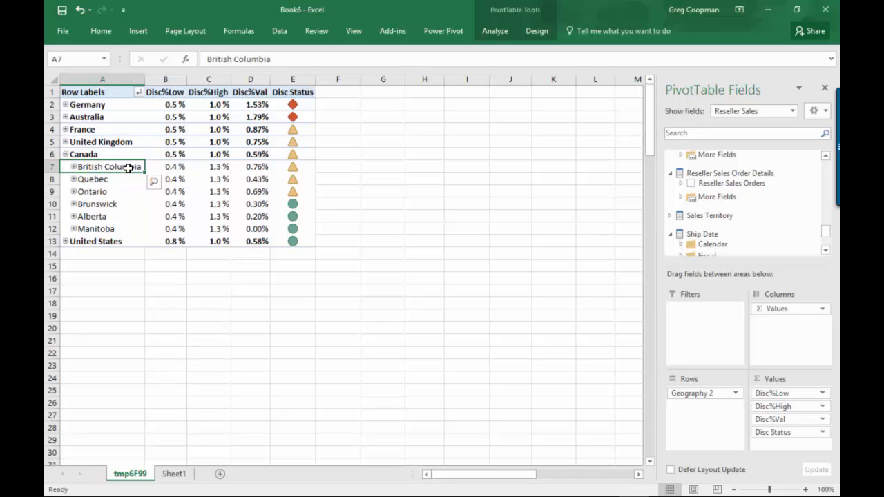
left_click(74, 167)
left_click(169, 204)
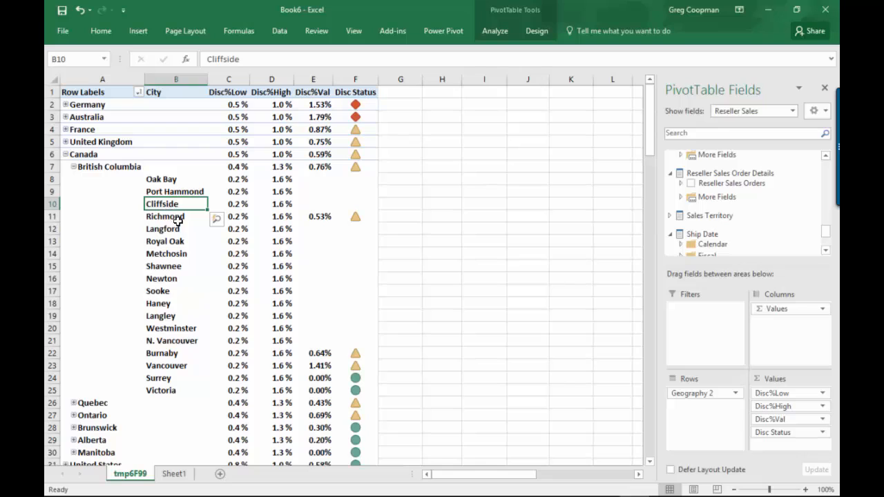
mouse_move(201, 258)
mouse_move(283, 101)
mouse_move(187, 229)
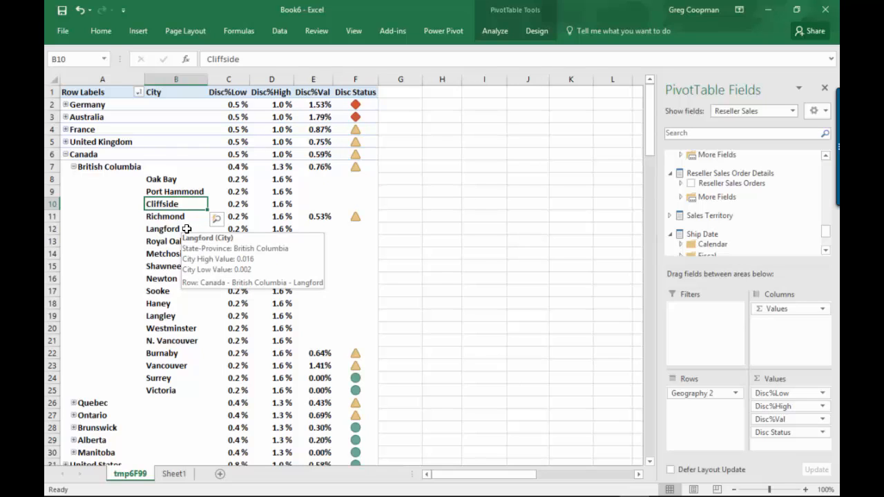
Examine Richmond's row, the Disc%Low and Disc%High columns and the Canada member in the PivotTable
left_click(178, 217)
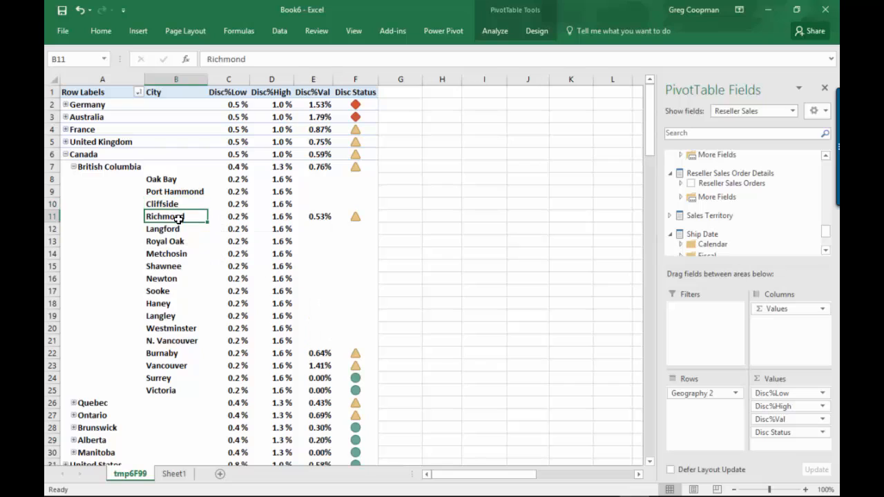
mouse_move(187, 218)
mouse_move(231, 99)
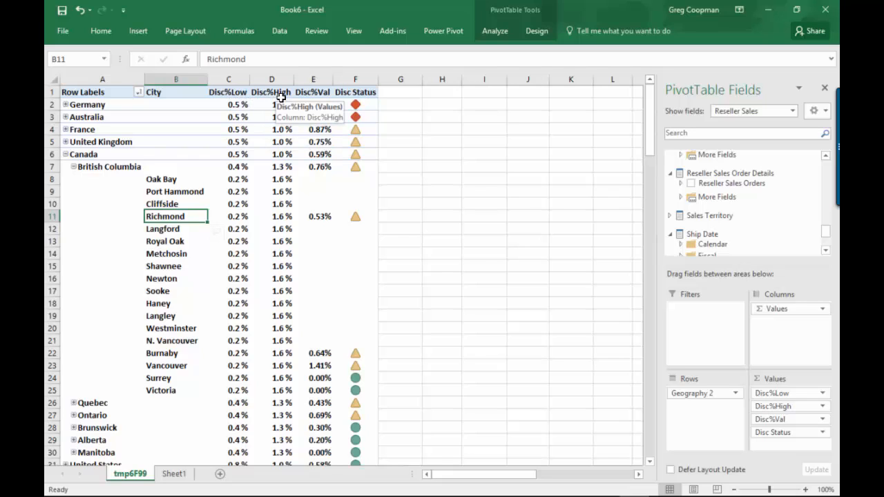
left_click(111, 156)
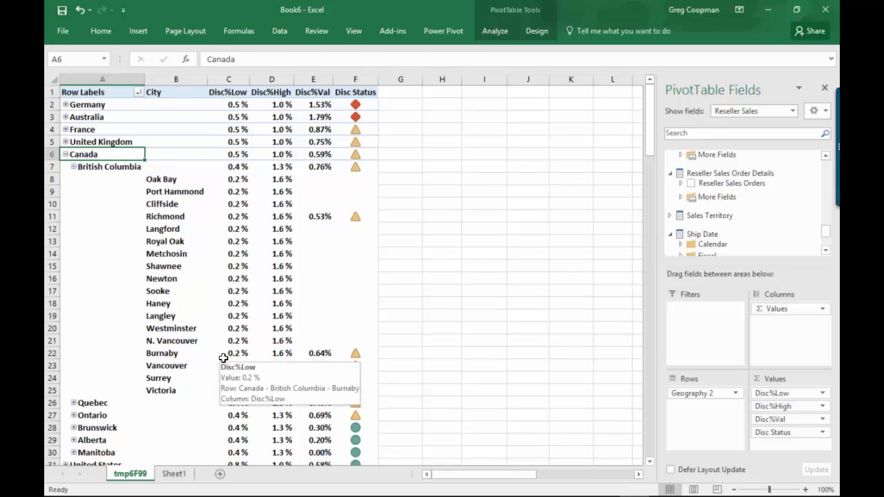
Switch to Notepad and highlight the 'Country' level condition and its Country High Value property in the expression
key("alt+Tab")
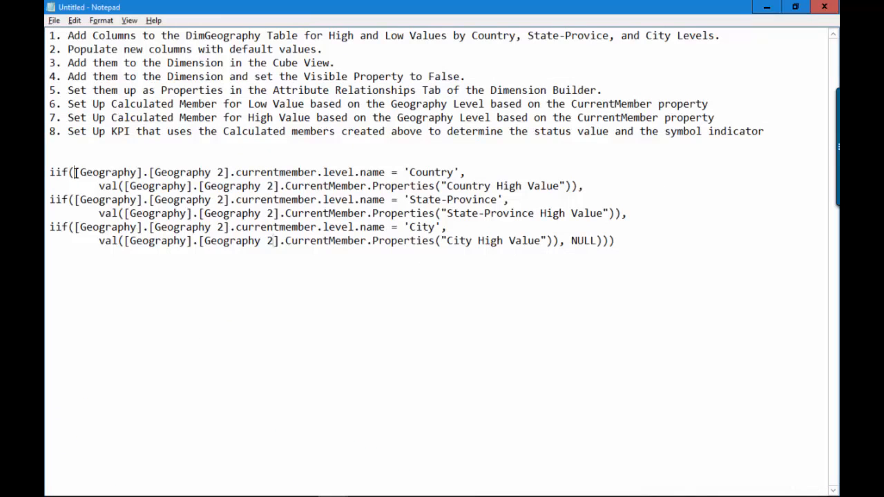
left_click_drag(76, 173, 461, 171)
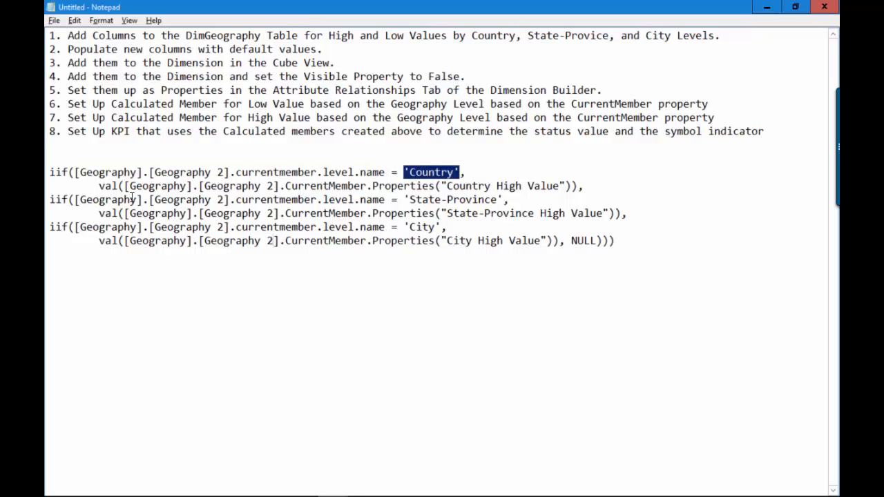
left_click_drag(99, 186, 560, 187)
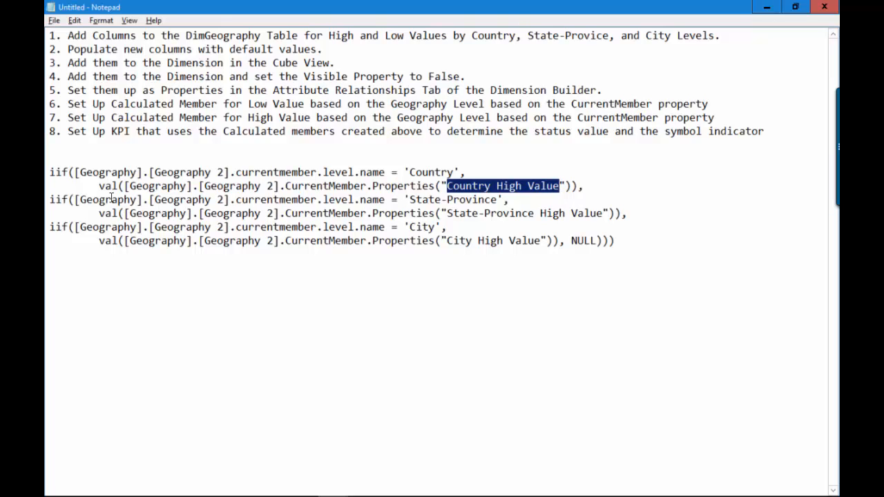
Highlight the State-Province branch's level.name test and State-Province High Value property, and examine the final NULL fallback
double_click(331, 200)
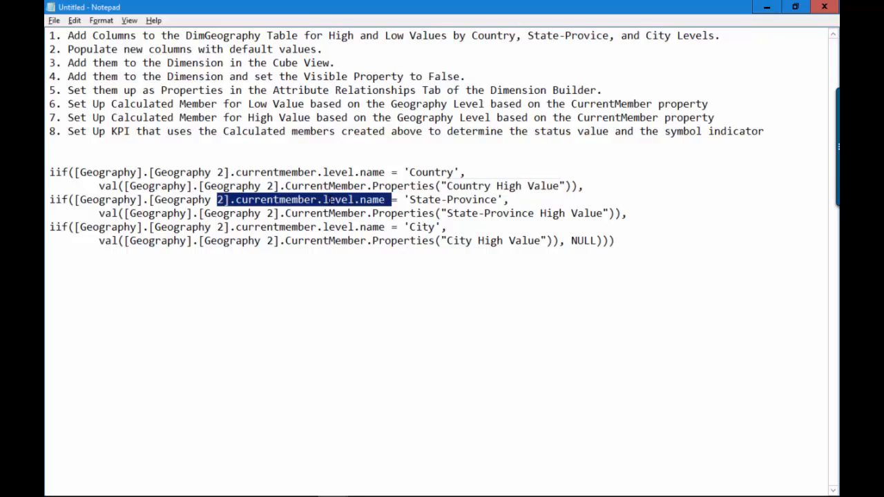
left_click_drag(323, 199, 387, 200)
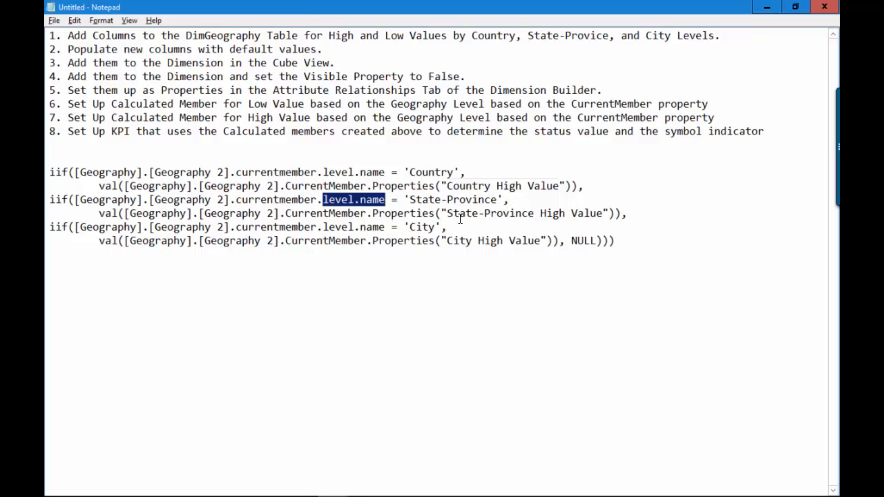
left_click_drag(446, 213, 602, 218)
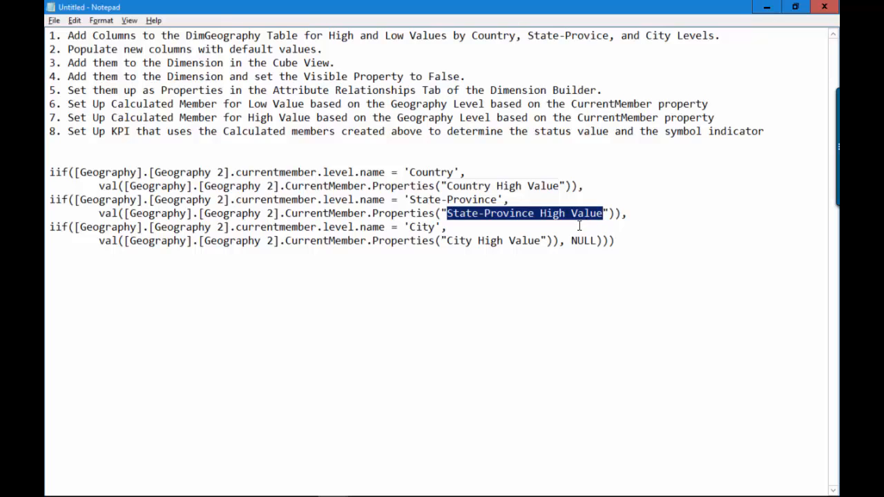
left_click(431, 256)
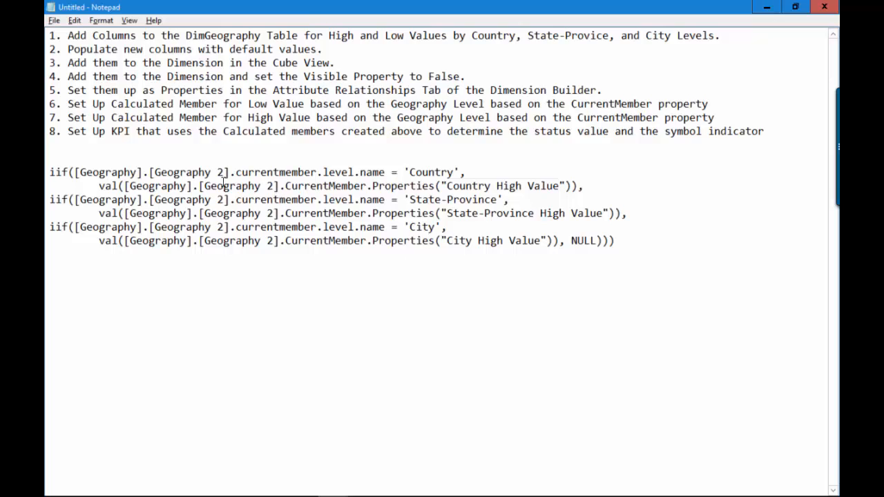
double_click(584, 241)
left_click(568, 263)
Switch to the Reporting Learn 1 project in Visual Studio and copy the whole expression of the Disc%Low calculated member
mouse_move(492, 493)
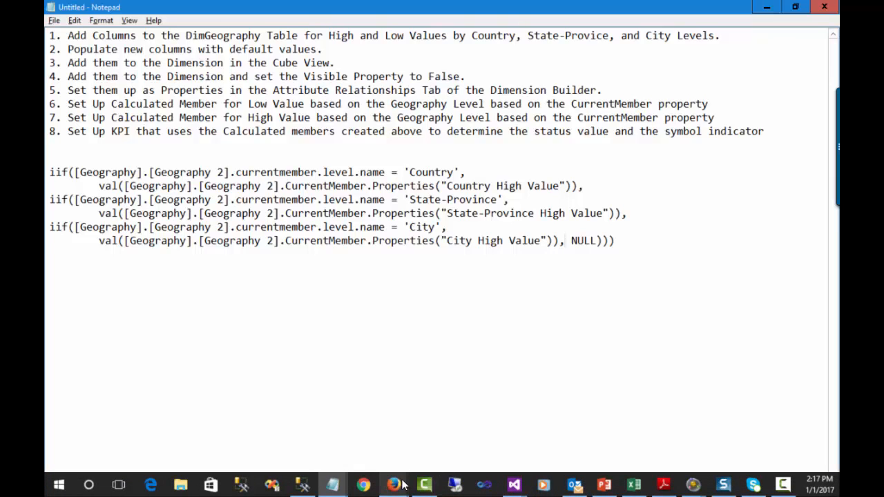
mouse_move(398, 485)
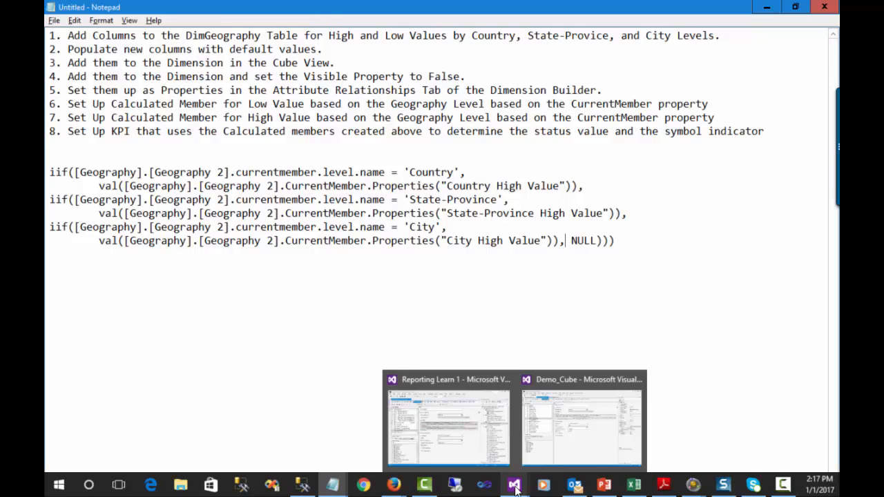
left_click(450, 443)
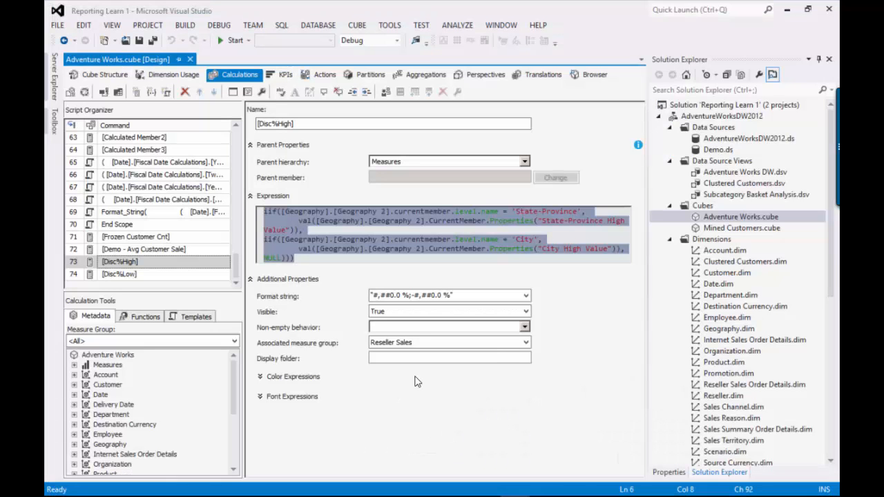
left_click(350, 222)
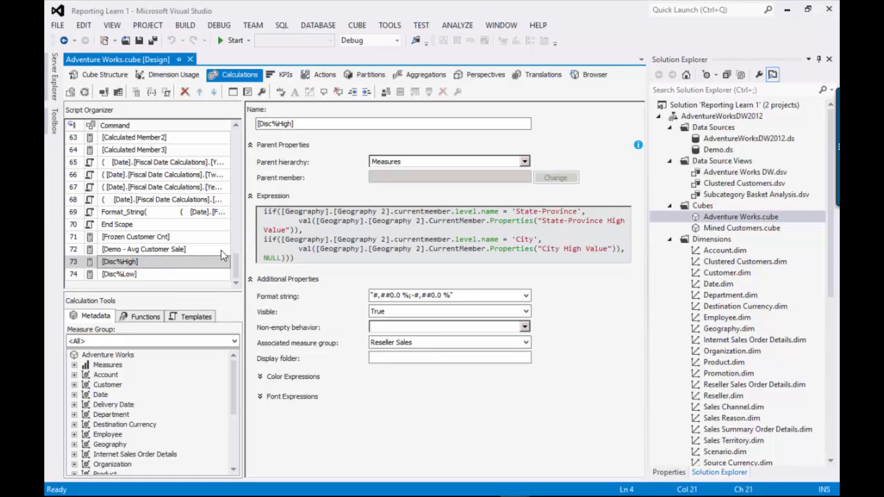
left_click(164, 276)
left_click(302, 248)
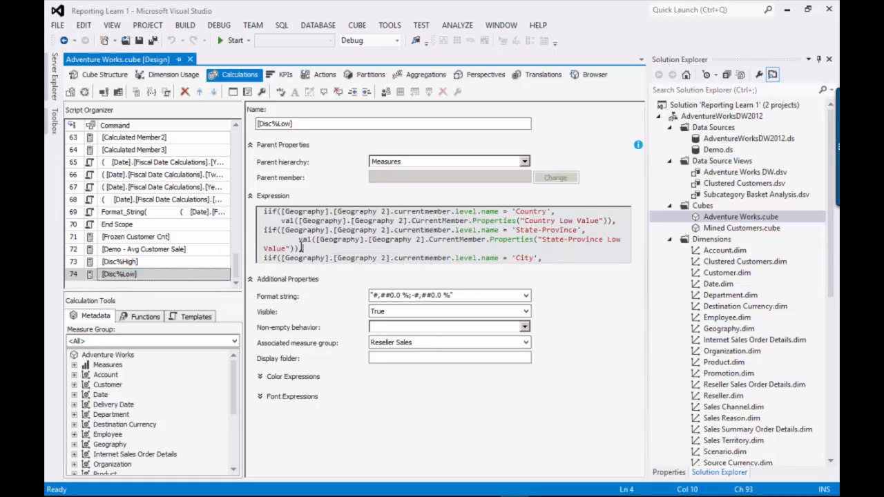
left_click(264, 213)
key("ctrl+a")
key("ctrl+c")
Paste the Disc%Low expression into the Notepad notes below the high value expression, separated by a blank line
key("alt+Tab")
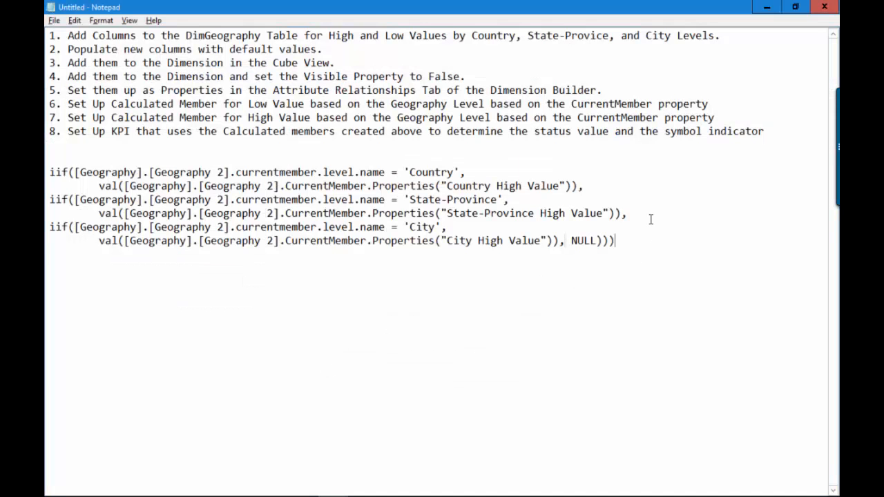
key("ctrl+End")
key("Return")
key("Return")
key("ctrl+v")
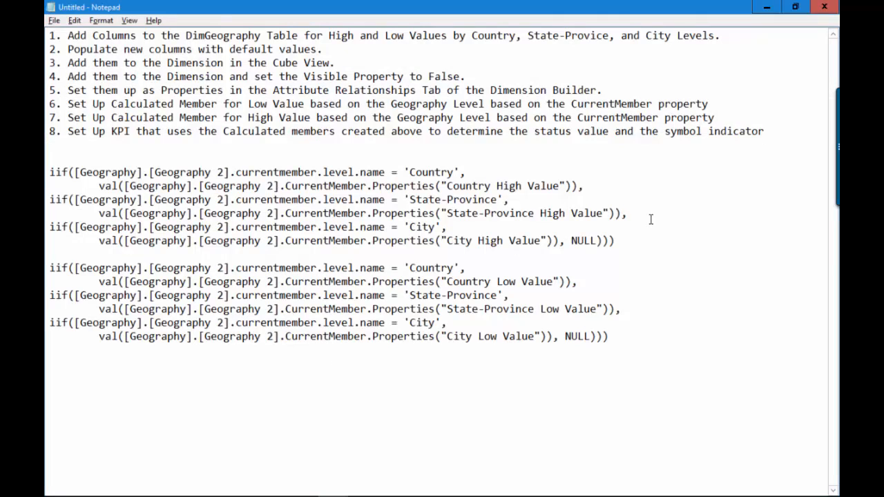
Highlight the word Low in the Country, State-Province and City property names of the pasted expression
double_click(508, 282)
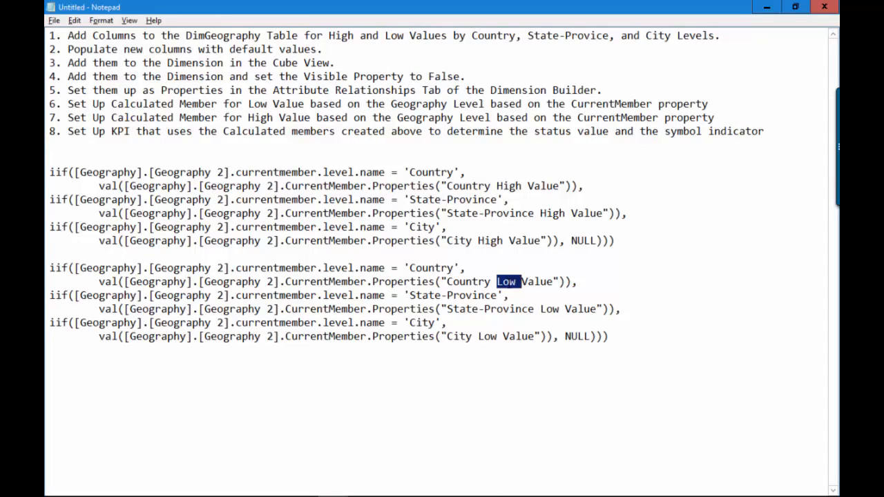
double_click(551, 309)
left_click(551, 309)
double_click(495, 337)
left_click(475, 308)
Switch back to Visual Studio and compare the definitions of the Disc%High and Disc%Low calculated members
key("alt+Tab")
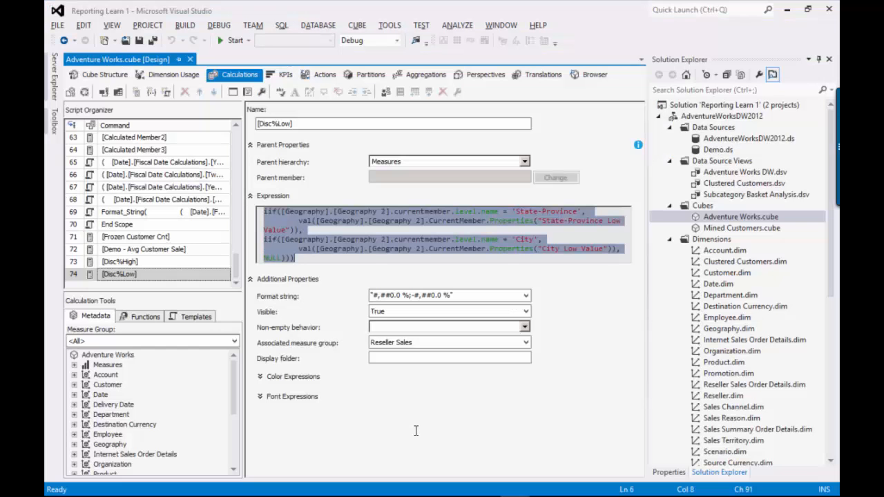
left_click(177, 263)
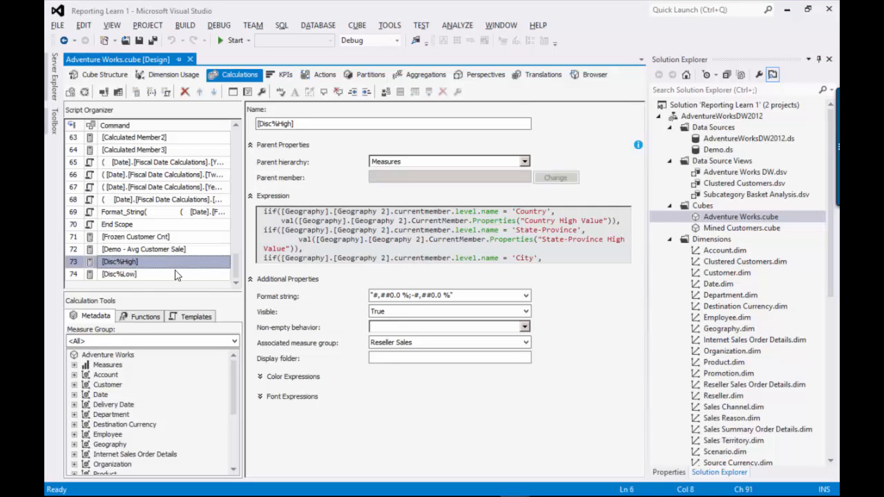
left_click(177, 274)
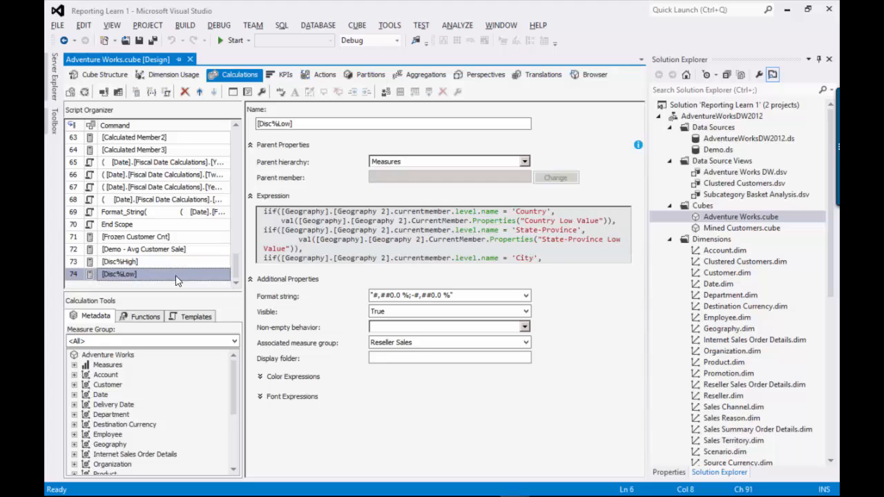
left_click(188, 265)
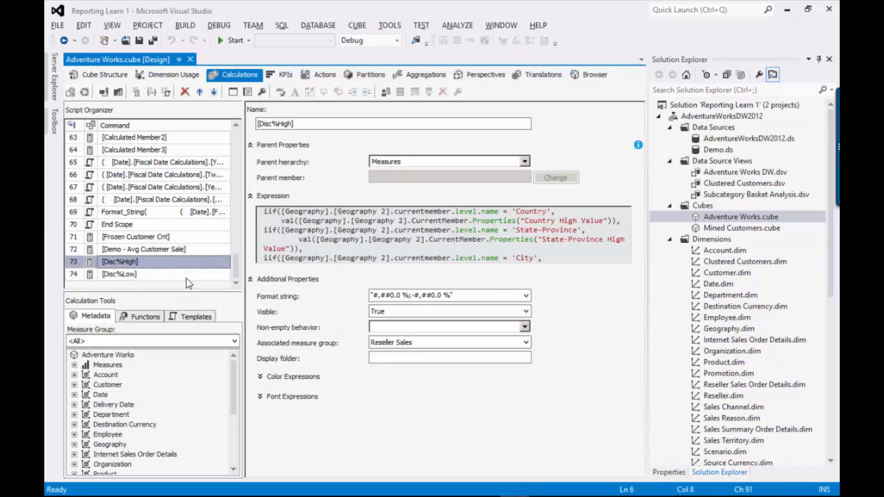
left_click(186, 278)
Switch to the Book6 workbook in Excel and compare Disc%Low and Disc%High for British Columbia's cities with Quebec and Ontario
mouse_move(423, 493)
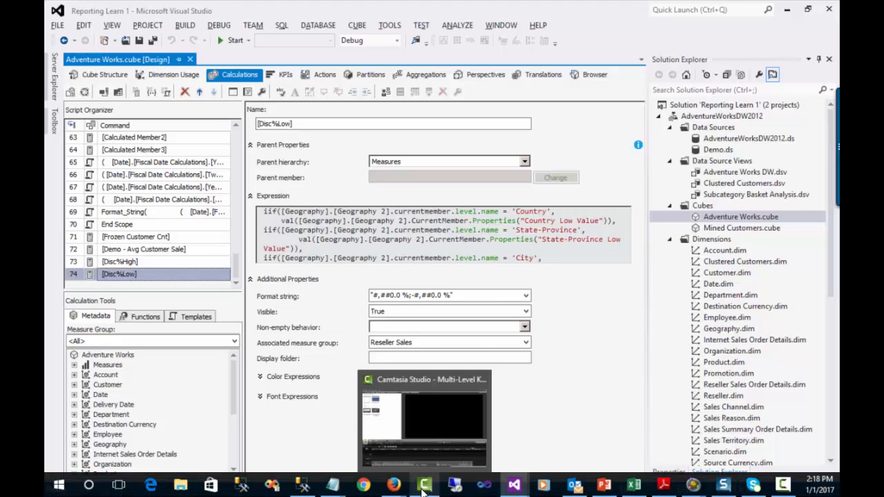
mouse_move(639, 487)
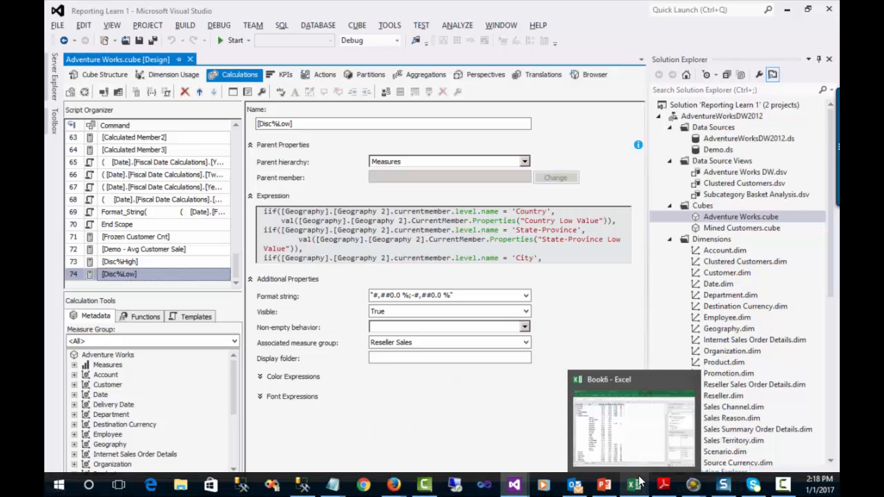
left_click(639, 448)
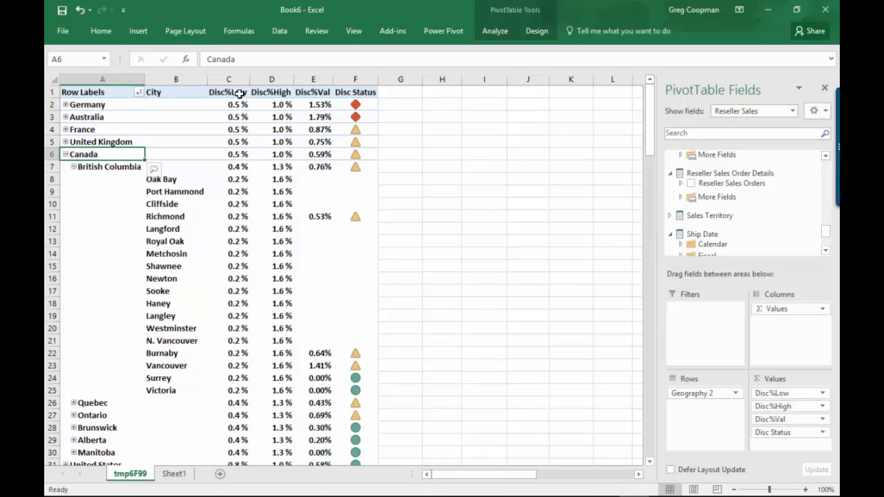
left_click(279, 96)
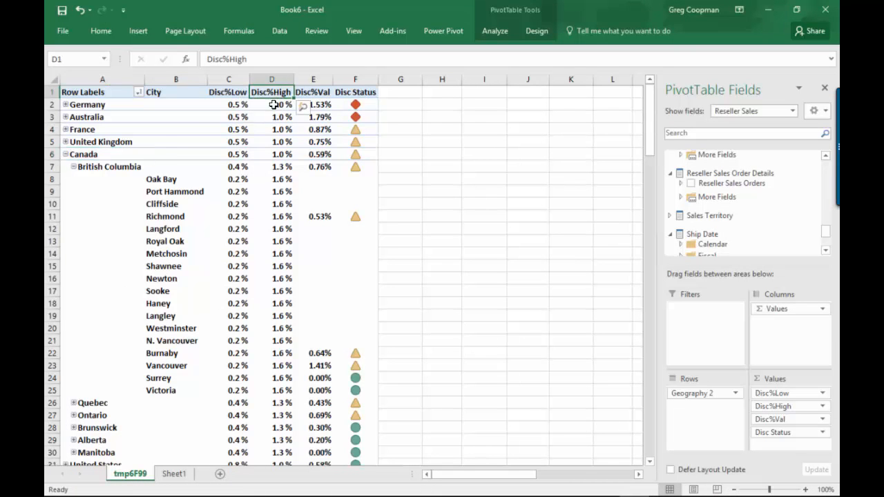
left_click(246, 200)
left_click(255, 231)
left_click(200, 276)
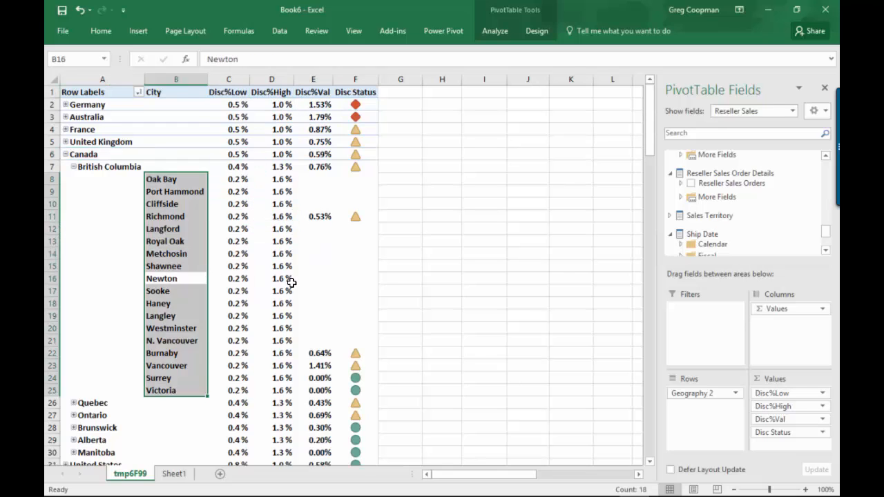
left_click(290, 281)
left_click(239, 303)
left_click(263, 318)
left_click(227, 350)
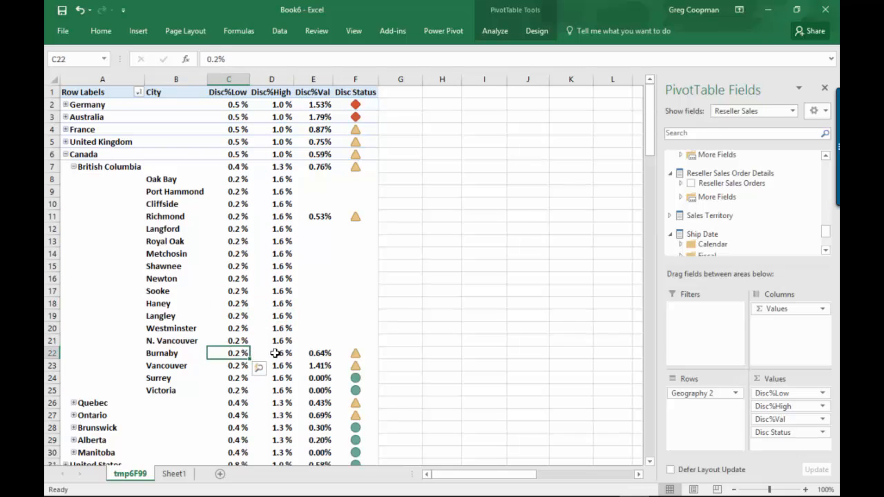
left_click(276, 354)
left_click(232, 405)
left_click(279, 413)
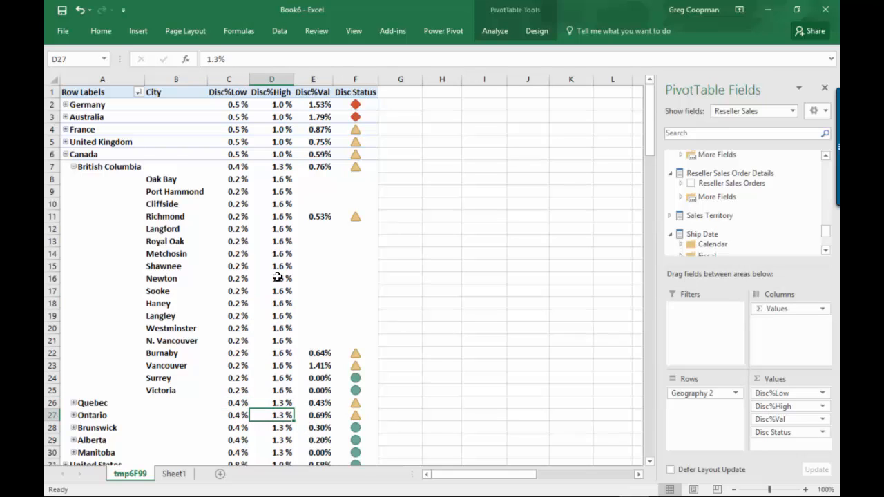
Compare the country-level Disc%Low and Disc%High values with those of Richmond, Langford, Royal Oak and Metchosin
mouse_move(277, 277)
left_click(239, 104)
left_click(270, 105)
left_click(272, 142)
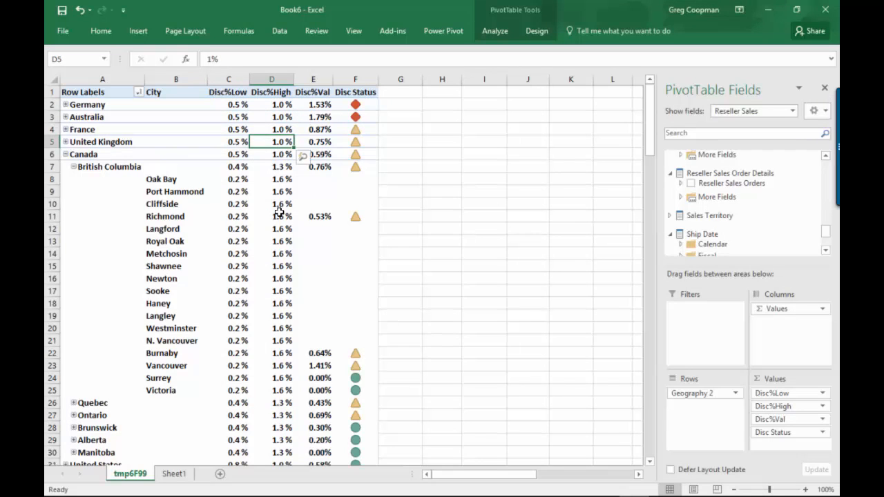
left_click(271, 216)
left_click(243, 241)
left_click(273, 254)
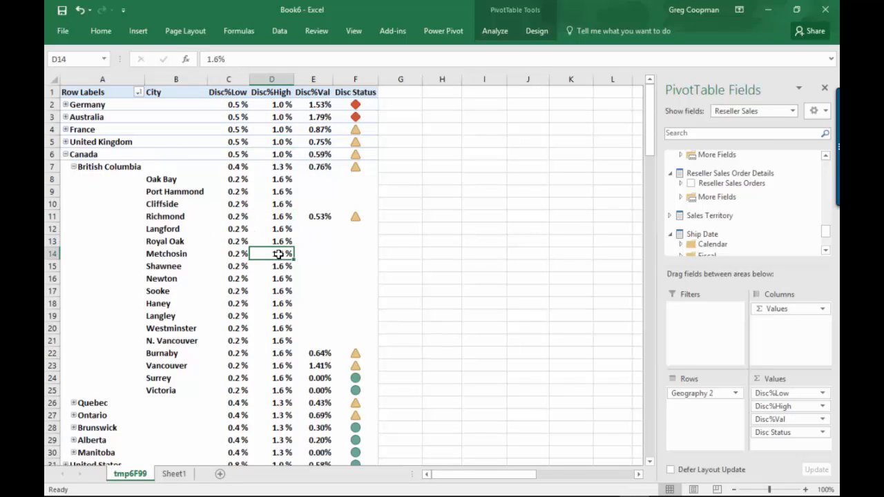
left_click(233, 254)
left_click(276, 254)
left_click(233, 254)
left_click(276, 241)
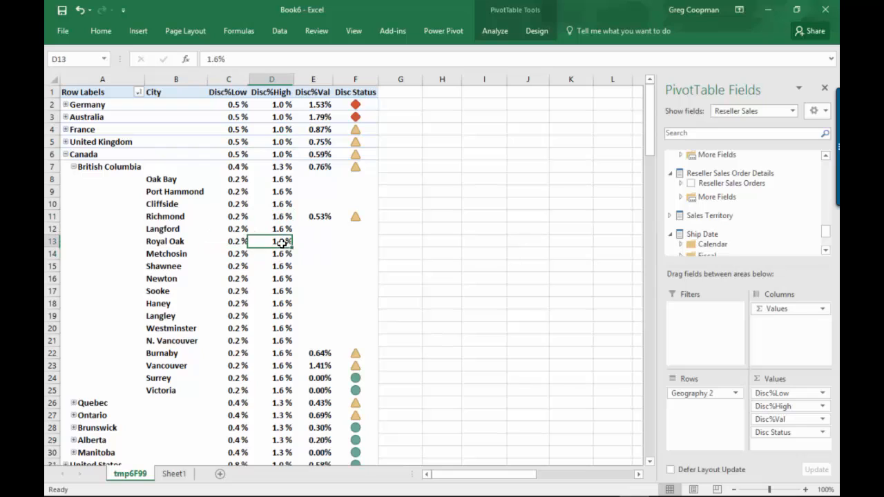
left_click(233, 228)
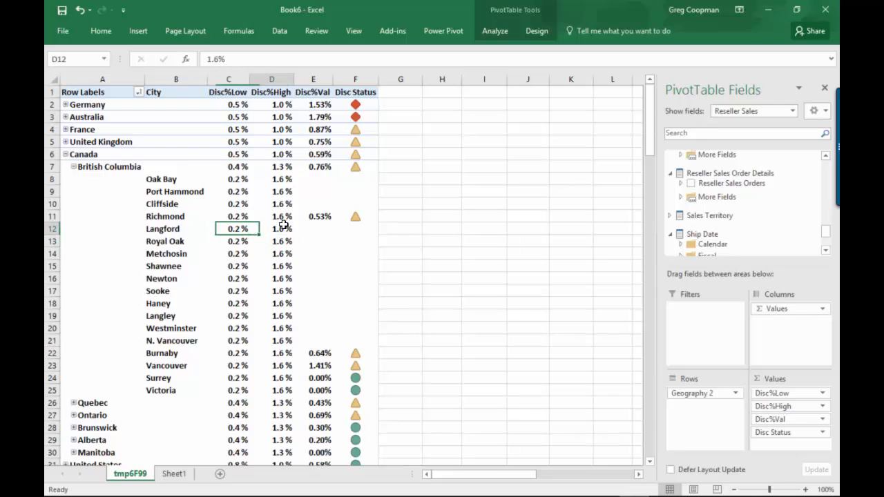
left_click(280, 228)
Highlight the Disc%Val values from Germany through British Columbia, and select checklist item 7 on Sheet1
left_click_drag(321, 105, 324, 173)
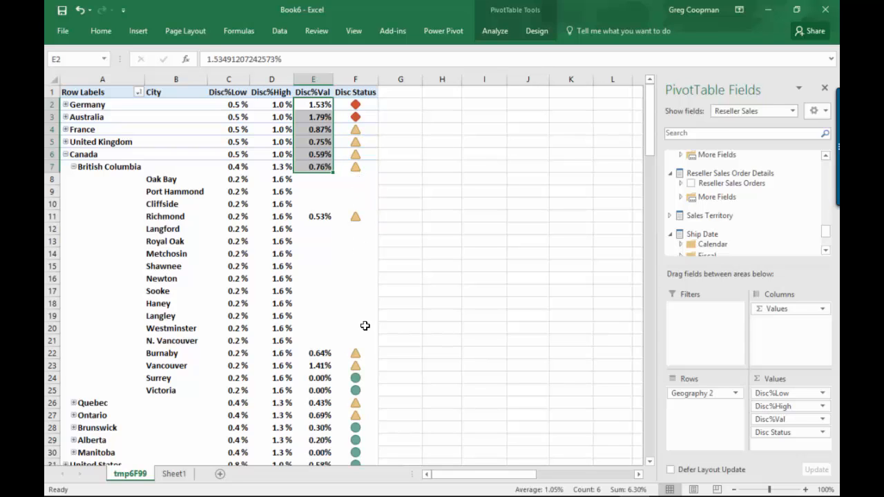
left_click(277, 210)
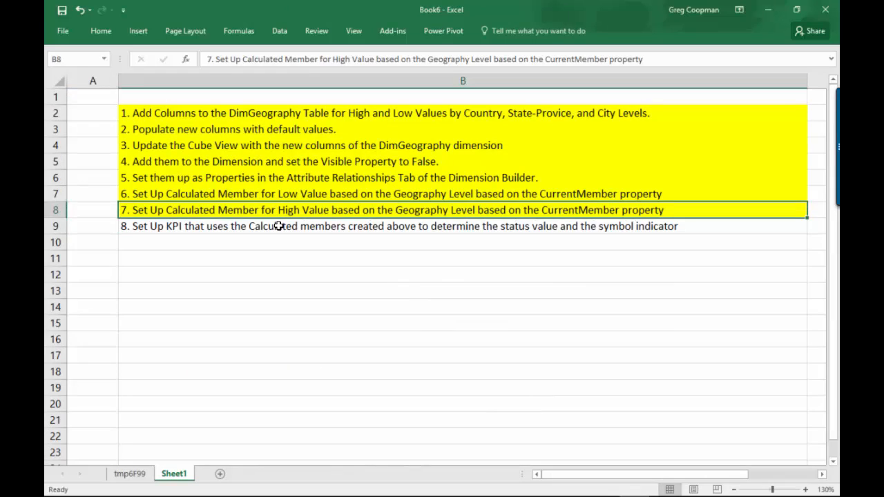
Review the Disc Status column on the tmp6F99 sheet, then fill checklist item 8 on Sheet1 with yellow
left_click(279, 226)
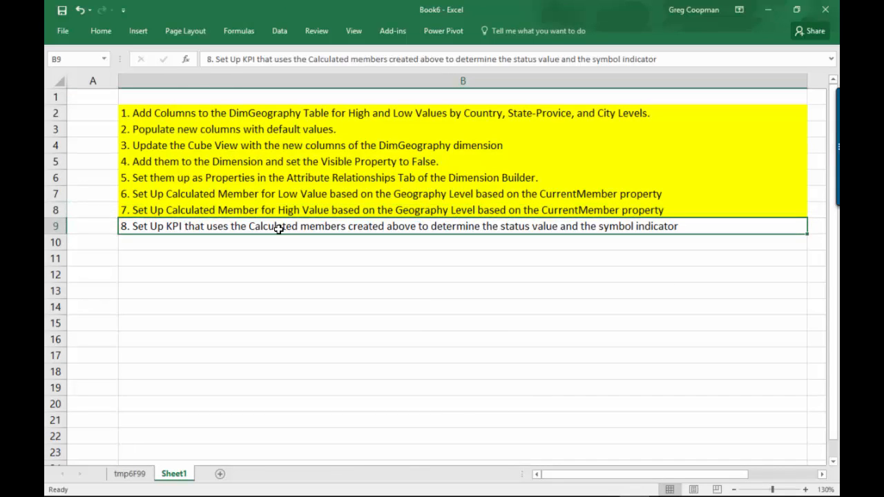
left_click(131, 474)
left_click_drag(355, 107, 363, 443)
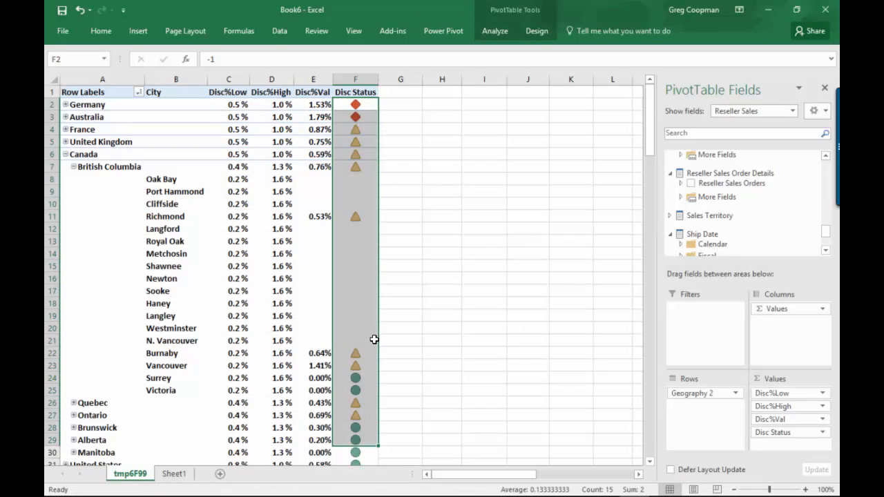
left_click(183, 475)
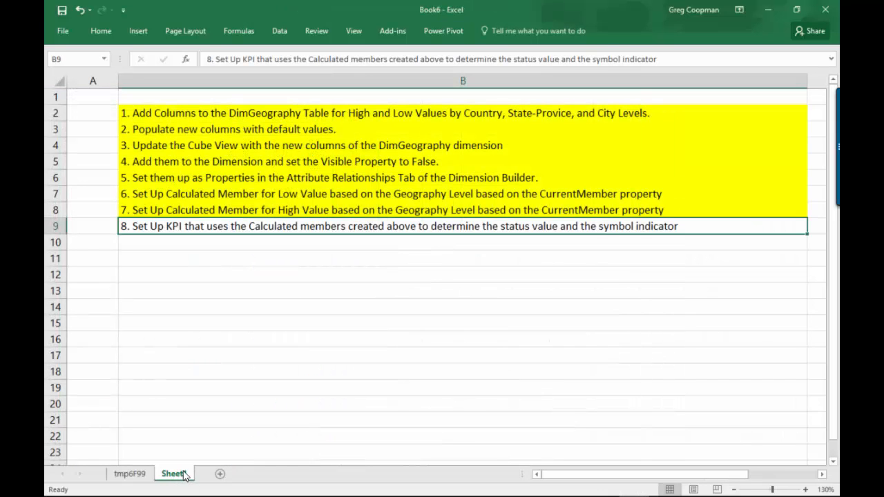
right_click(270, 230)
left_click(322, 211)
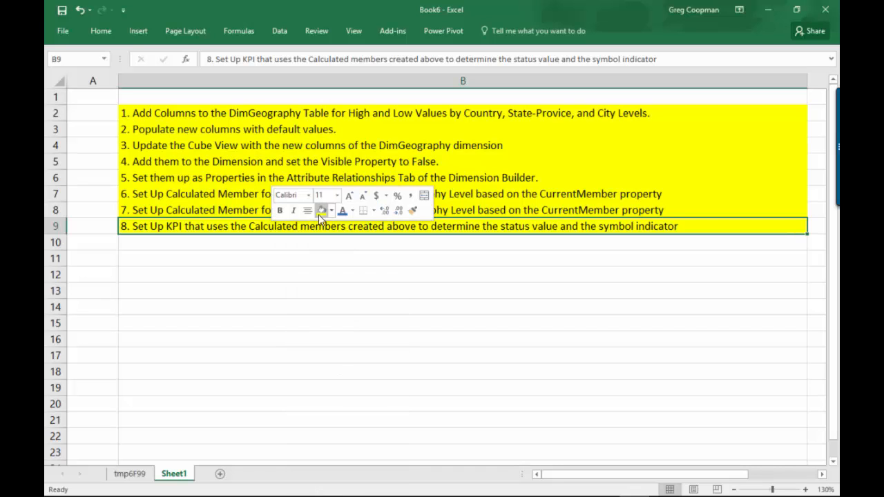
left_click(293, 322)
Switch to Visual Studio and examine the cube's KPI definitions for Growth in Customer Base and Disc
key("alt+Tab")
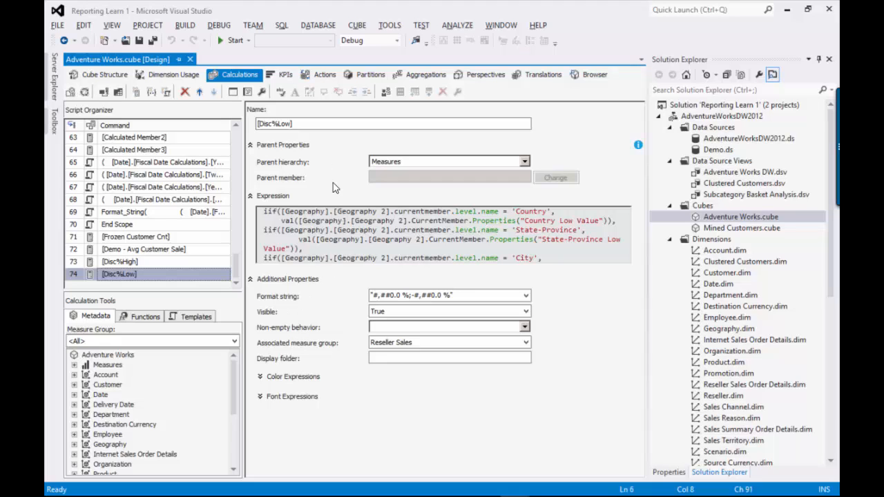
left_click(285, 77)
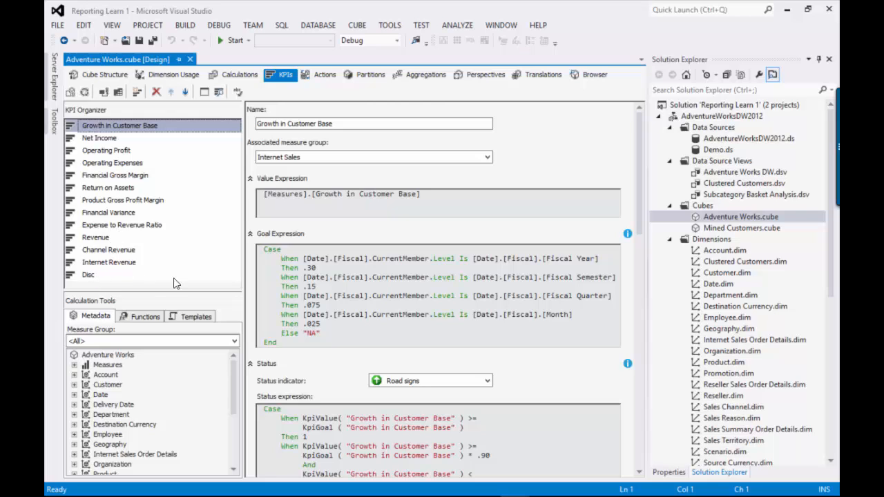
left_click(369, 277)
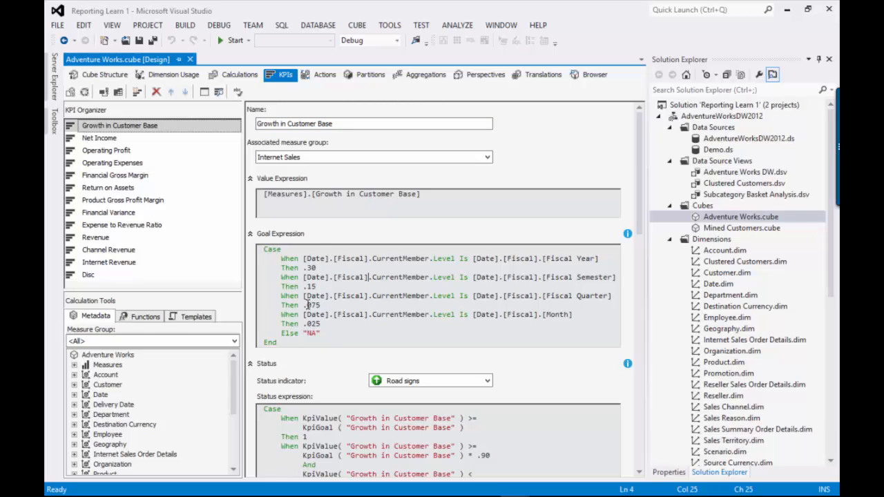
left_click(87, 276)
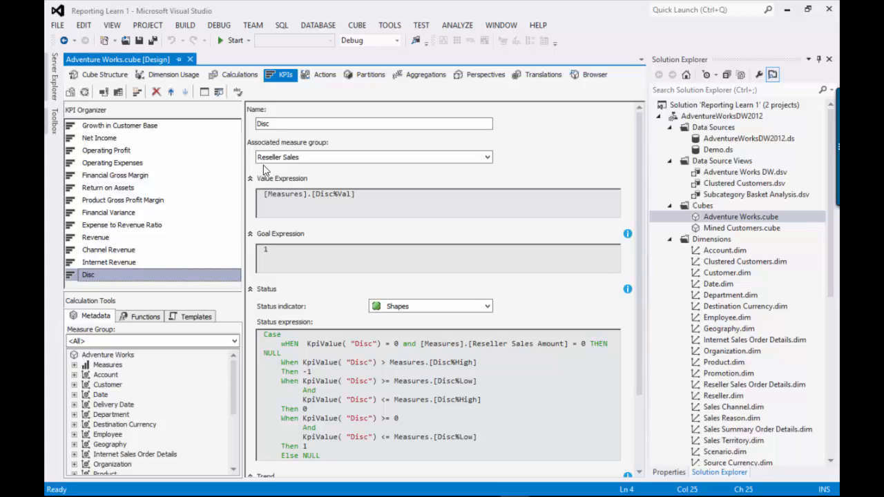
left_click(269, 123)
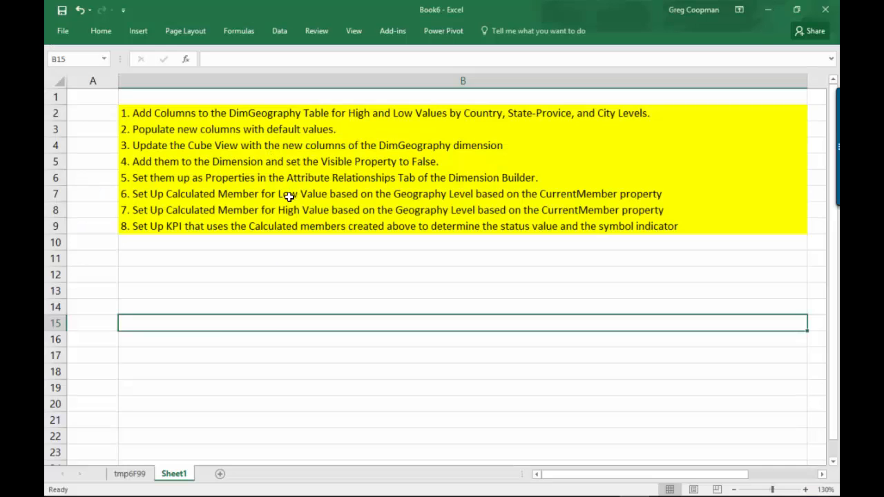
Switch to the Book6 workbook in Excel and select the Disc Status header on the tmp6F99 sheet
key("alt")
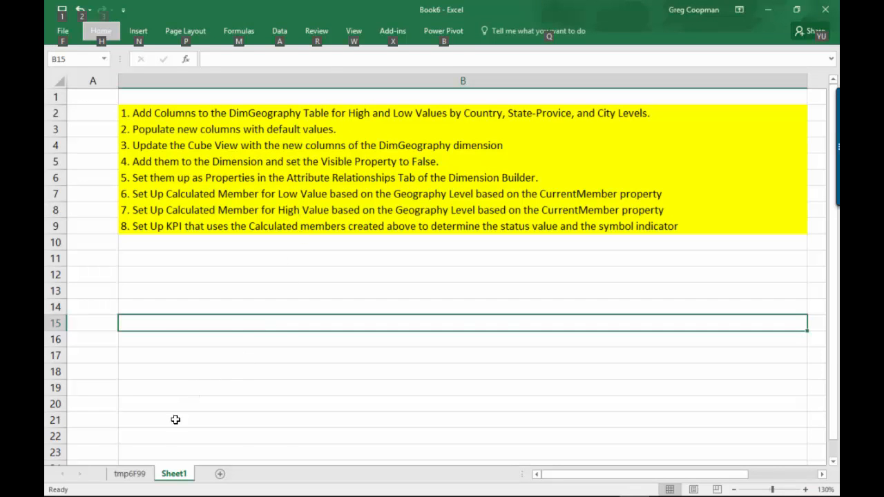
left_click(138, 476)
left_click(138, 476)
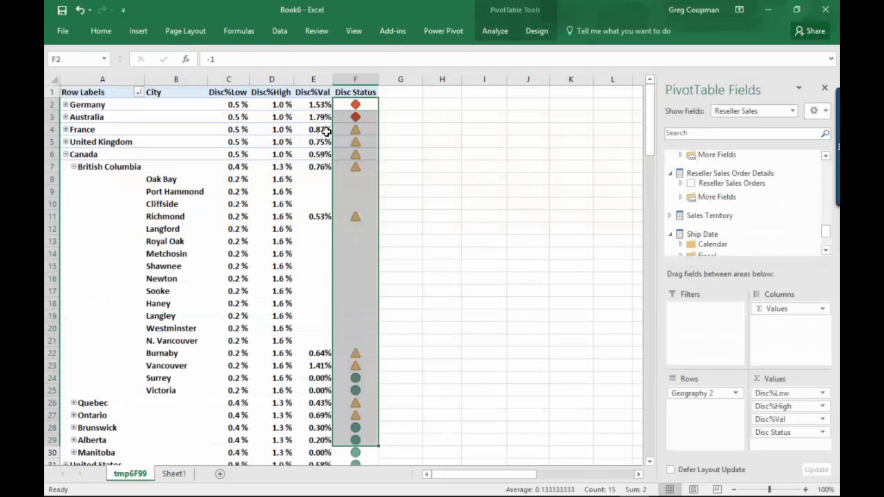
left_click(345, 95)
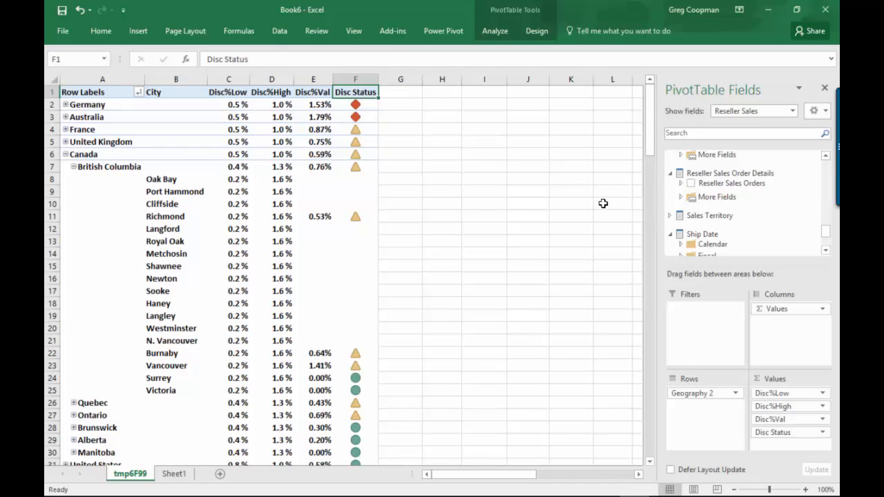
Expand the Disc KPI among the PivotTable fields and relate its Value and Status fields to the pivot columns
left_click(827, 254)
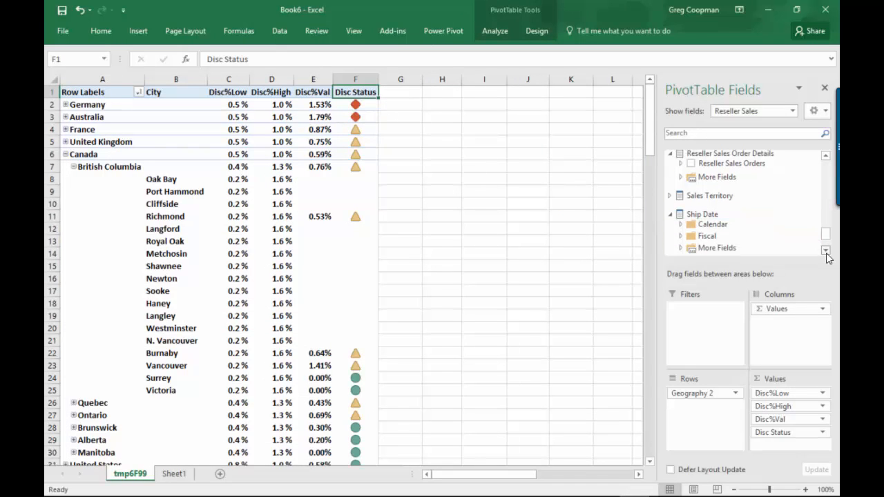
left_click_drag(827, 236, 826, 157)
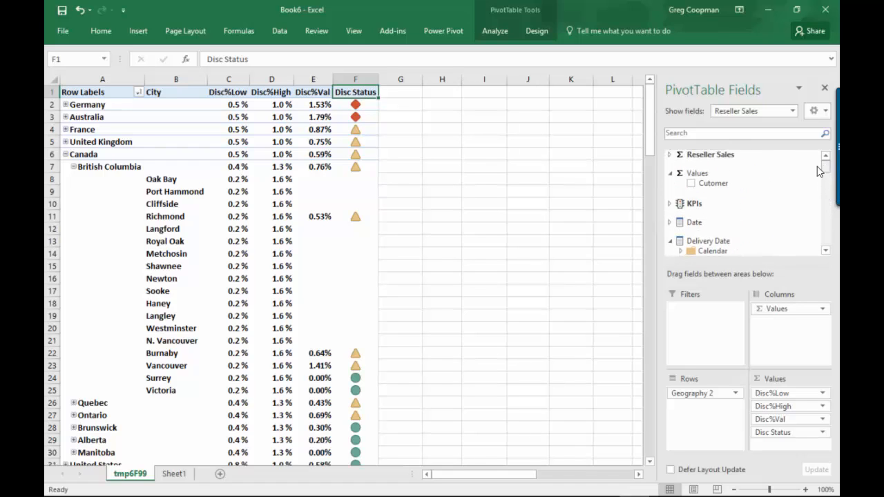
left_click(669, 205)
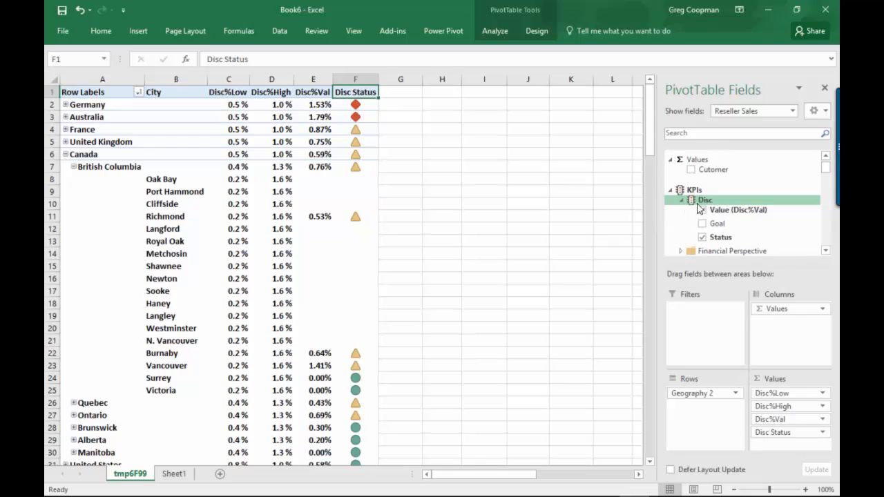
double_click(702, 202)
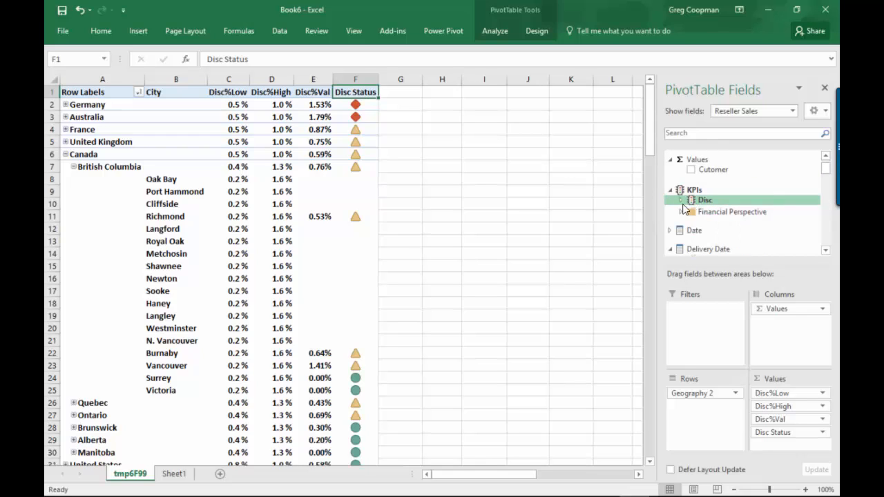
left_click(682, 201)
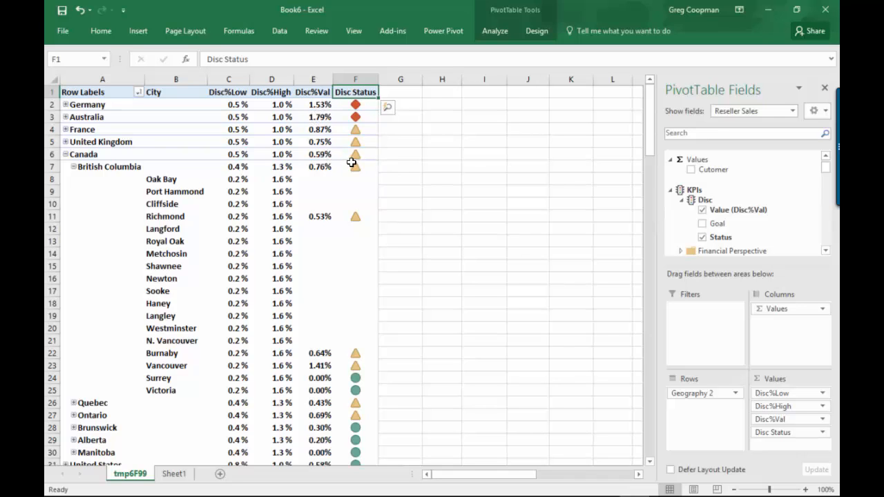
mouse_move(328, 154)
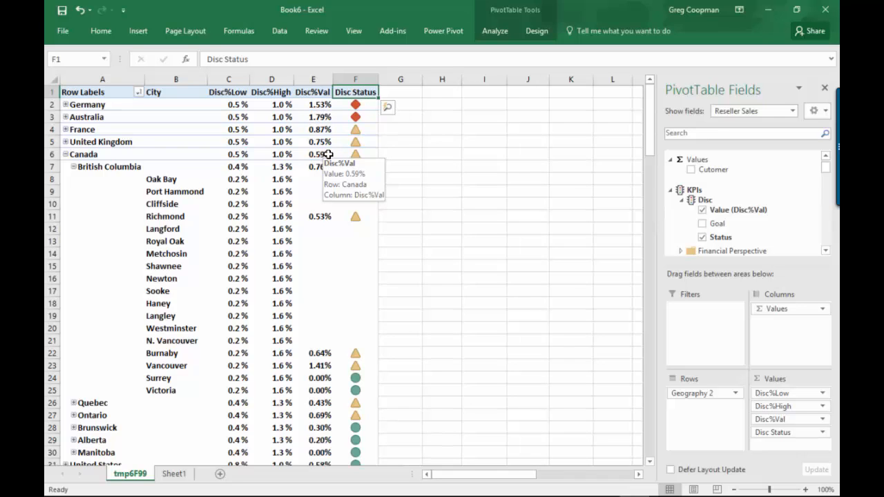
Compare the Disc KPI's value expression in Visual Studio with the Disc%Val column in Excel, and check the KPI's goal expression
key("alt+Tab")
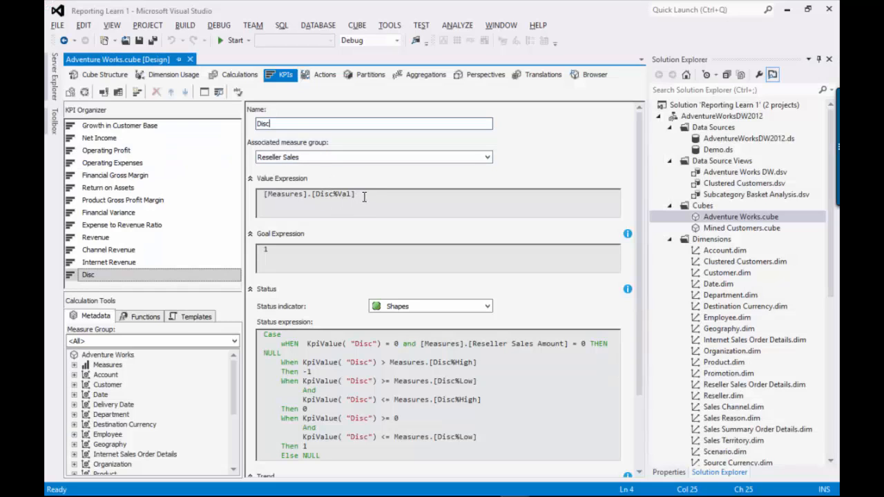
left_click_drag(364, 197, 205, 202)
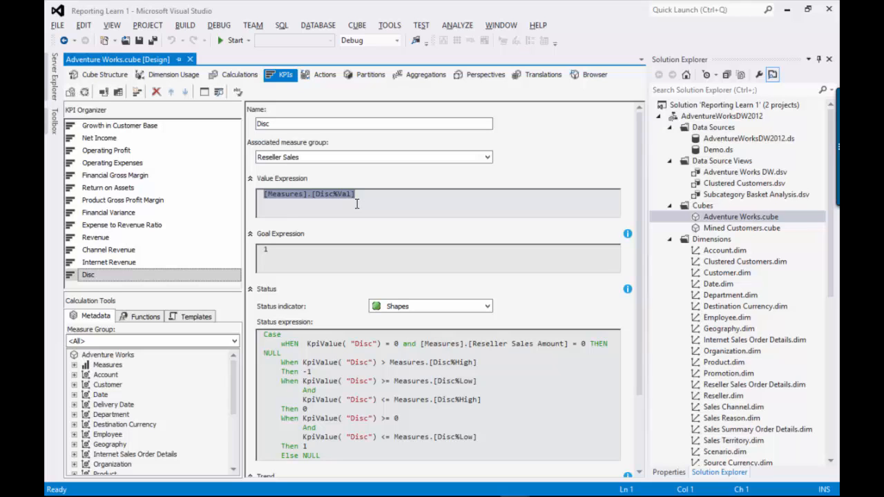
key("alt+Tab")
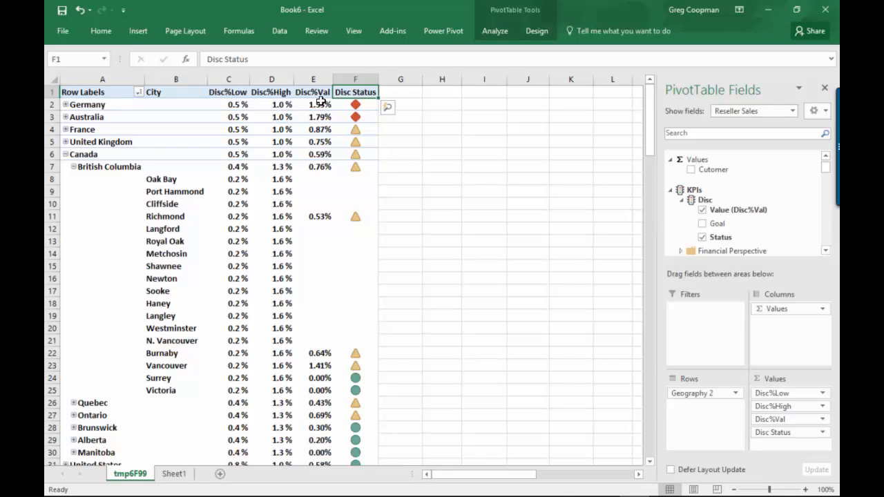
left_click_drag(319, 104, 326, 270)
key("alt+Tab")
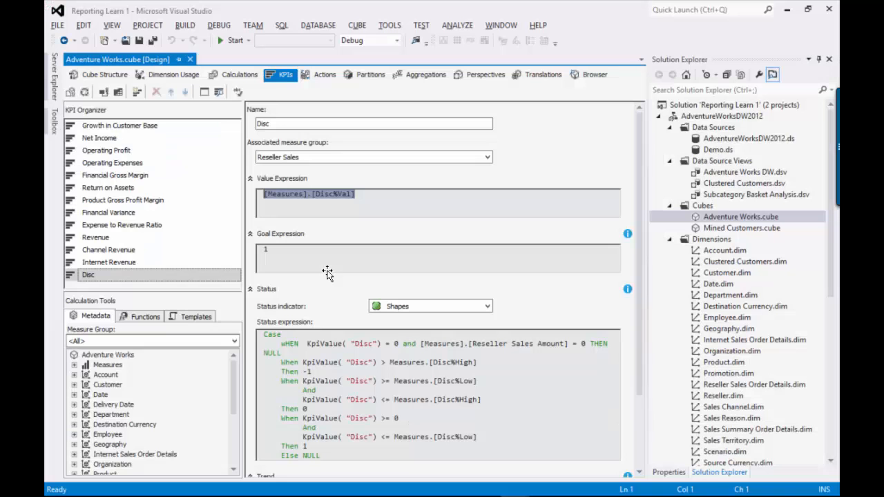
left_click(350, 202)
left_click(327, 253)
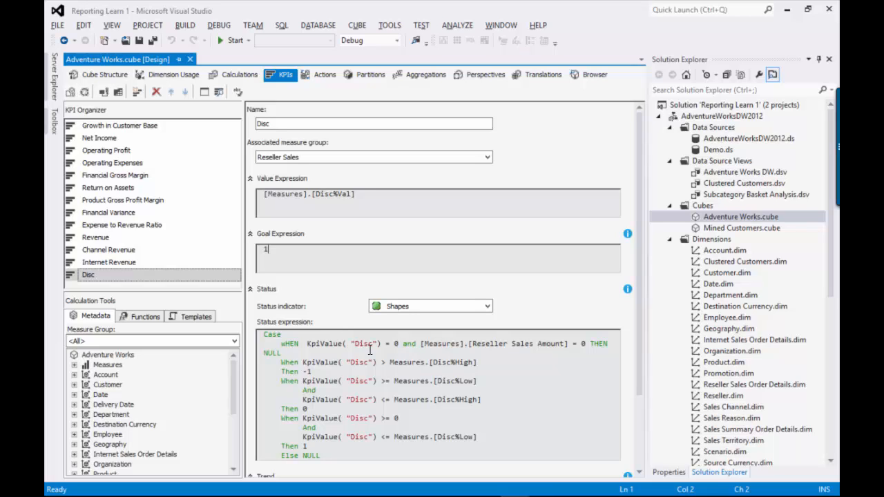
Relate the KPI name Disc and its value expression to the KpiValue("Disc") reference in the status expression
left_click(487, 362)
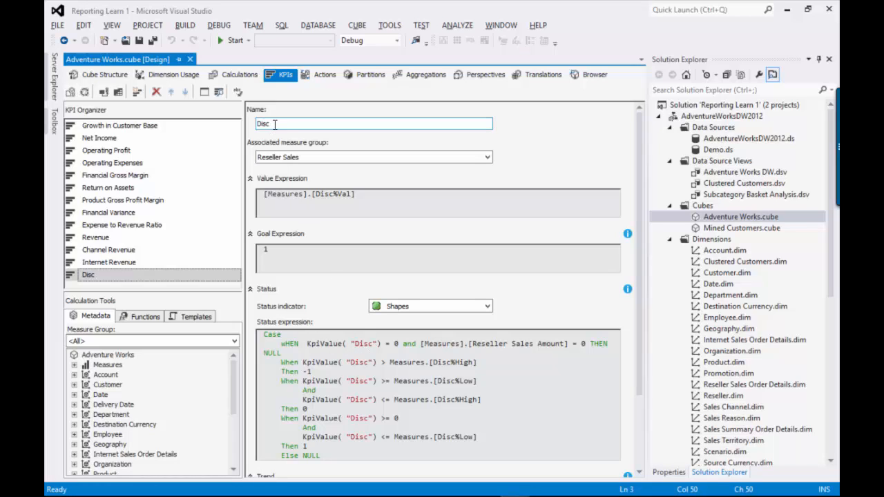
left_click_drag(273, 124, 247, 122)
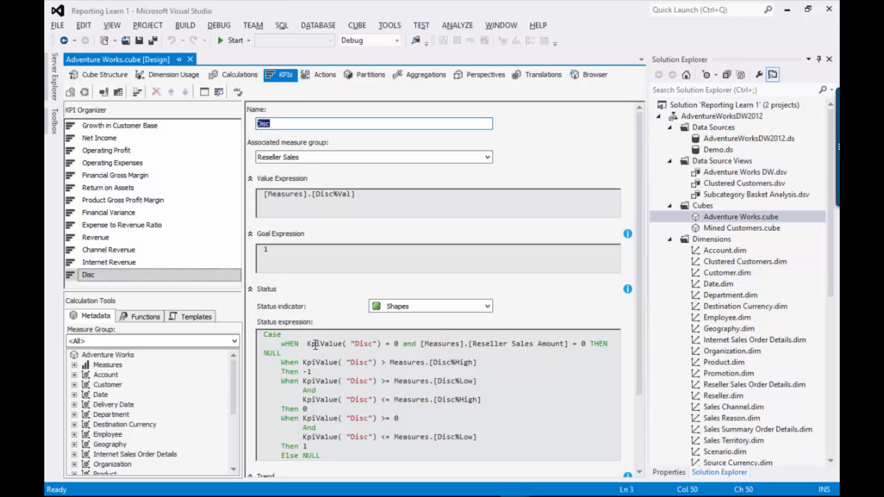
left_click_drag(308, 349, 381, 344)
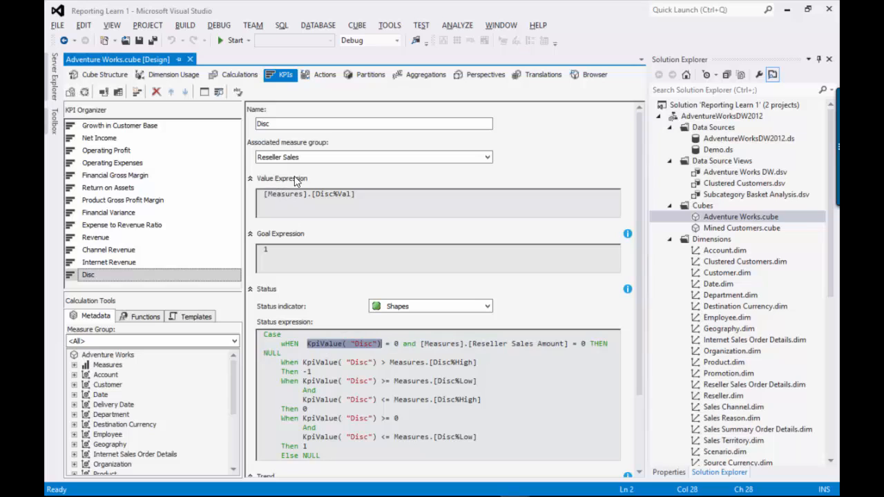
left_click_drag(265, 196, 366, 201)
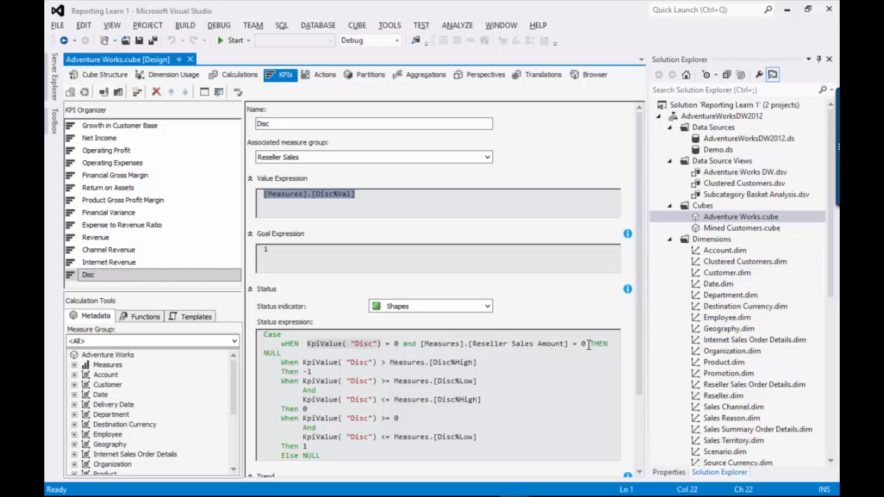
Examine the status expression's first condition, which returns NULL when both KpiValue("Disc") and Reseller Sales Amount are 0
double_click(273, 354)
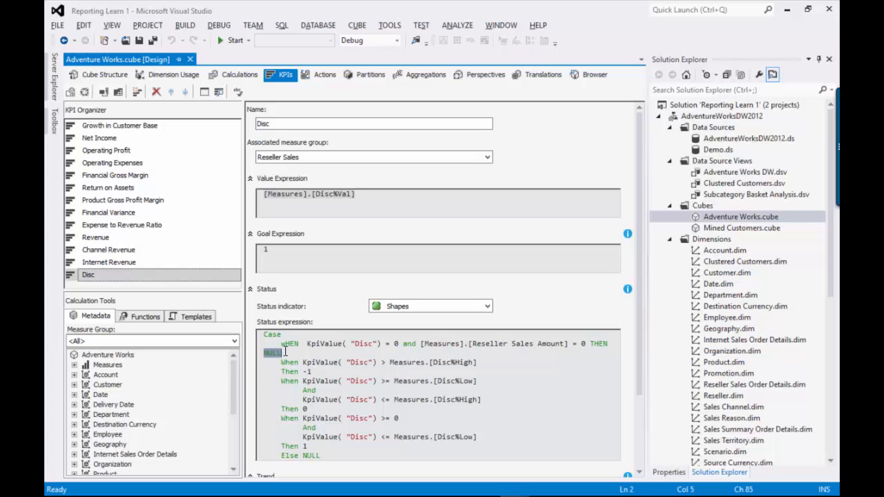
left_click_drag(279, 343, 294, 353)
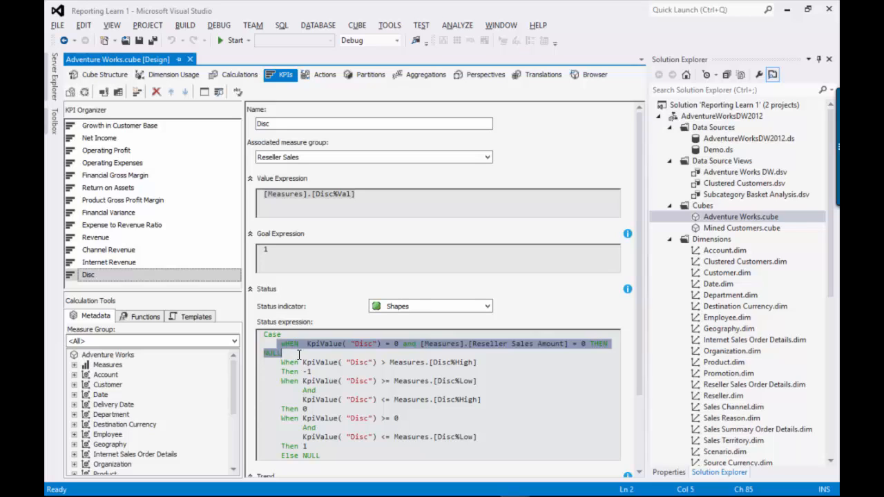
left_click(304, 356)
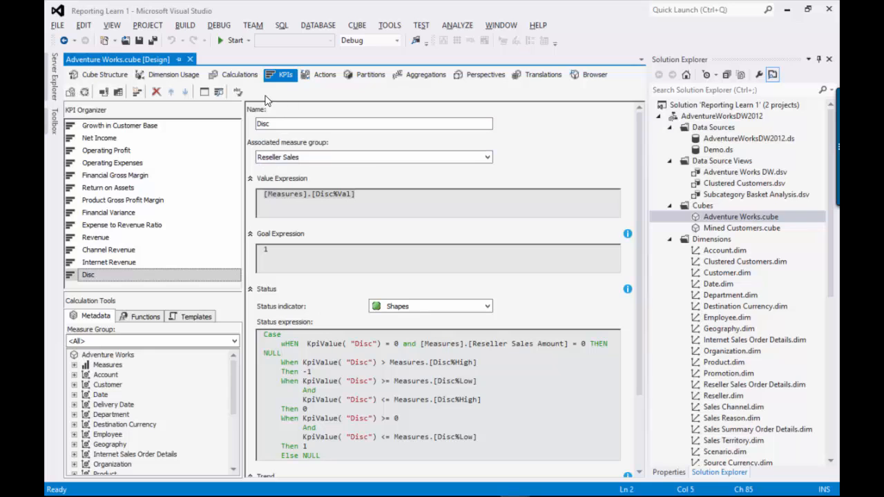
Check the Disc%High calculated member's expression and return to the Disc KPI definition
left_click(235, 75)
left_click(147, 262)
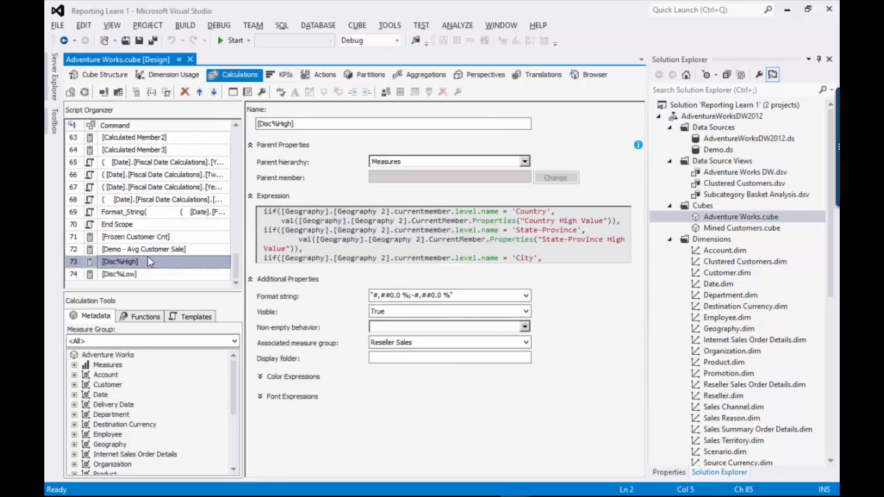
left_click(285, 74)
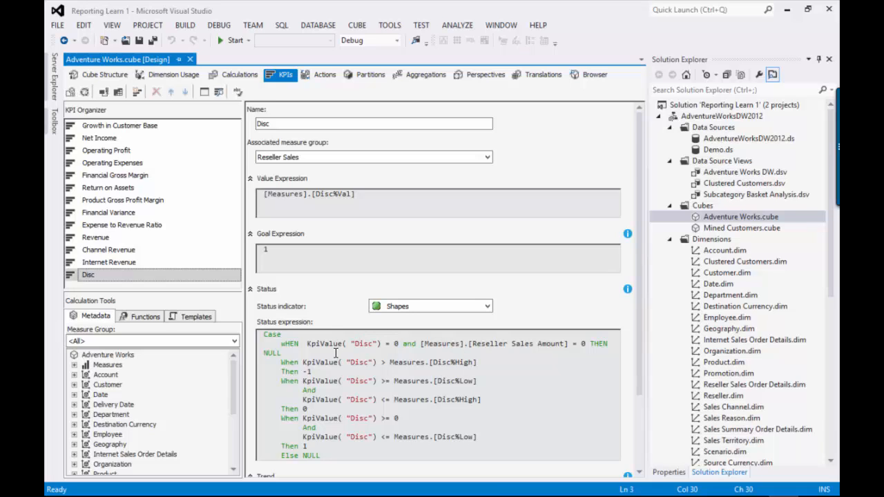
Examine the status expression's remaining conditions for -1, 0 and 1 against Disc%High and Disc%Low, through to its end
left_click(314, 372)
left_click_drag(314, 372, 303, 372)
left_click_drag(279, 382, 322, 408)
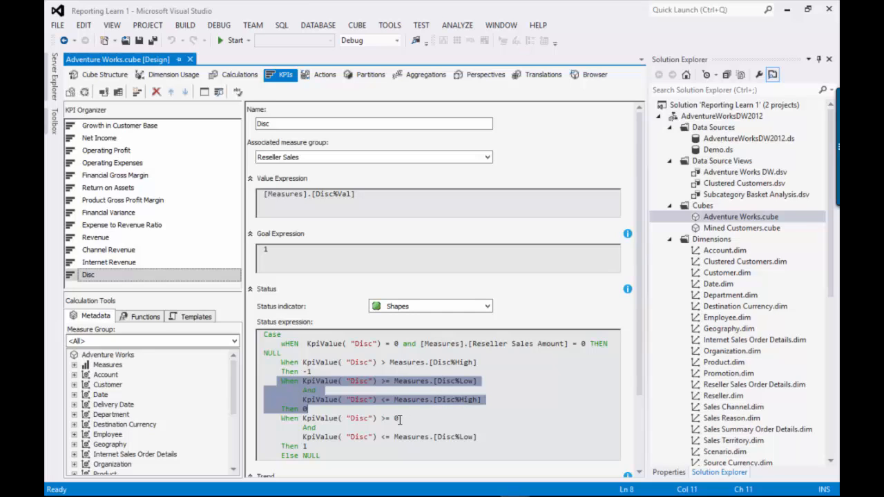
left_click(346, 413)
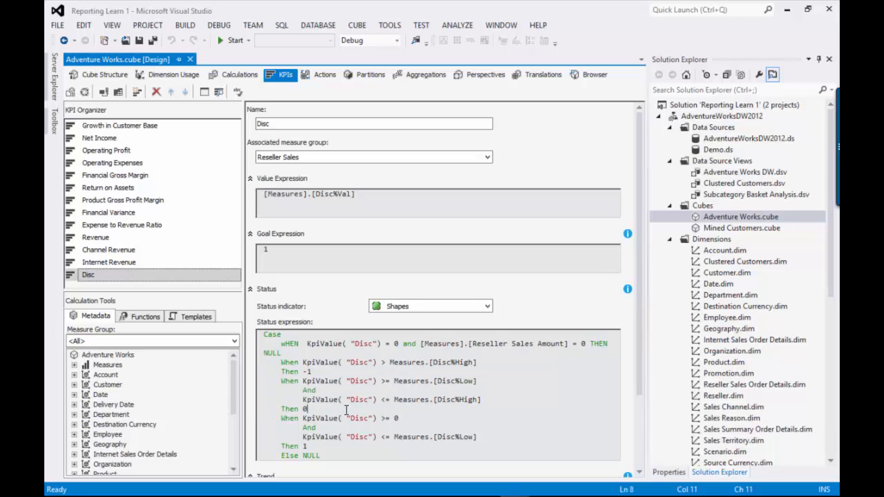
left_click(414, 420)
left_click(324, 445)
scroll(404, 423, "down", 4)
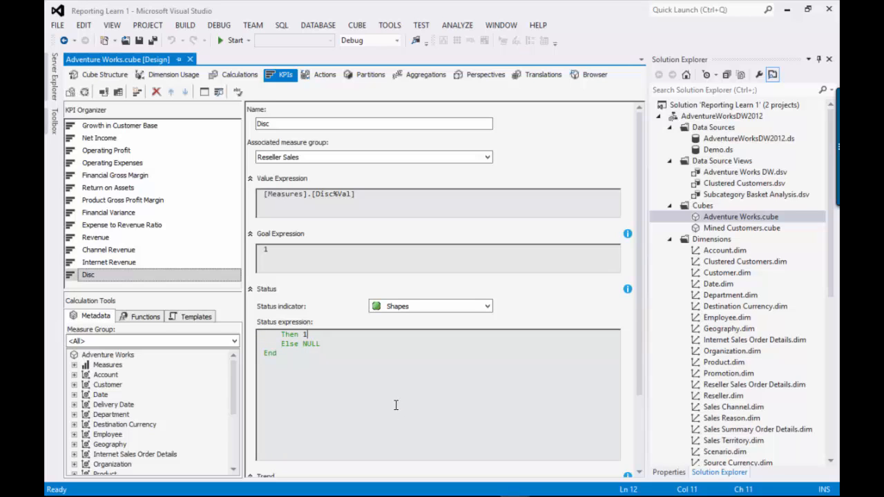
Review the whole Case statement of the Disc KPI's status expression from its first condition to its End
scroll(391, 410, "up", 4)
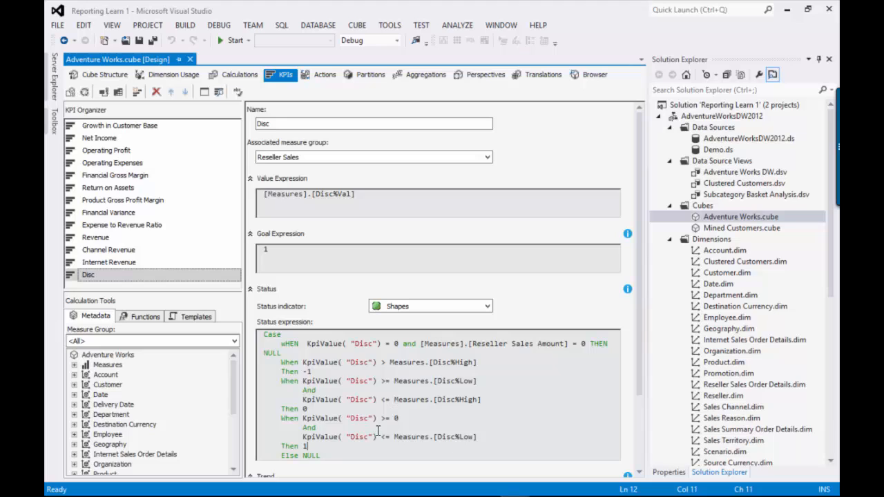
scroll(379, 432, "down", 4)
scroll(399, 391, "up", 4)
scroll(399, 391, "down", 4)
scroll(399, 391, "up", 4)
Switch to the Excel workbook and examine the British Columbia cities that have Disc%Low and Disc%High but blank Disc%Val and Disc Status cells
mouse_move(394, 492)
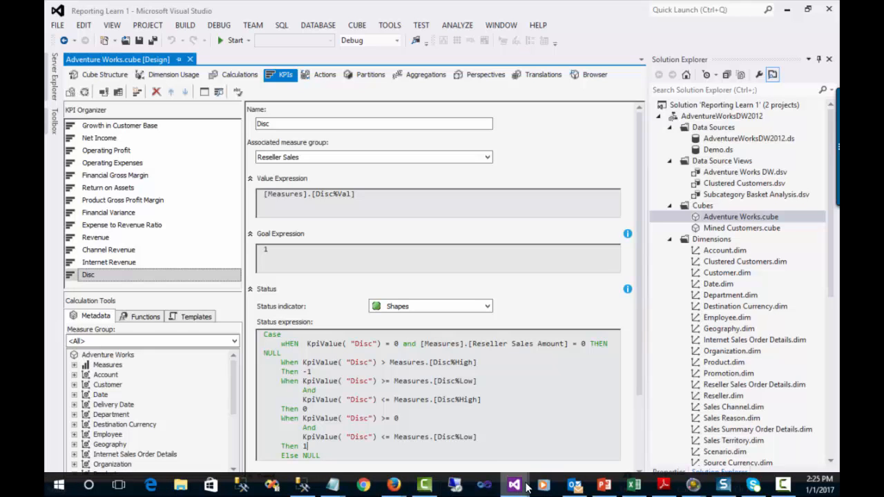
left_click(637, 489)
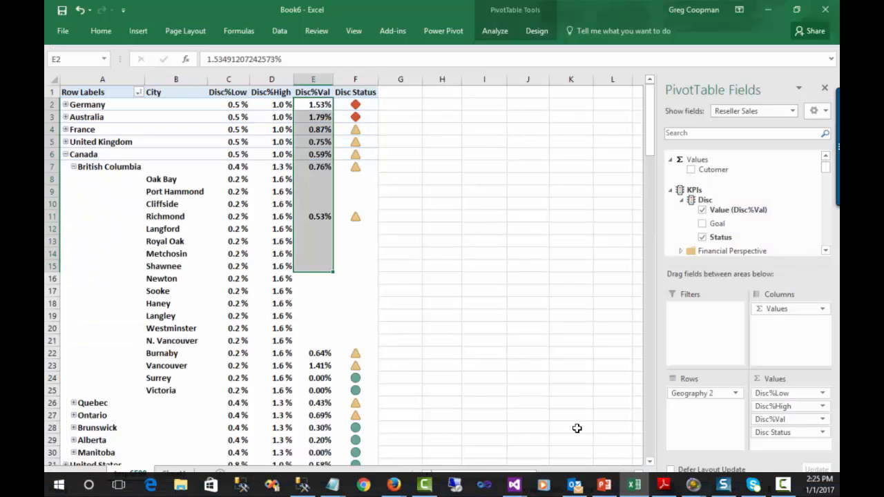
left_click(299, 334)
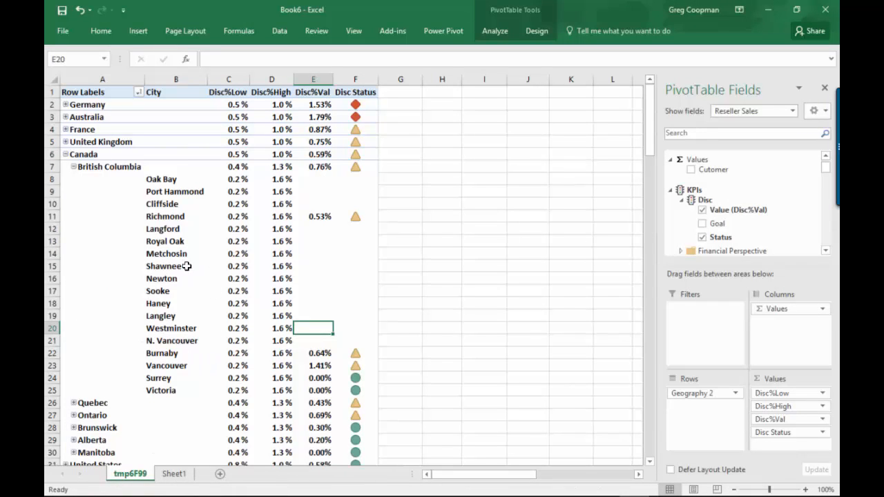
mouse_move(141, 307)
left_click(197, 341)
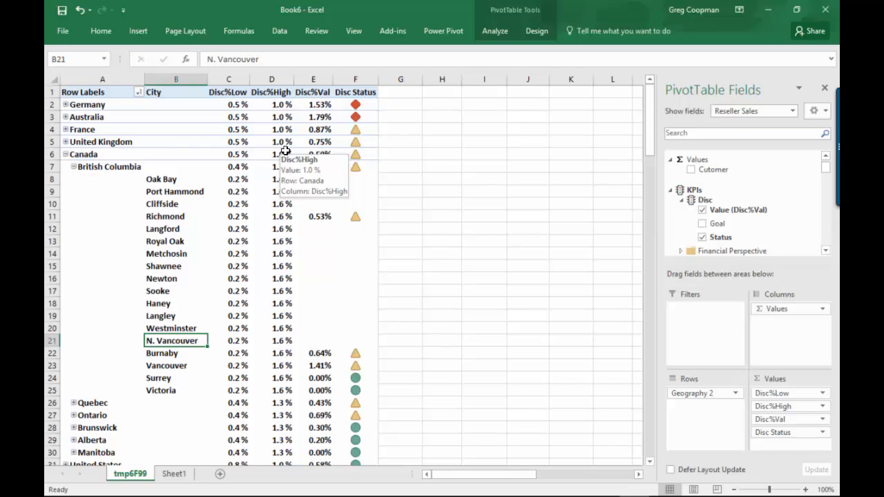
left_click(175, 399)
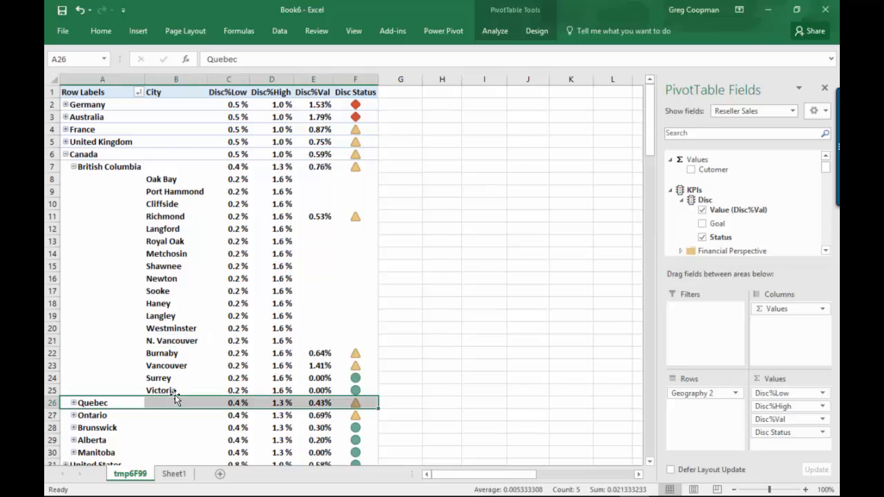
Collapse the British Columbia and Canada groups in the PivotTable
left_click(74, 167)
left_click(65, 155)
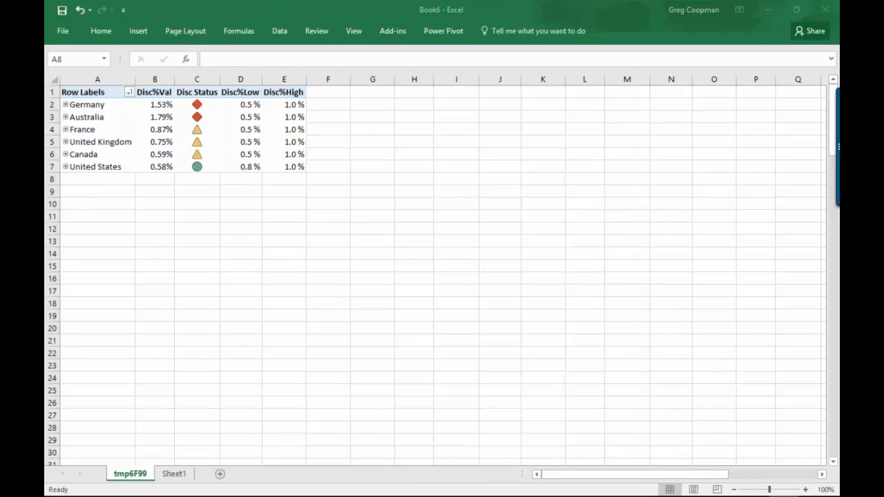
Expand Australia in the PivotTable and show the cities of New South Wales and Victoria
mouse_move(406, 492)
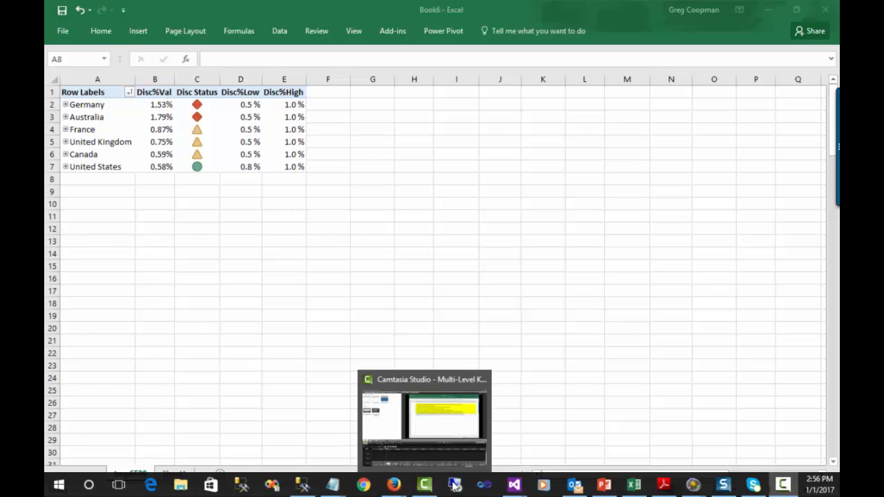
mouse_move(514, 488)
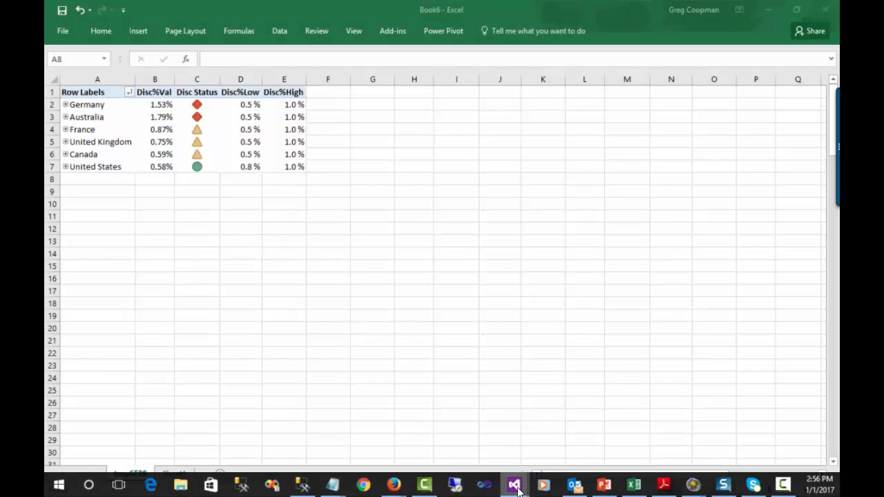
mouse_move(517, 488)
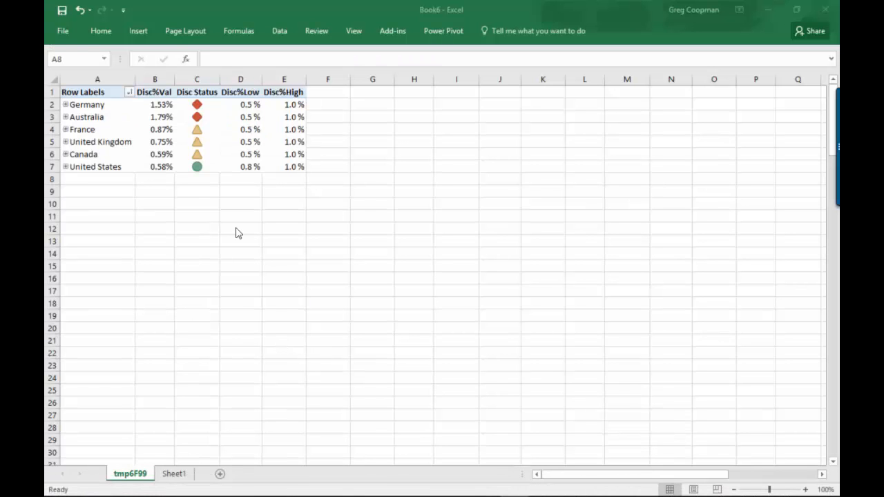
left_click(64, 117)
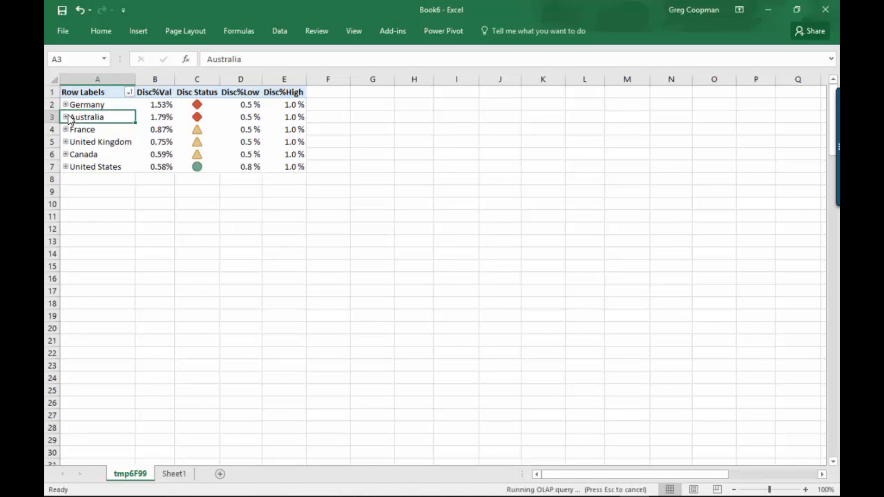
left_click(74, 142)
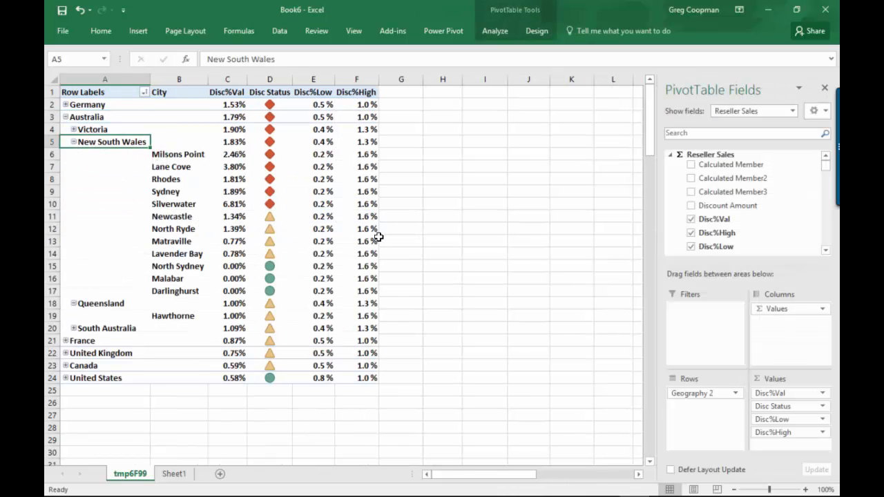
left_click(73, 129)
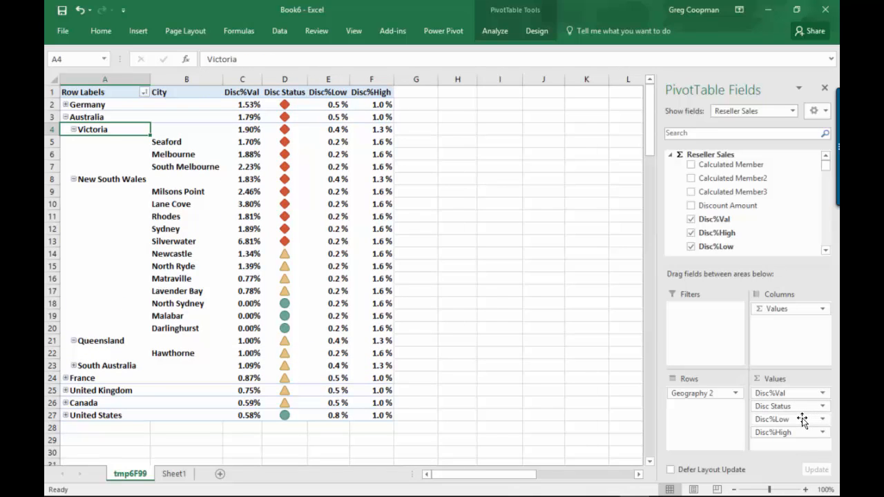
Reorder the PivotTable values as Disc%Low, Disc%High, Disc%Val and Disc Status
left_click_drag(803, 418, 796, 393)
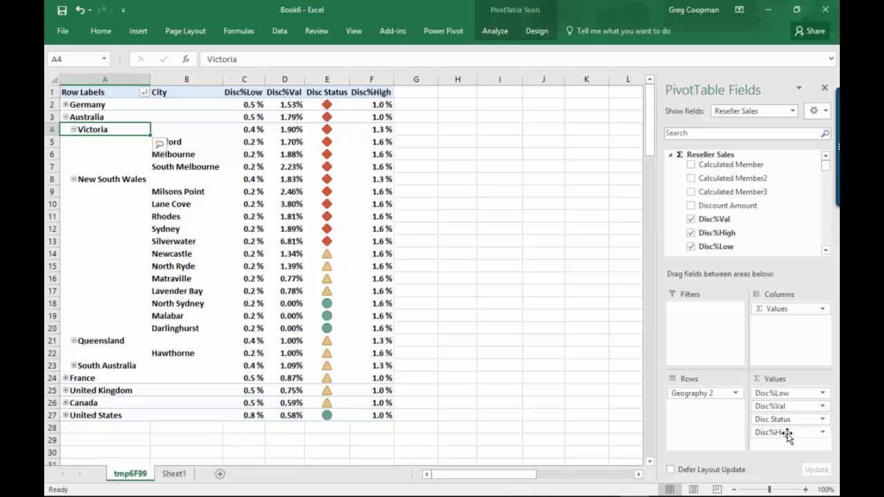
left_click_drag(787, 432, 786, 404)
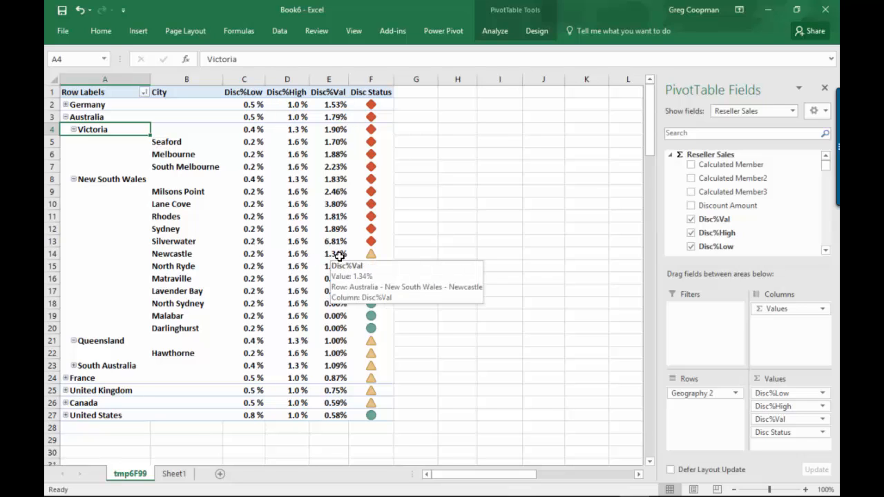
mouse_move(371, 256)
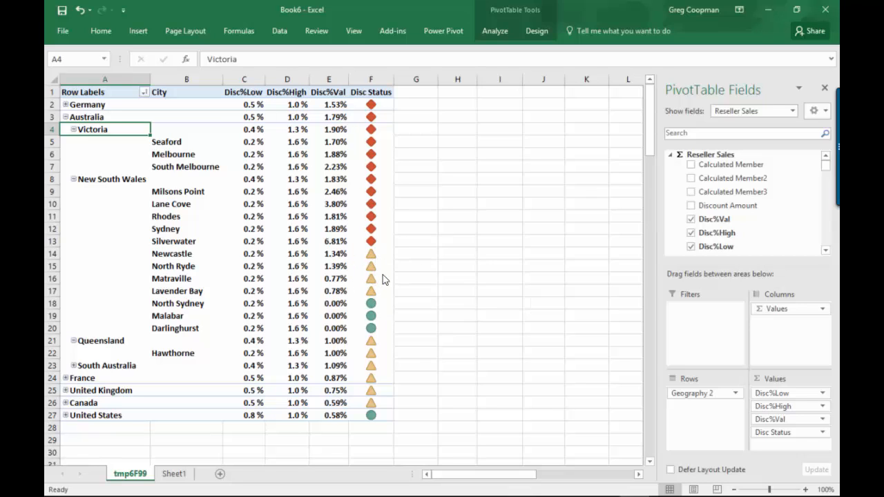
mouse_move(380, 286)
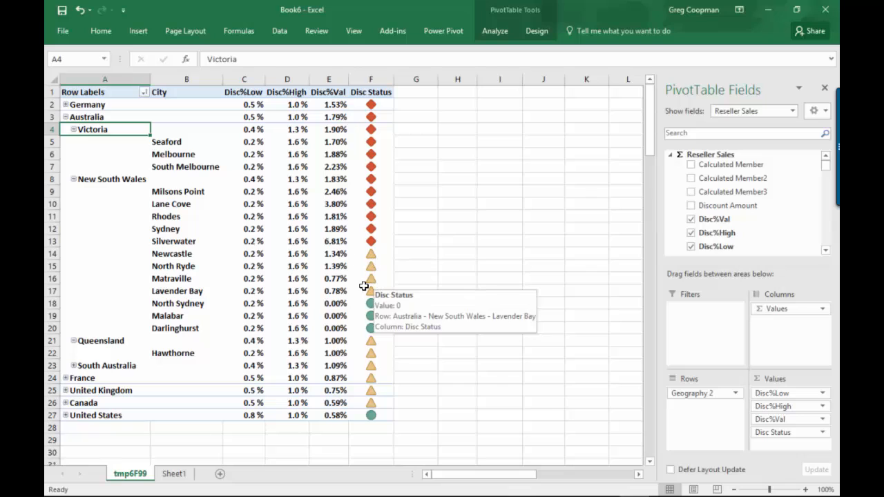
mouse_move(330, 291)
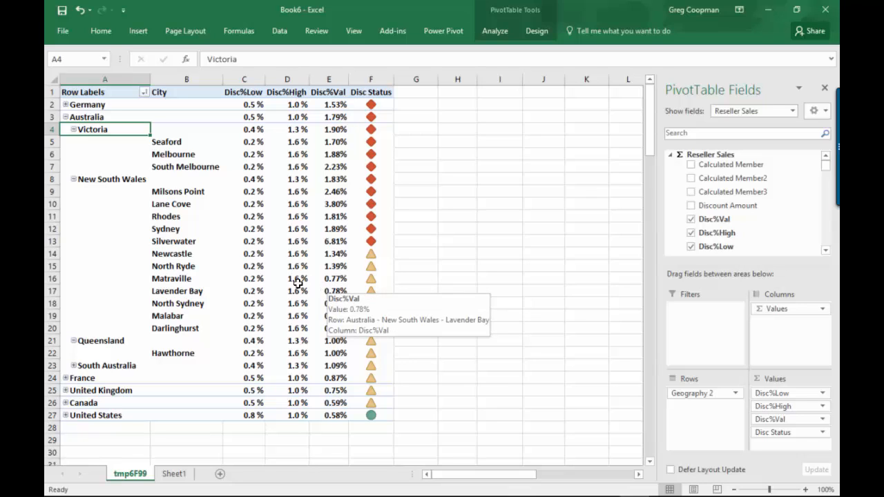
mouse_move(296, 284)
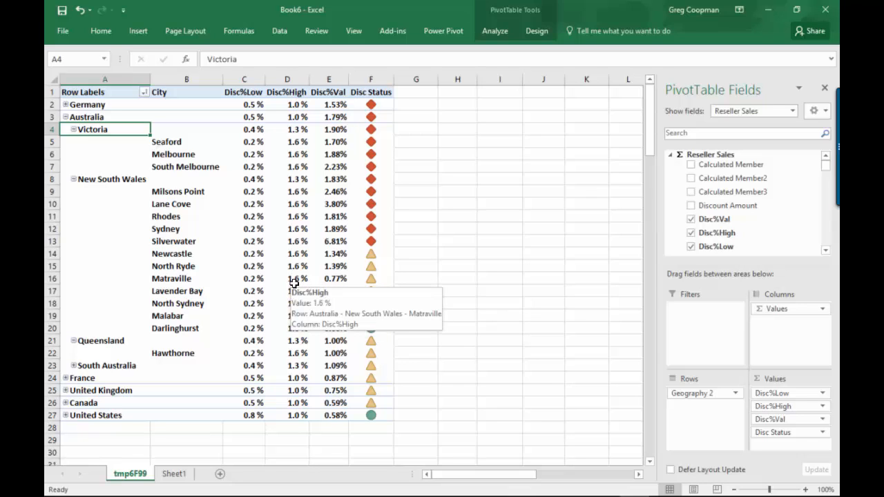
mouse_move(257, 279)
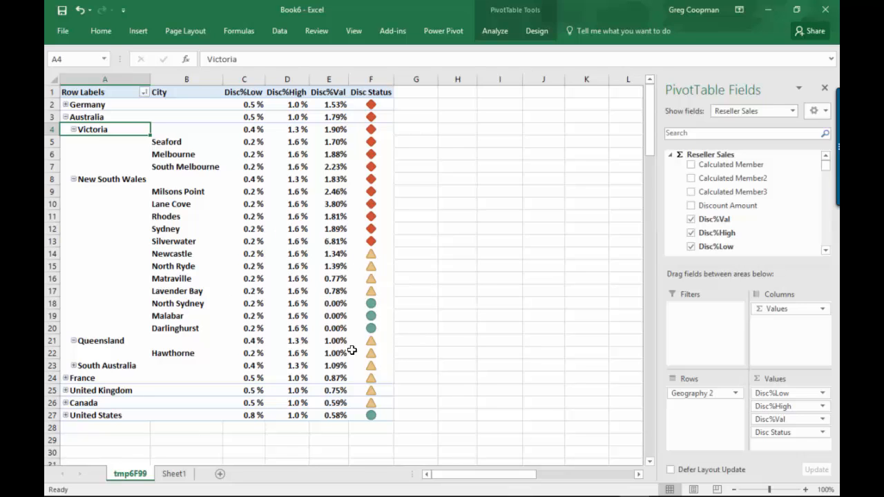
Switch to the Reporting Learn 1 project in Visual Studio and copy the entire expression of the Disc%High calculated member
mouse_move(366, 492)
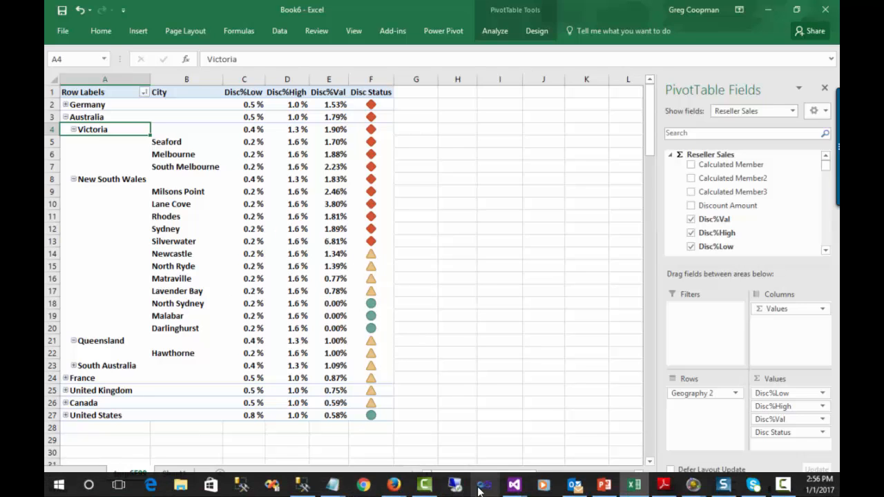
mouse_move(518, 489)
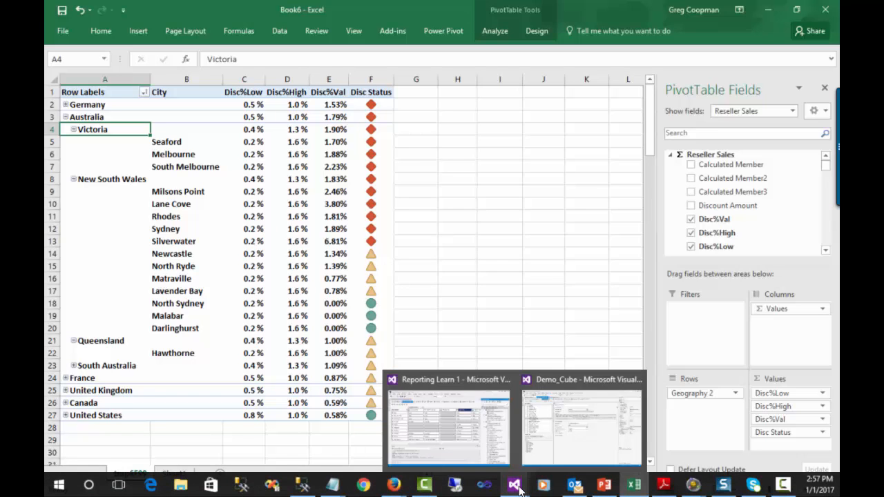
left_click(449, 425)
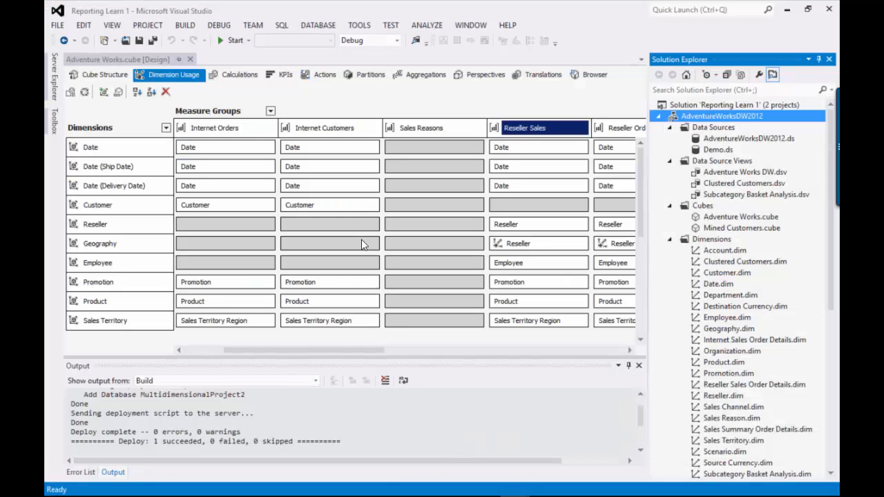
left_click(239, 74)
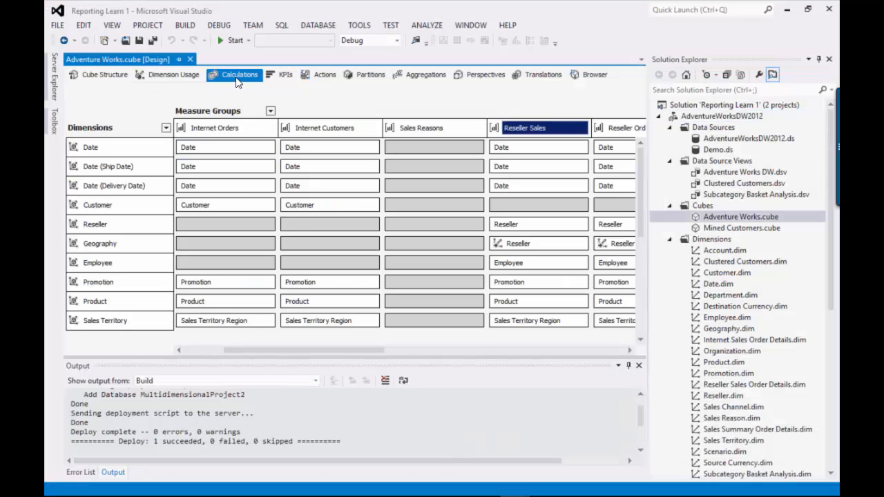
left_click(290, 249)
key("ctrl+a")
key("ctrl+c")
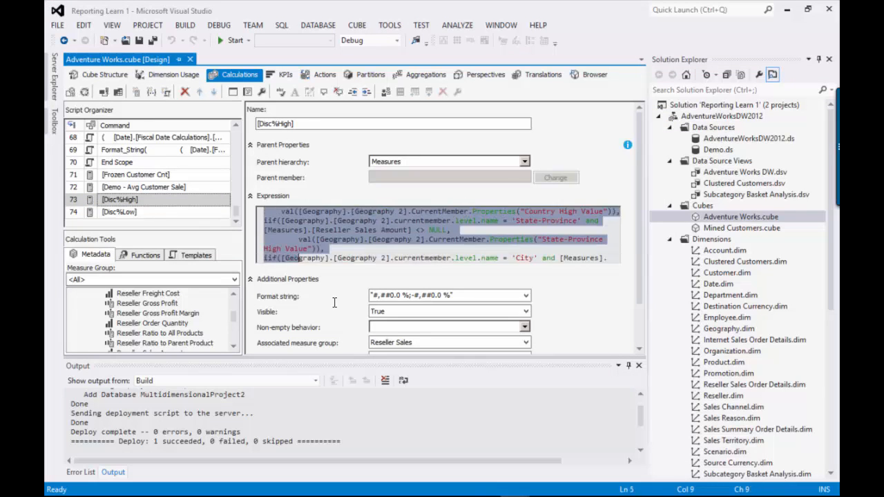
left_click_drag(433, 275, 433, 275)
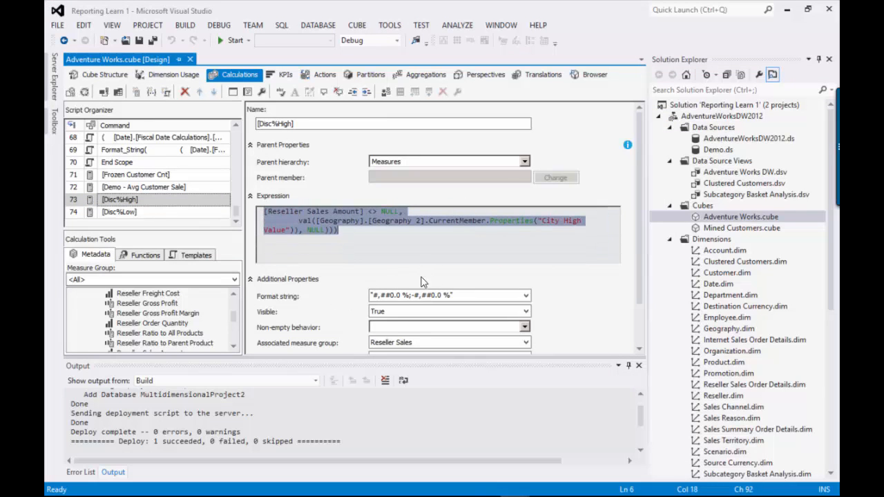
Switch to the Notepad notes and insert six blank lines between the High Value and Low Value expressions
mouse_move(394, 488)
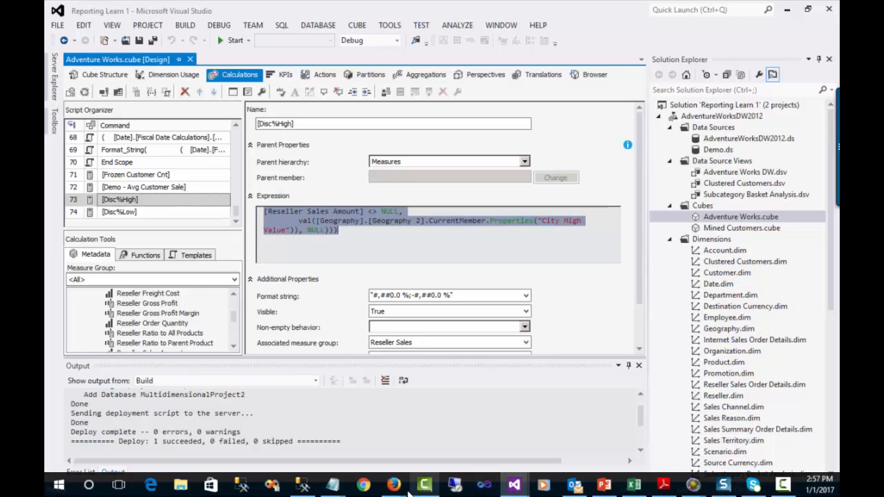
mouse_move(330, 489)
left_click(287, 448)
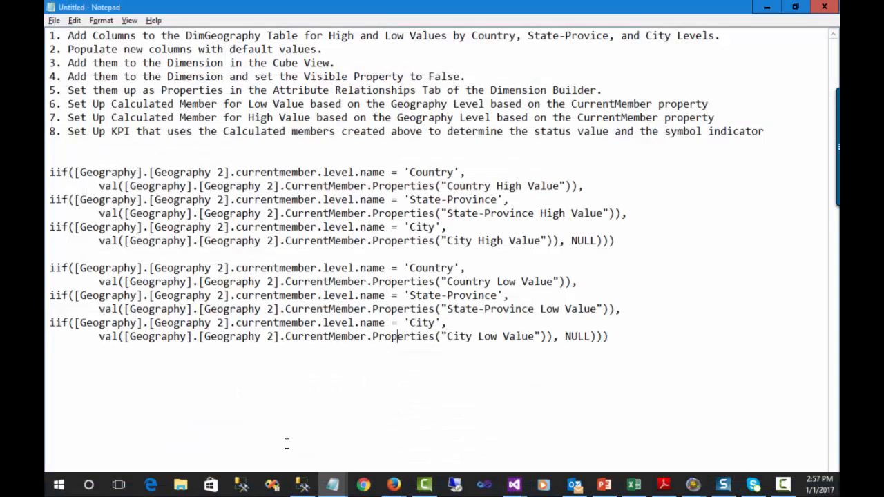
left_click(617, 241)
key("Return")
key("Return")
key("Return")
key("Return")
key("Return")
key("Return")
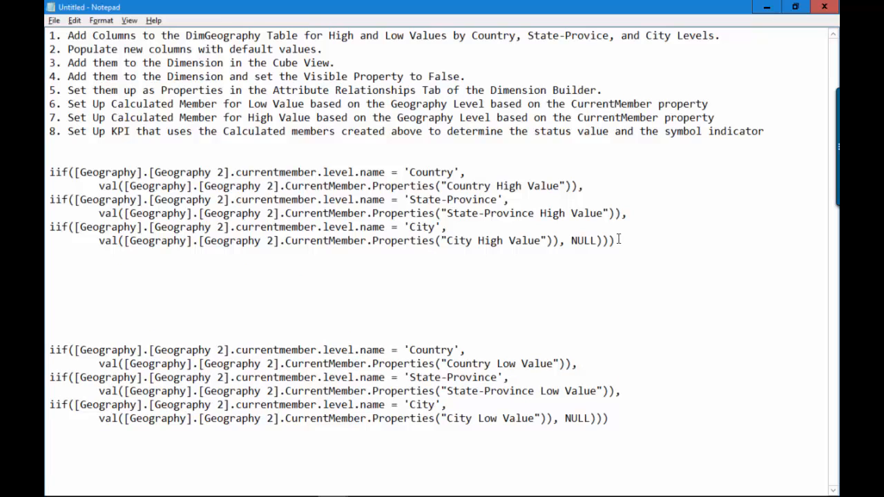
Paste the copied Disc%High expression beneath the original High Value expression, separated from it by one blank line
key("Up")
key("Up")
key("Up")
key("Up")
key("Up")
key("ctrl+v")
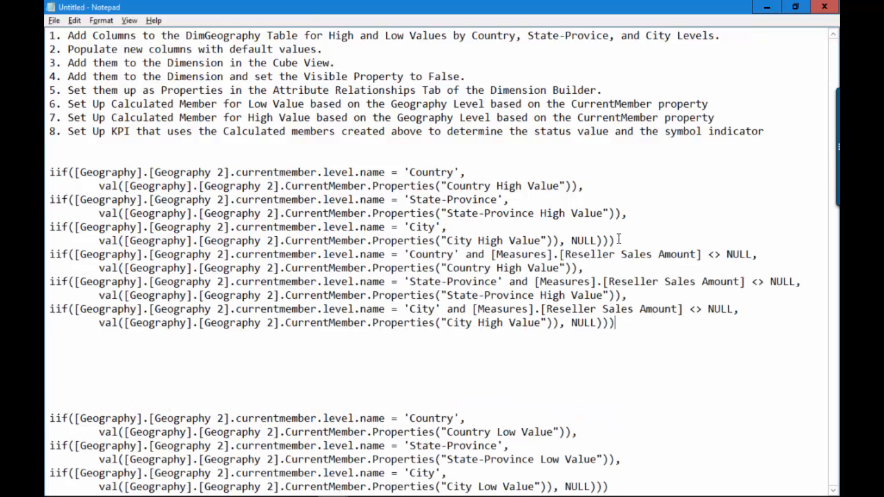
key("ctrl+z")
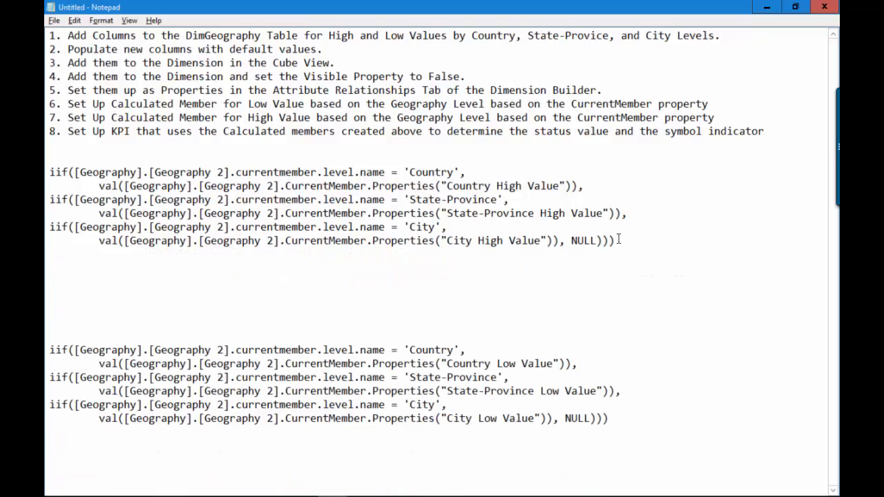
key("Return")
key("ctrl+v")
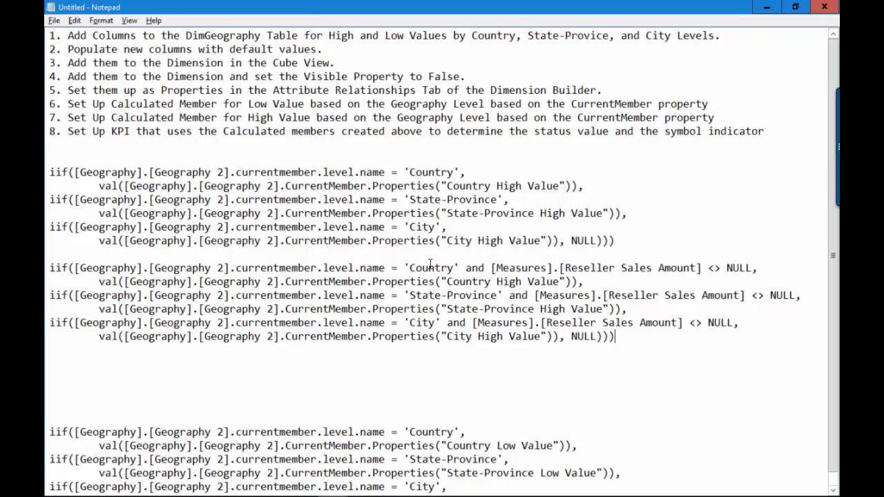
Highlight the "and [Measures].[Reseller Sales Amount] <> NULL" conditions for the Country and State-Province levels in the pasted High Value expression
left_click_drag(491, 268, 749, 275)
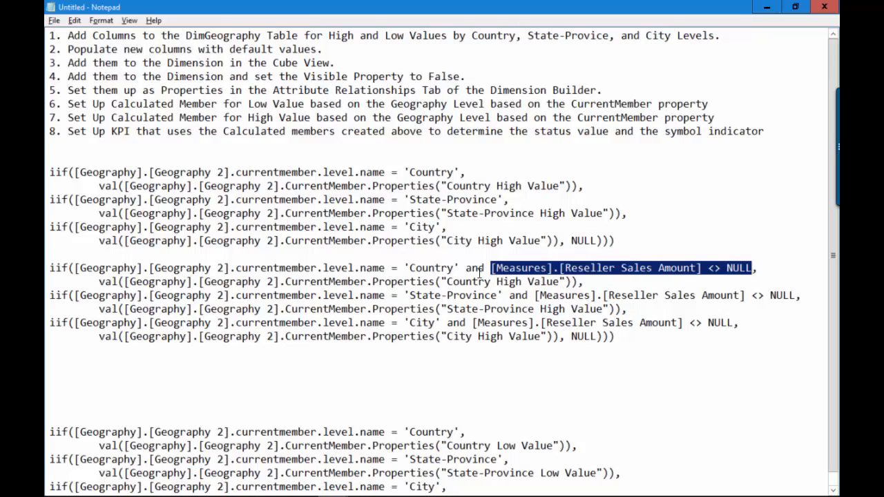
left_click_drag(459, 268, 757, 268)
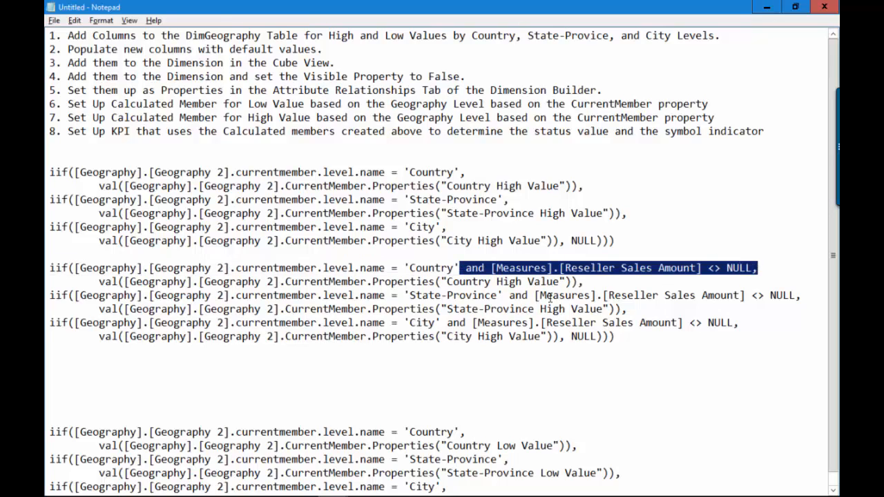
left_click_drag(505, 296, 796, 298)
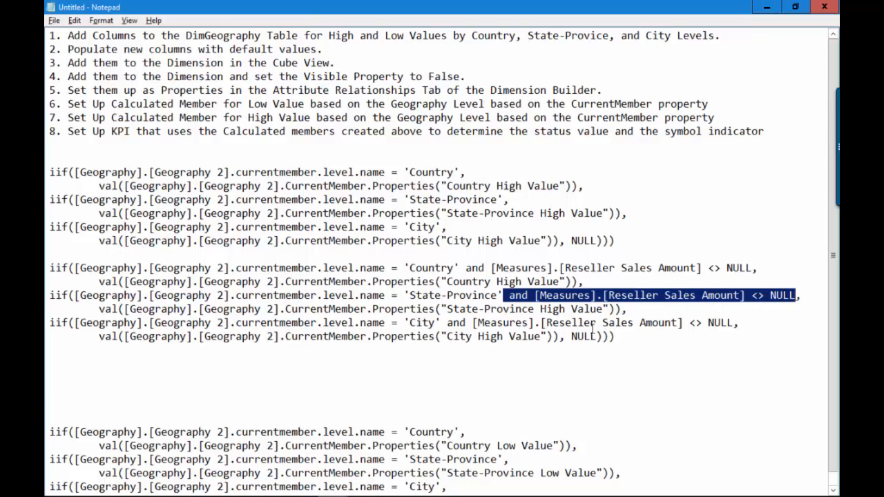
left_click(576, 385)
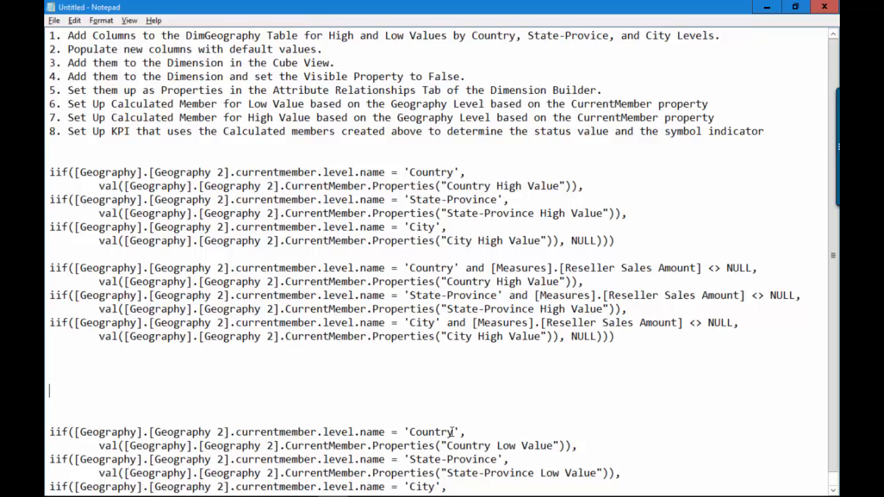
Delete the original High Value expression that lacks the Reseller Sales Amount NULL check from the notes
mouse_move(331, 495)
left_click(418, 399)
scroll(418, 399, "down", 1)
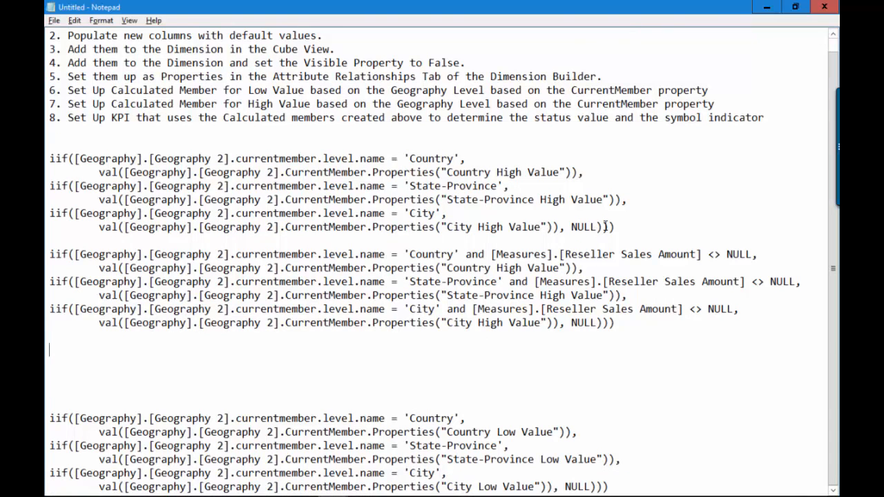
left_click_drag(615, 227, 479, 144)
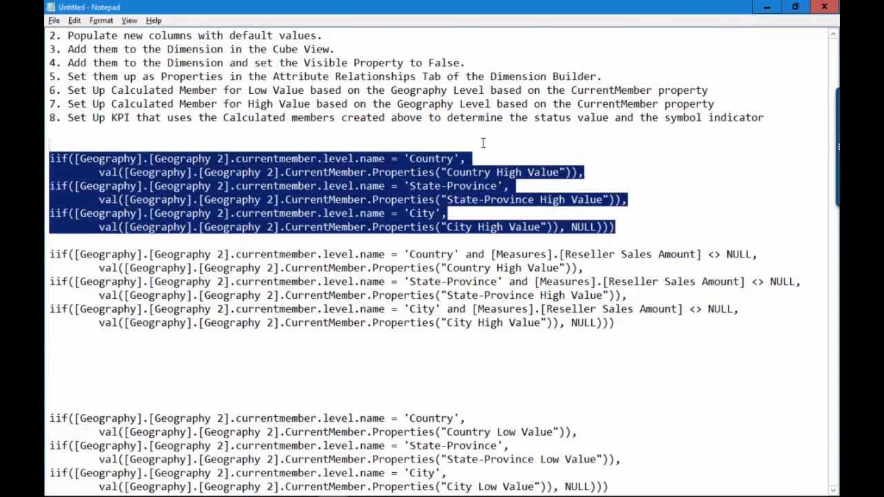
key("Delete")
left_click(453, 318)
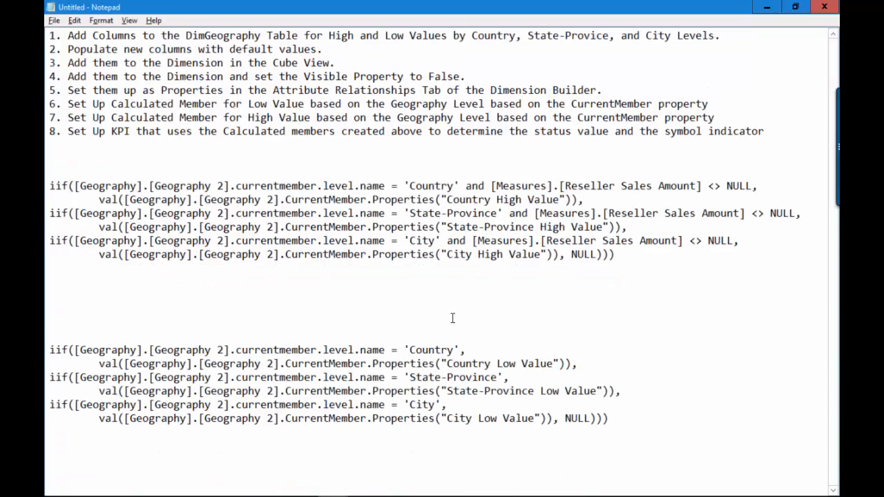
Switch to the Reporting Learn 1 project in Visual Studio and copy the entire expression of the Disc%Low calculated member
key("alt+Tab")
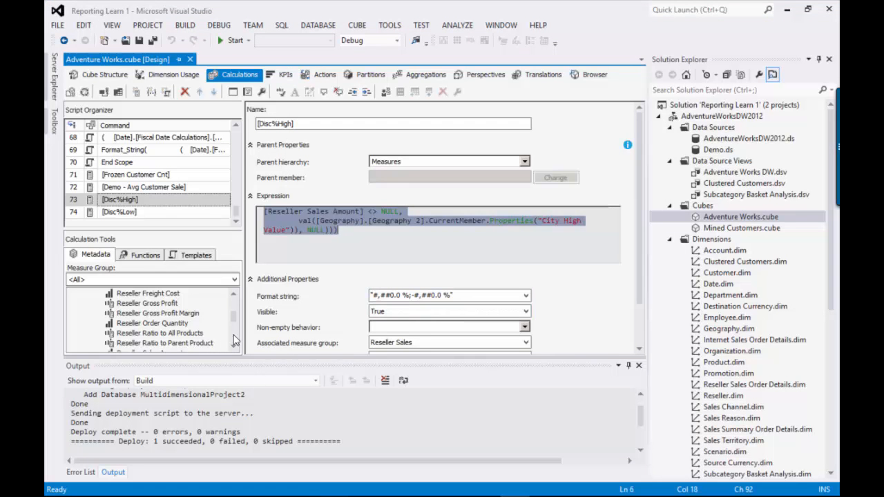
left_click(185, 212)
left_click(265, 222)
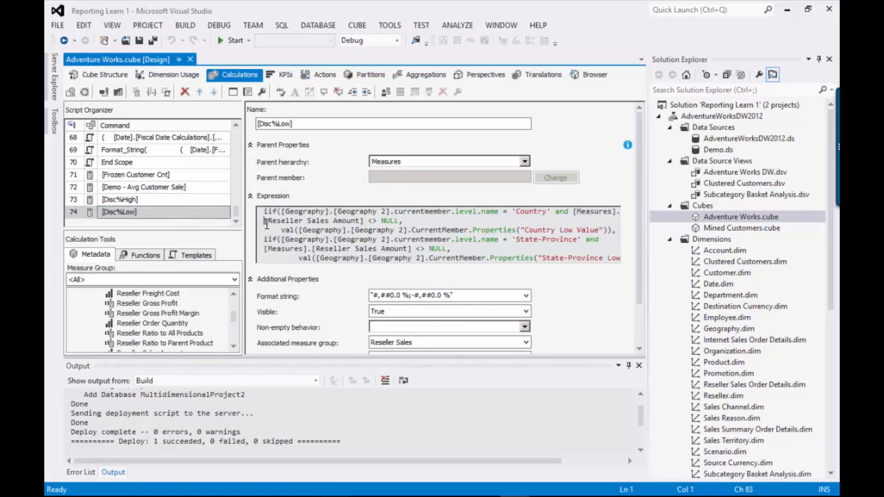
key("ctrl+a")
key("ctrl+c")
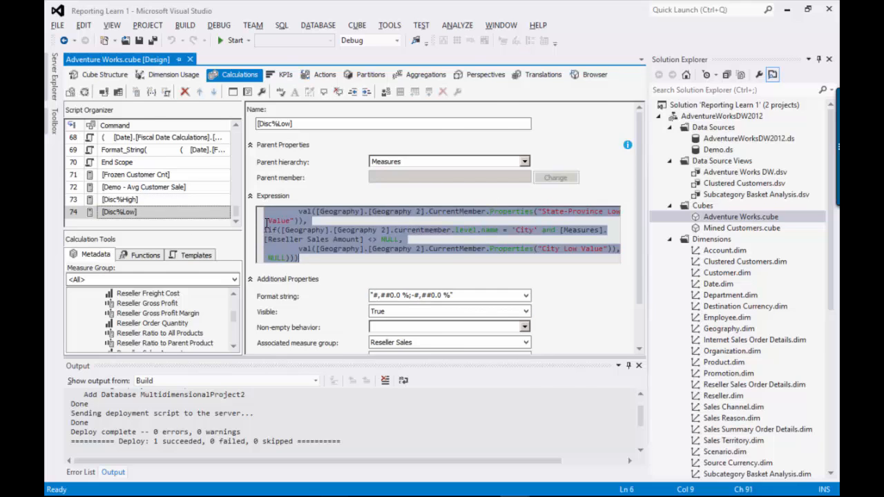
Switch to the Notepad notes and replace the original Low Value expression with the copied Disc%Low expression
key("alt+Tab")
left_click_drag(247, 336, 641, 452)
key("ctrl+v")
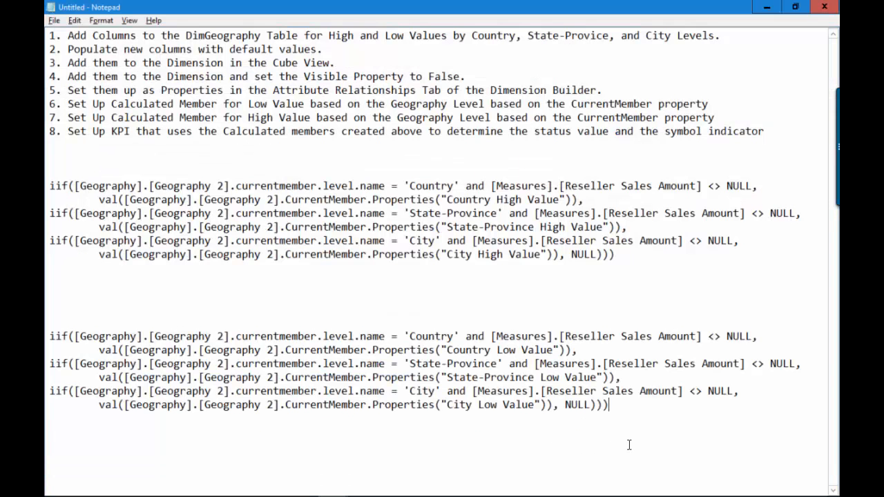
left_click(574, 438)
Switch to the Book6 workbook in Excel and collapse New South Wales, Victoria and the whole of Australia in the PivotTable
mouse_move(455, 494)
left_click(634, 487)
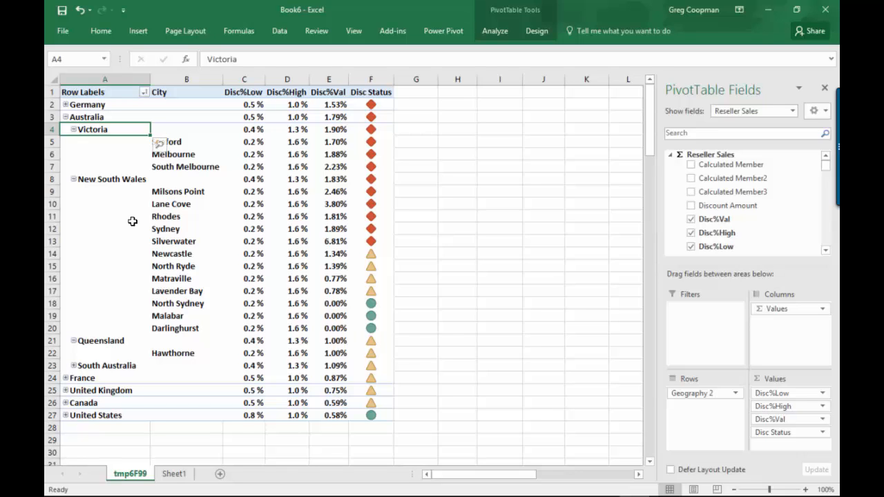
left_click(74, 179)
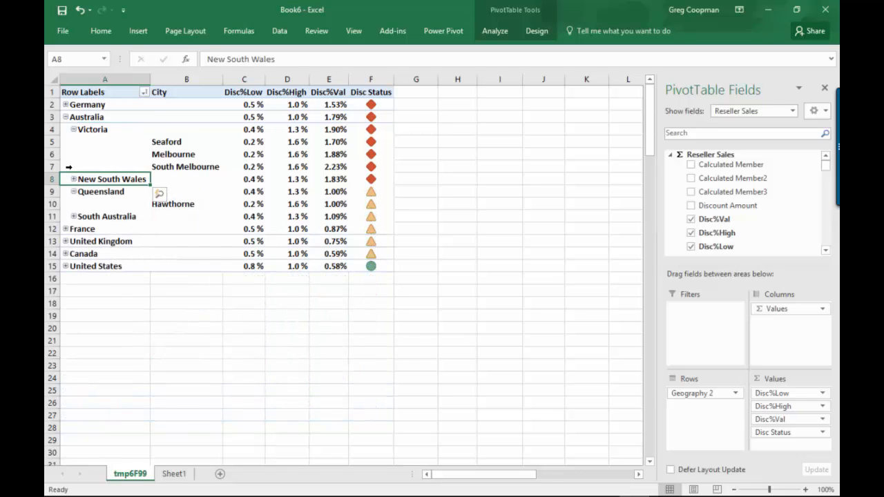
left_click(74, 129)
left_click(65, 117)
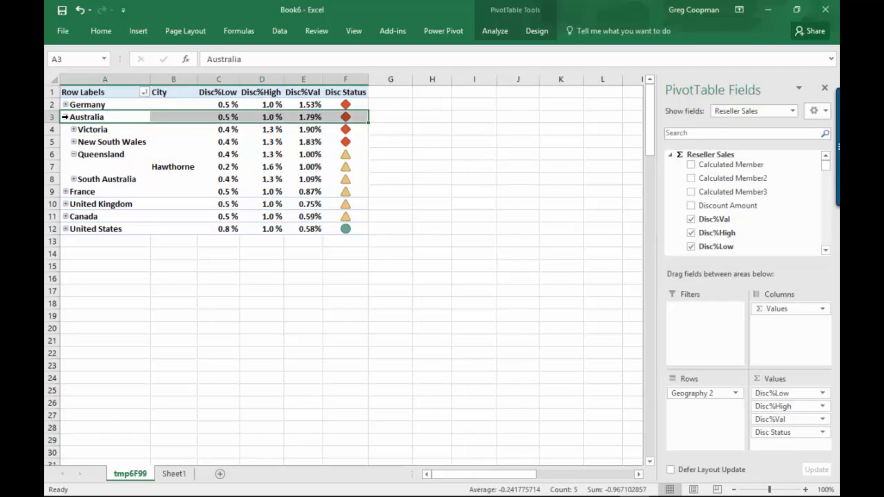
left_click(115, 201)
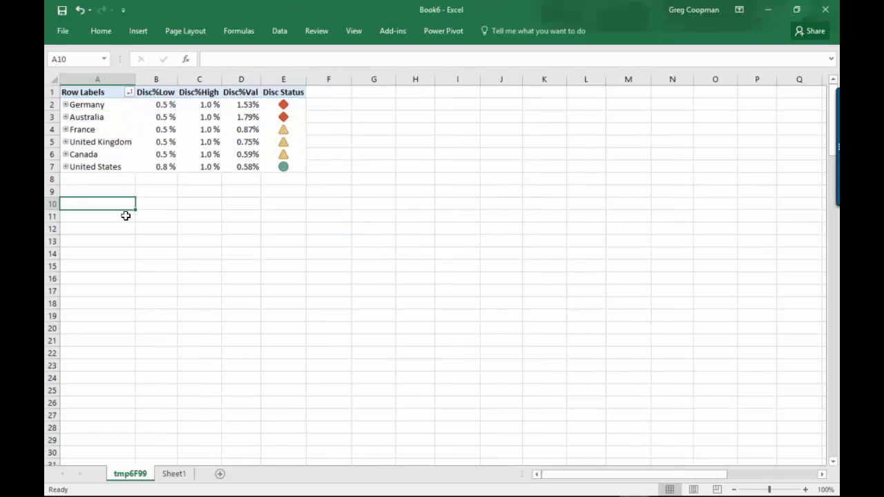
Expand Canada to its provinces, and open and close Ontario and British Columbia to examine their city-level thresholds and Disc Status
left_click(66, 154)
left_click(74, 192)
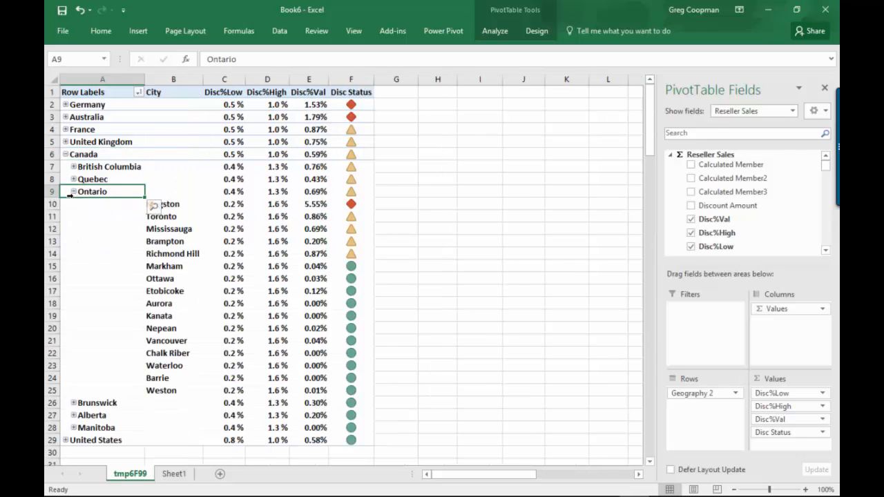
left_click(74, 192)
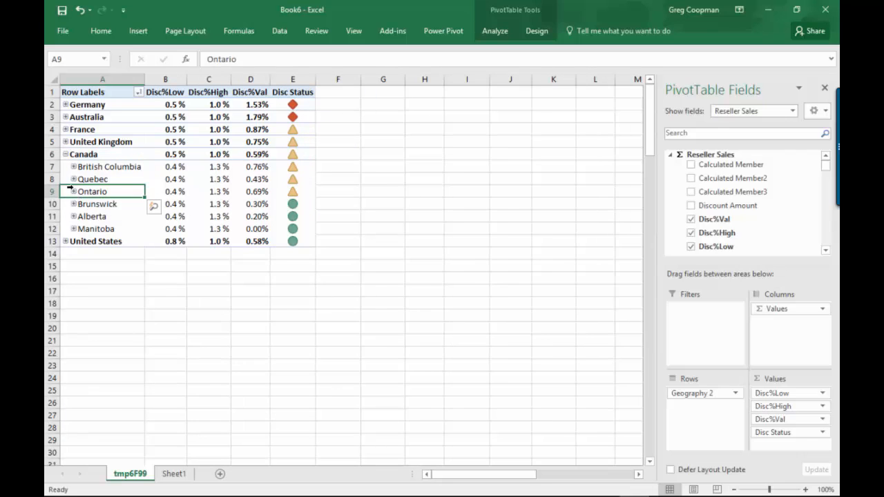
left_click(73, 168)
left_click(74, 168)
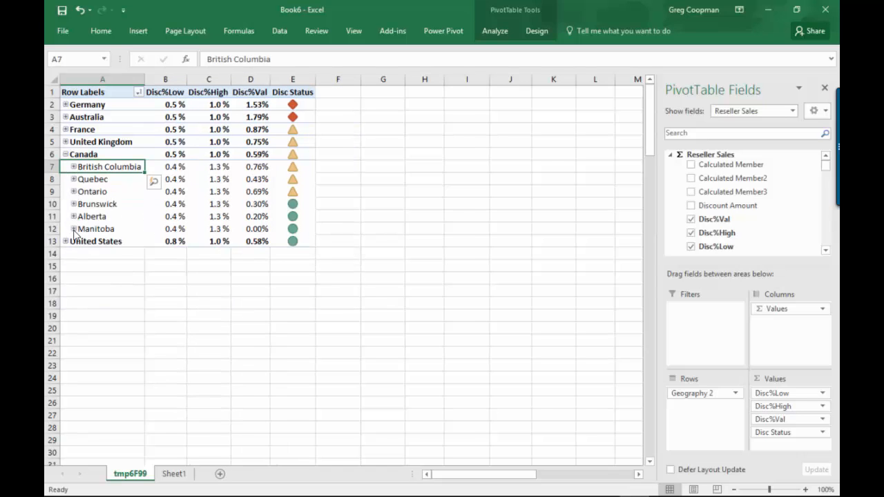
Expand Manitoba to its cities, the United States to its states, and Idaho to its cities in the PivotTable
left_click(74, 230)
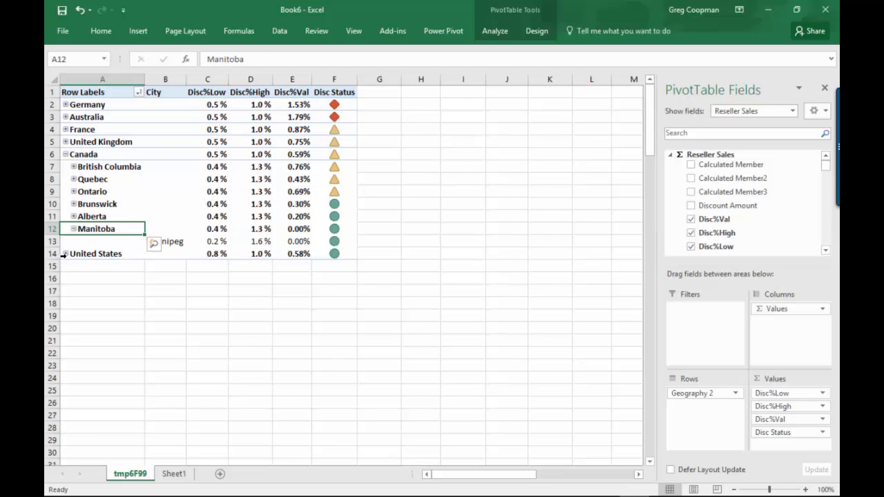
left_click(65, 253)
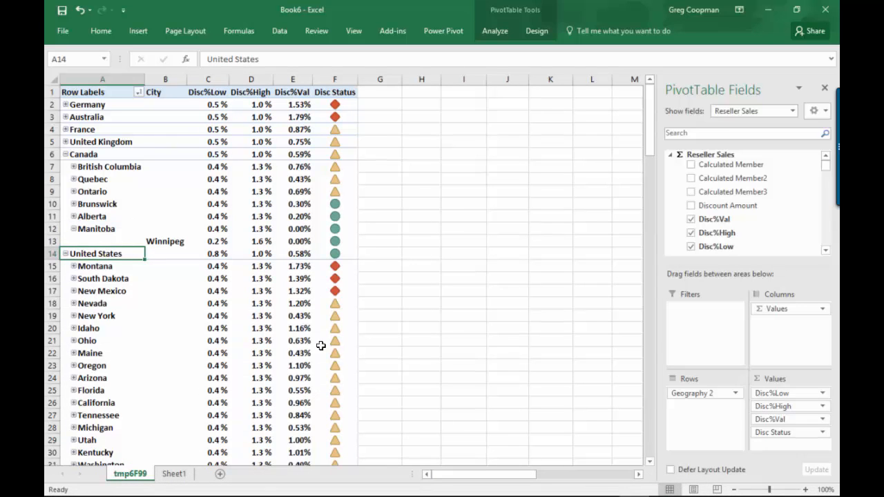
left_click(76, 330)
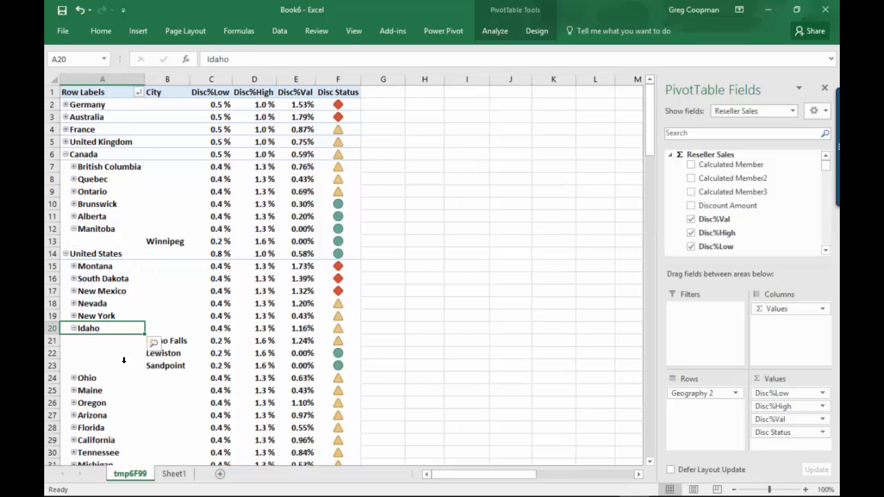